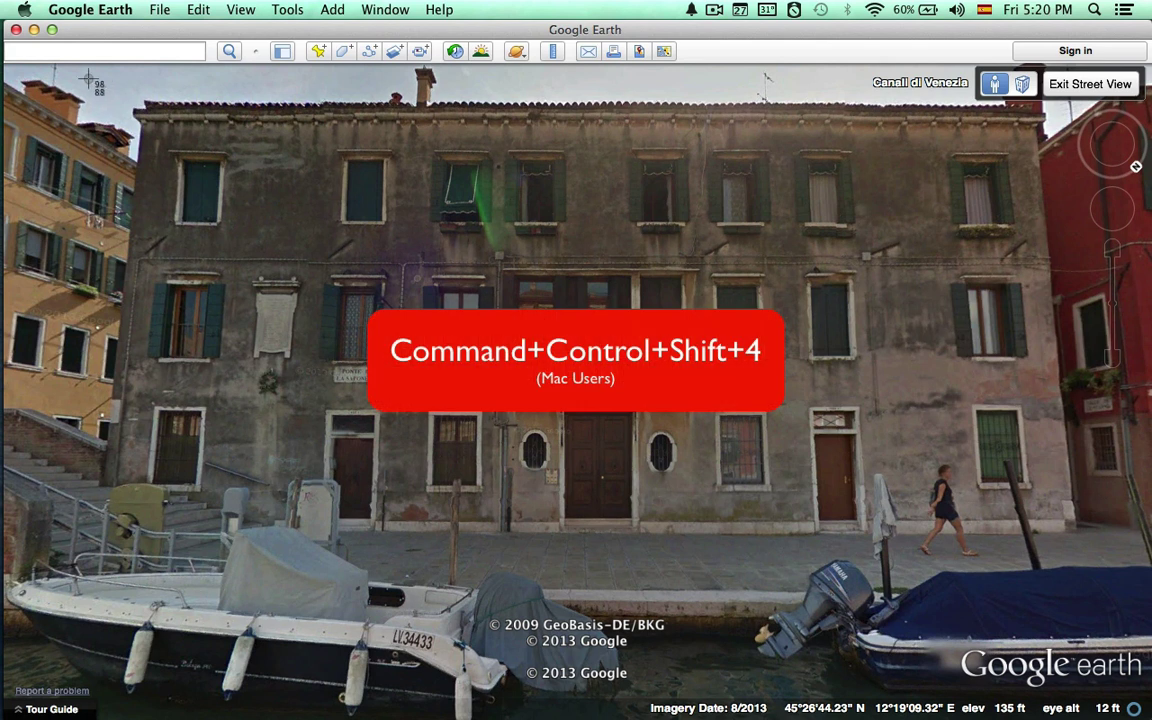
Capture the canal-side building facade from Google Earth to the clipboard, switch to Photoshop and paste it into a new document.
drag(93, 75, 1087, 542)
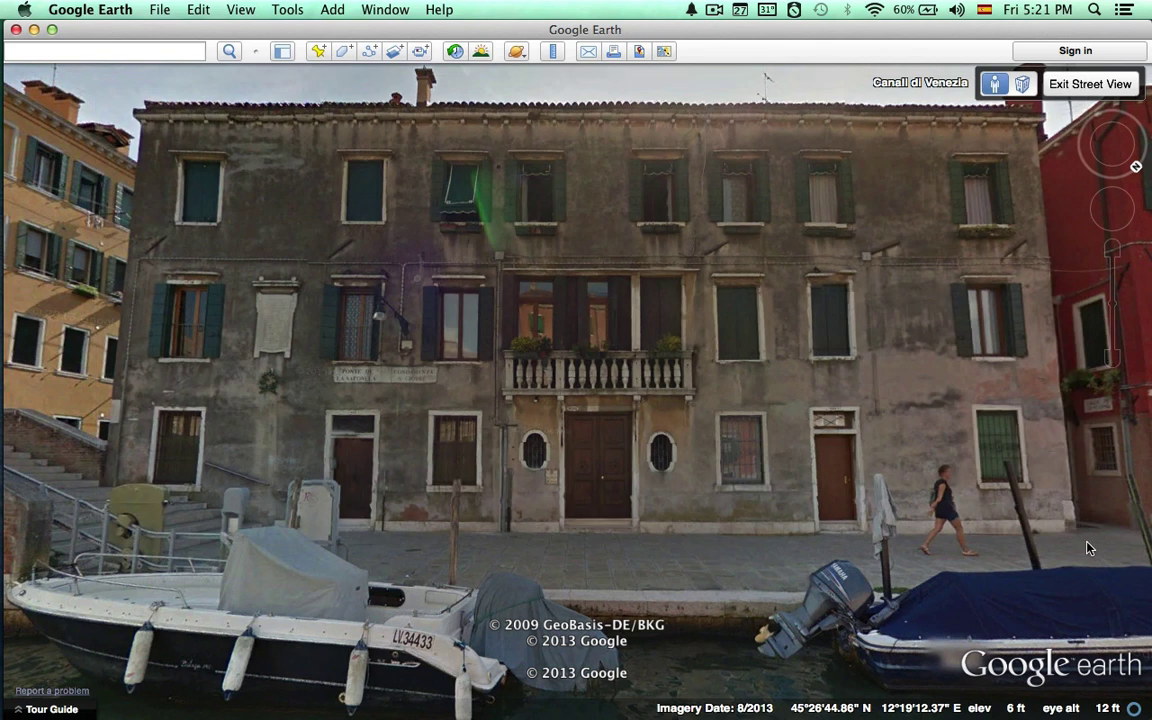
key(super+Tab)
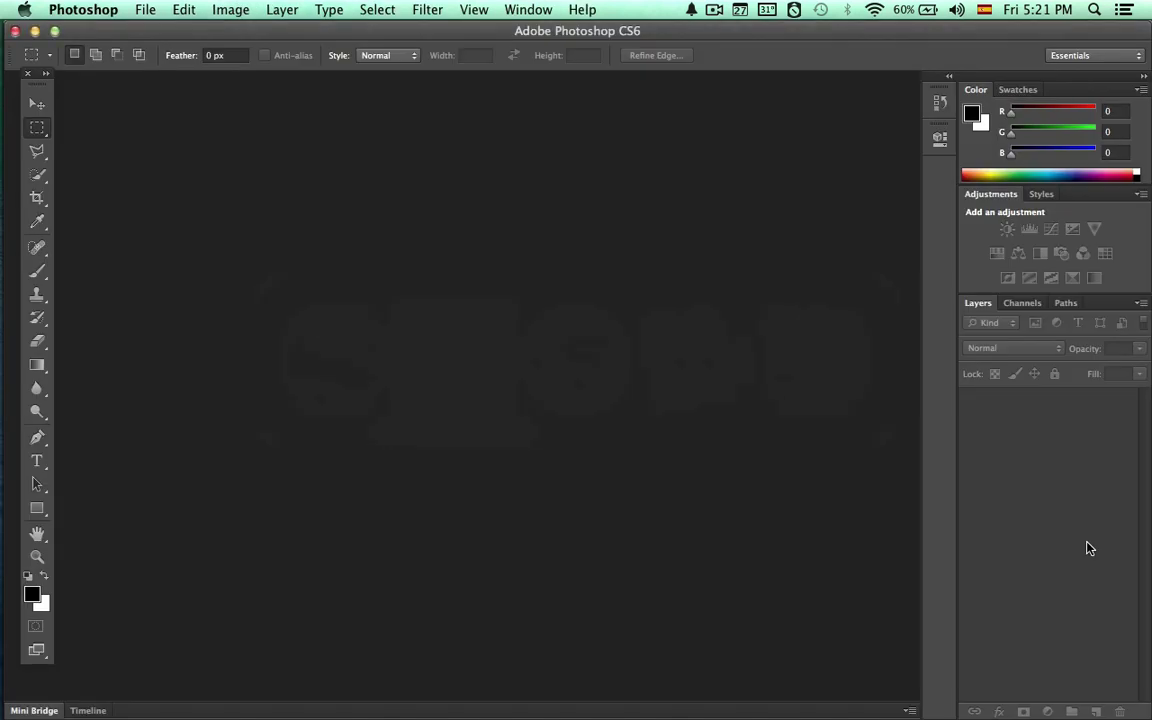
key(super+n)
key(Return)
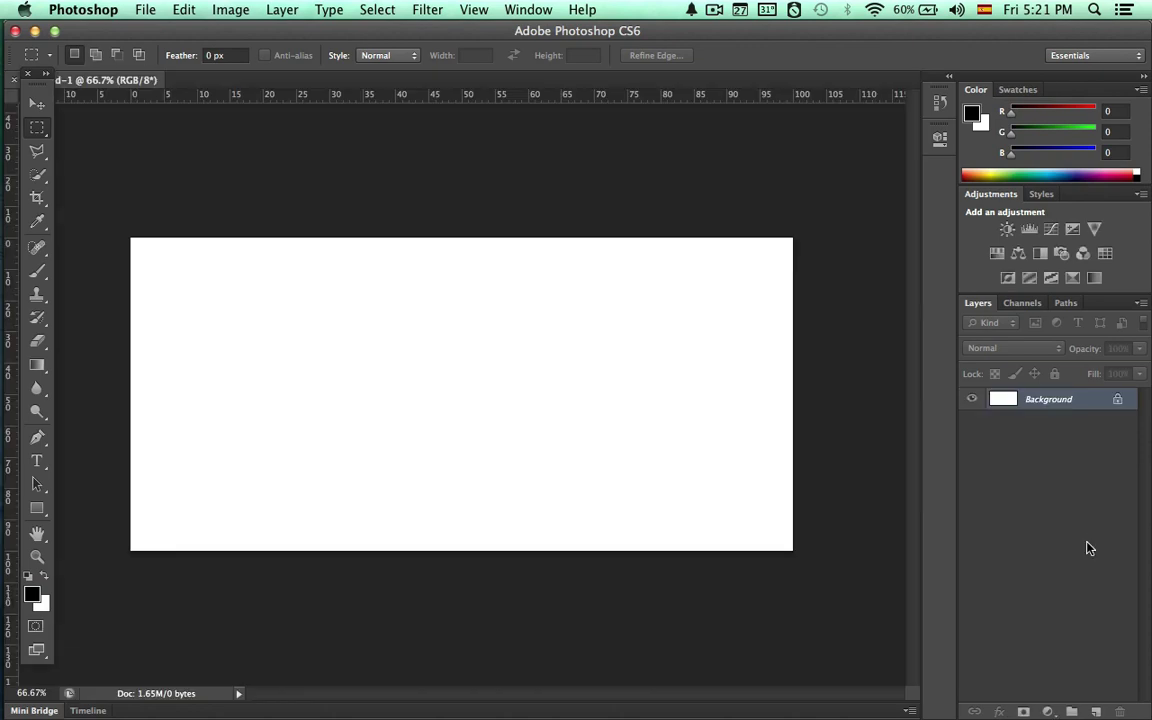
key(super+v)
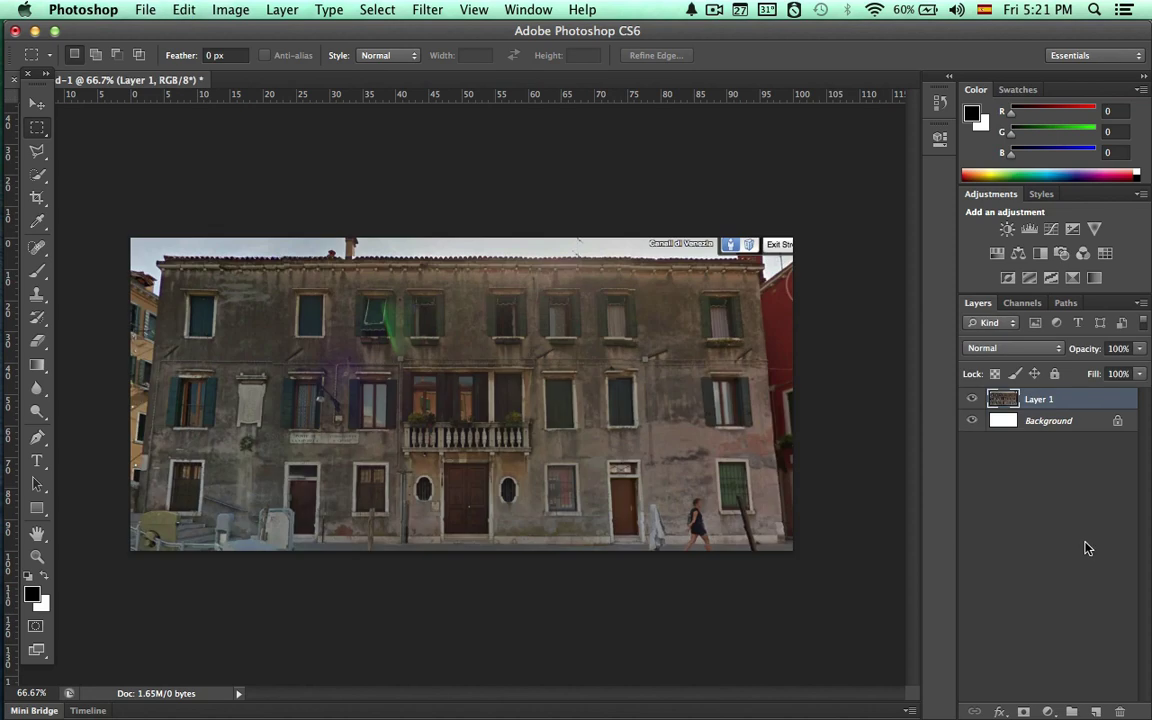
Delete the Background layer so that only the pasted facade image on Layer 1 remains.
key(f)
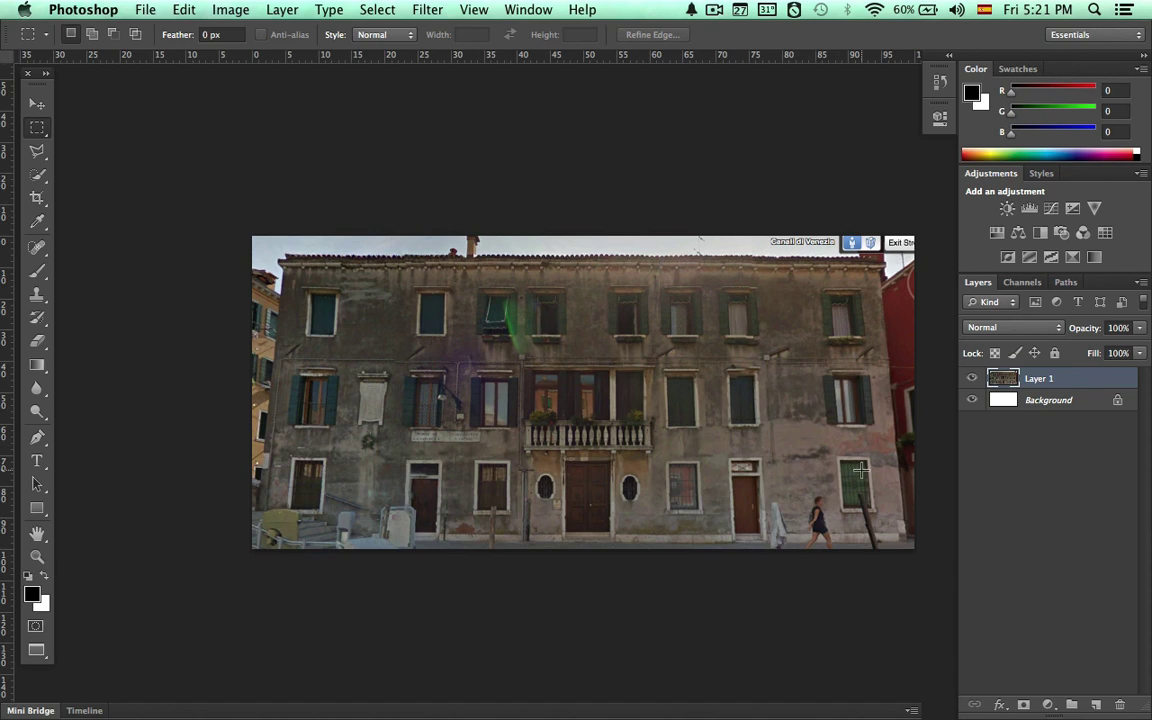
click(1052, 402)
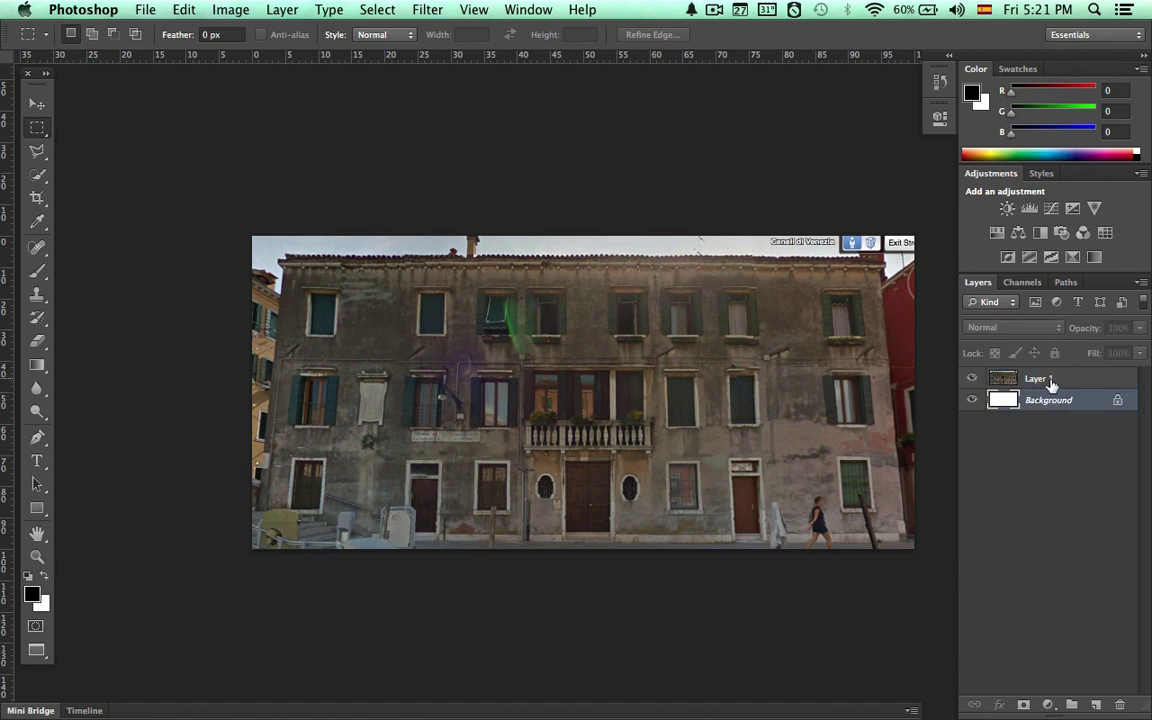
key(Delete)
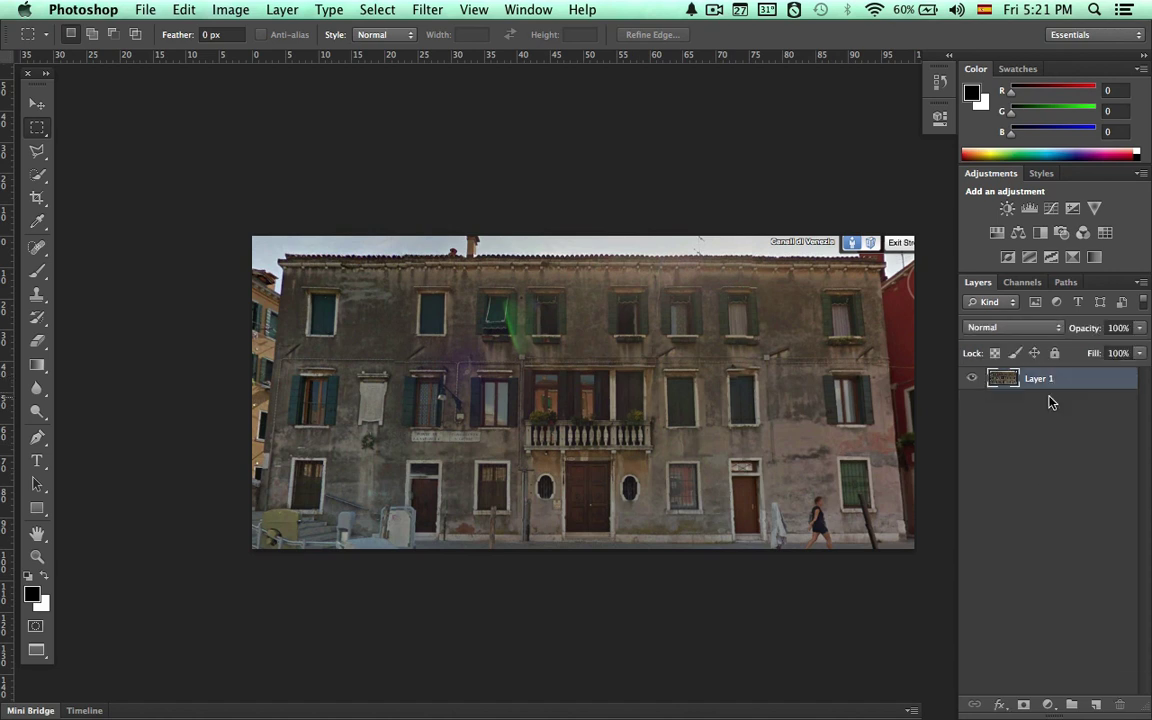
key(f)
key(f)
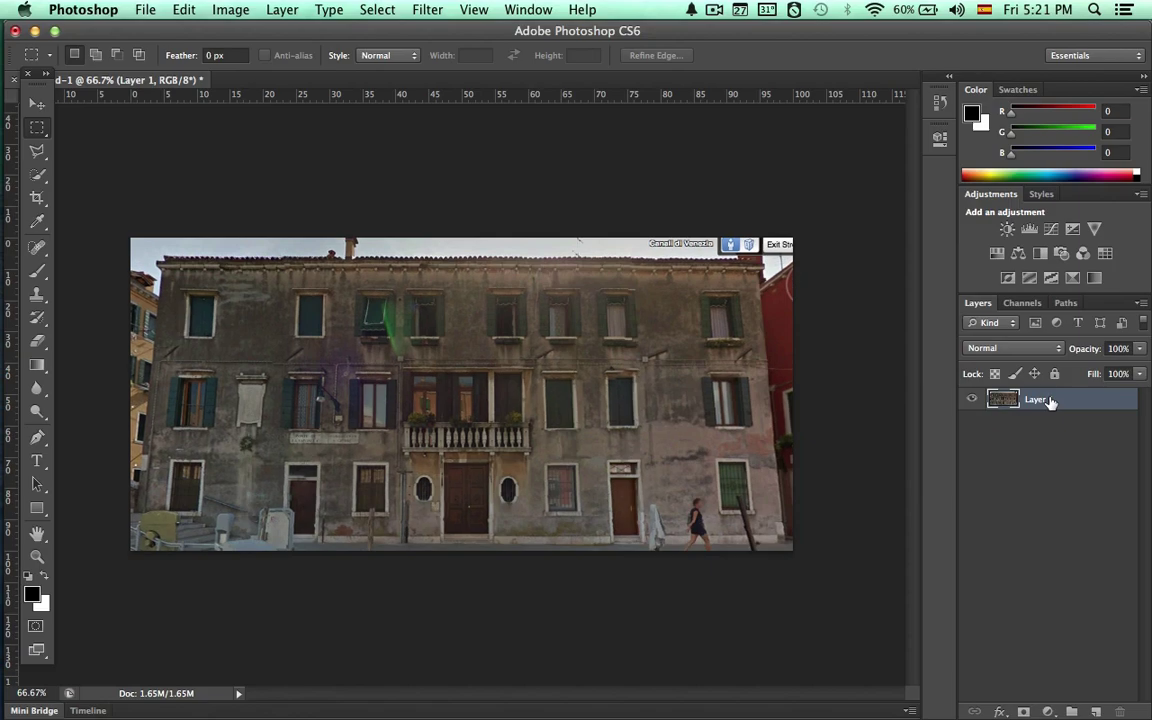
Cut away the sky above the roofline and the red building on the right using a Polygonal Lasso selection, and deselect.
key(super+plus)
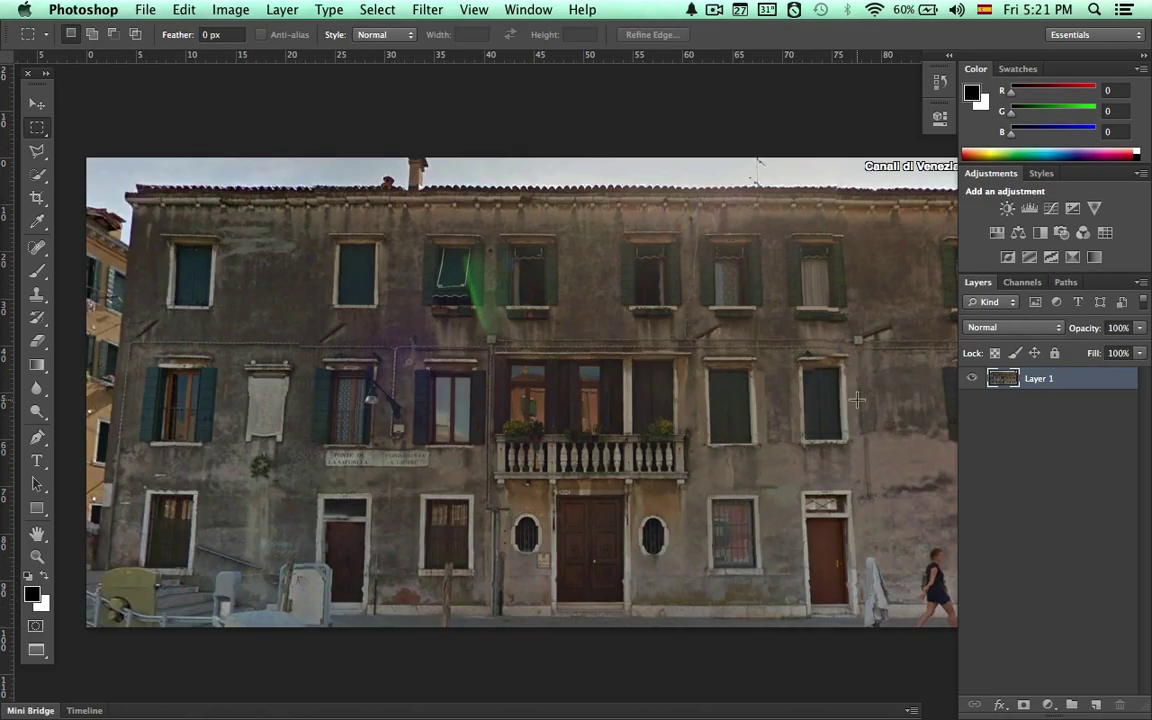
mouse_move(857, 400)
mouse_down()
mouse_move(748, 424)
mouse_move(848, 419)
mouse_move(663, 406)
mouse_up()
key(l)
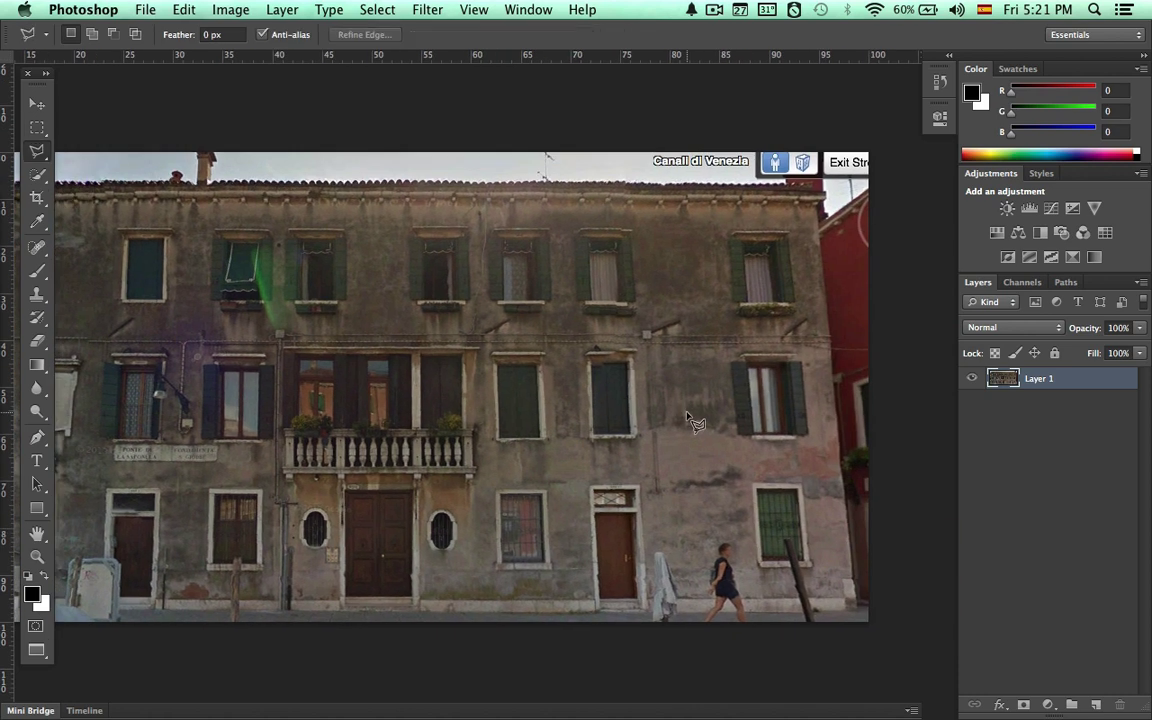
click(860, 629)
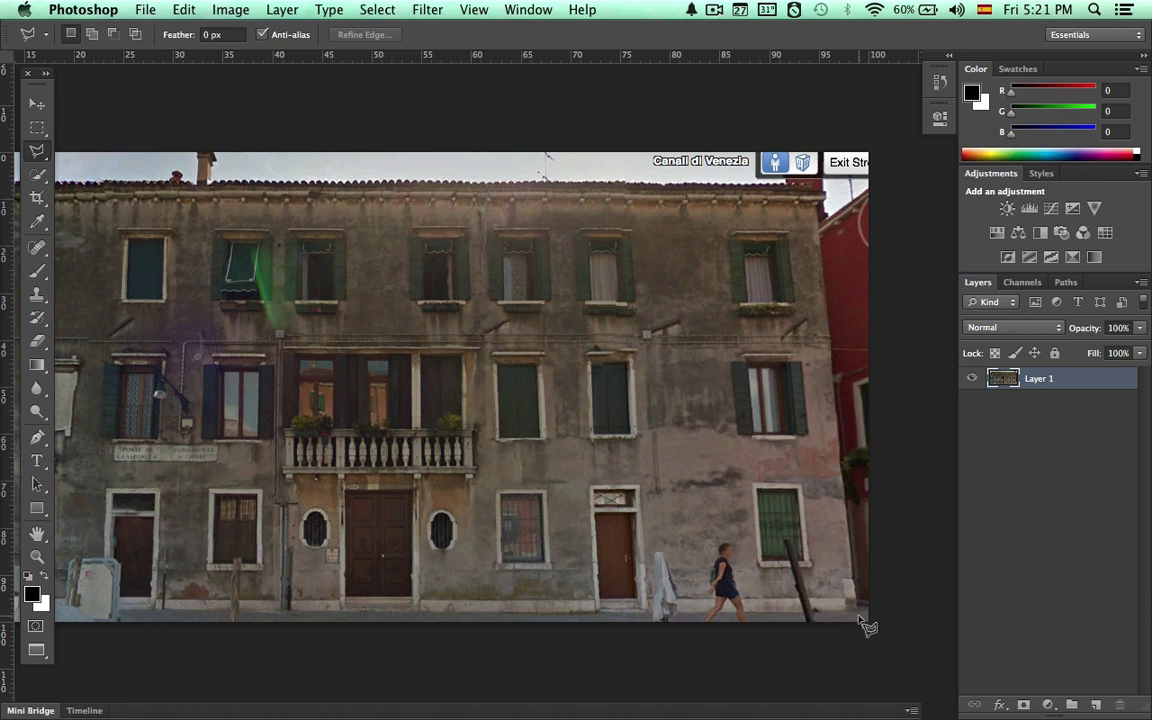
click(820, 188)
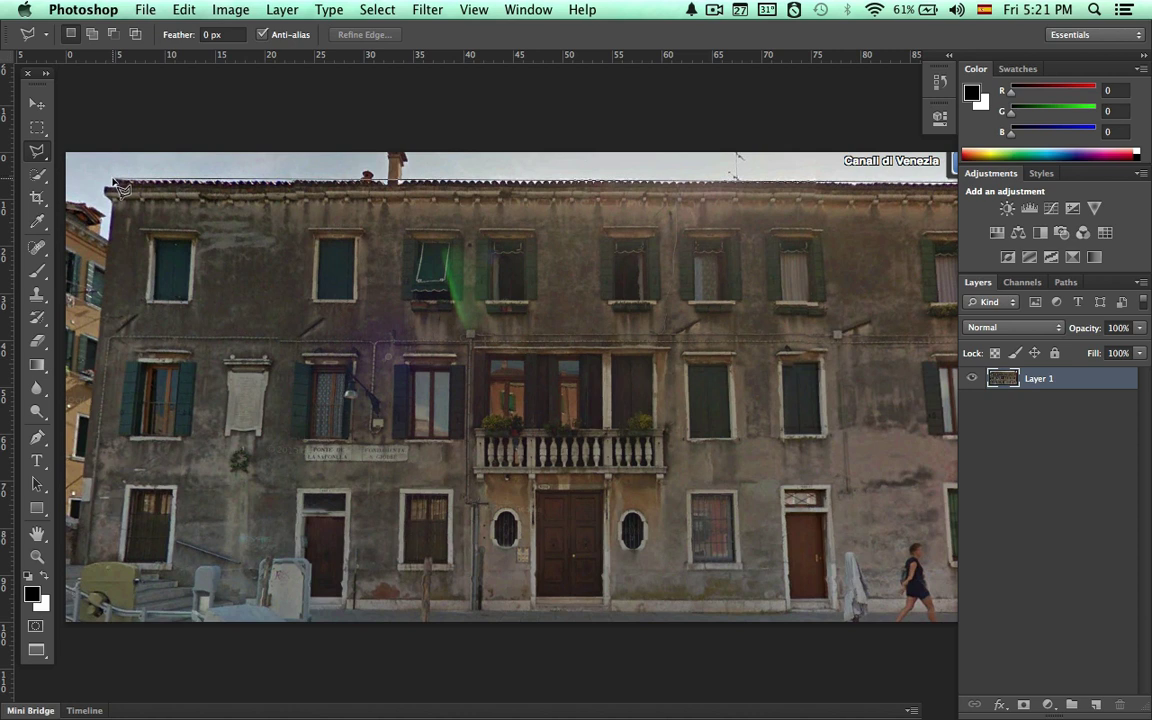
scroll(115, 88, up, 1)
click(116, 98)
alt+scroll(244, 95, down, 2)
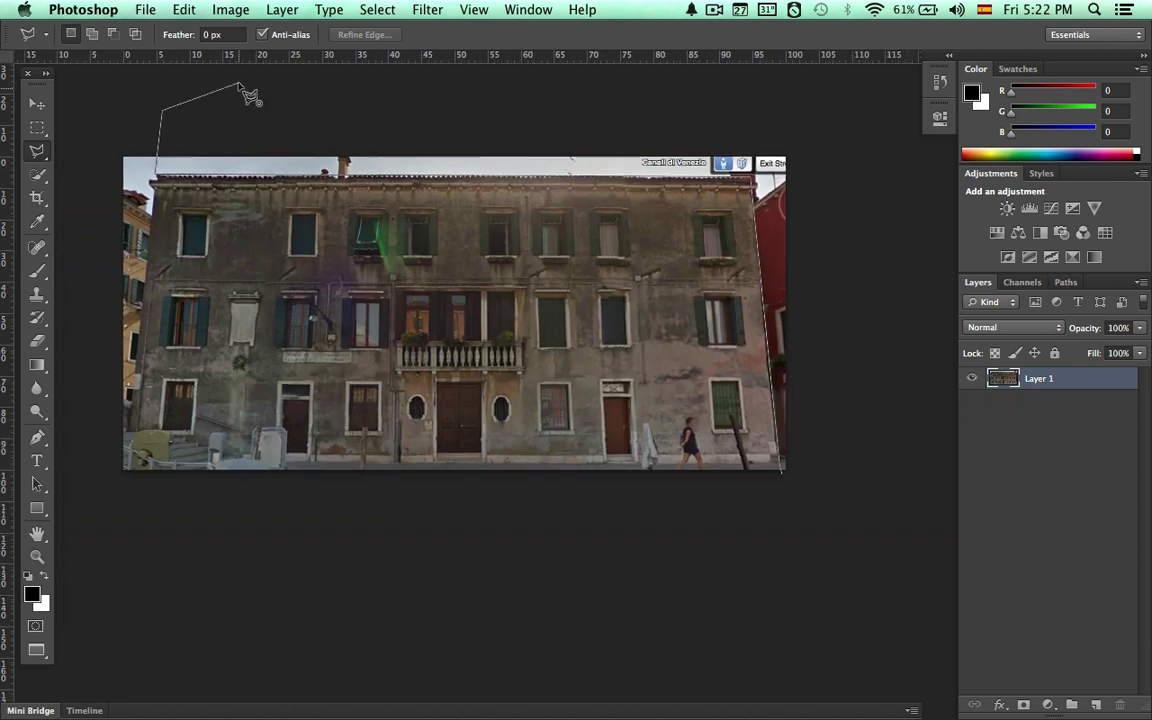
click(846, 187)
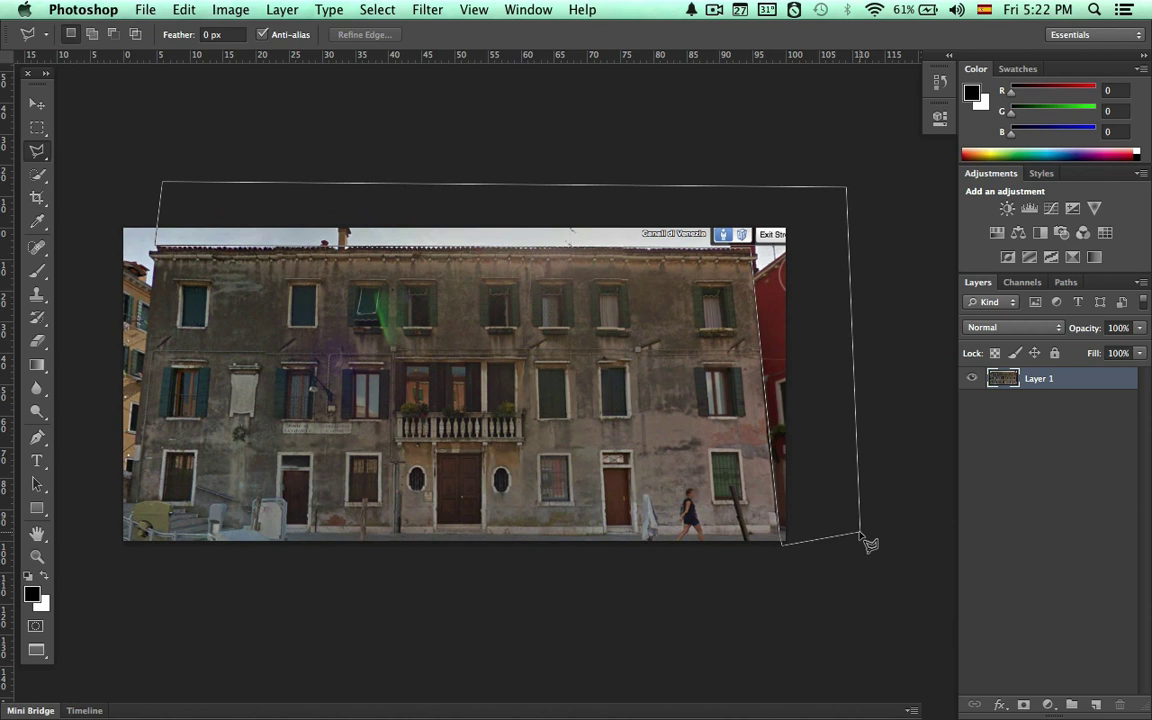
double_click(860, 535)
key(Delete)
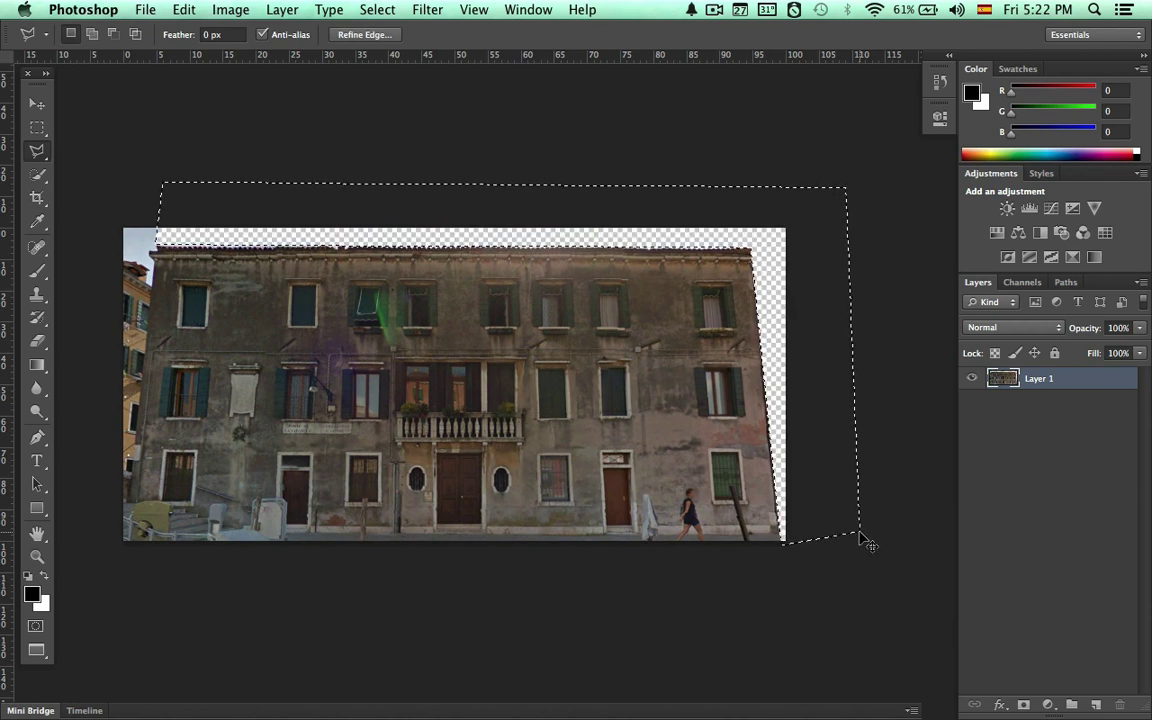
key(super+d)
Cut away the sky and yellow building left of the facade with a Polygonal Lasso selection, and deselect.
scroll(455, 370, left, 5)
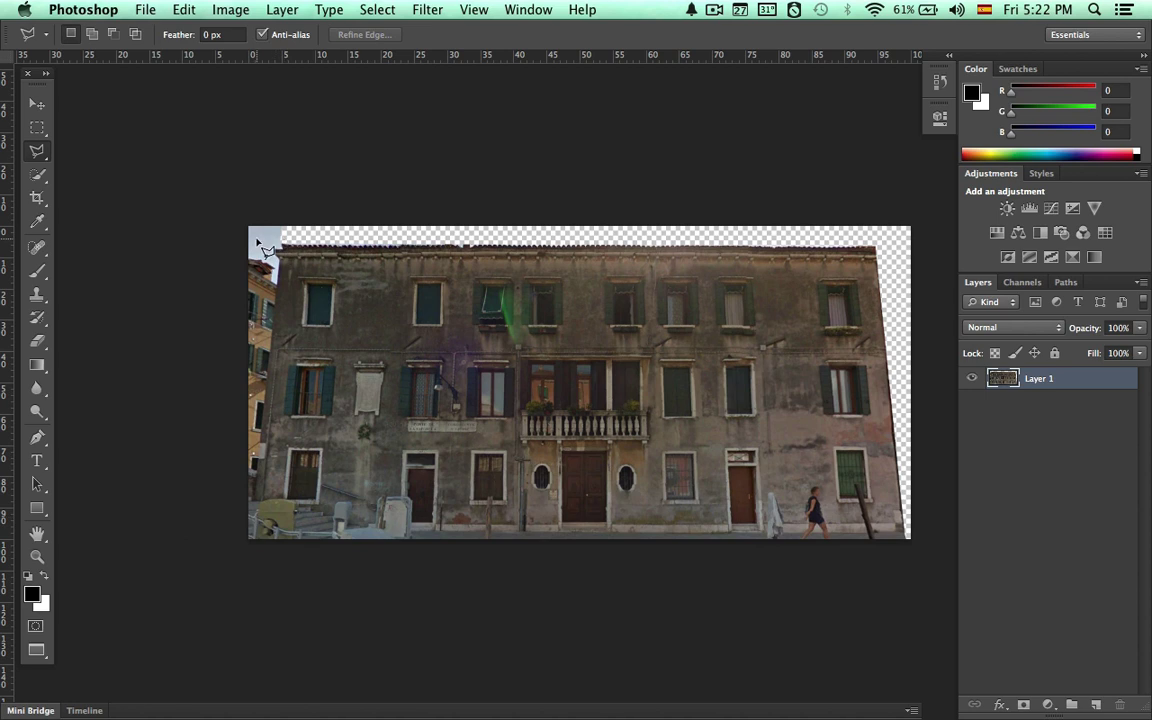
click(273, 200)
click(281, 247)
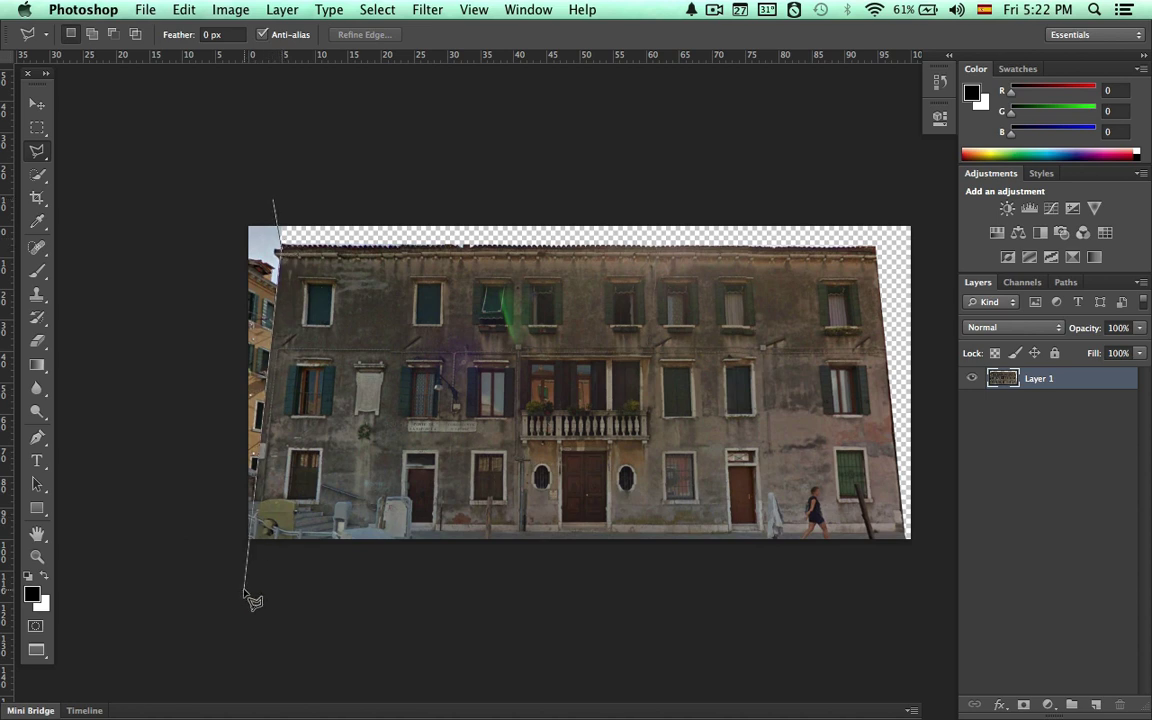
click(245, 590)
click(157, 467)
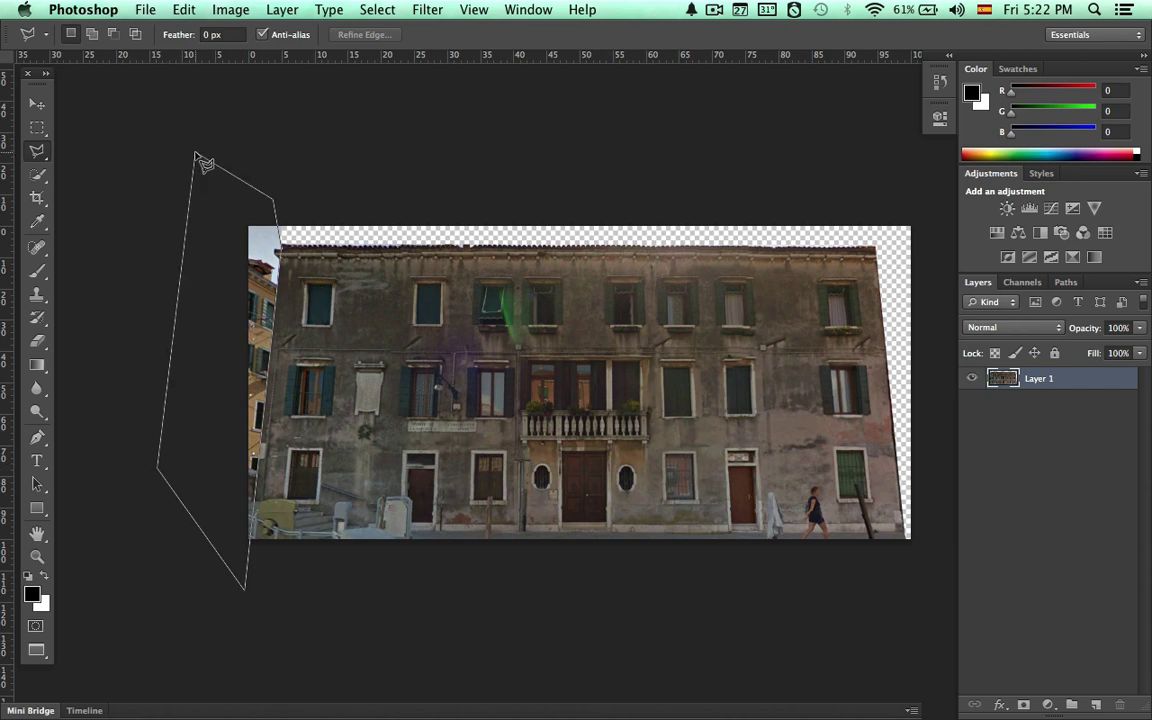
click(196, 156)
key(Delete)
key(super+d)
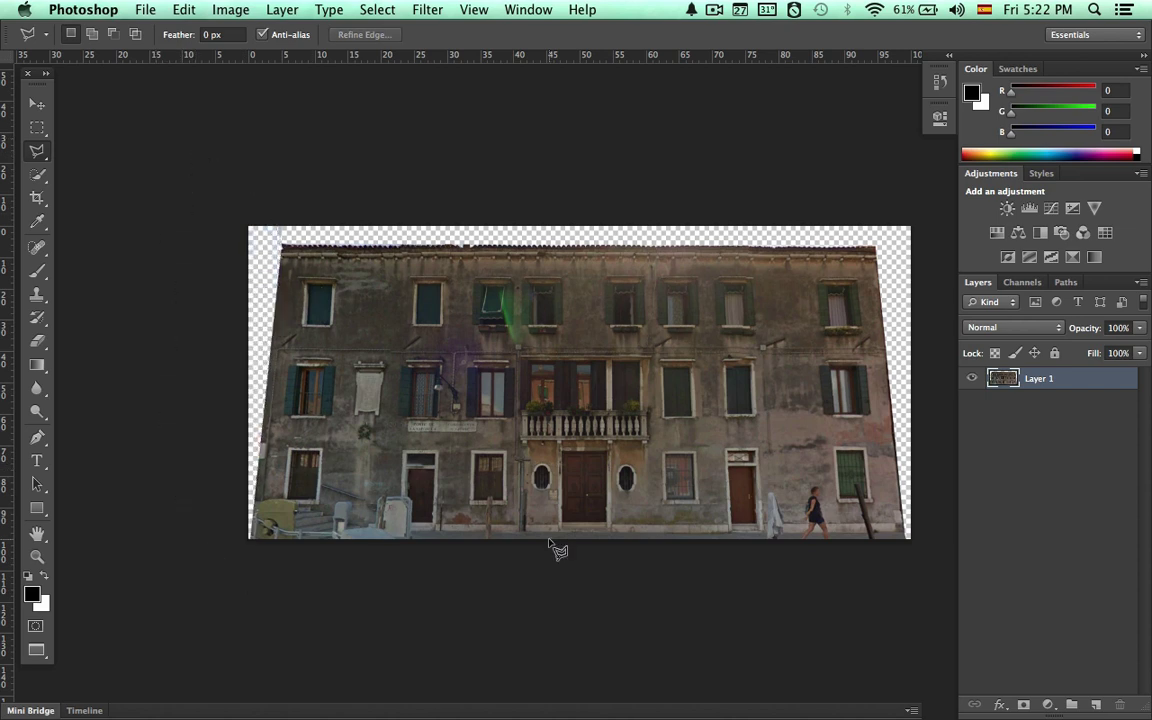
Cut away the pavement strip beneath the facade's base with a Polygonal Lasso selection, and deselect.
click(918, 566)
click(907, 535)
click(174, 533)
click(235, 610)
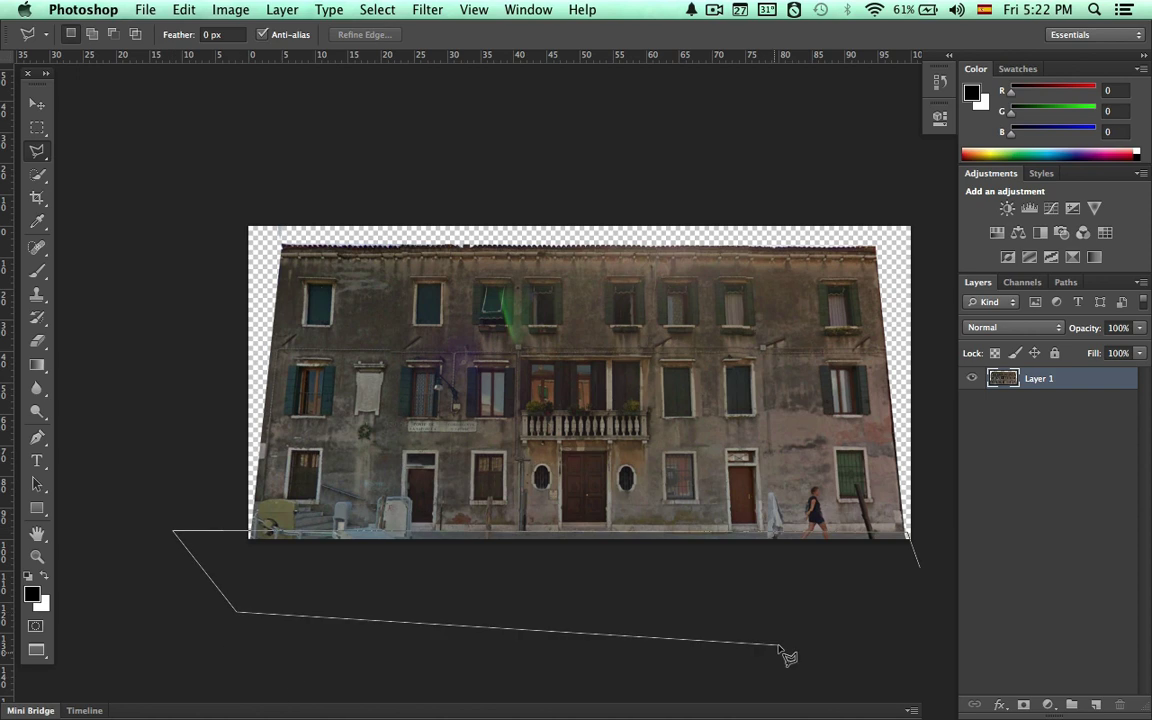
double_click(896, 609)
key(BackSpace)
key(super+d)
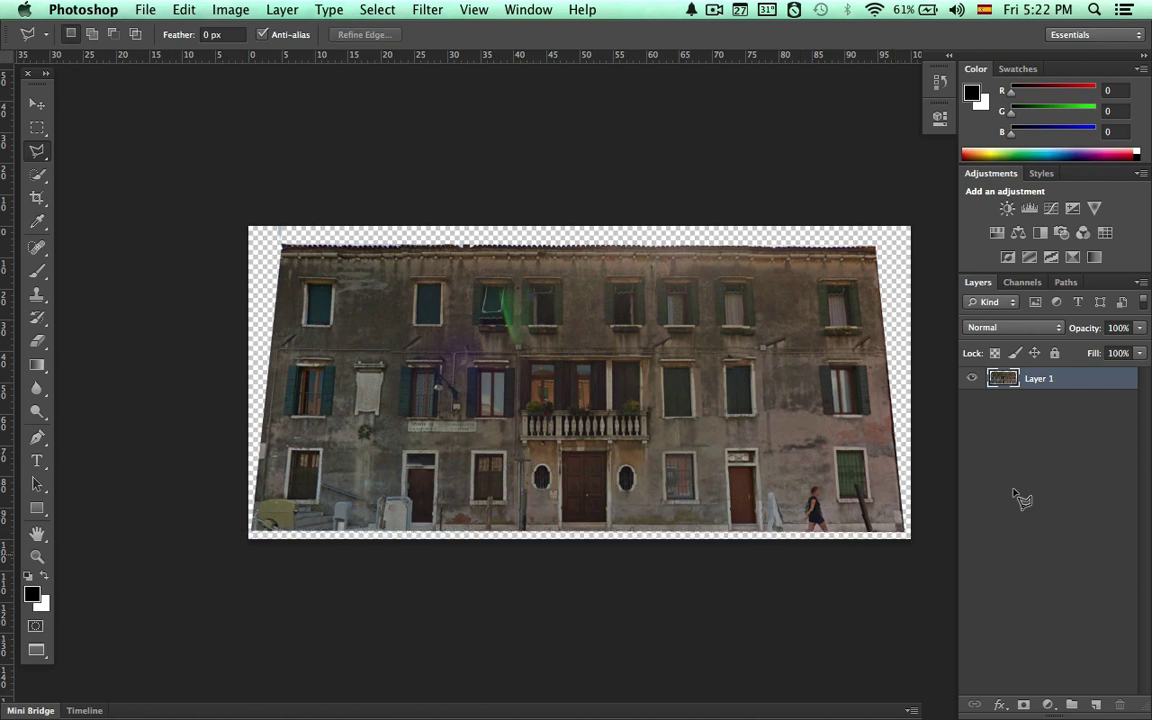
Create a layer named BG filled with bright blue and place it beneath the facade layer.
key(shift+super+n)
text(BG)
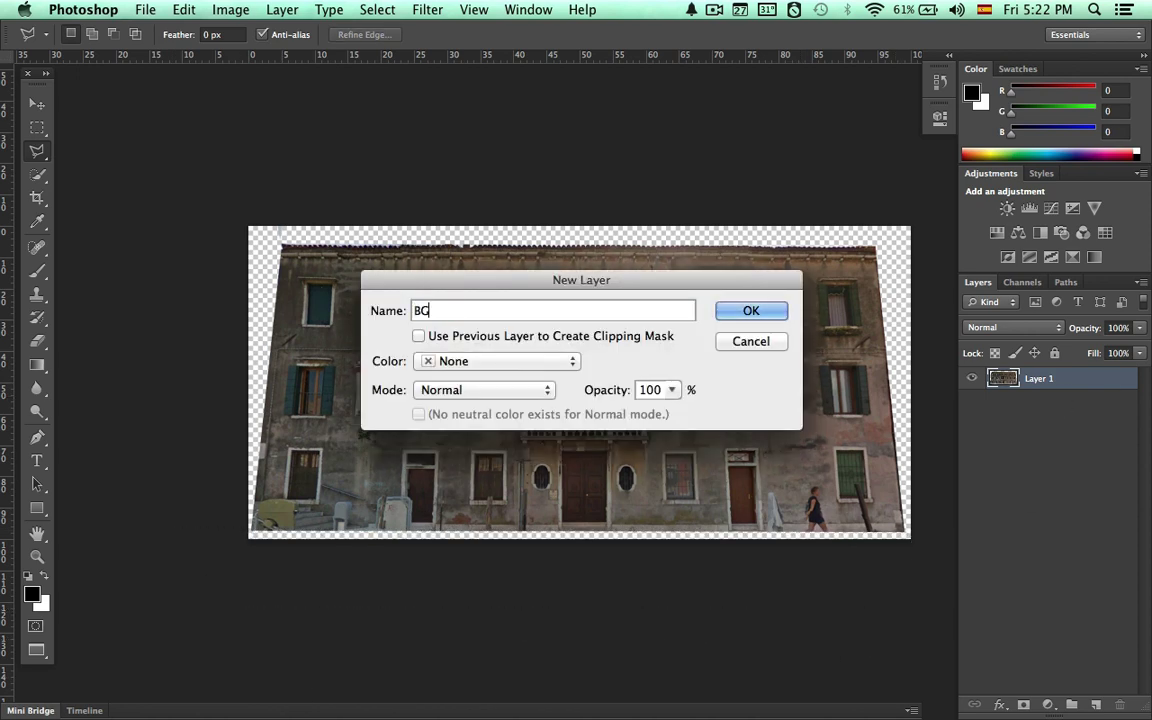
key(Return)
drag(1078, 156, 1057, 150)
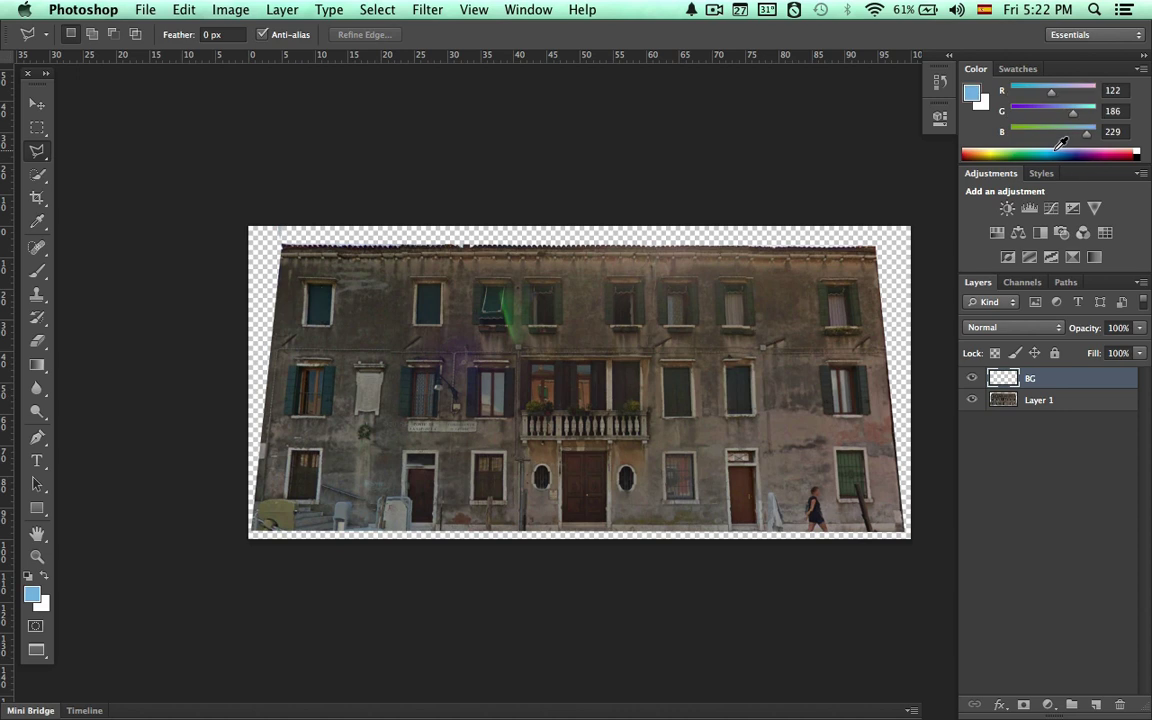
click(1060, 145)
key(x)
key(super+BackSpace)
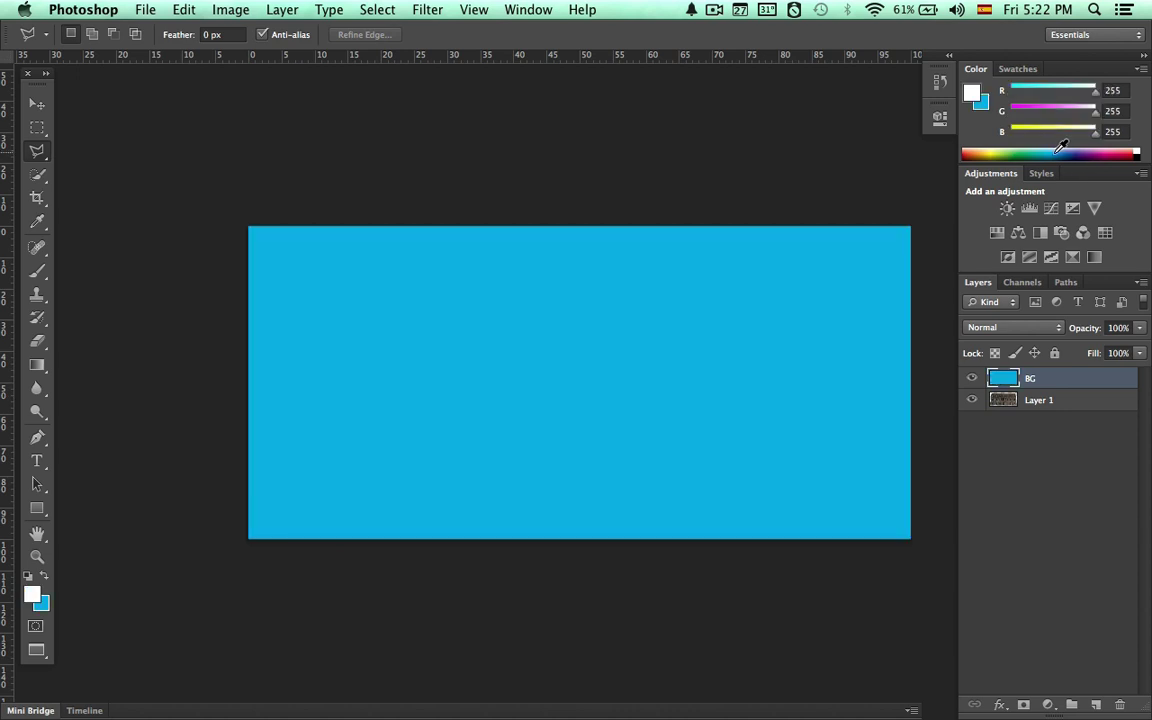
drag(1045, 400, 1049, 370)
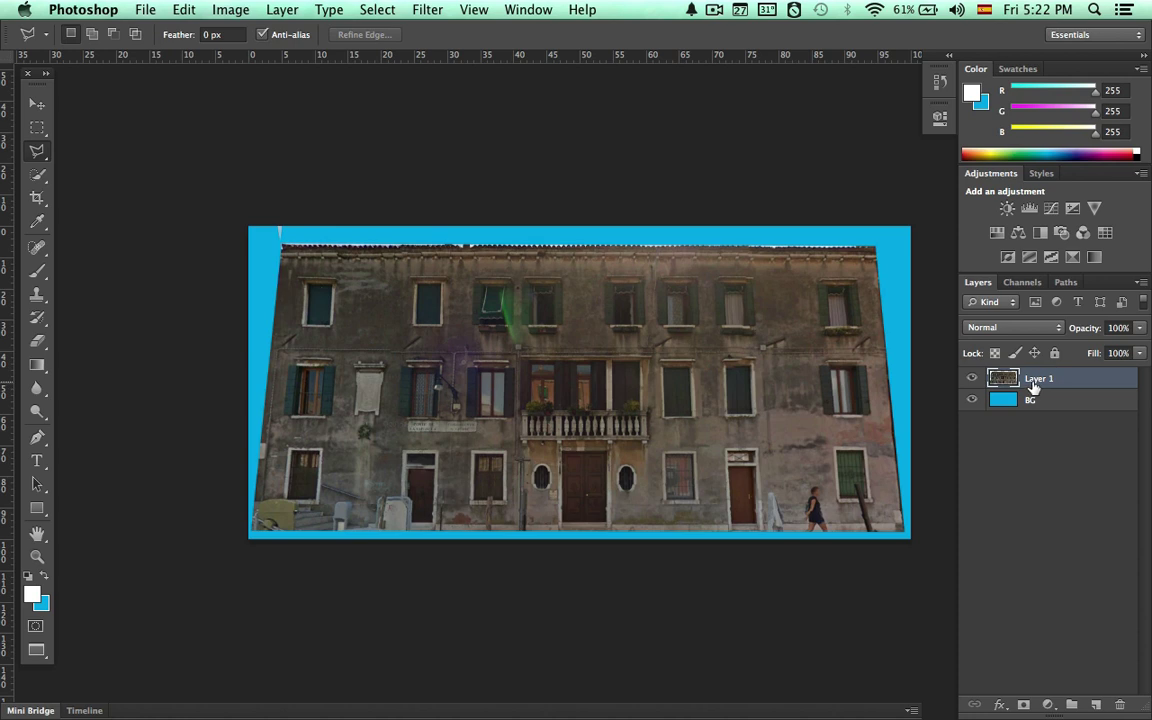
Place a vertical guide at the facade's upper-left corner.
key(super+plus)
key(super+minus)
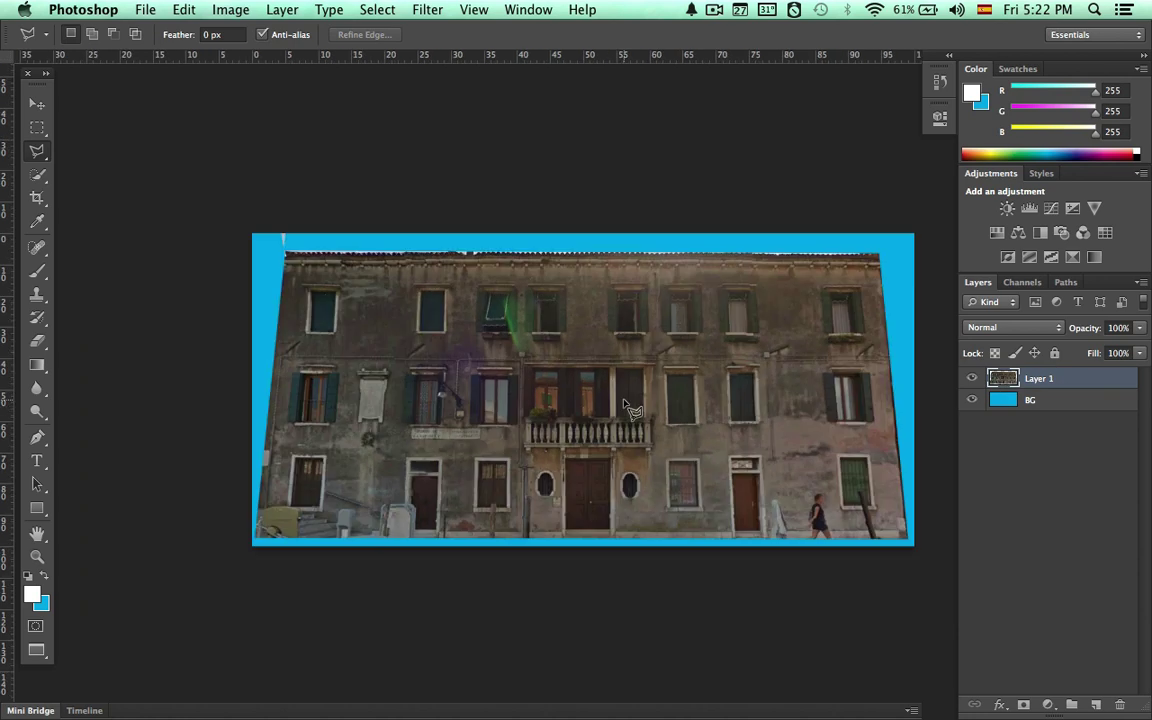
key(b)
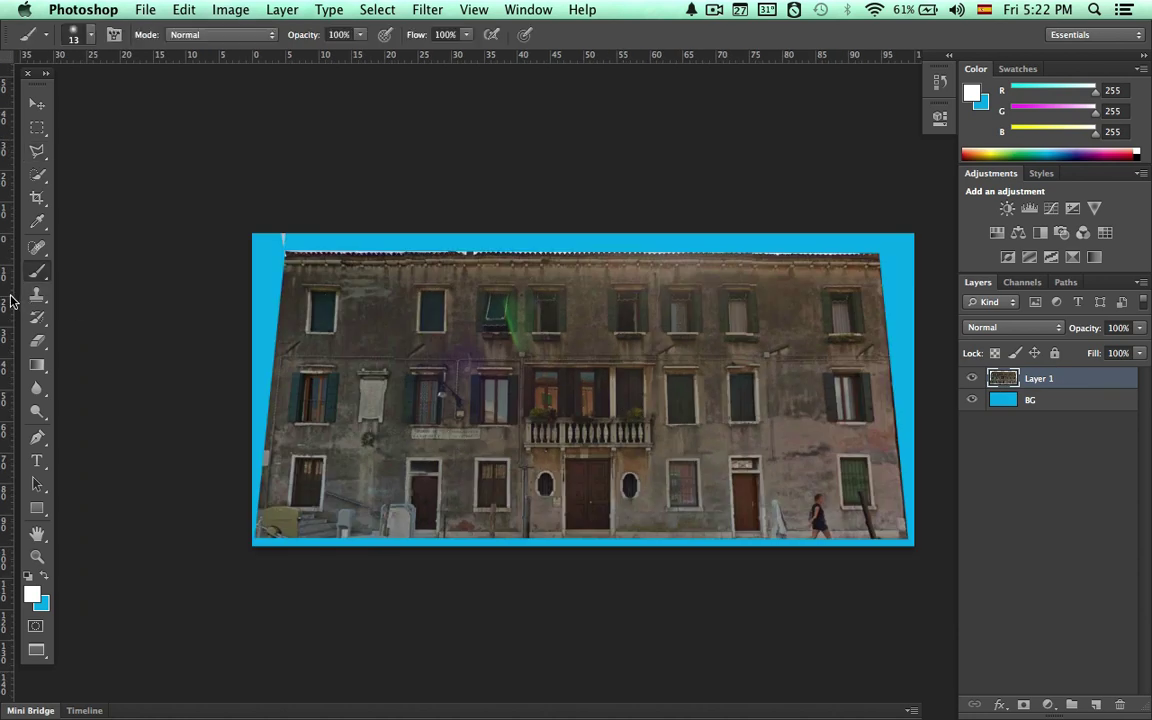
drag(14, 302, 285, 287)
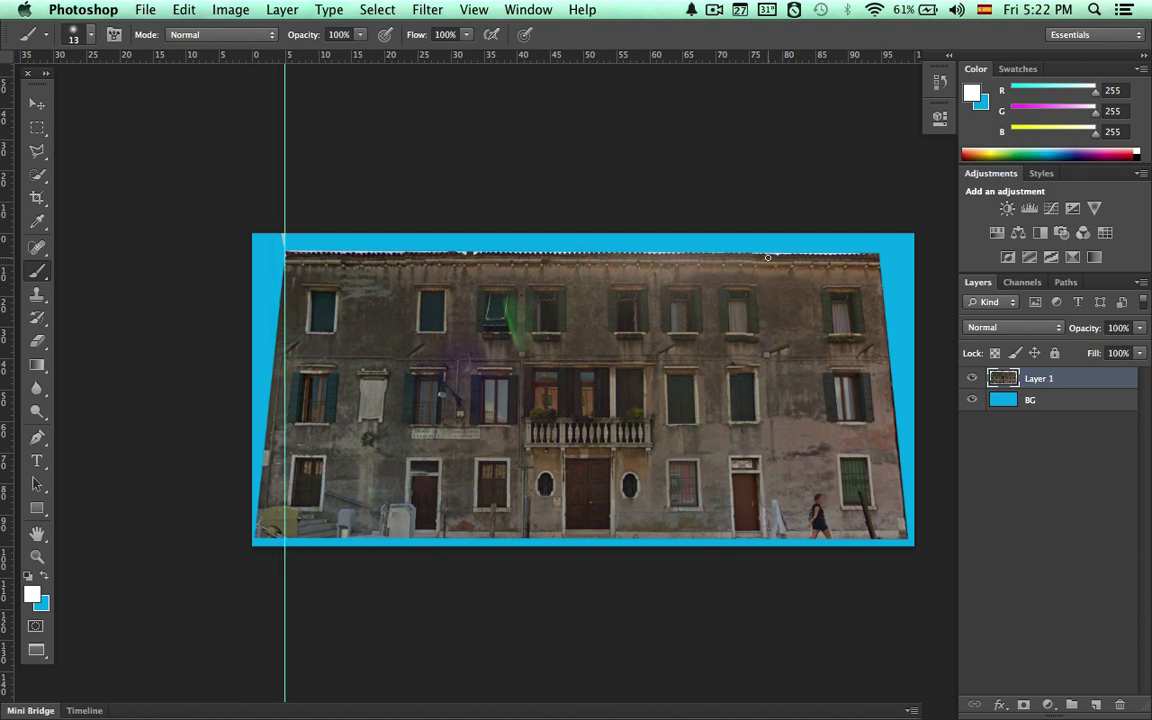
Hide the guides and remove the leftover sliver of sky above the facade's upper-left corner with a Polygonal Lasso selection.
key(l)
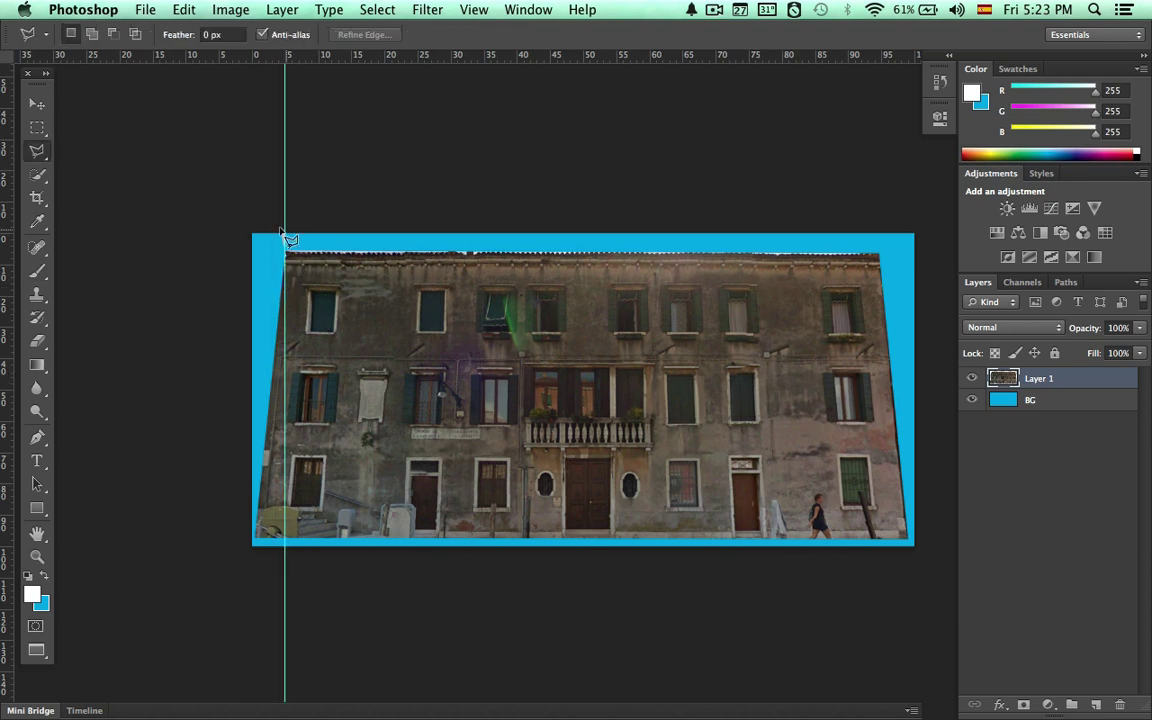
key(super+semicolon)
click(313, 224)
click(251, 222)
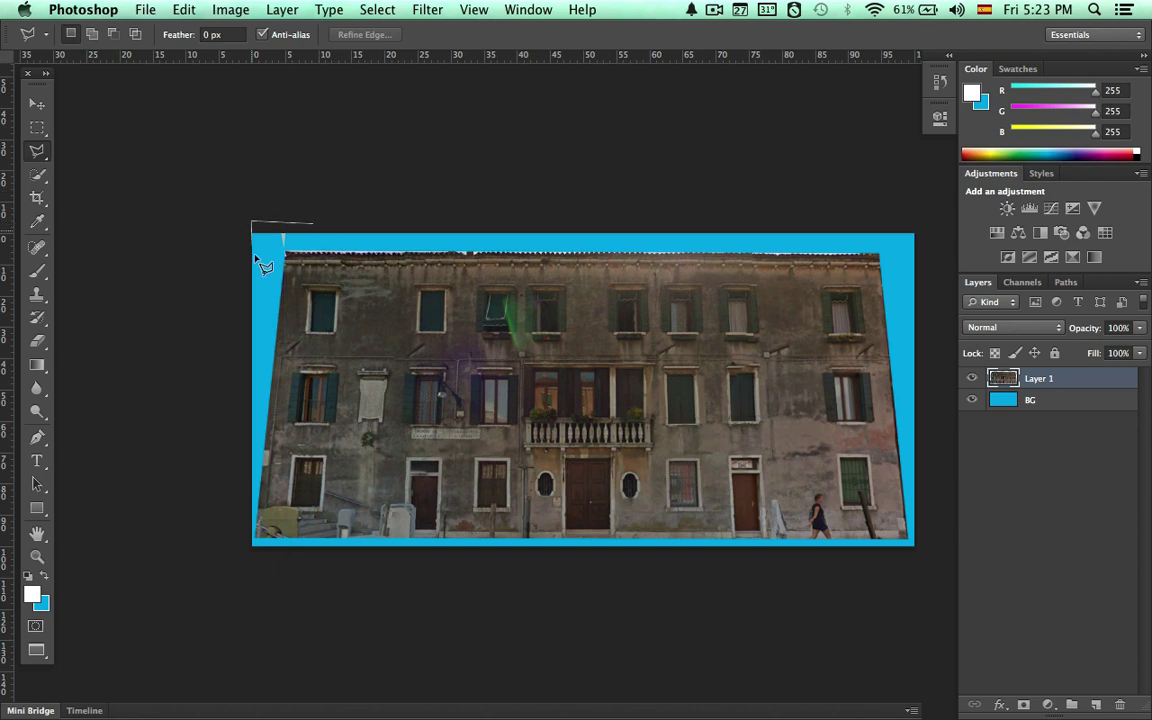
double_click(307, 237)
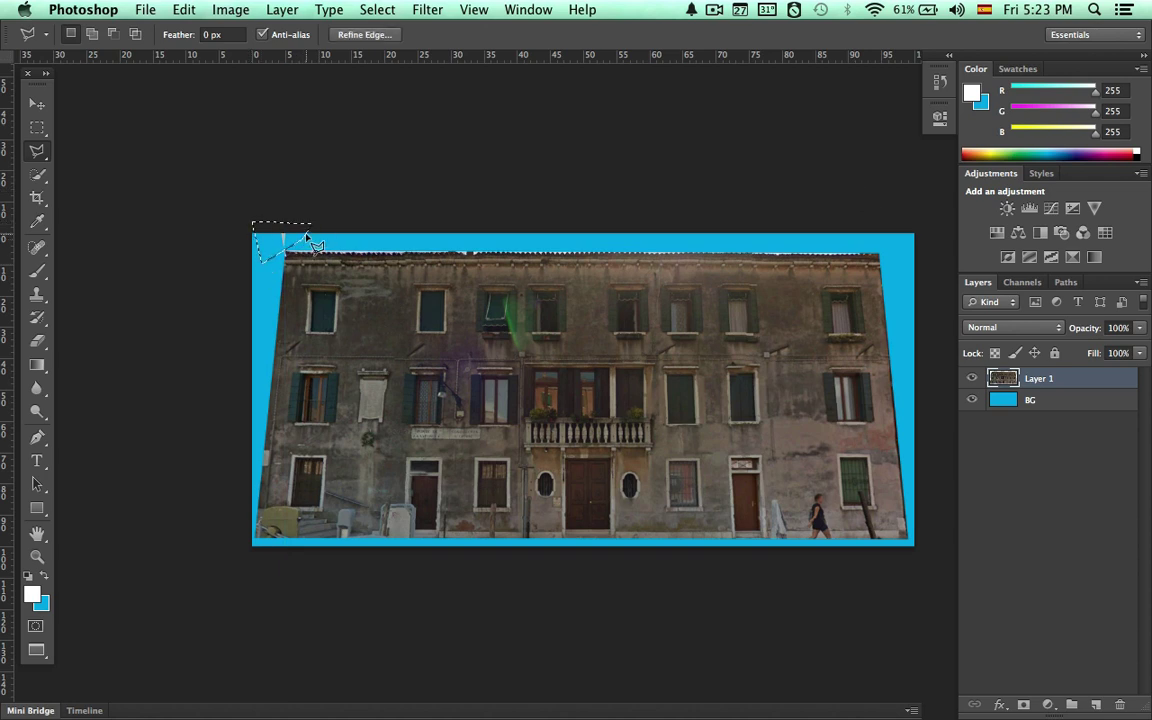
key(super+d)
Show the guides and add a vertical guide at the facade's upper-right corner plus horizontal guides along its roofline and base.
key(super+semicolon)
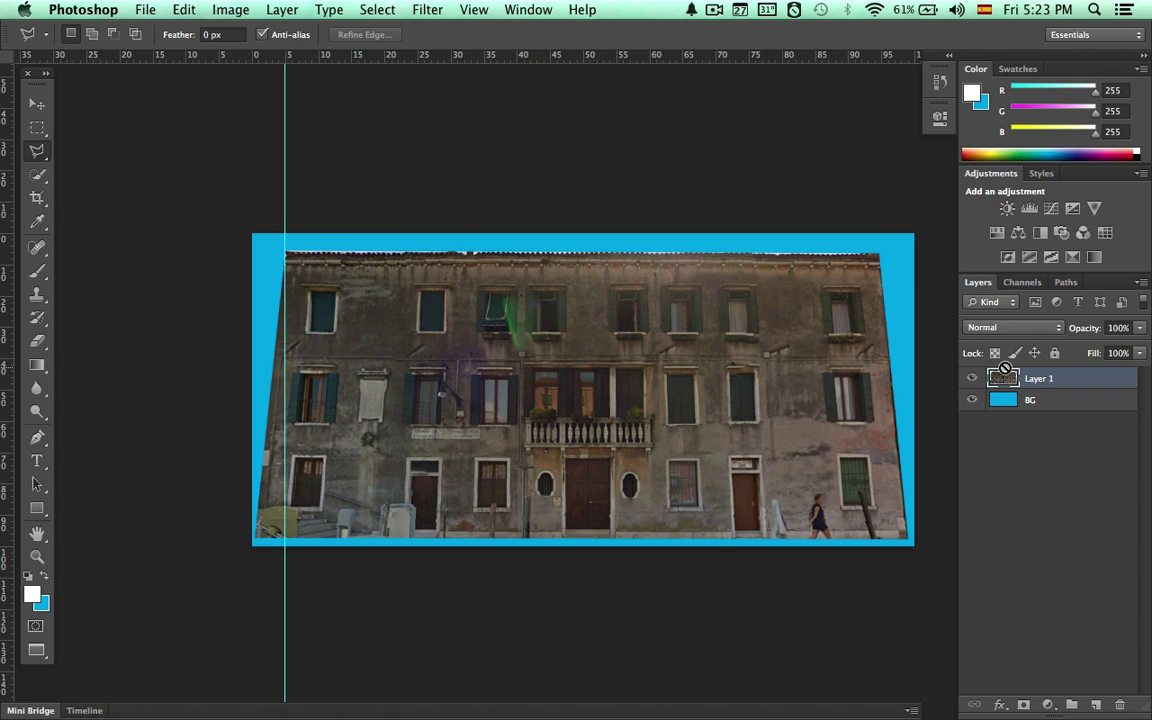
drag(12, 288, 880, 365)
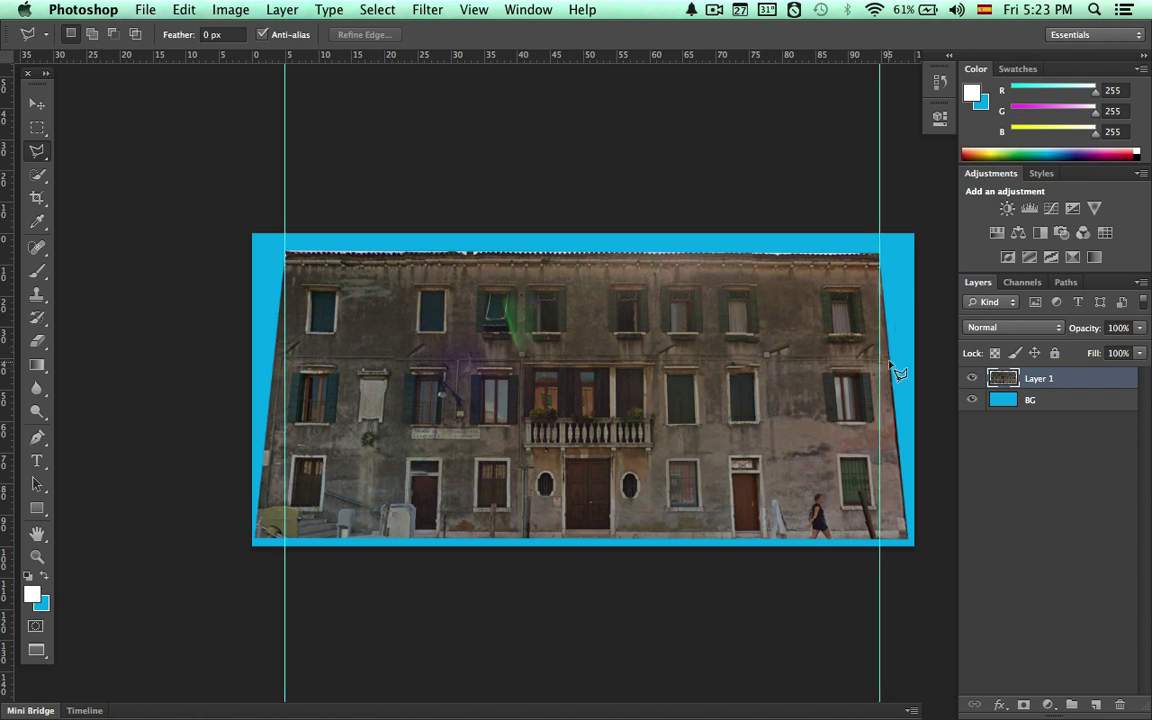
key(super+t)
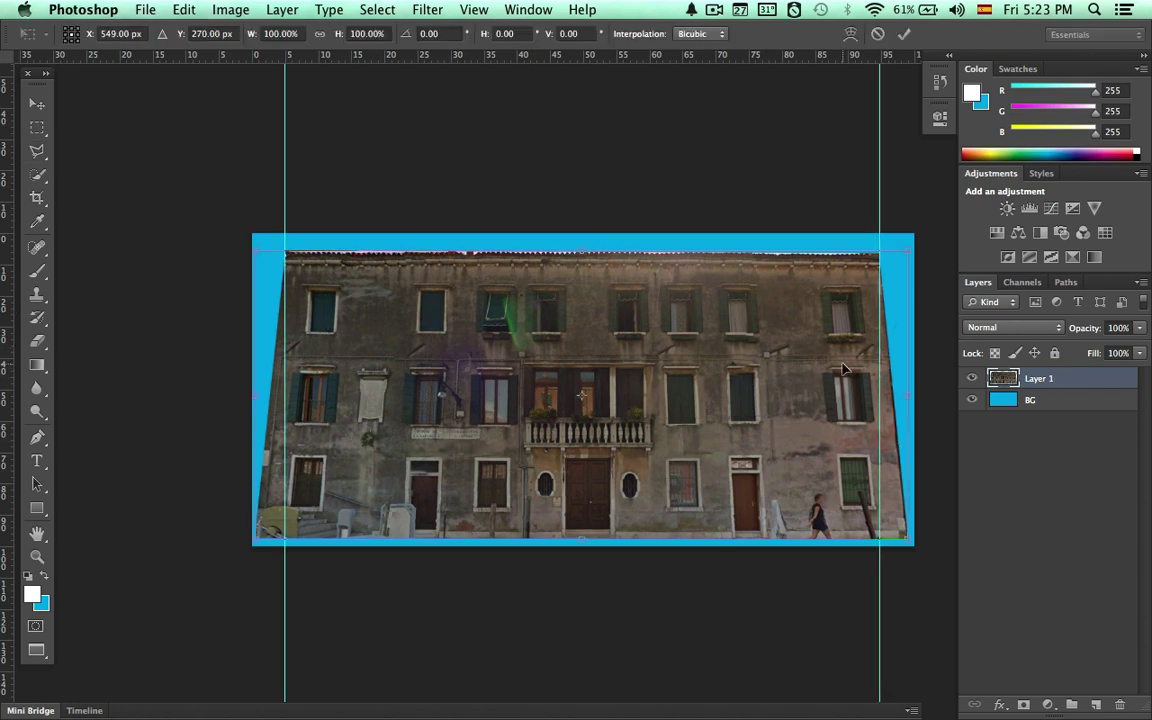
key(Return)
drag(580, 55, 566, 248)
drag(626, 57, 625, 540)
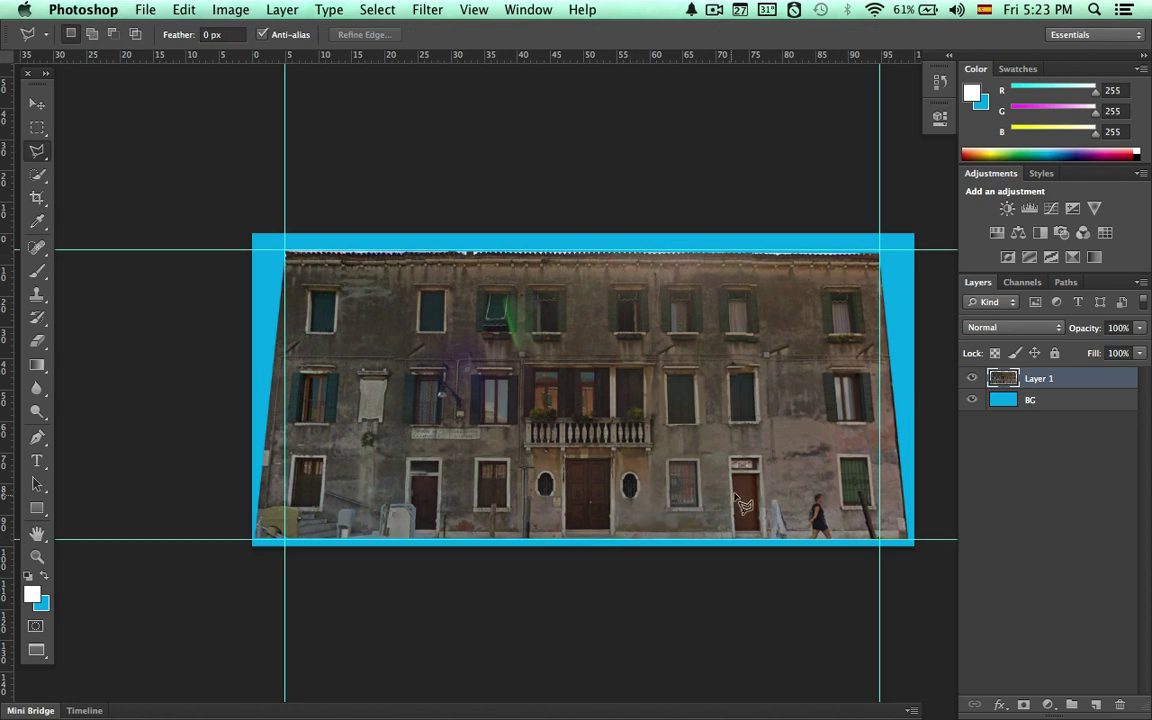
Invert the BG layer's blue fill to a bright red-orange.
click(1004, 400)
key(super+i)
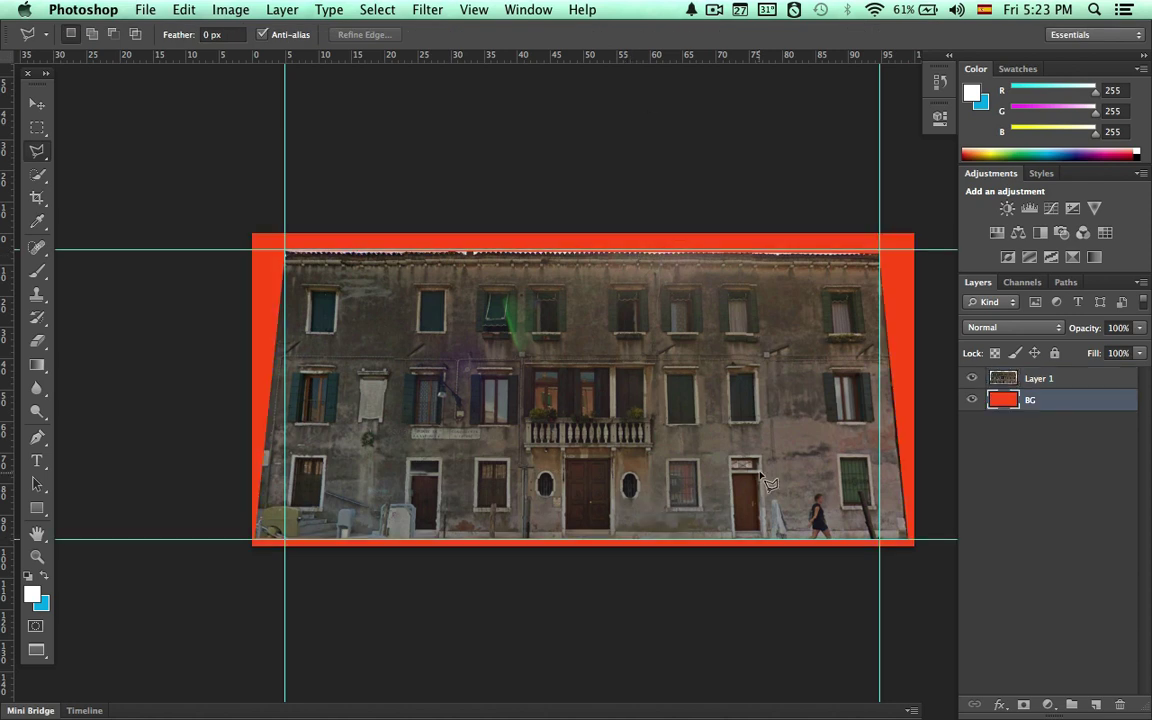
key(super+plus)
scroll(768, 490, right, 3)
key(super+0)
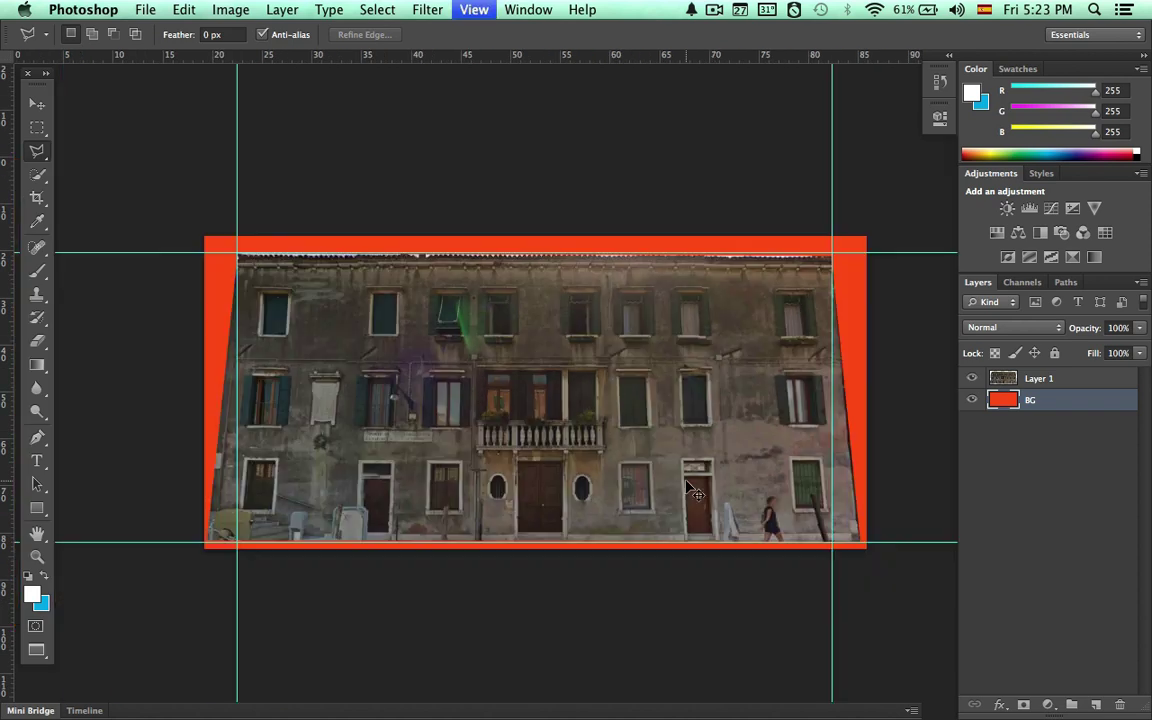
Free-transform the facade on Layer 1, pulling its two lower corners inward to meet the vertical guides.
click(1017, 380)
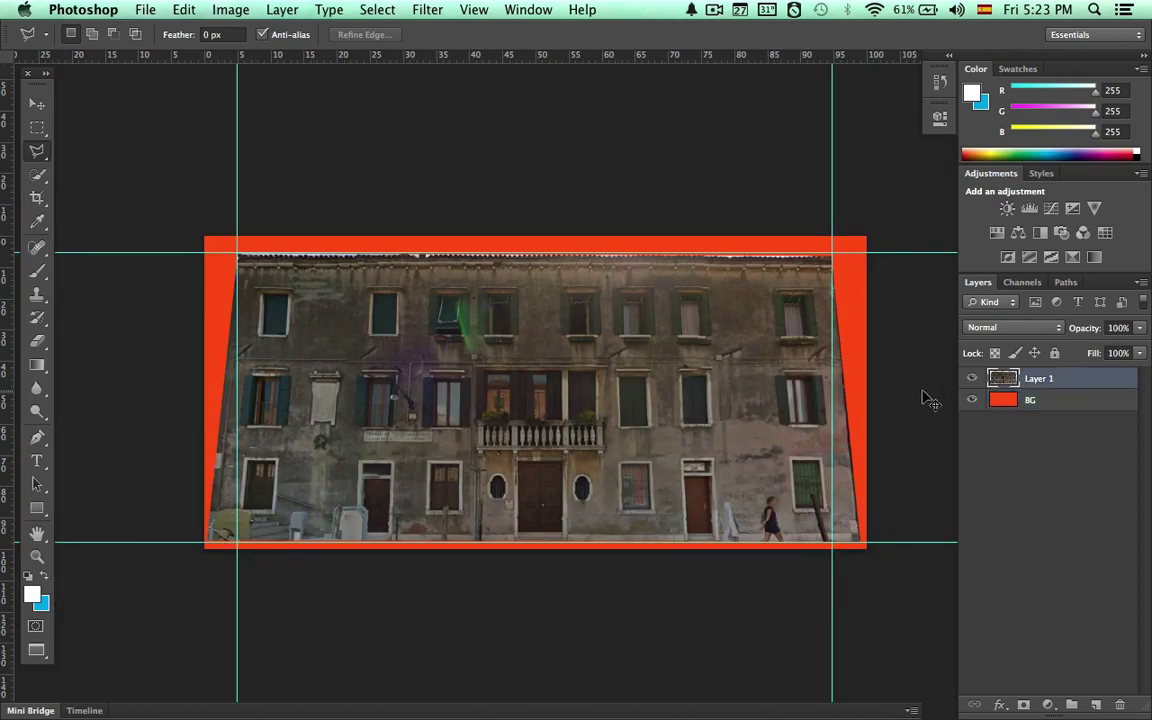
key(super+t)
drag(861, 545, 833, 545)
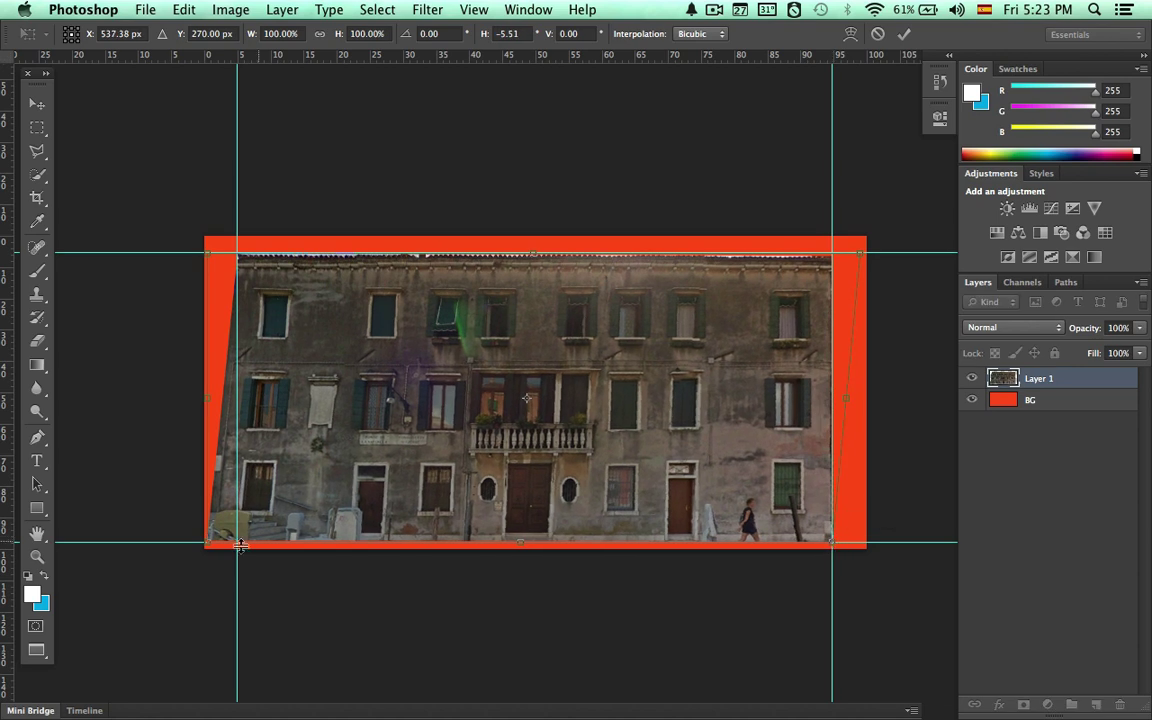
drag(209, 545, 237, 545)
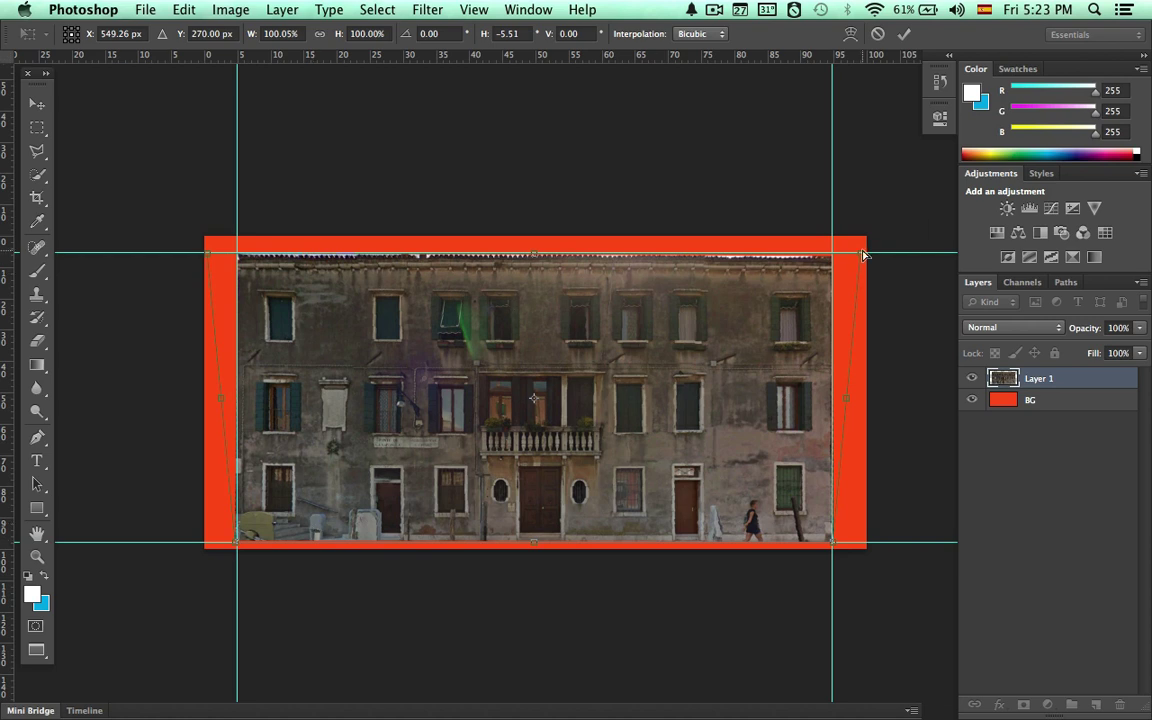
Stretch the facade's two upper corners slightly upward and outward past the roofline guide, and apply the transform.
drag(864, 254, 865, 251)
drag(207, 259, 209, 251)
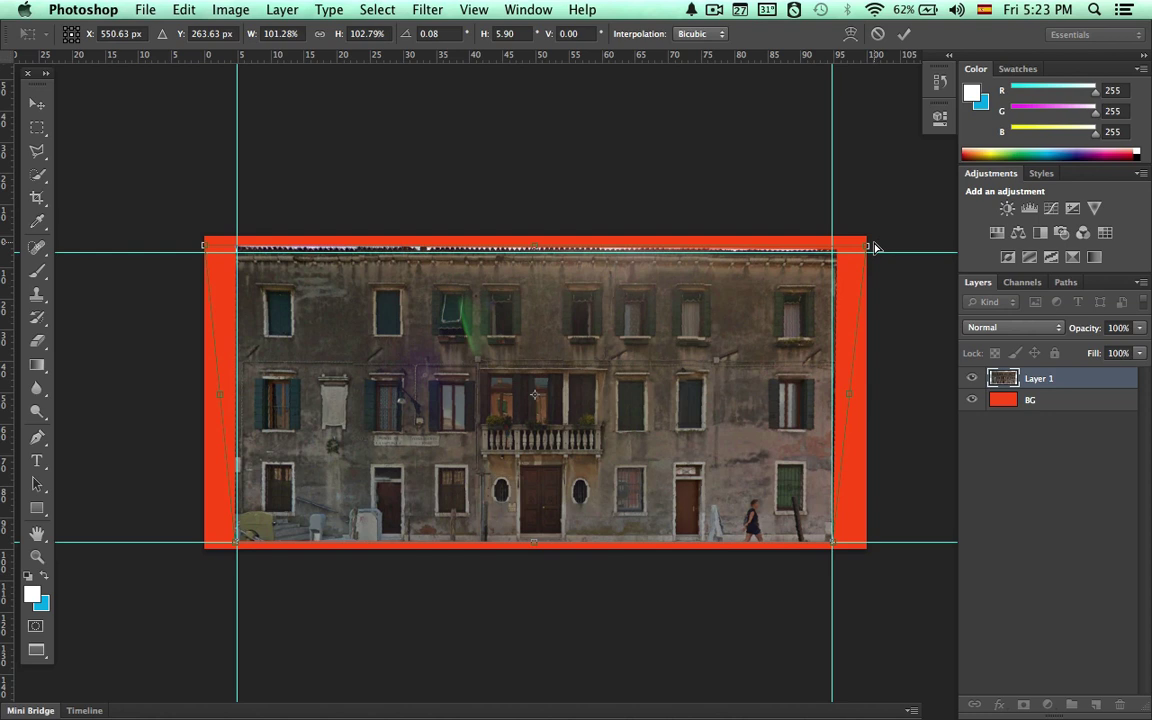
drag(866, 250, 866, 247)
key(Return)
key(l)
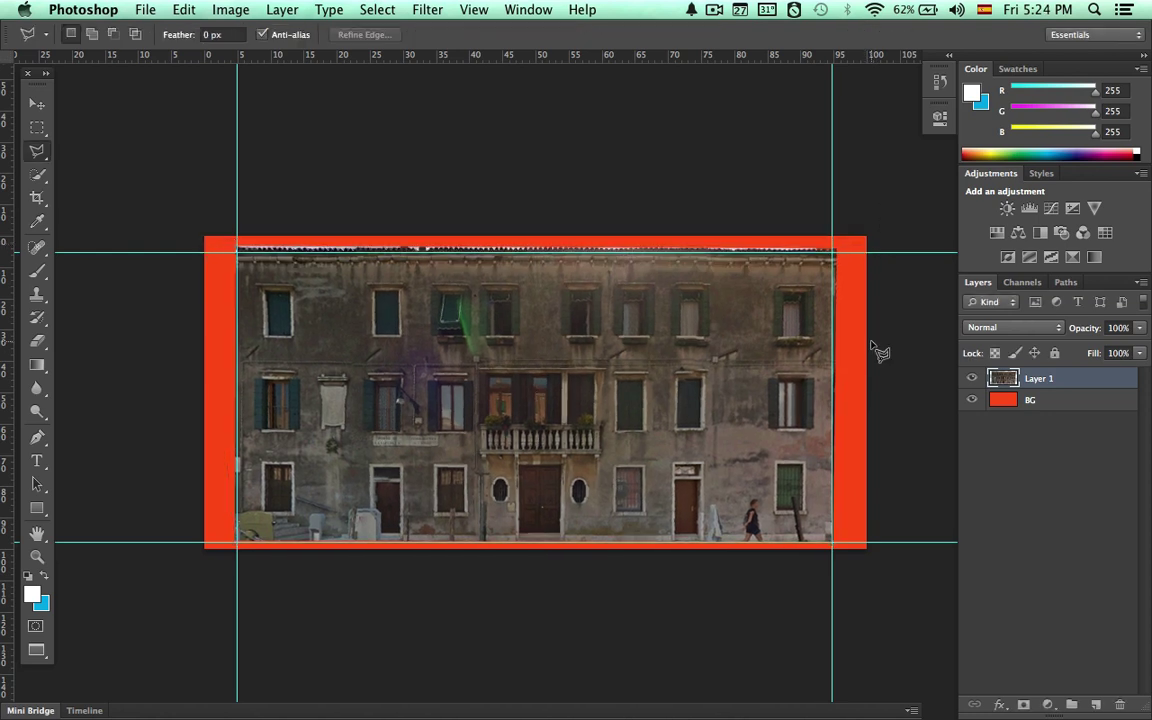
Make the BG layer active and hide the guides around the facade.
drag(603, 57, 650, 58)
drag(13, 309, 12, 224)
scroll(785, 318, up, 3)
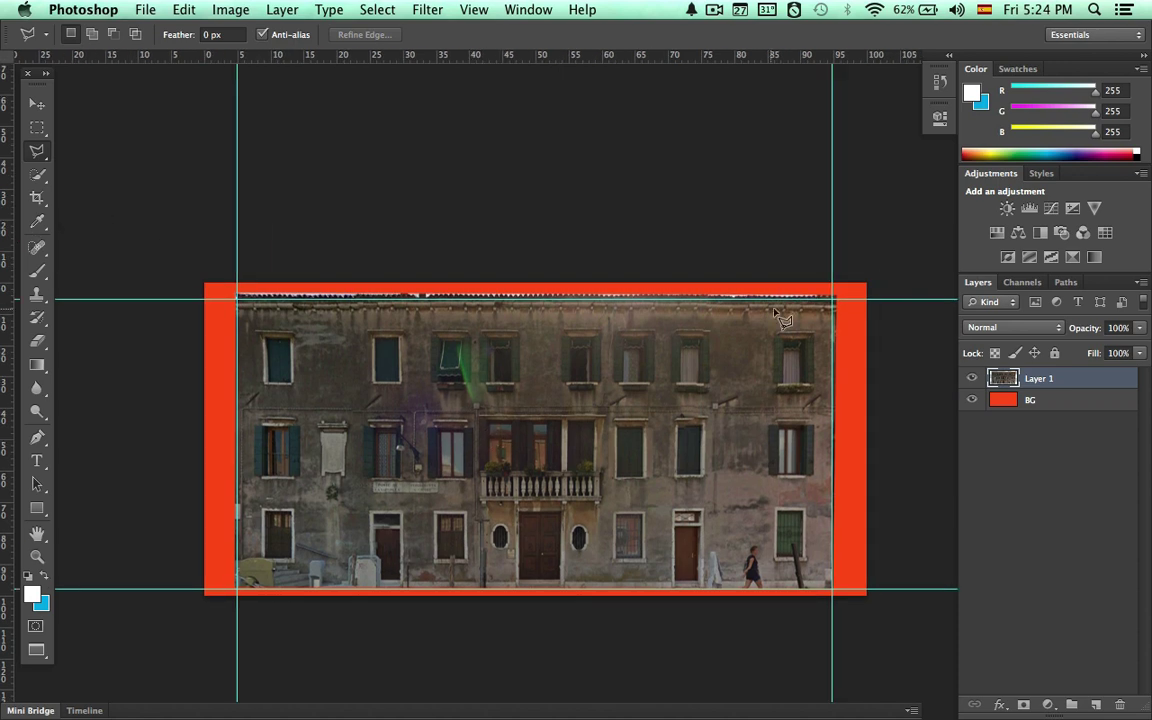
click(990, 398)
key(super+semicolon)
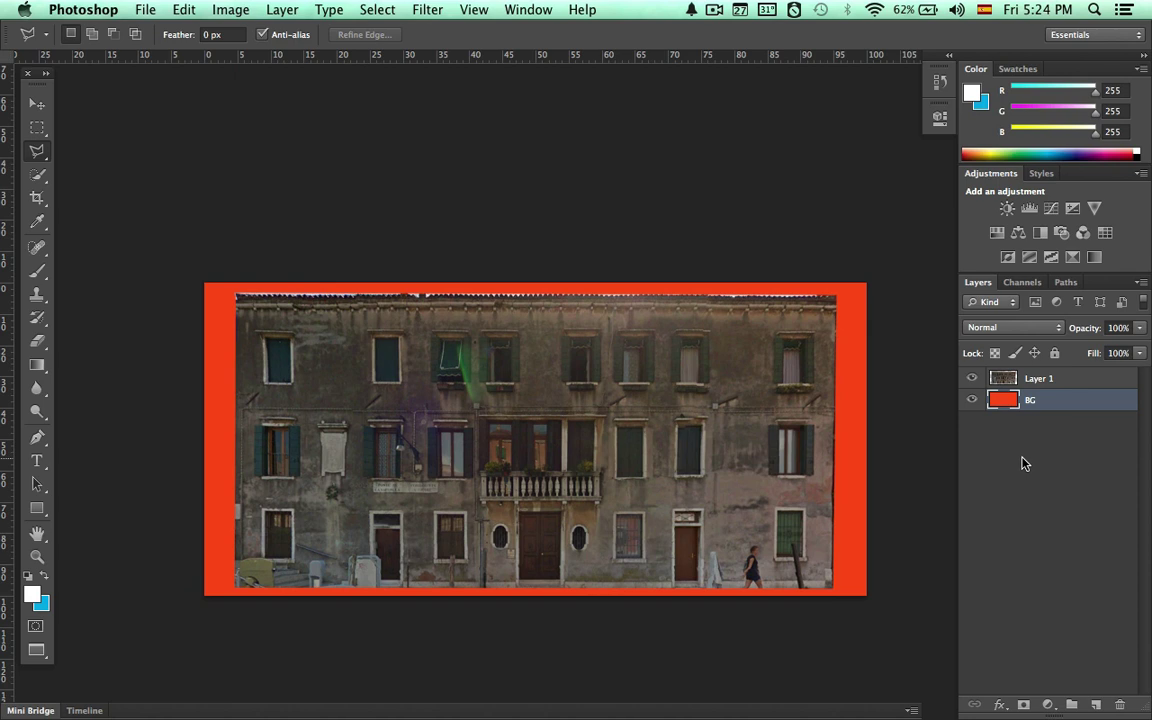
Start a Save for Web export of the facade as a JPEG at quality 100, choosing the Tex folder as destination.
click(150, 9)
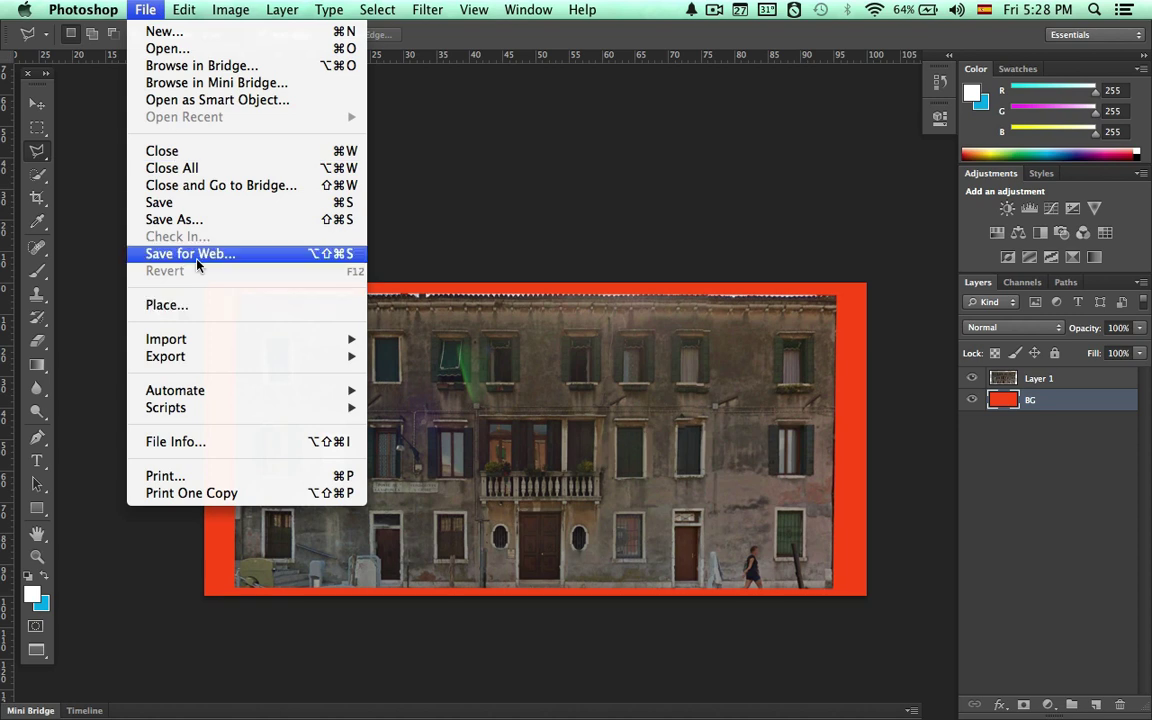
click(313, 261)
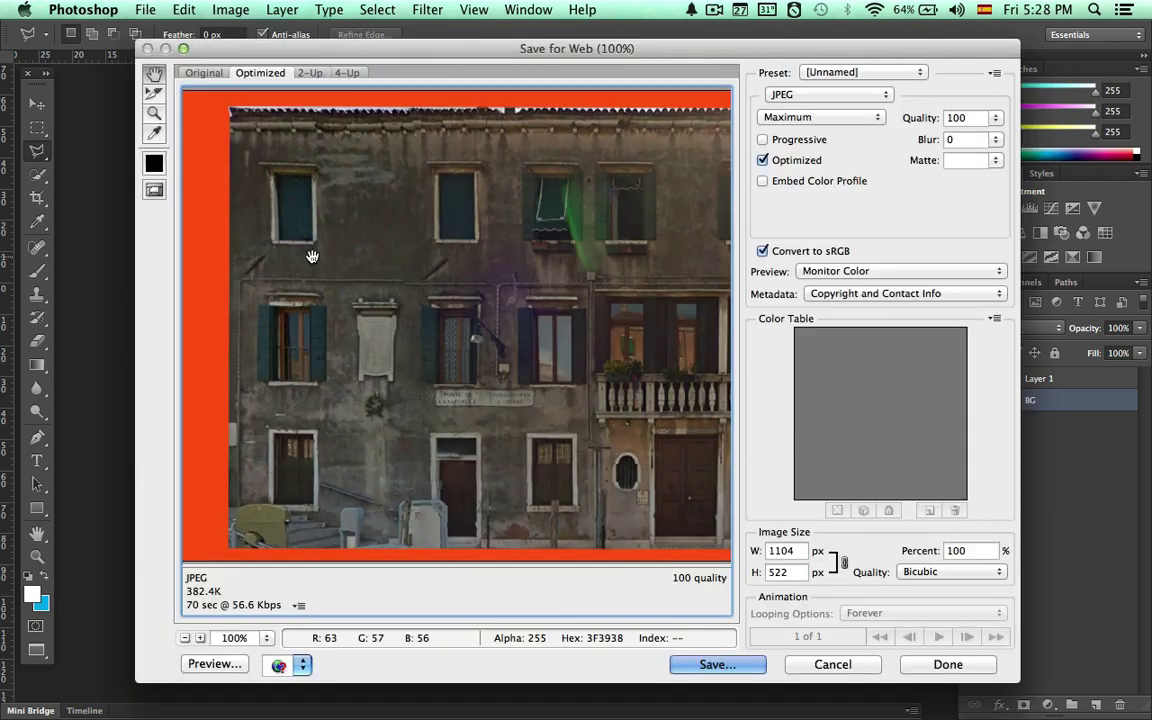
click(710, 665)
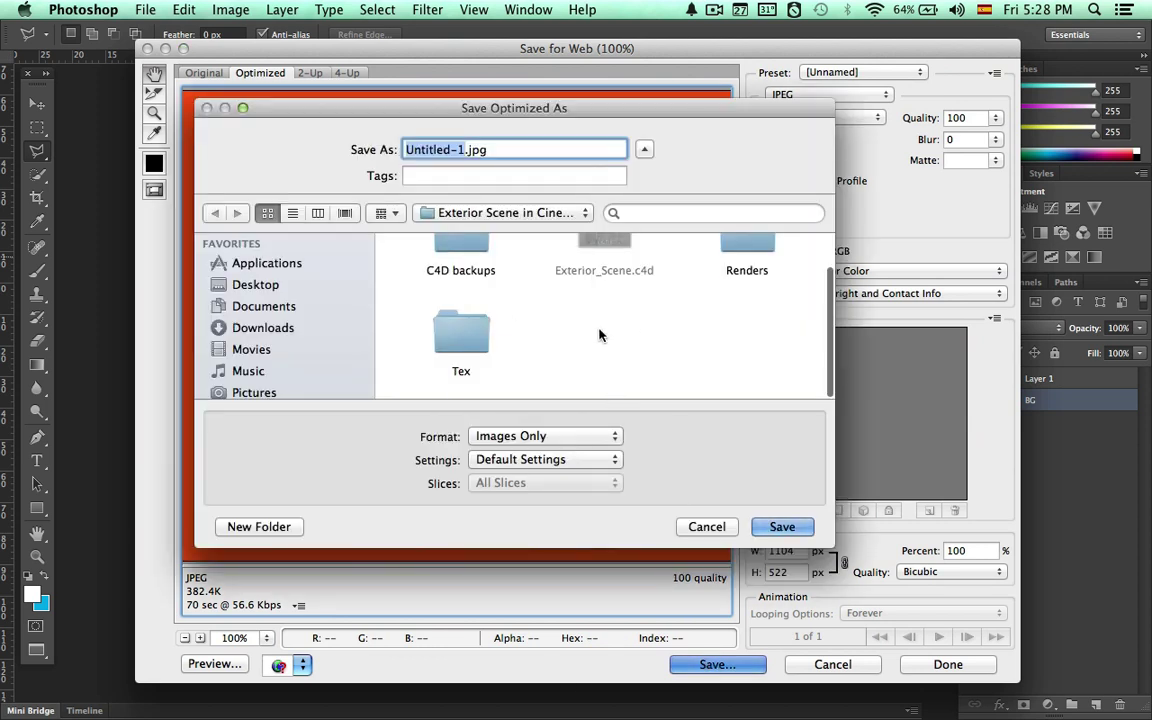
scroll(599, 334, up, 1)
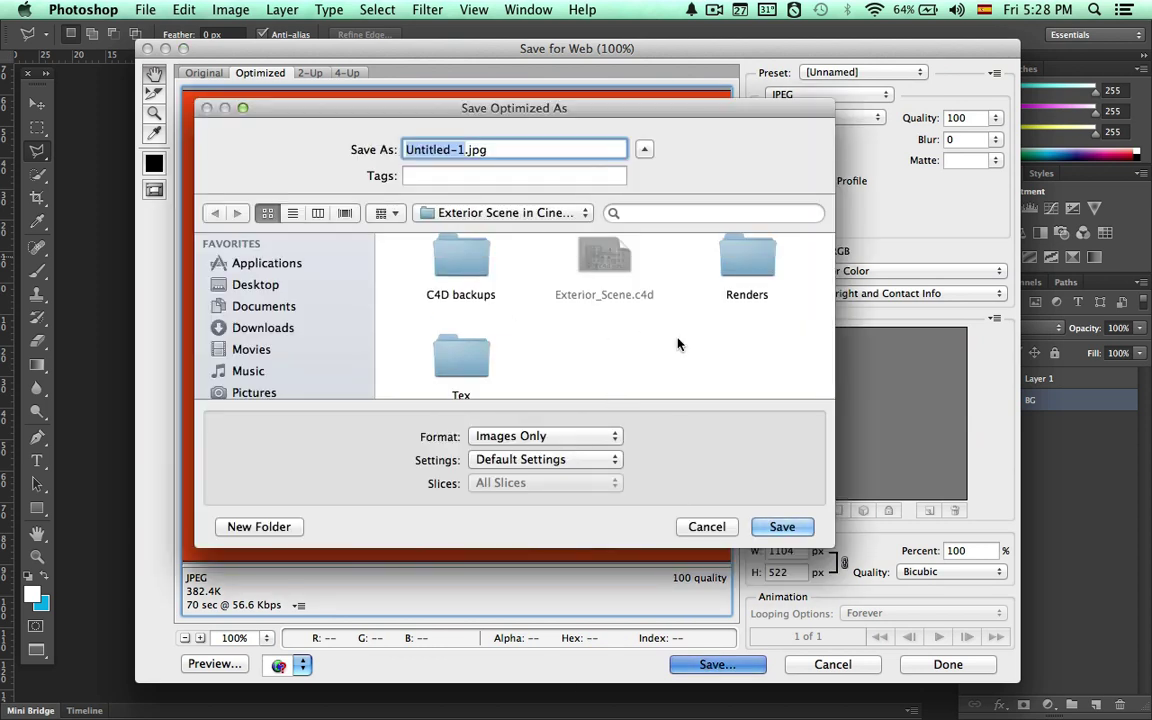
double_click(476, 361)
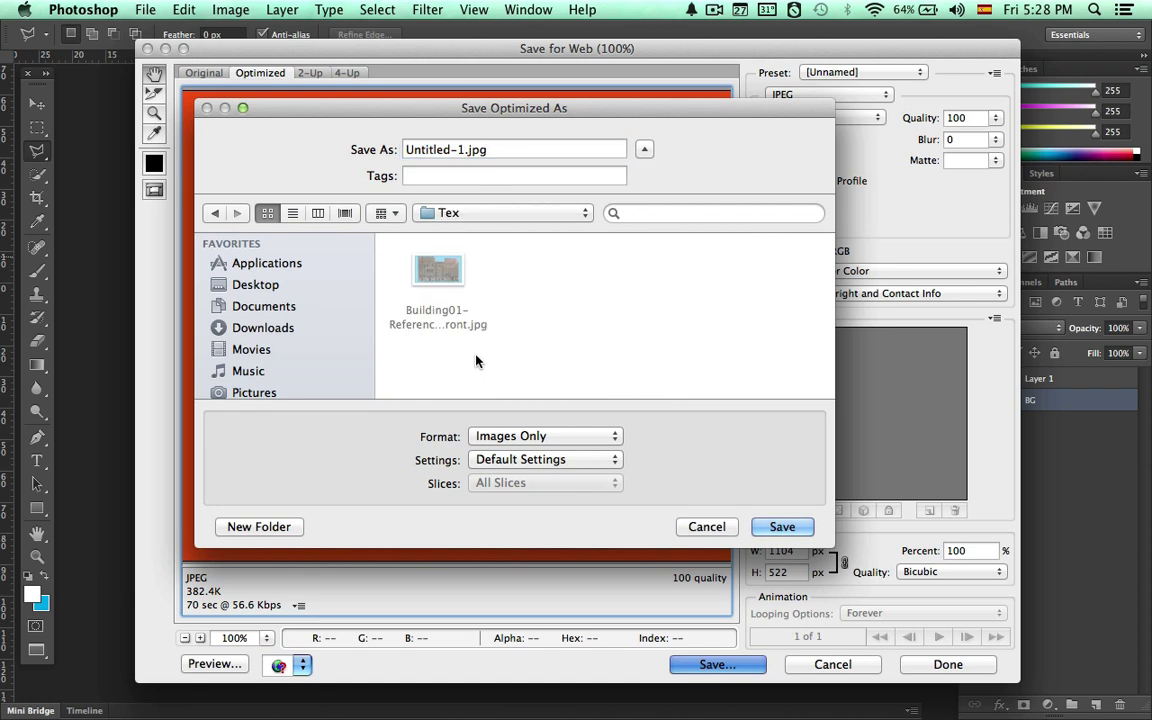
Save the export as Building04-ReferenceImage-Front.jpg, basing the name on the existing Building01 reference image, and deselect the layers.
click(443, 272)
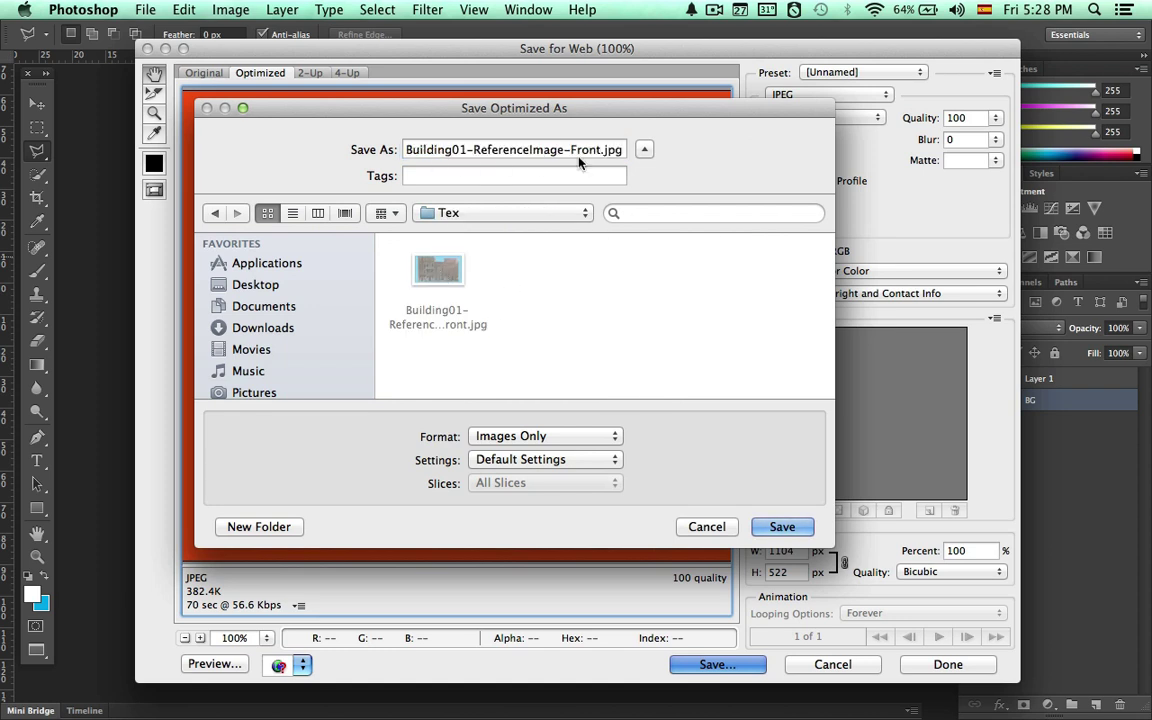
click(467, 149)
key(BackSpace)
text(2)
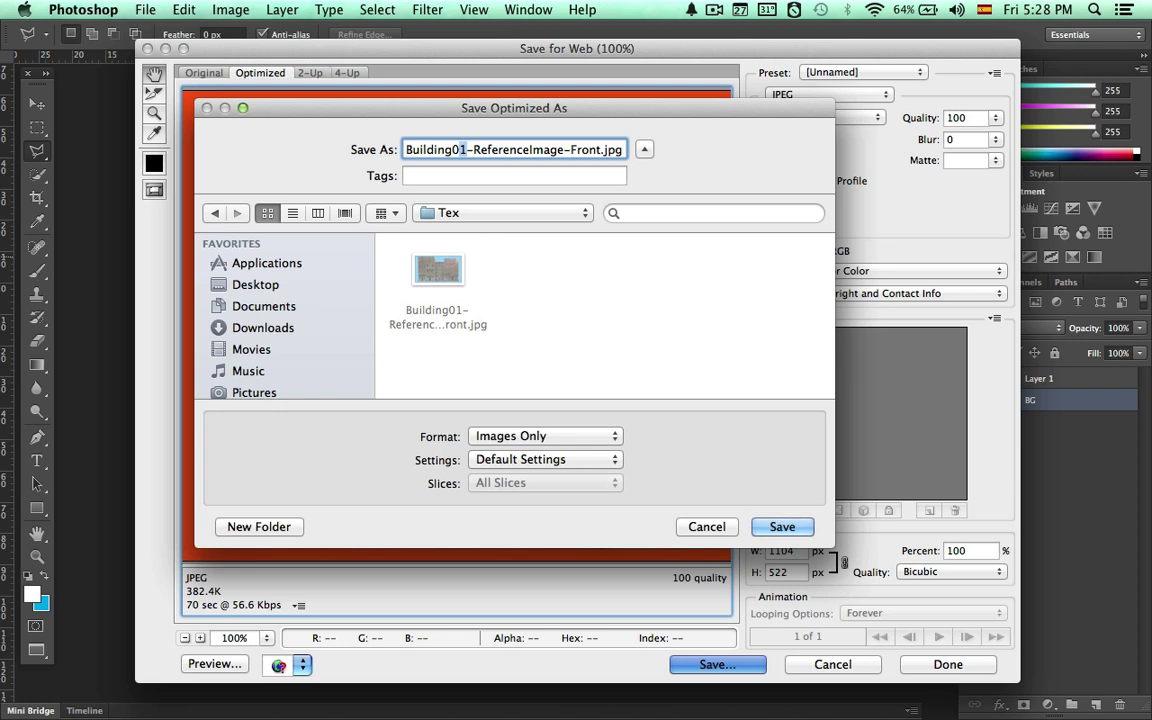
key(BackSpace)
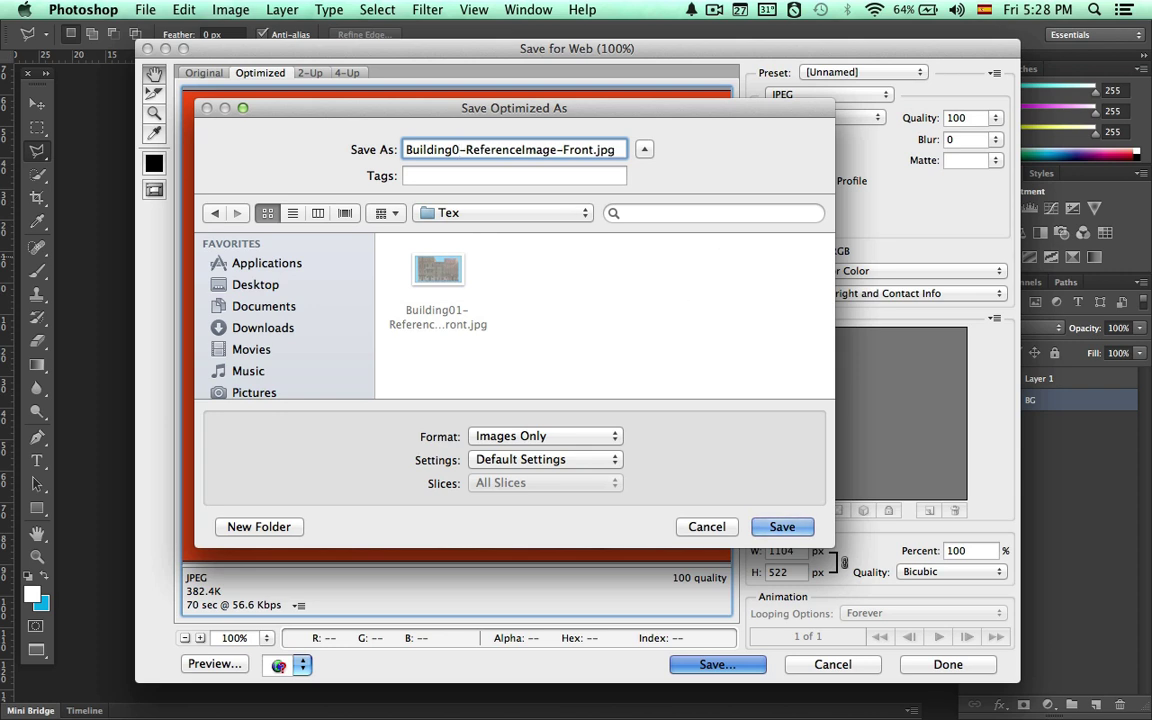
text(4)
click(783, 526)
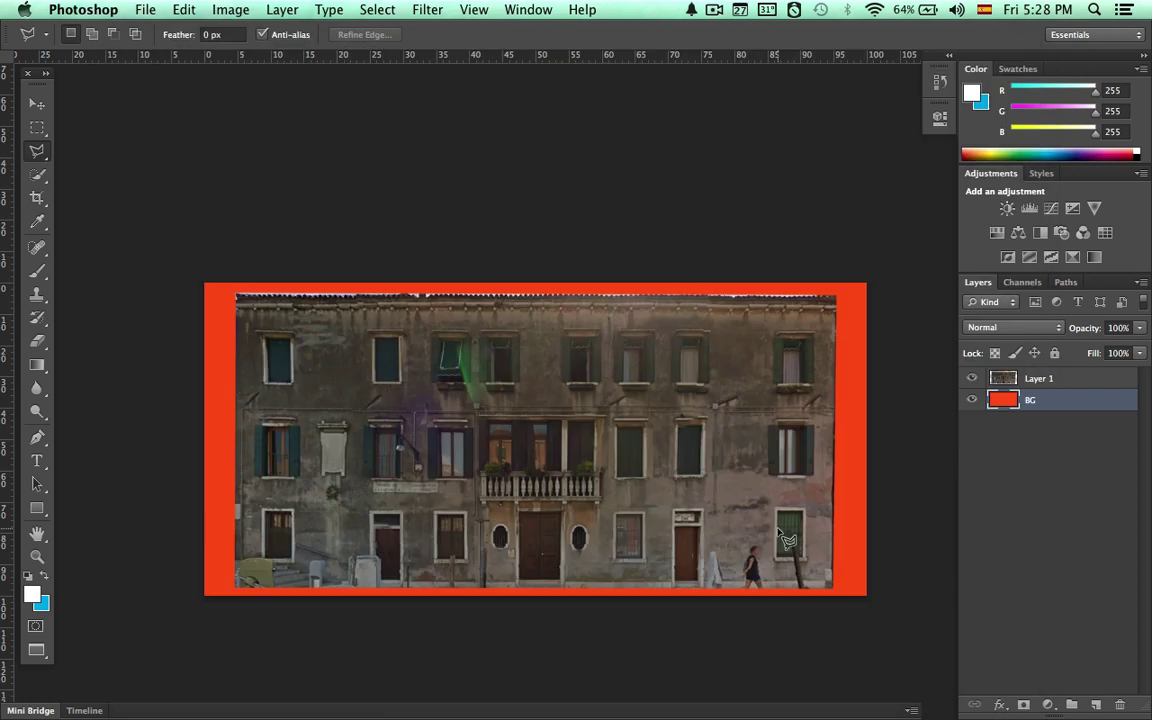
click(1036, 496)
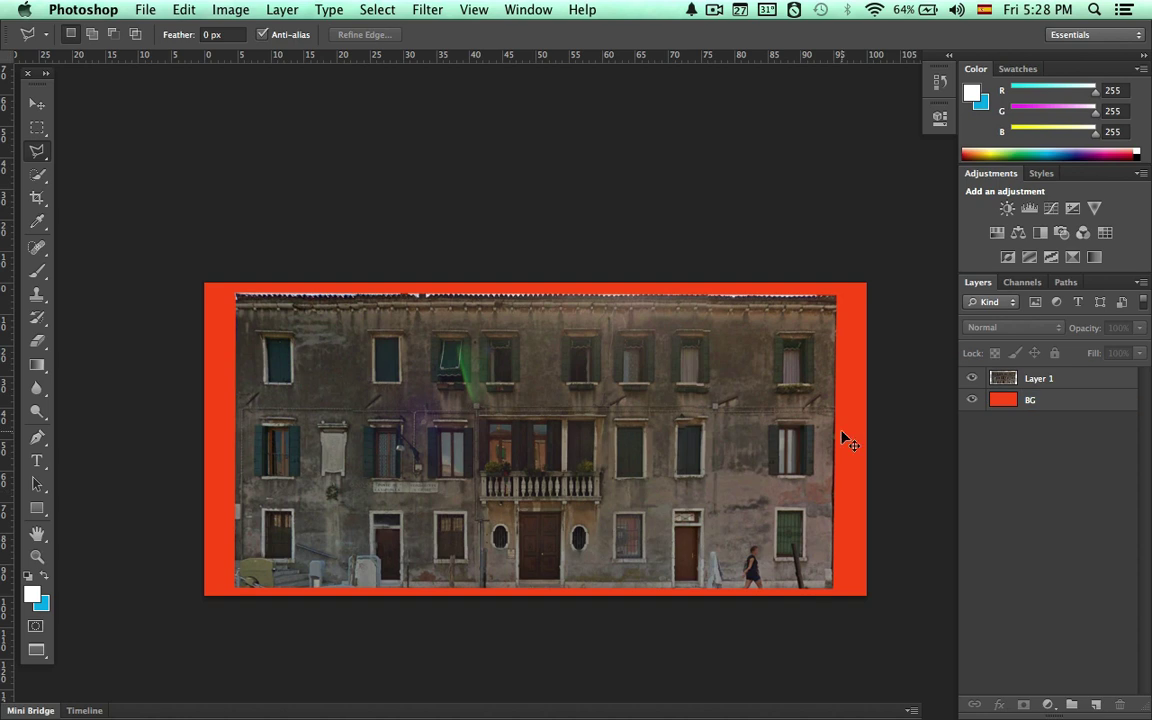
Switch to CINEMA 4D and maximize the Front view with all three buildings framed.
key(super+Tab)
click(838, 386)
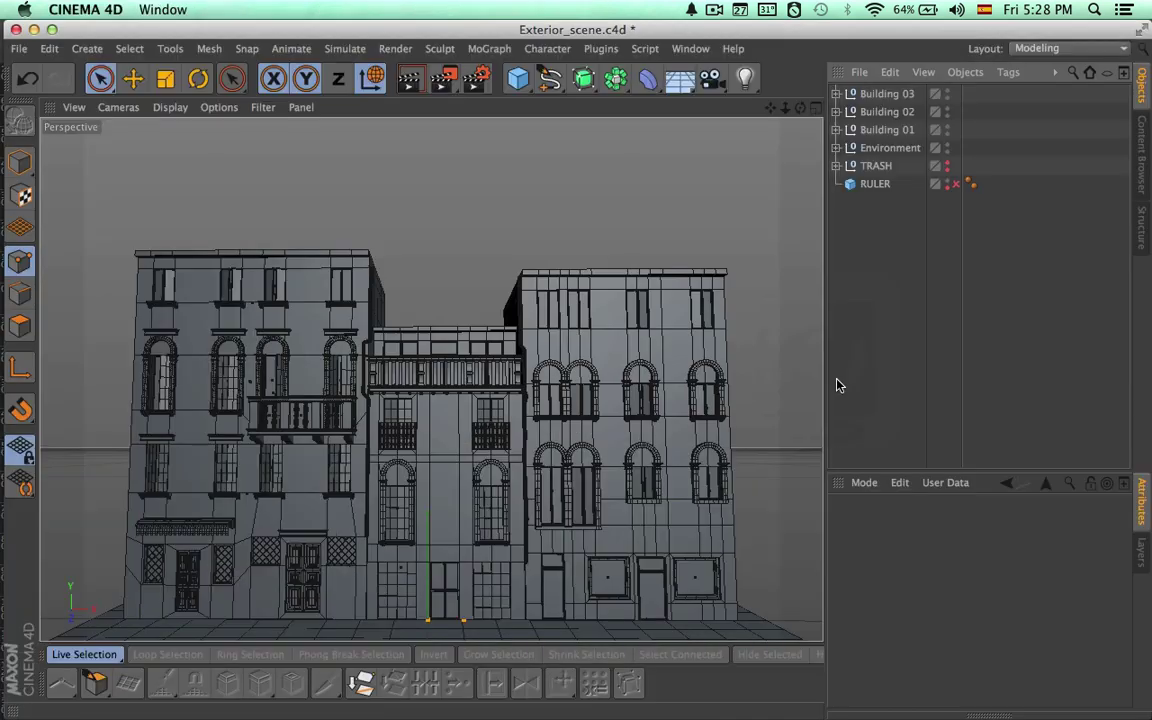
click(814, 108)
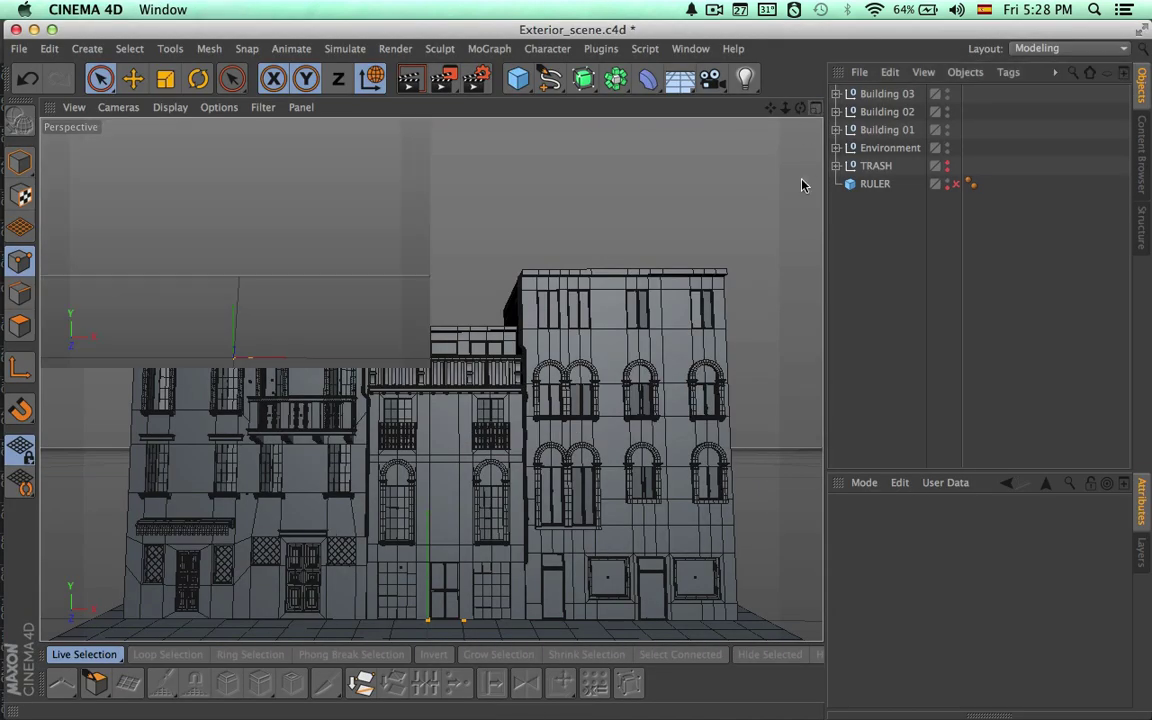
click(815, 381)
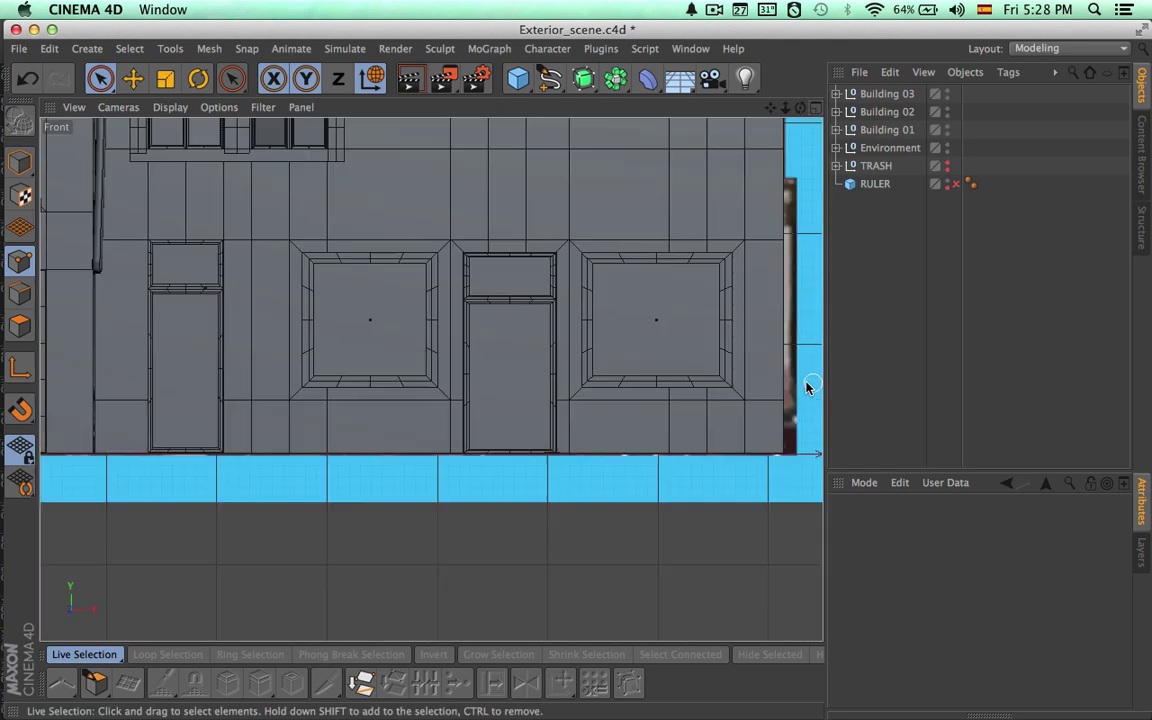
alt+right_drag(693, 427, 416, 432)
alt+middle_drag(508, 426, 439, 494)
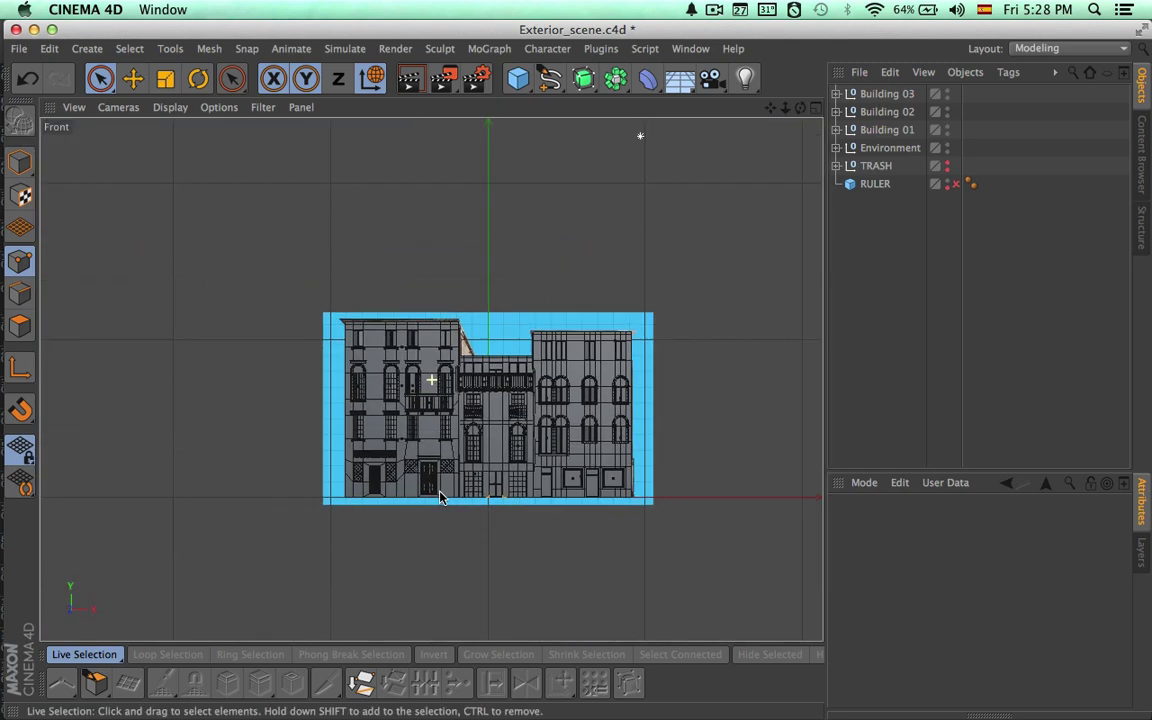
Replace the Front viewport's background picture with the newly exported Building04 reference image.
key(shift+v)
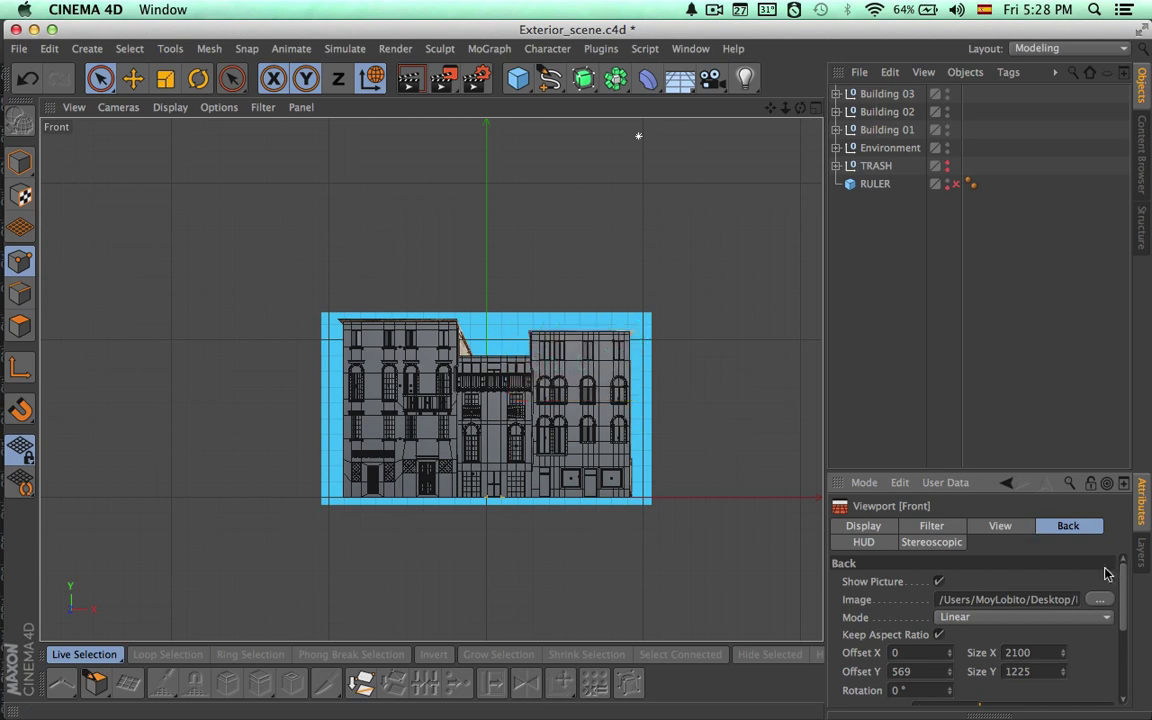
mouse_move(1121, 584)
mouse_down()
mouse_move(1120, 643)
mouse_move(1119, 585)
mouse_up()
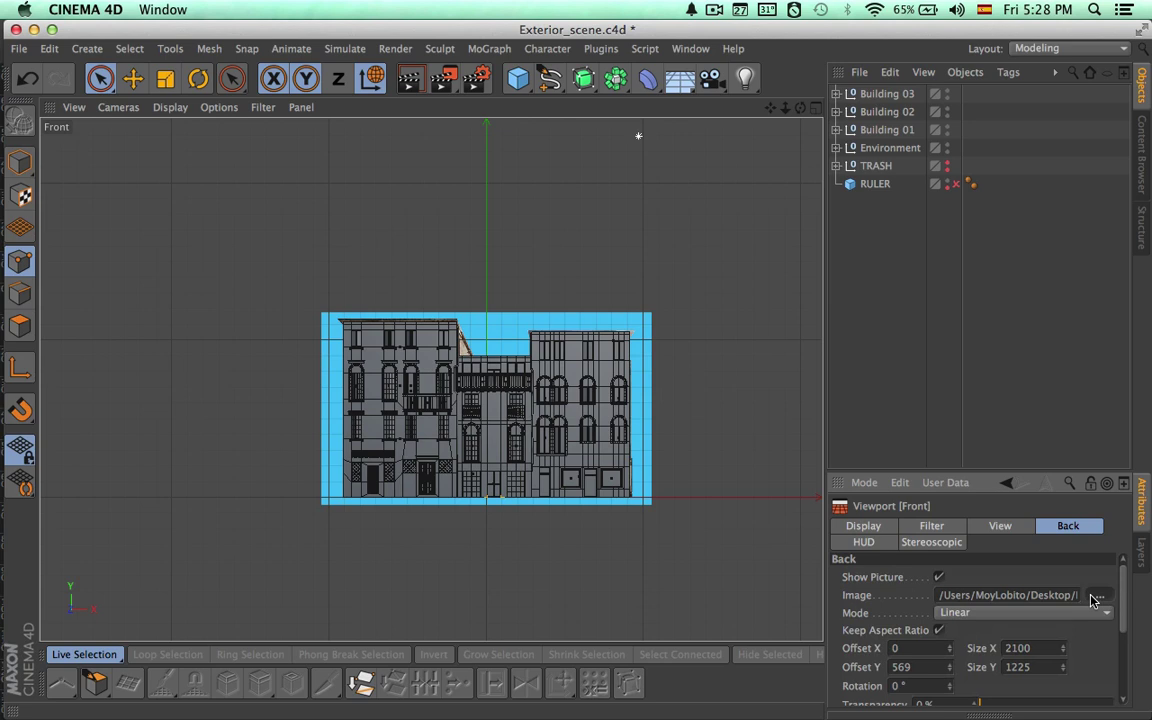
click(1097, 596)
click(629, 197)
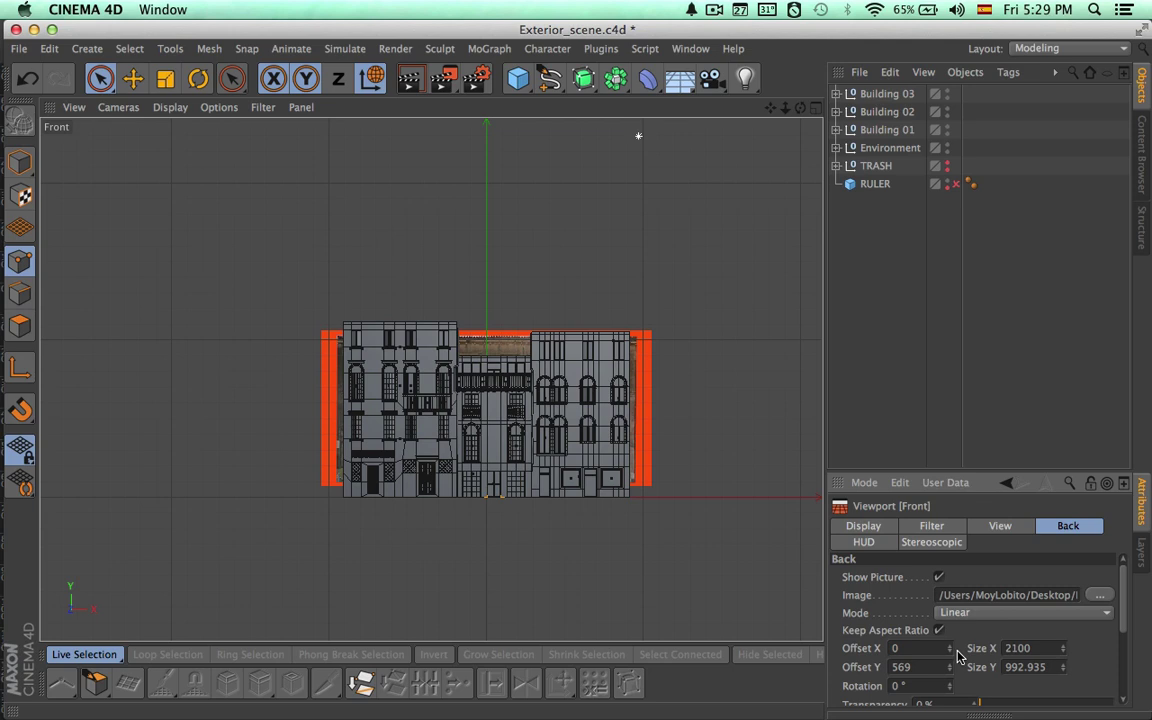
Set the background picture's Offset X to -1759 so the facade sits beside the leftmost modeled building.
drag(949, 648, 945, 719)
alt+middle_drag(319, 370, 438, 379)
alt+right_drag(451, 458, 553, 459)
alt+middle_drag(563, 490, 571, 453)
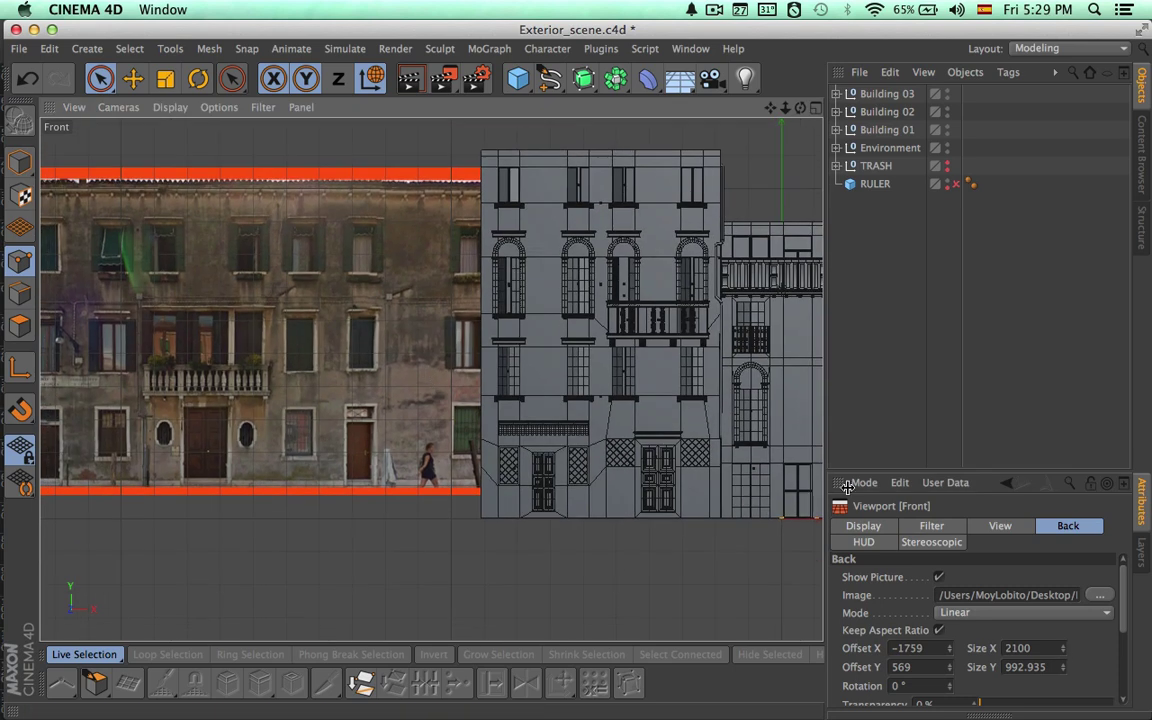
Scale the background picture to Size X 1802 with its aspect ratio kept, and set Offset Y to 406 to rest the facade on the ground line.
drag(1060, 651, 1060, 692)
drag(950, 672, 950, 691)
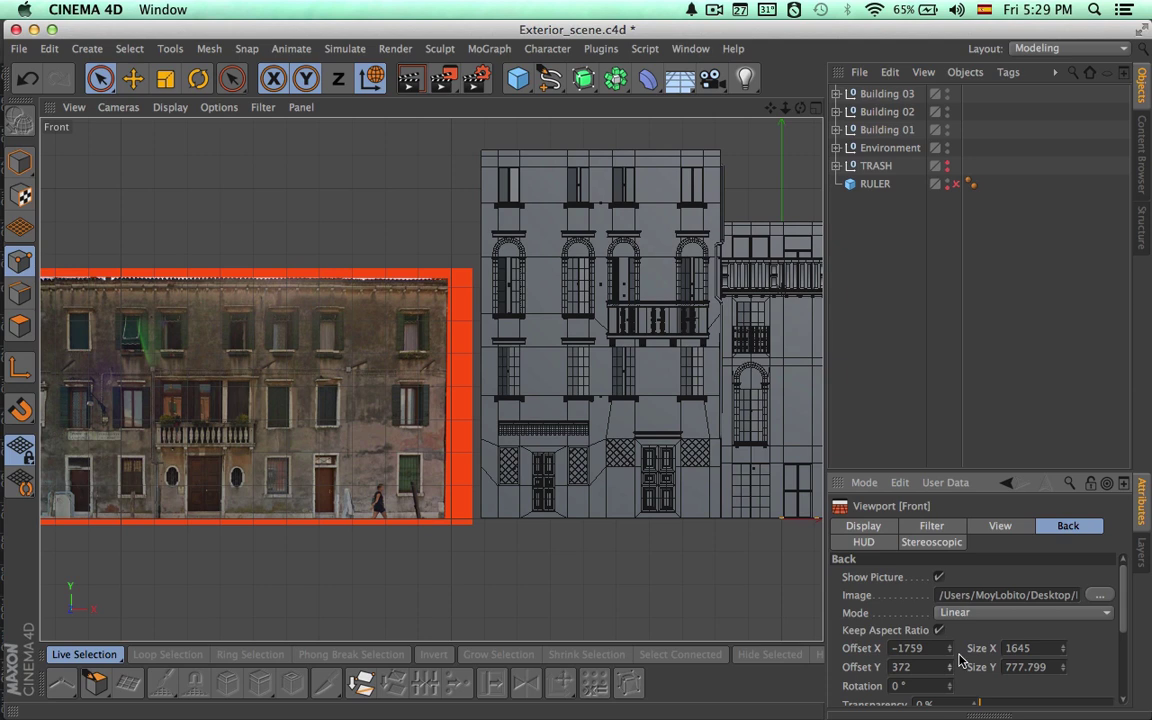
drag(1062, 657, 1062, 646)
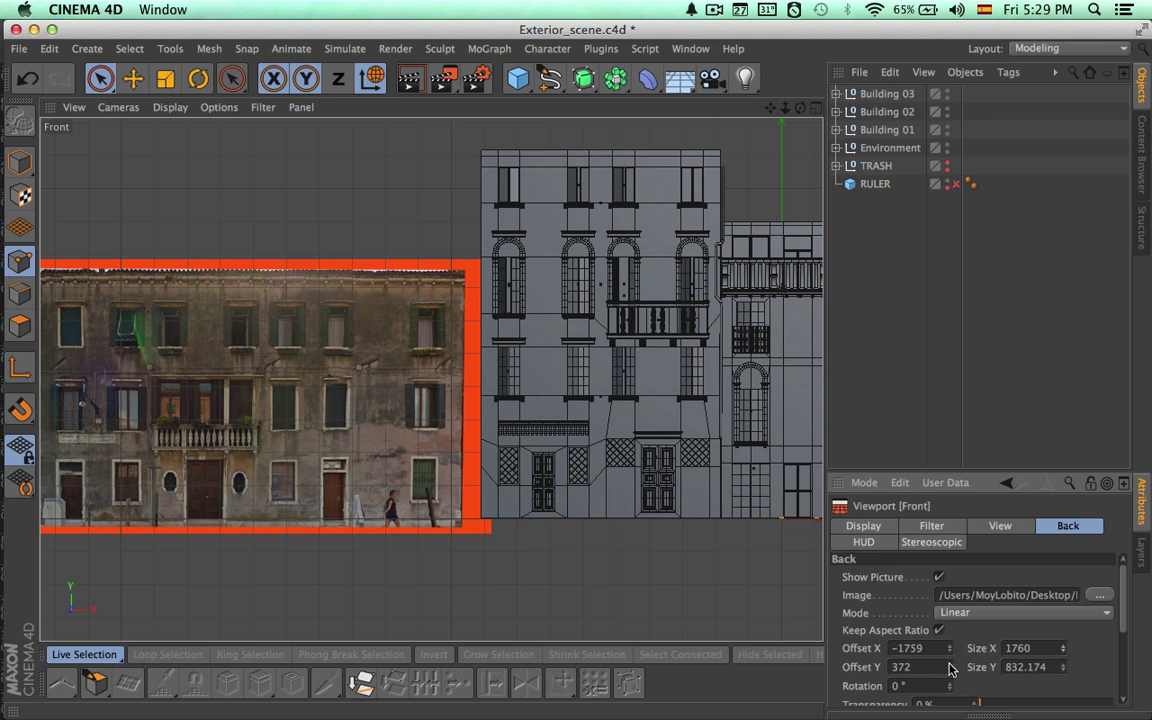
drag(950, 669, 950, 669)
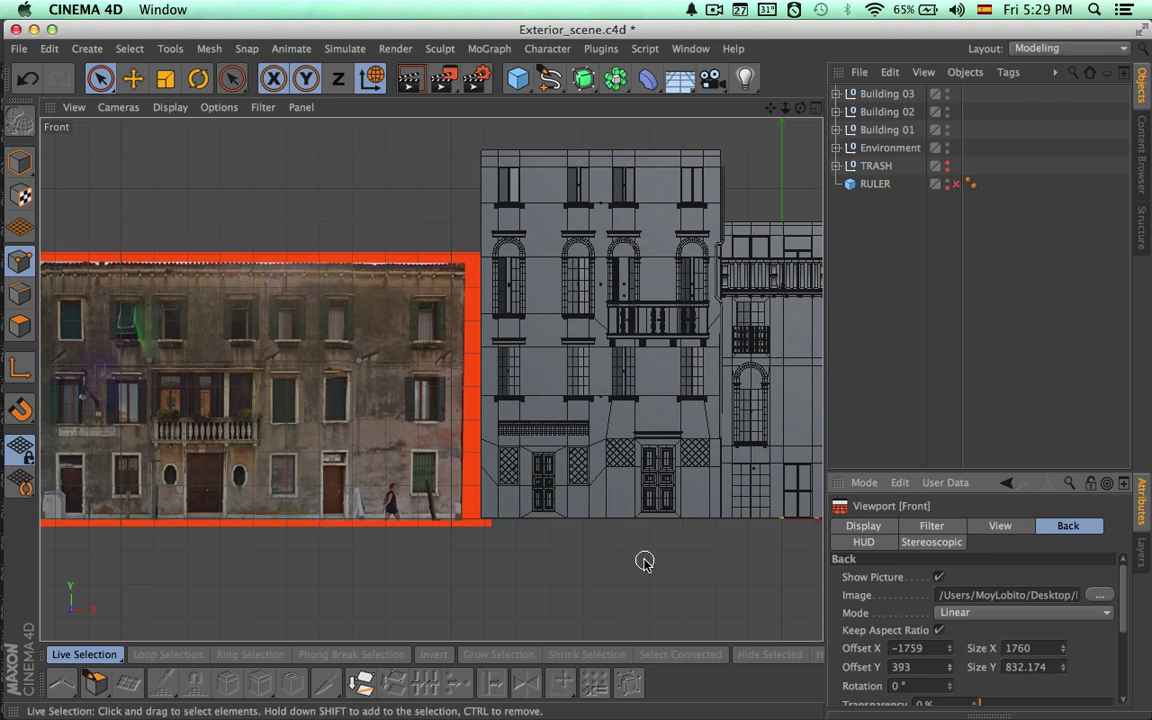
alt+middle_drag(514, 512, 455, 493)
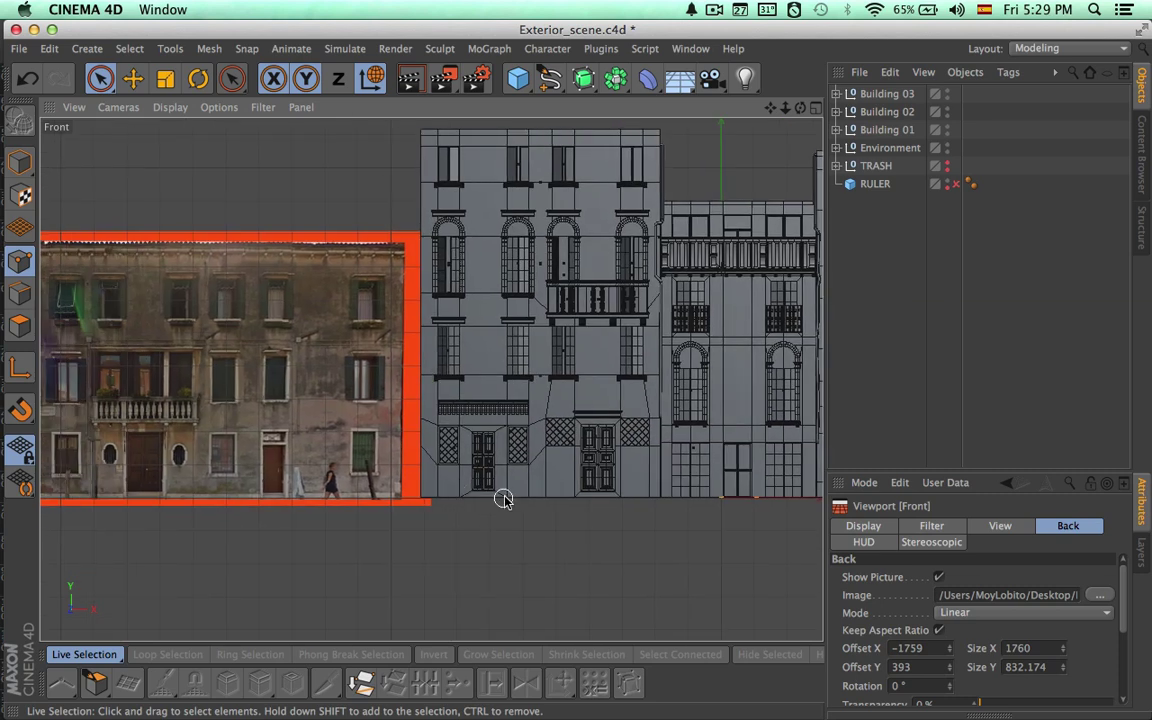
scroll(393, 483, up, 2)
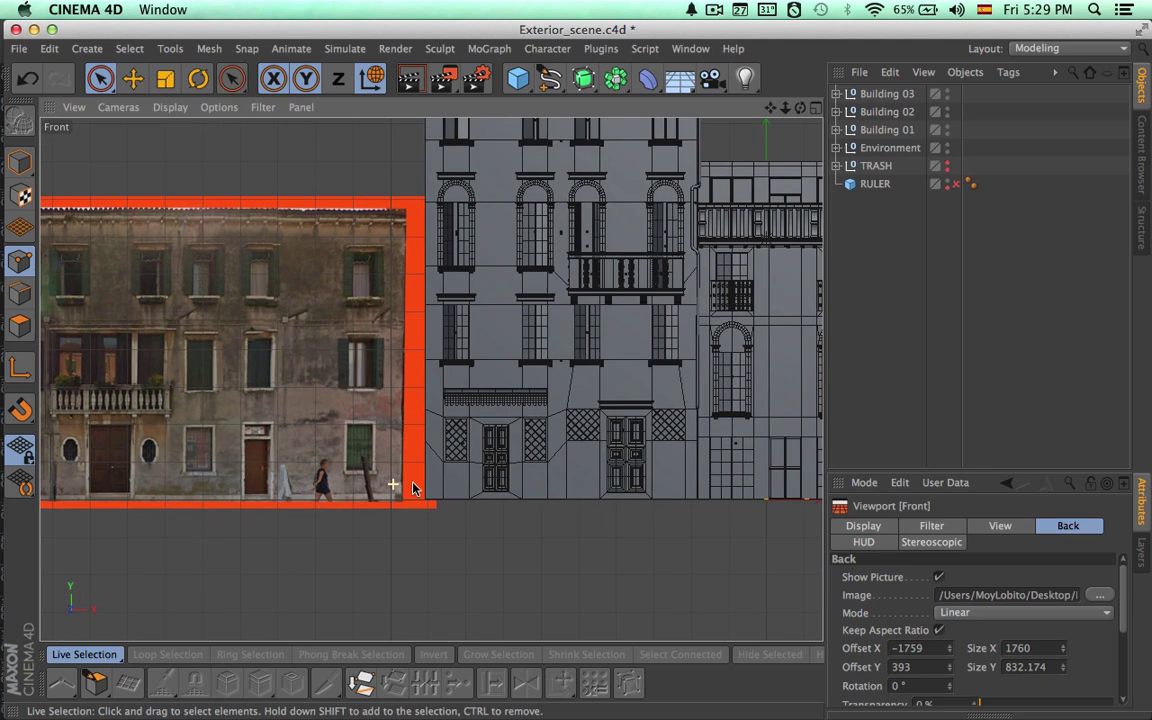
scroll(393, 483, down, 4)
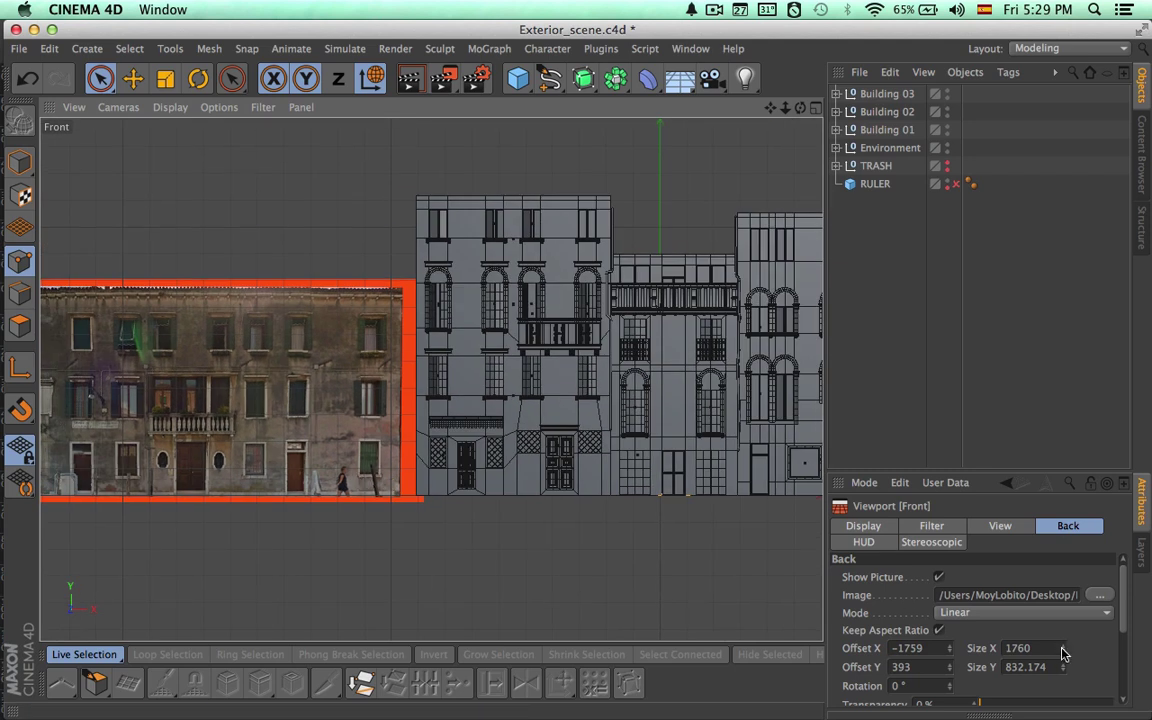
drag(1063, 648, 1063, 632)
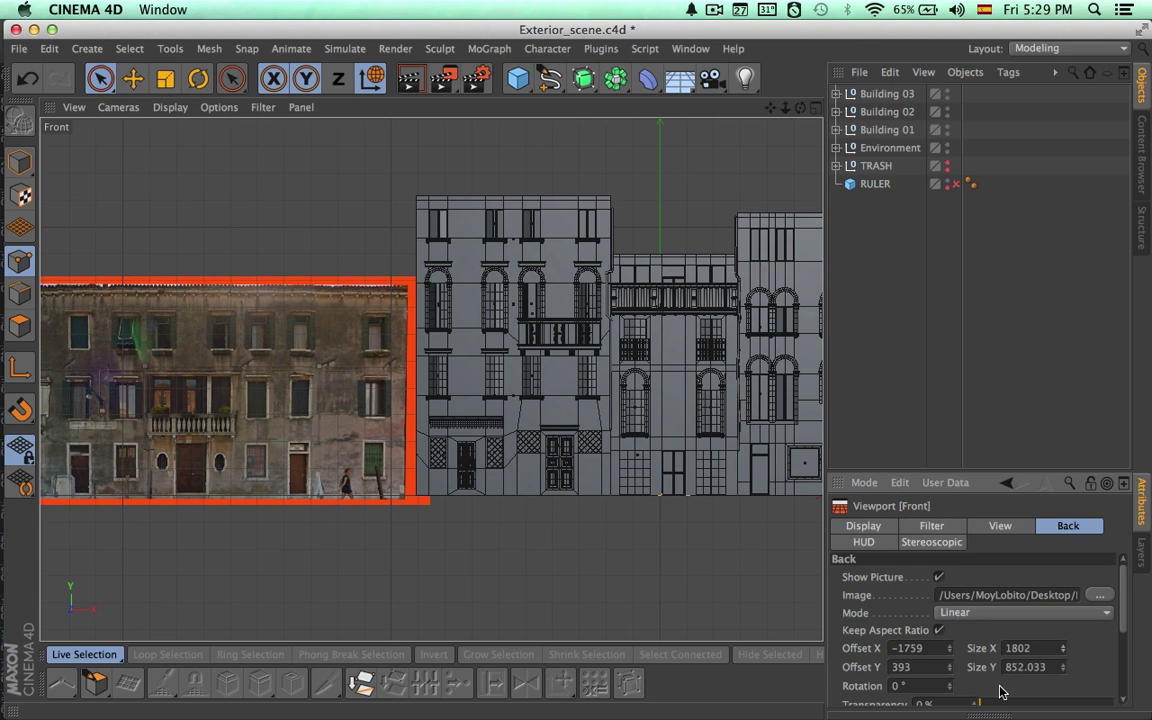
drag(950, 668, 950, 656)
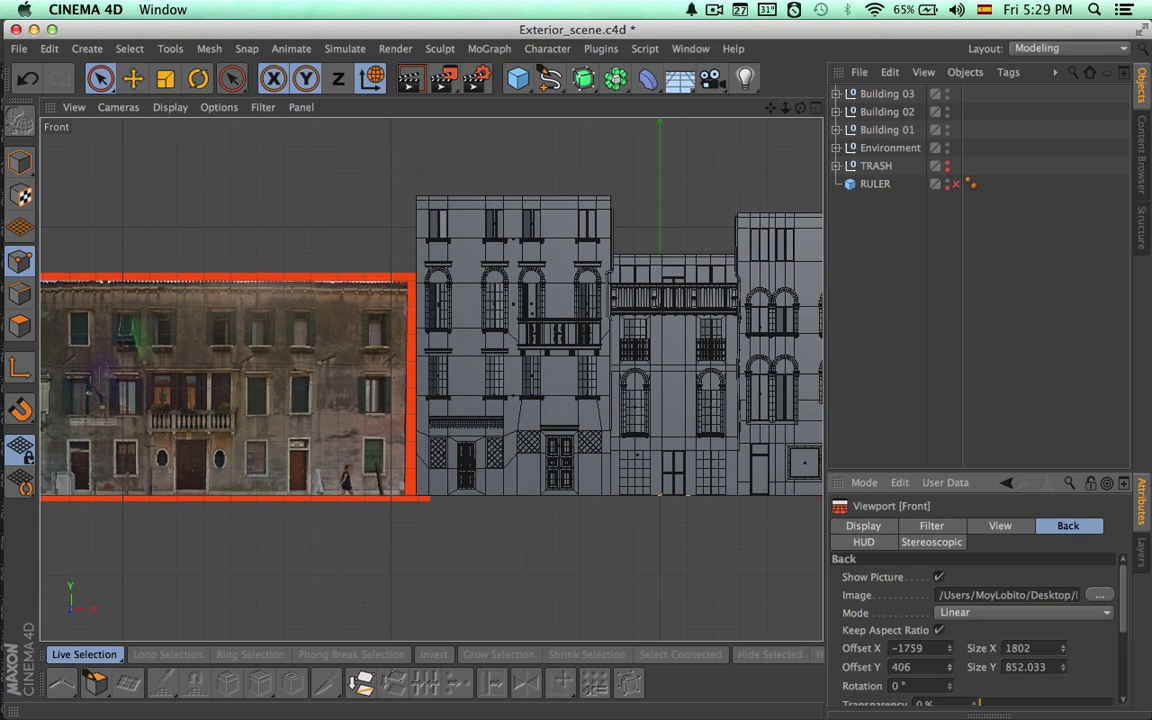
Enlarge the background picture to Size X 1891 and set Offset Y to 428 so the facade meets the adjacent building and ground line.
mouse_move(648, 527)
middle_down()
mouse_move(540, 527)
mouse_move(664, 516)
middle_up()
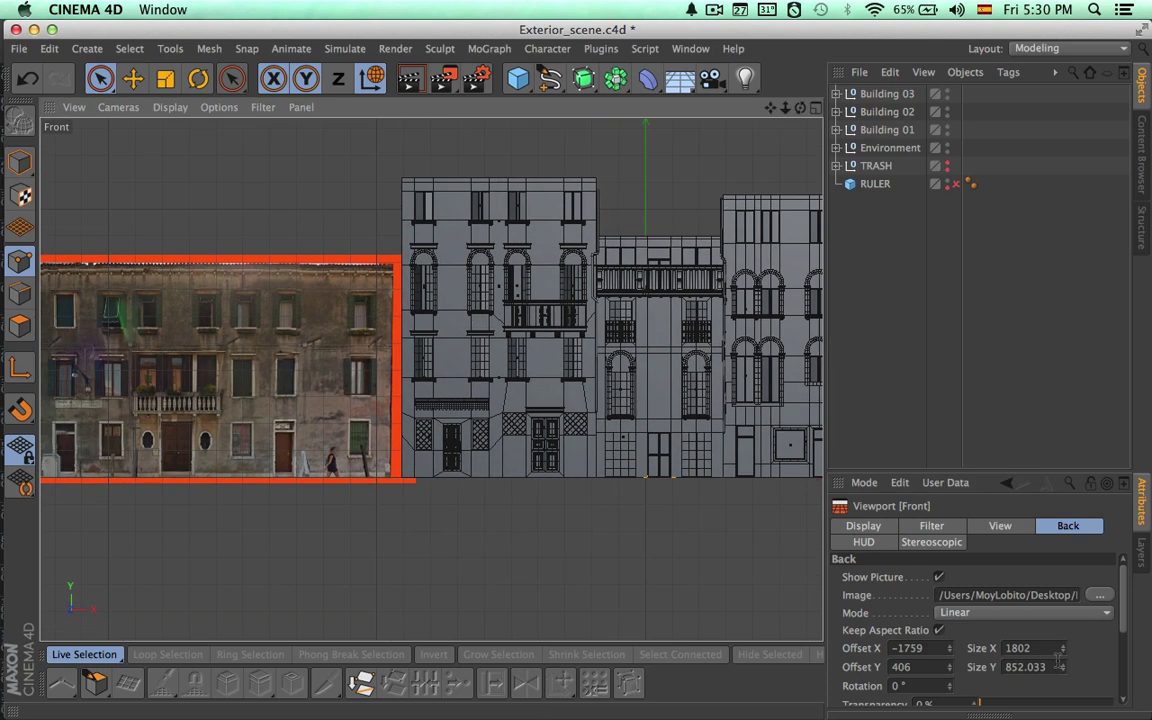
drag(1063, 652, 1063, 635)
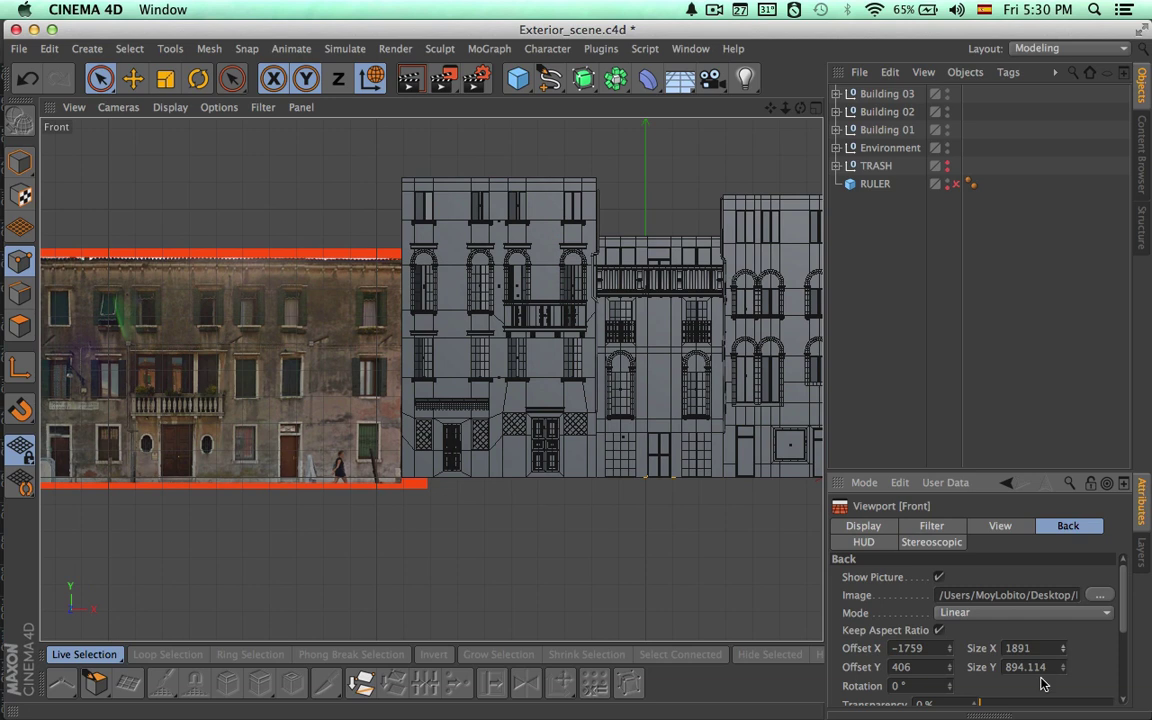
drag(950, 679, 950, 670)
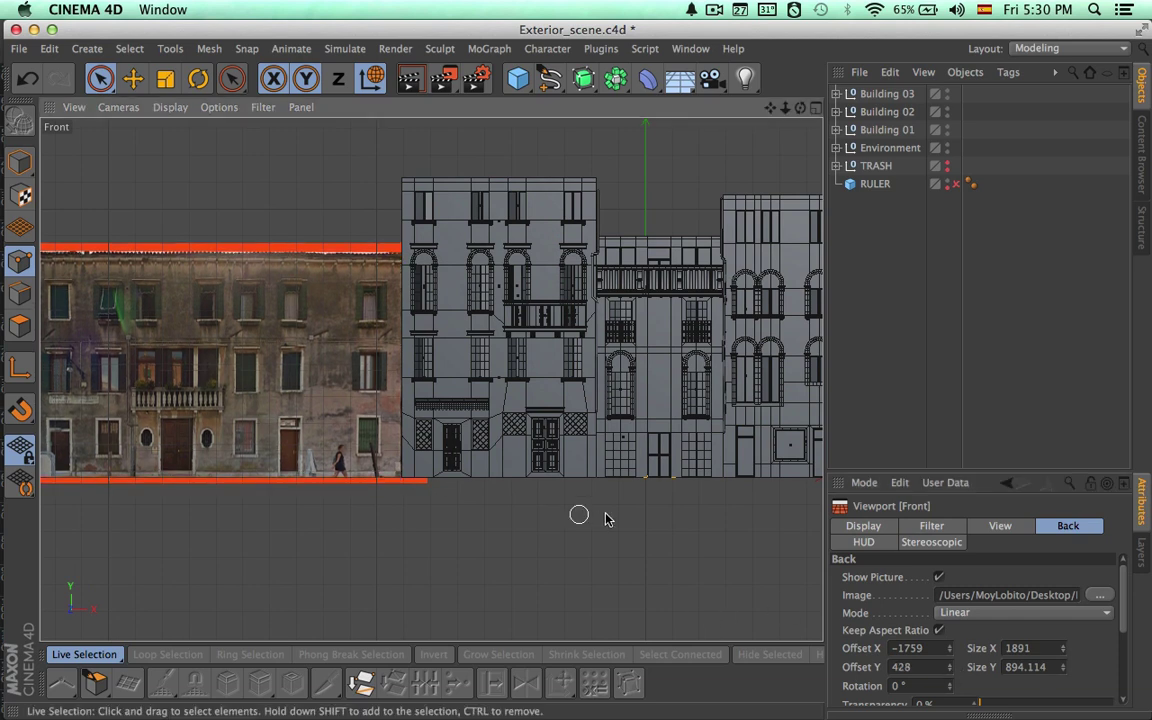
scroll(604, 519, up, 5)
scroll(628, 483, up, 5)
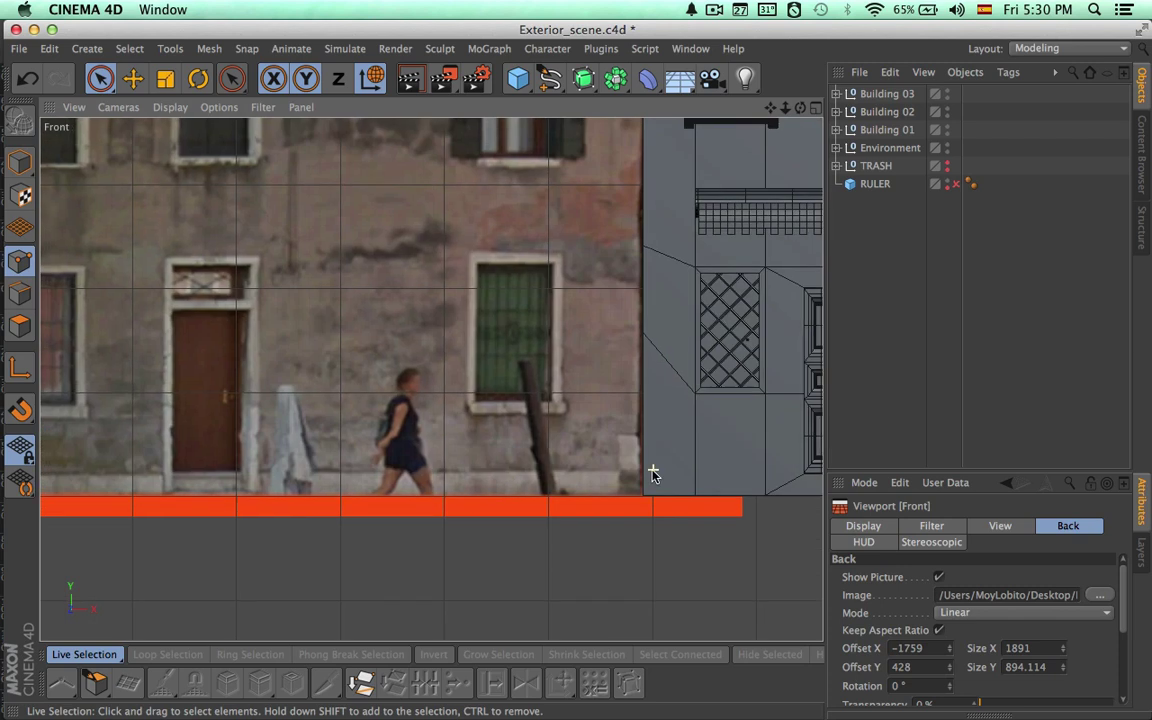
alt+middle_drag(644, 510, 698, 330)
scroll(650, 320, down, 6)
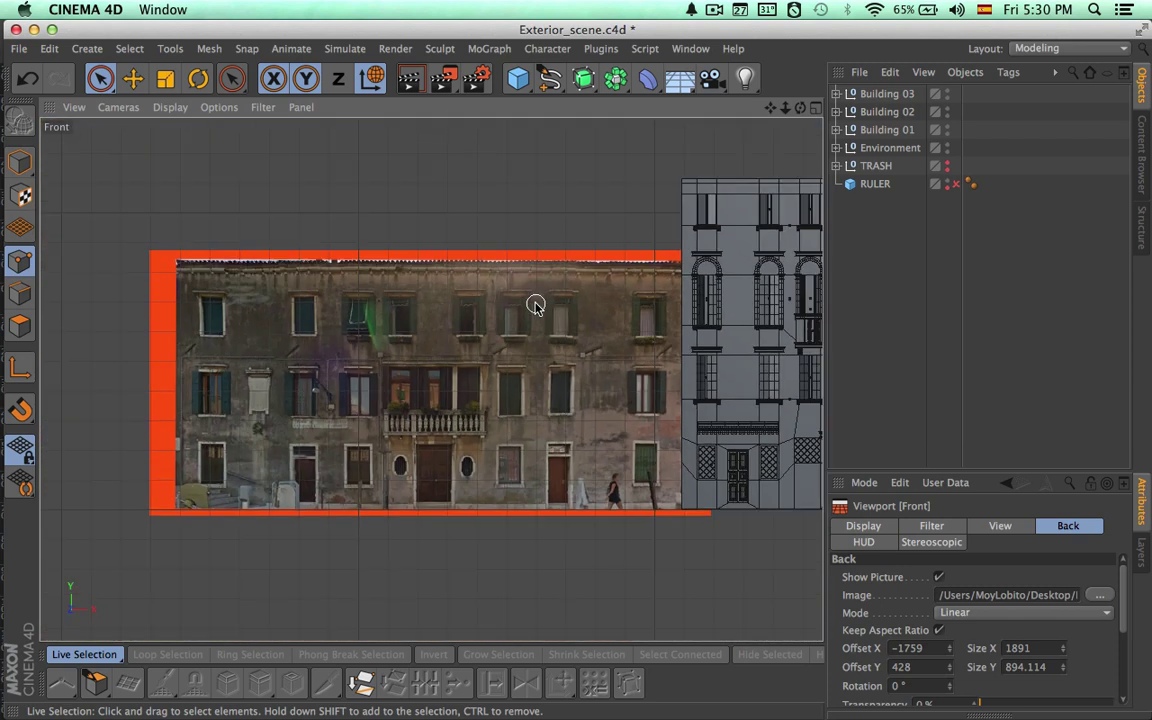
Add a cube and move it along X and Y onto the middle of the reference facade.
click(518, 80)
alt+middle_drag(720, 400, 512, 368)
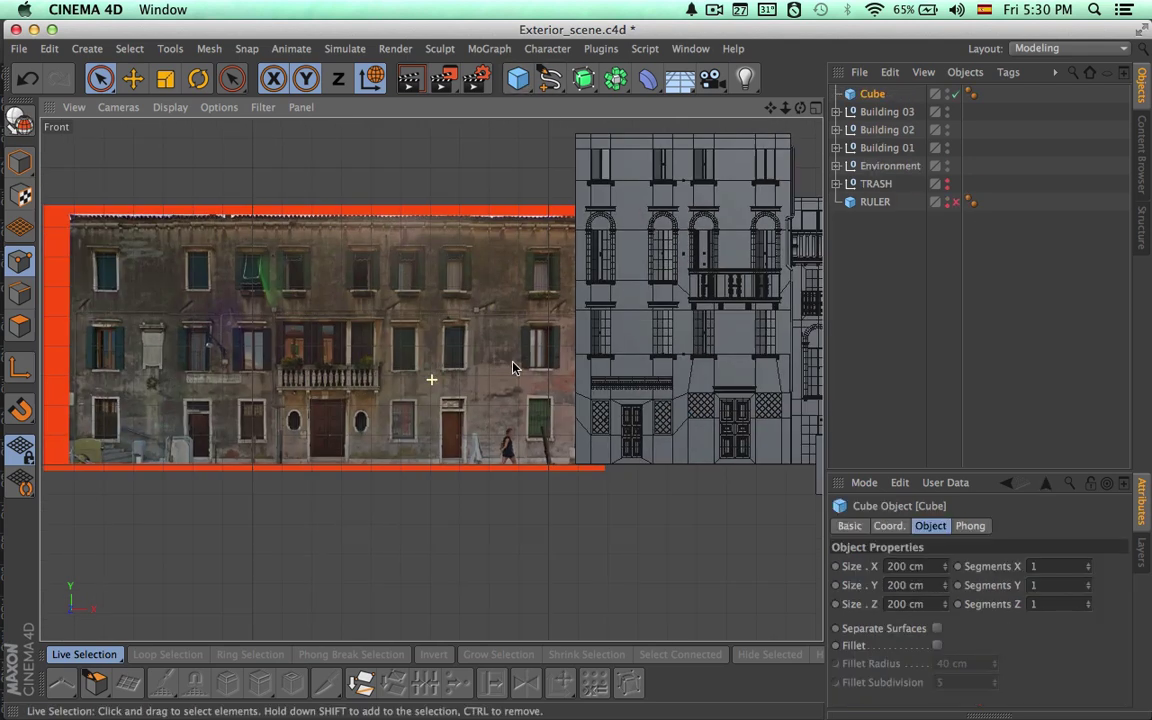
scroll(712, 468, down, 5)
alt+middle_drag(704, 500, 608, 499)
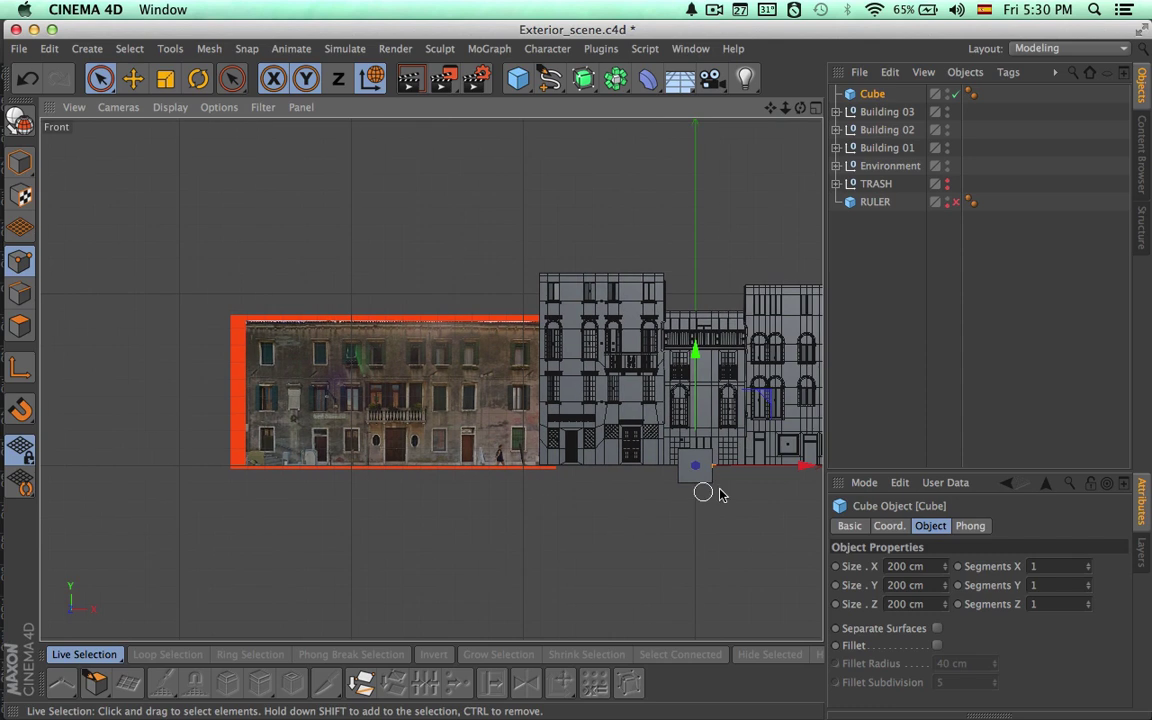
drag(803, 470, 509, 470)
scroll(440, 520, up, 5)
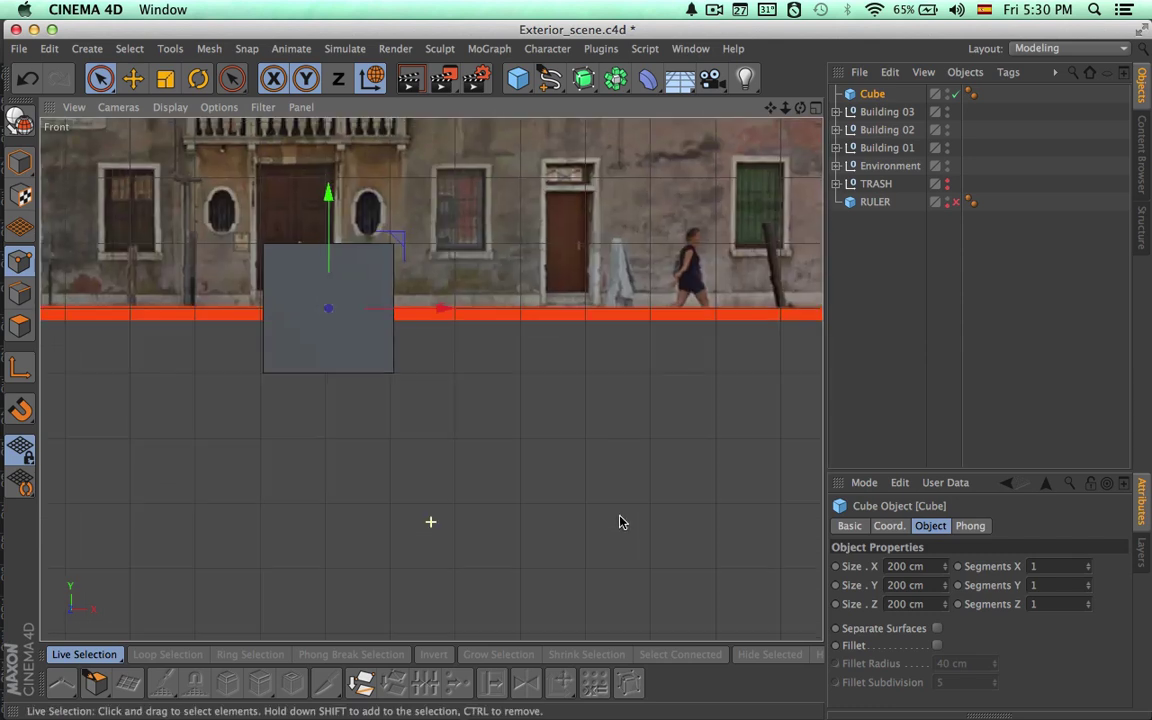
scroll(545, 480, down, 4)
drag(538, 395, 527, 407)
drag(433, 330, 442, 198)
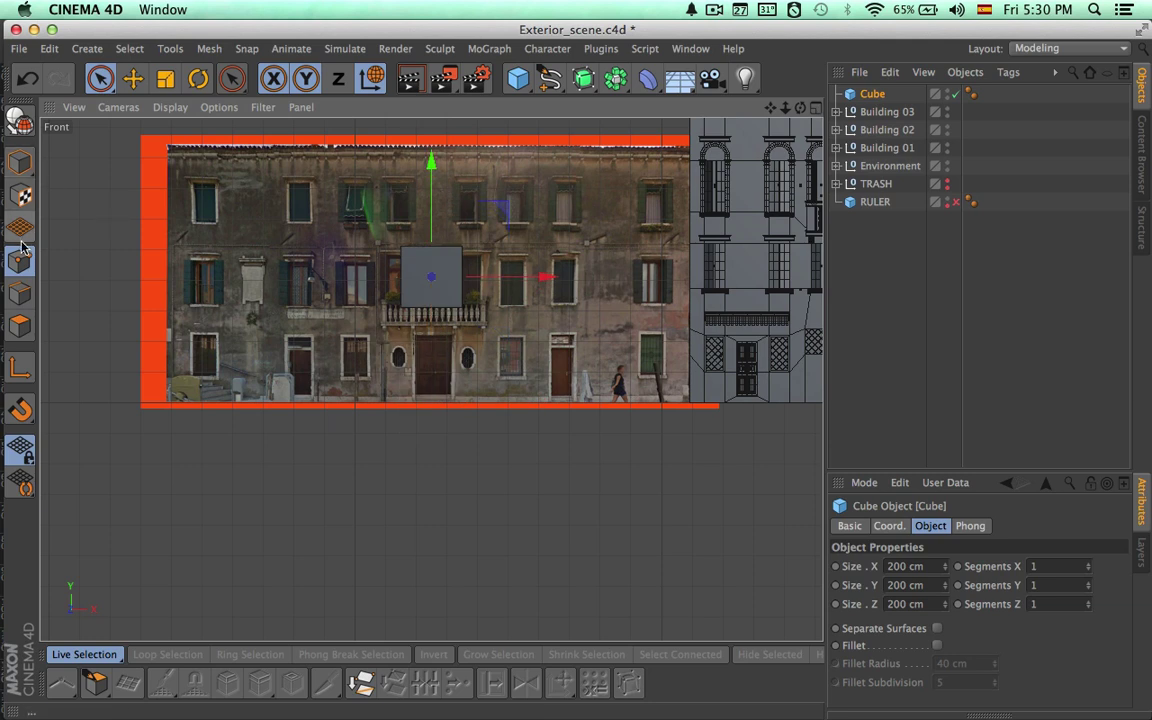
Stretch the cube's height to about 821 cm so it spans from the ground line to the facade's roofline.
click(20, 160)
drag(432, 248, 451, 178)
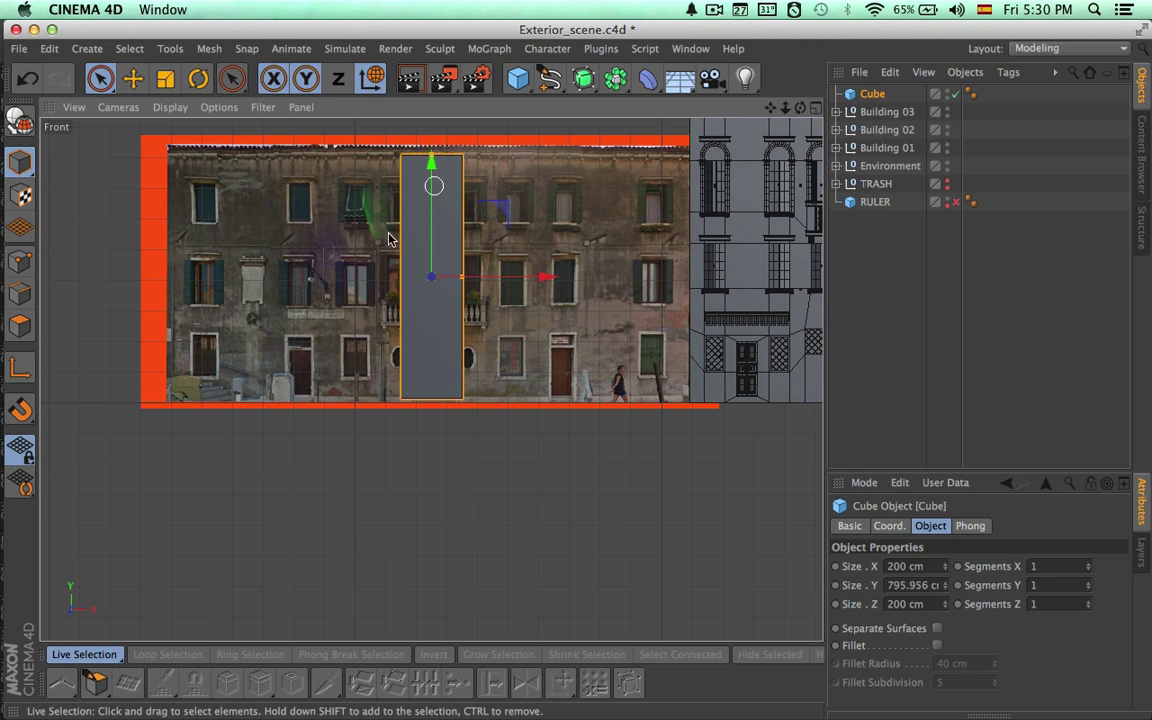
scroll(420, 236, up, 4)
drag(452, 180, 452, 163)
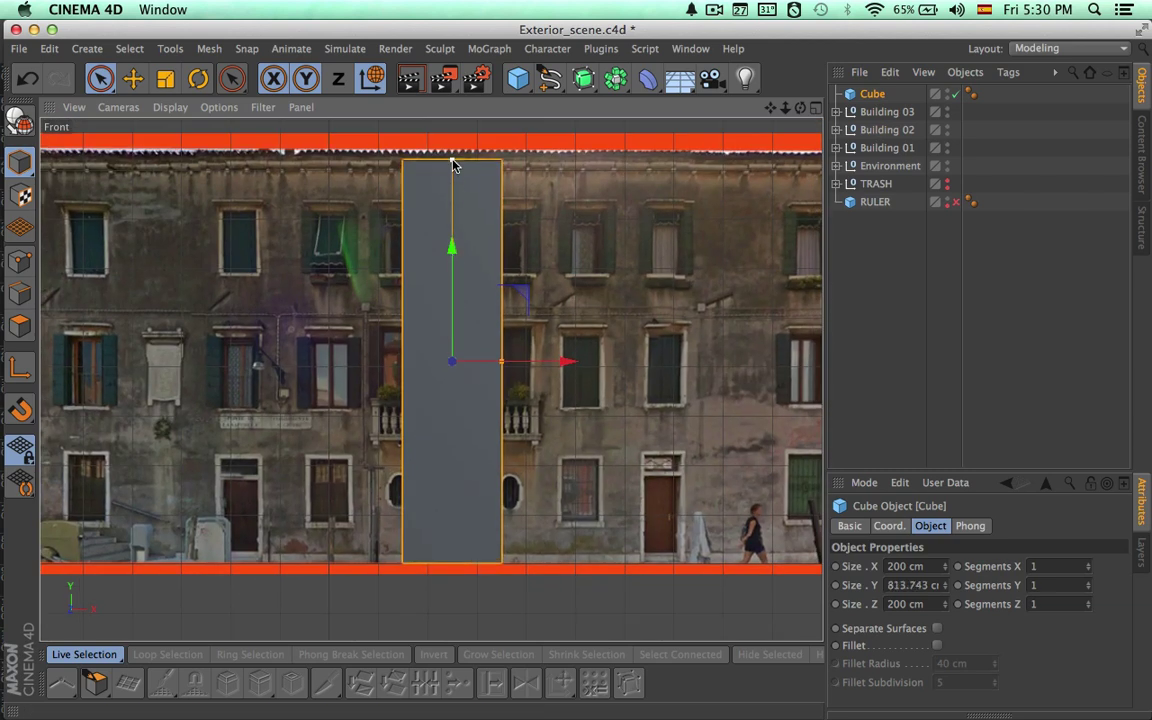
scroll(400, 285, down, 5)
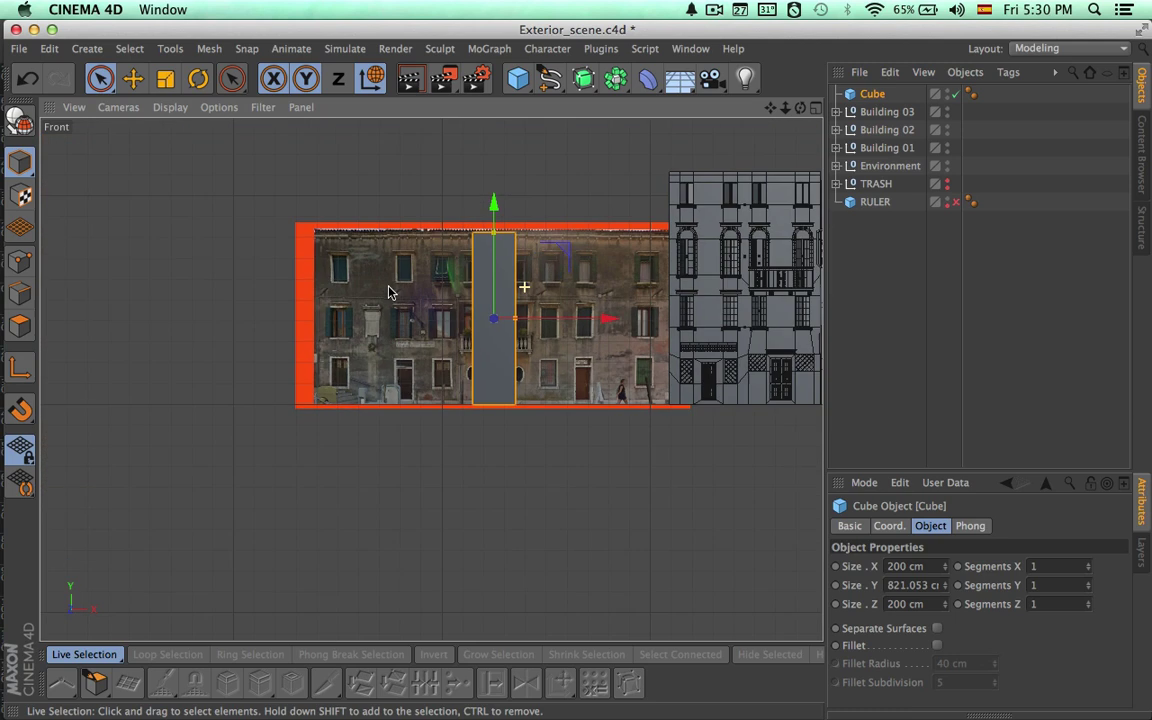
Widen the cube to about 1692 cm and shift it along X until its side edge meets the adjacent building.
scroll(411, 283, up, 2)
drag(533, 330, 702, 338)
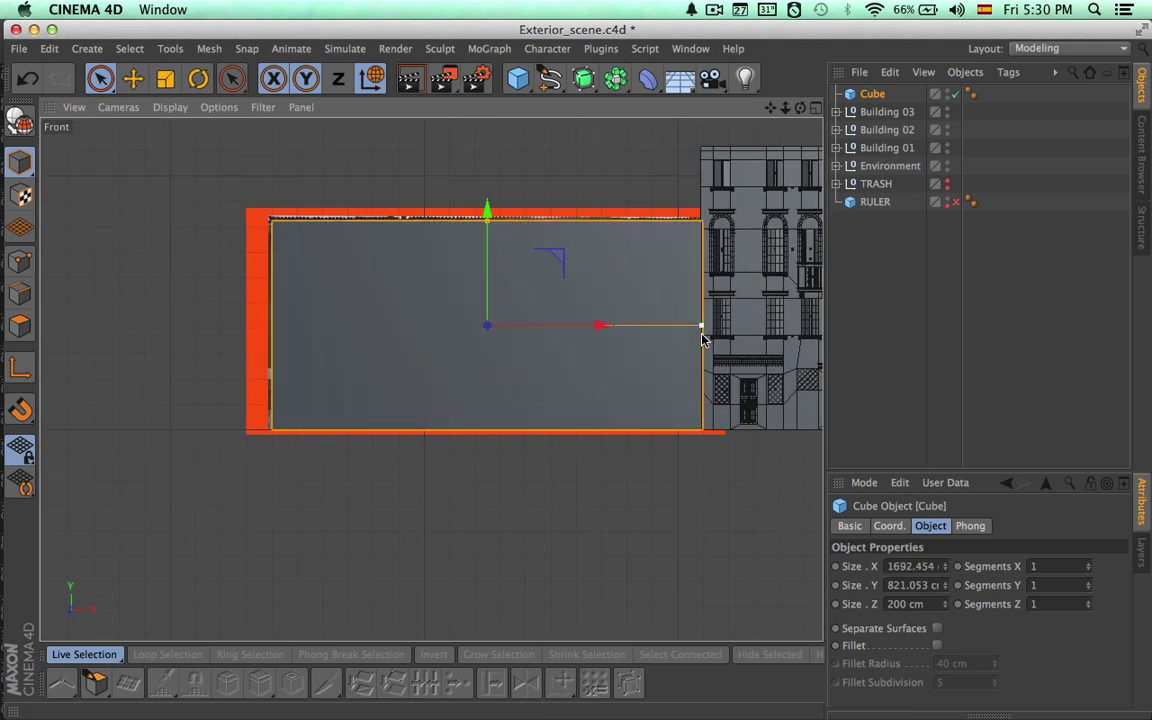
drag(603, 327, 594, 329)
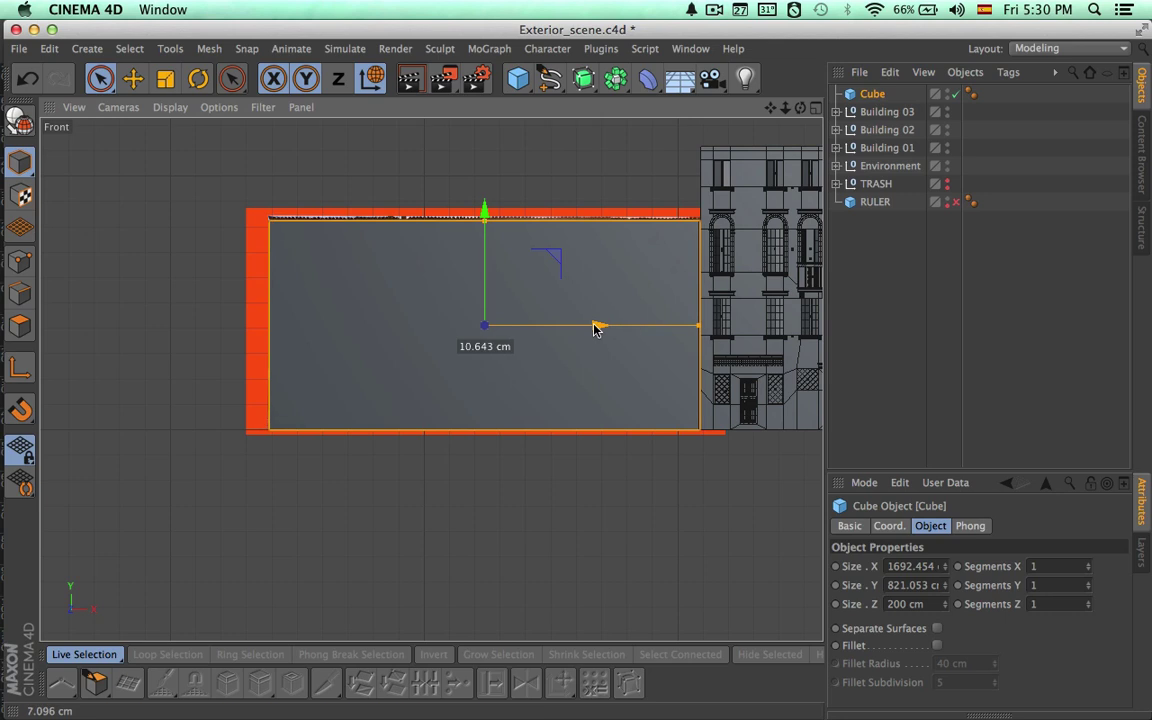
scroll(590, 345, up, 5)
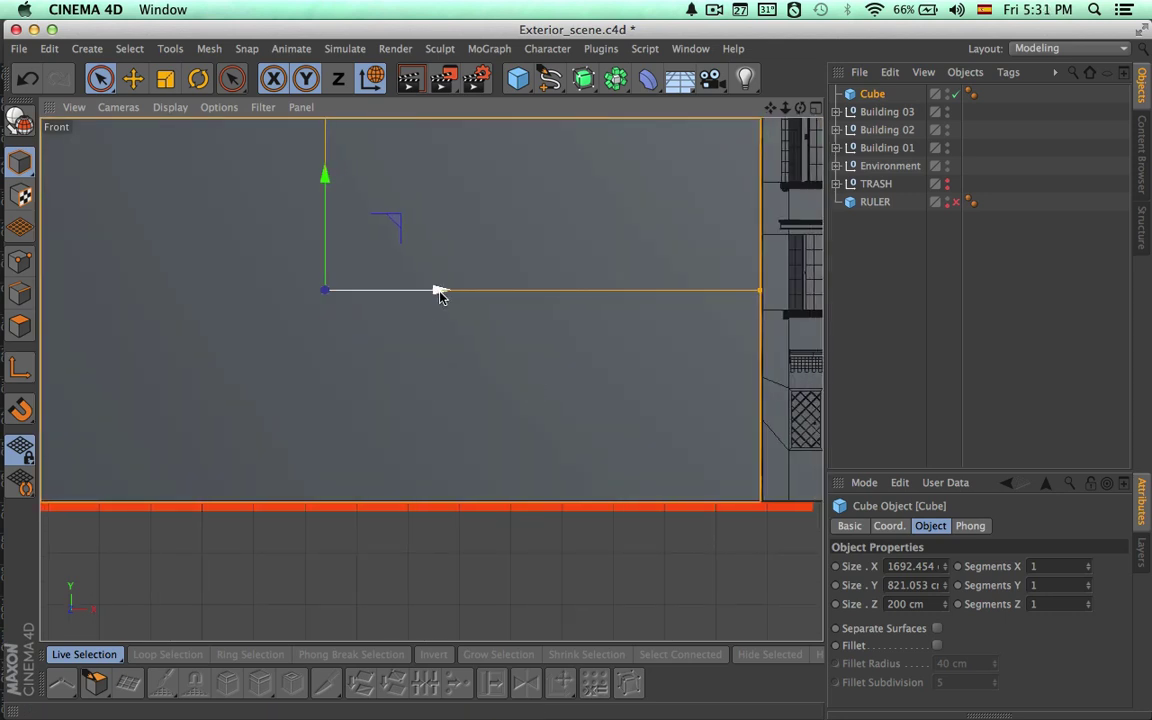
drag(437, 291, 441, 293)
scroll(417, 342, down, 4)
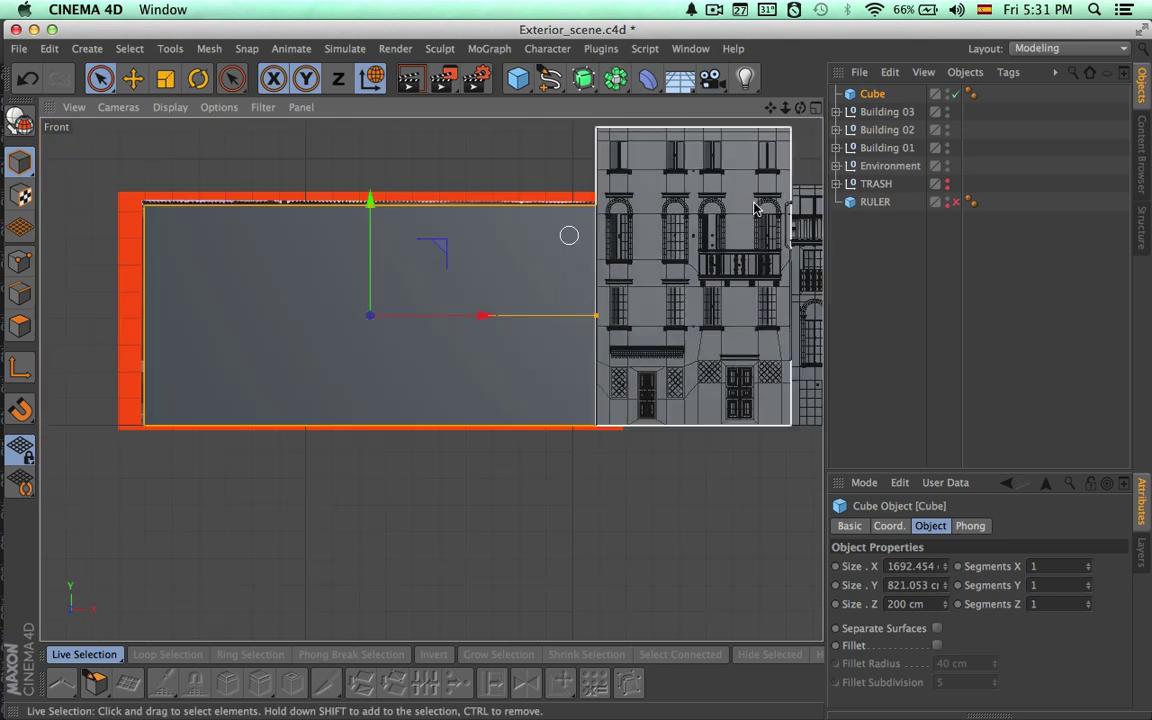
Hide Building 01, Building 02 and Building 03, and reselect the cube.
click(893, 148)
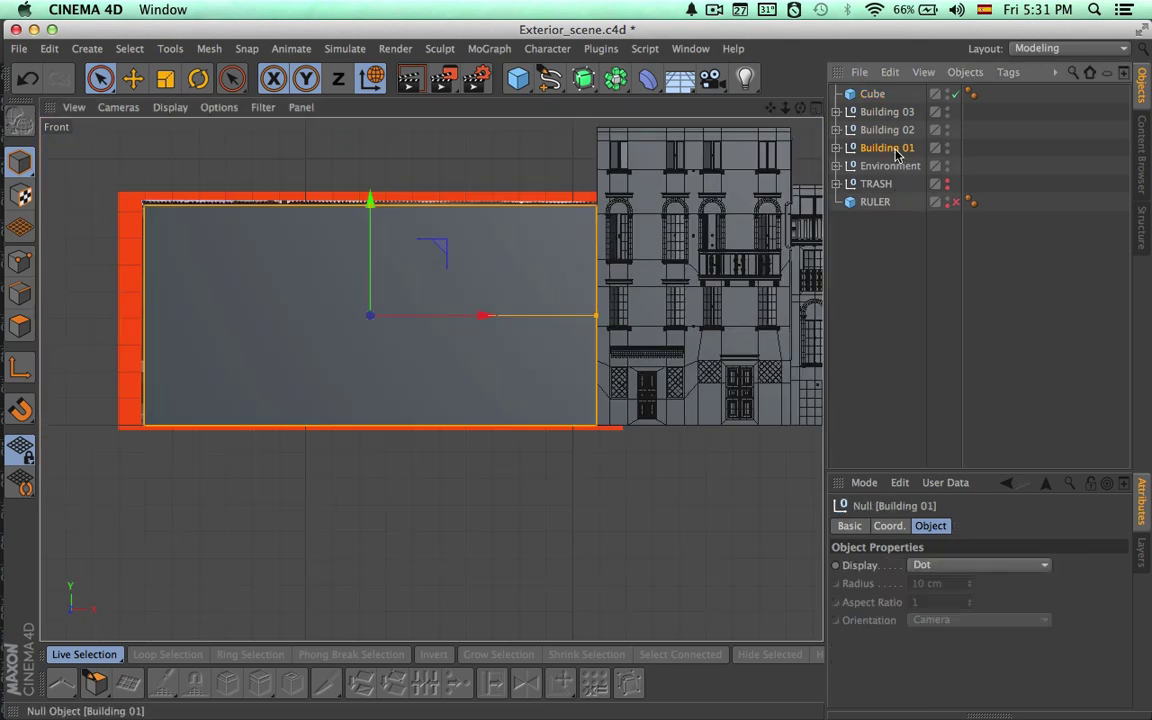
click(947, 145)
click(948, 127)
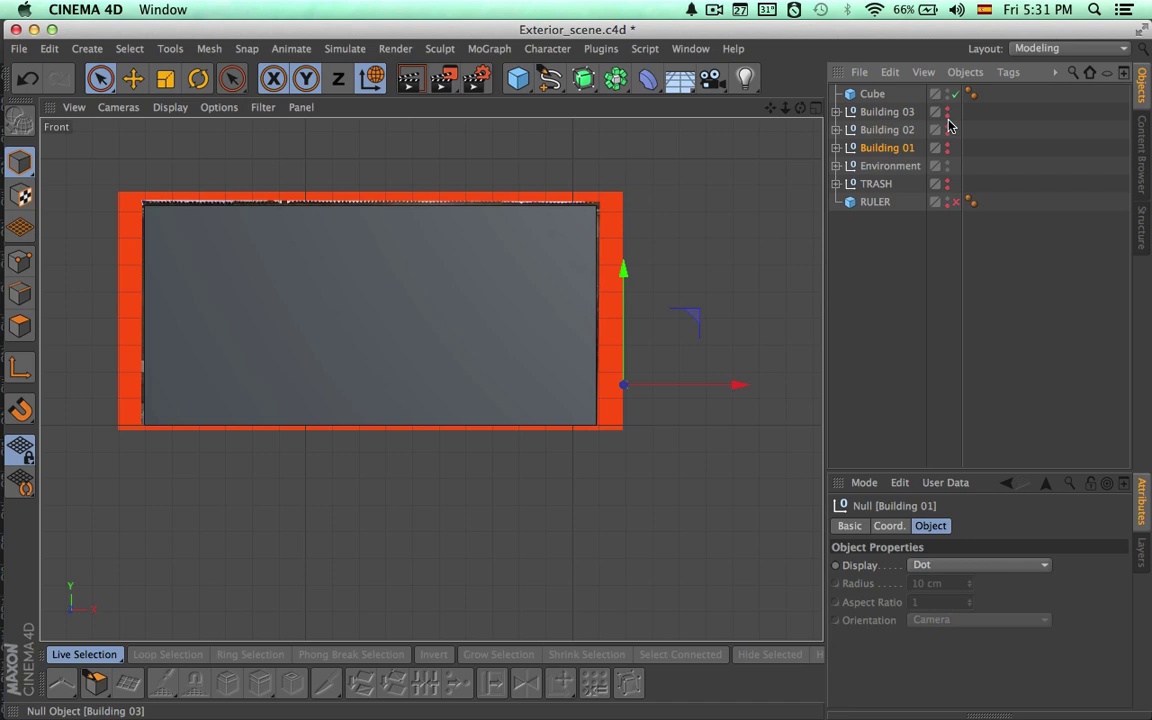
click(871, 95)
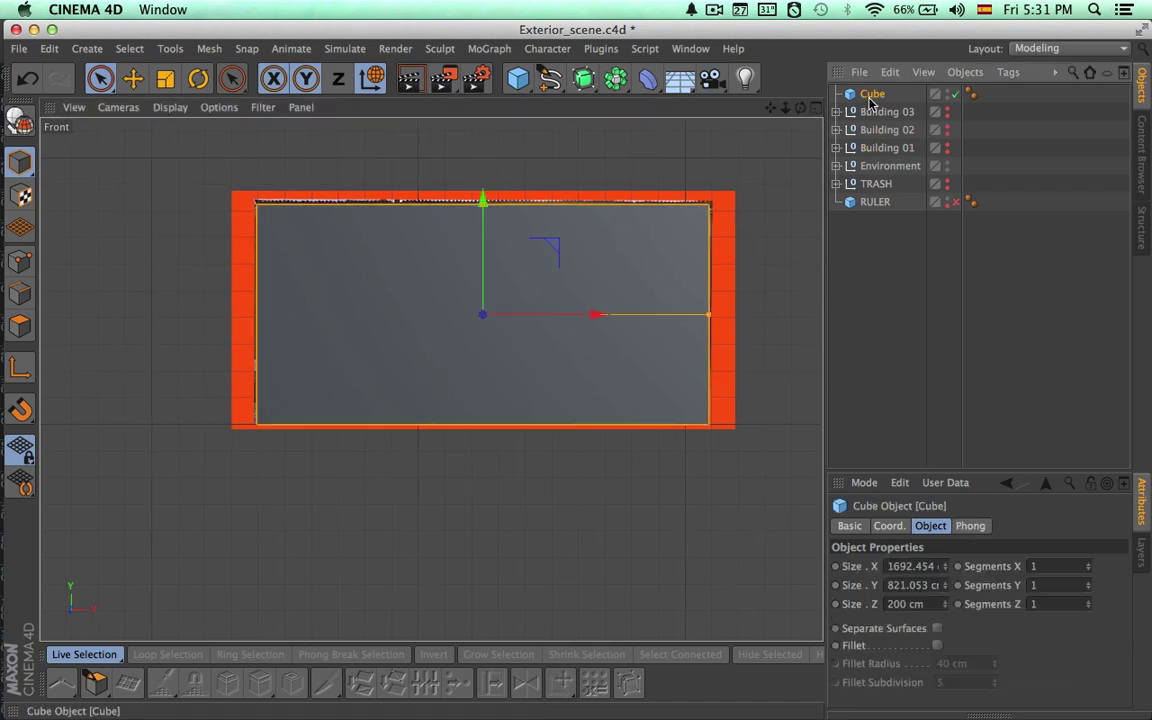
In the Top view, with Building 01 shown again, extend the cube's depth to about 616 cm and match its back edge to that building.
middle_click(779, 116)
middle_click(779, 116)
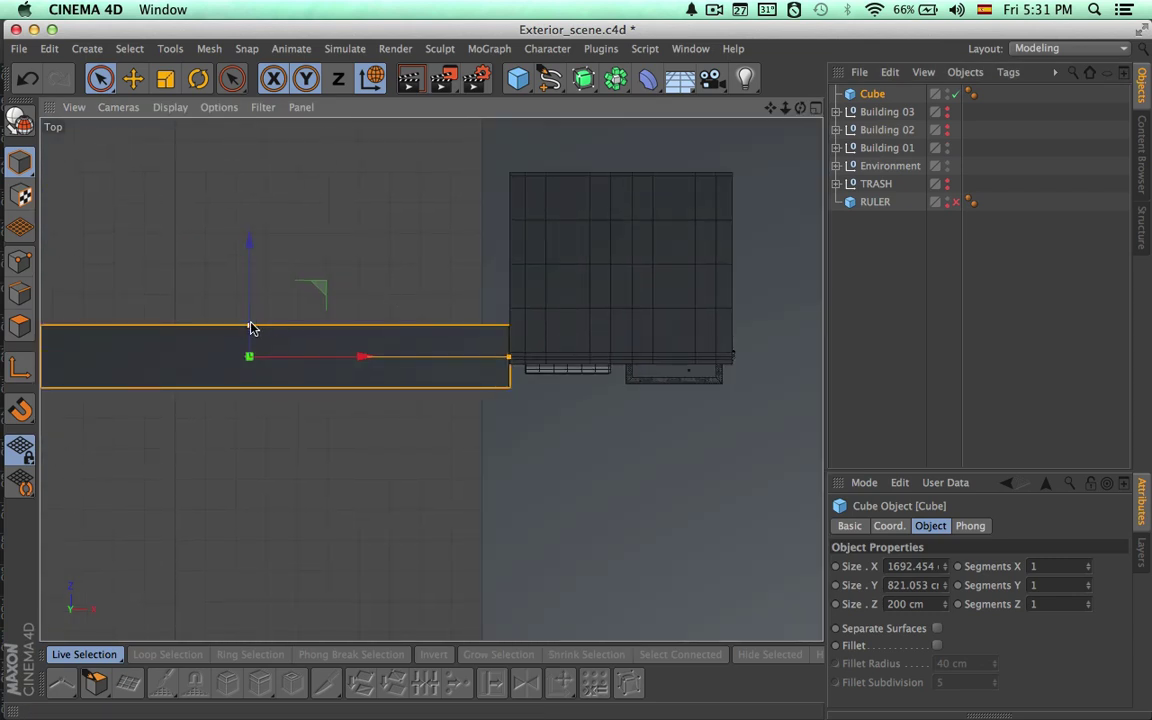
drag(248, 325, 249, 166)
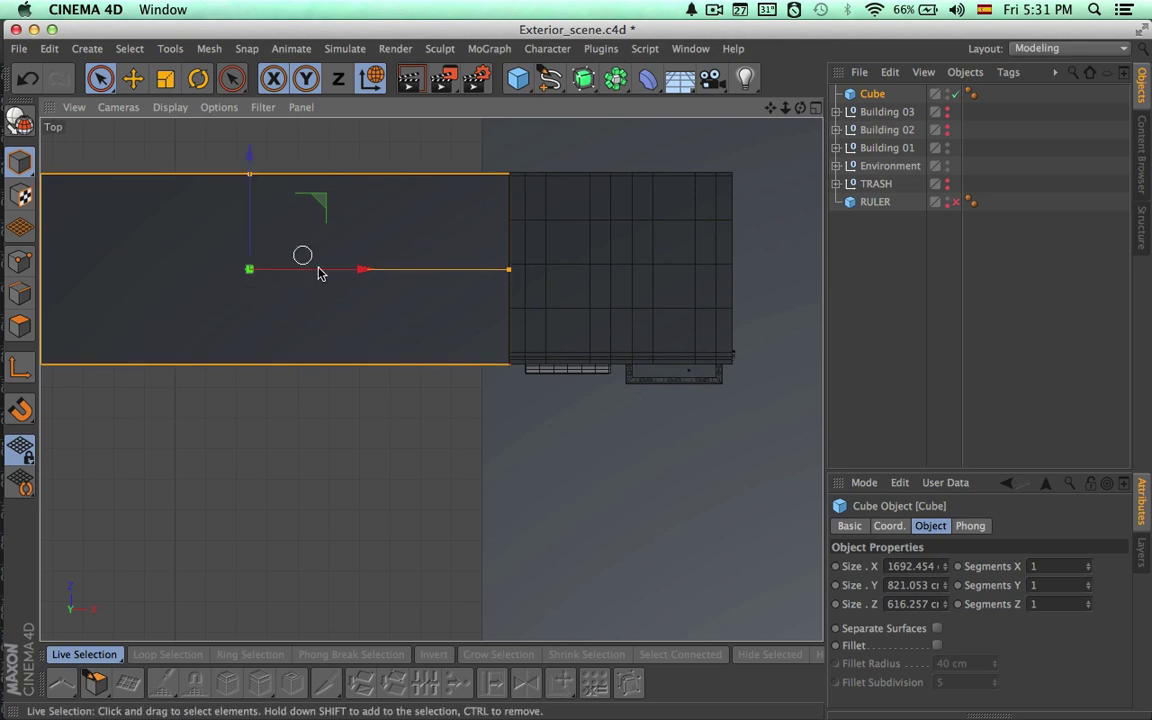
scroll(315, 266, up, 3)
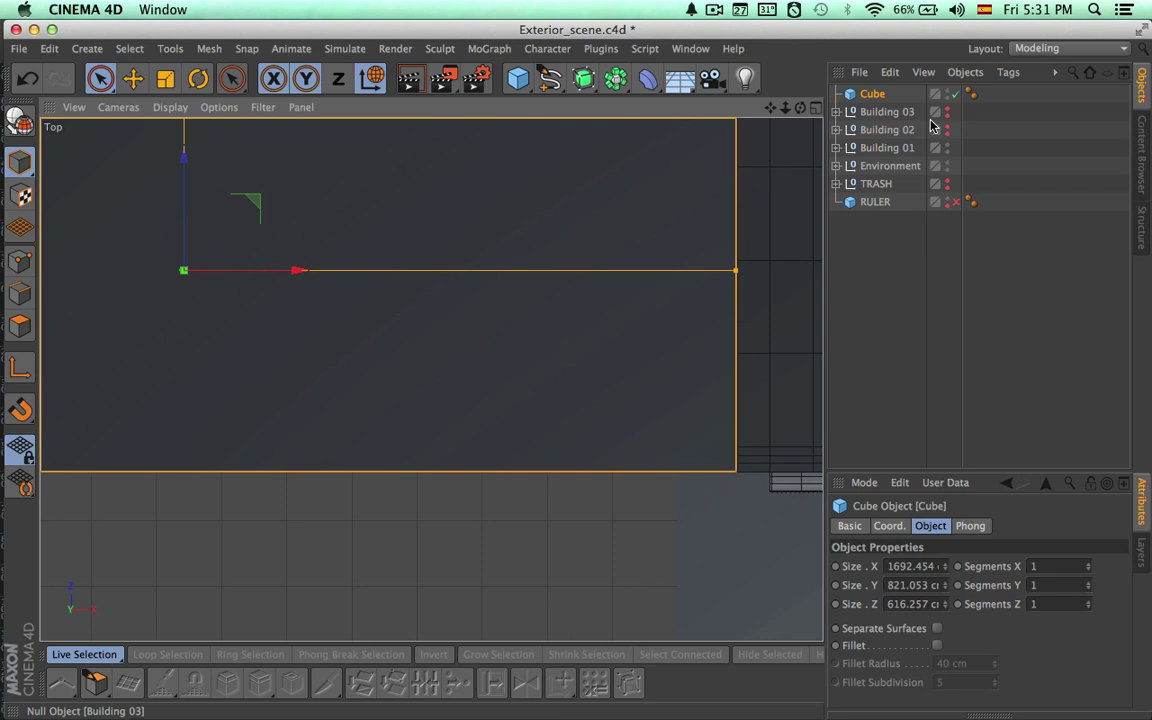
In the Perspective view, shift the cube slightly along Z so its front lines up with Building 01's facade.
click(812, 110)
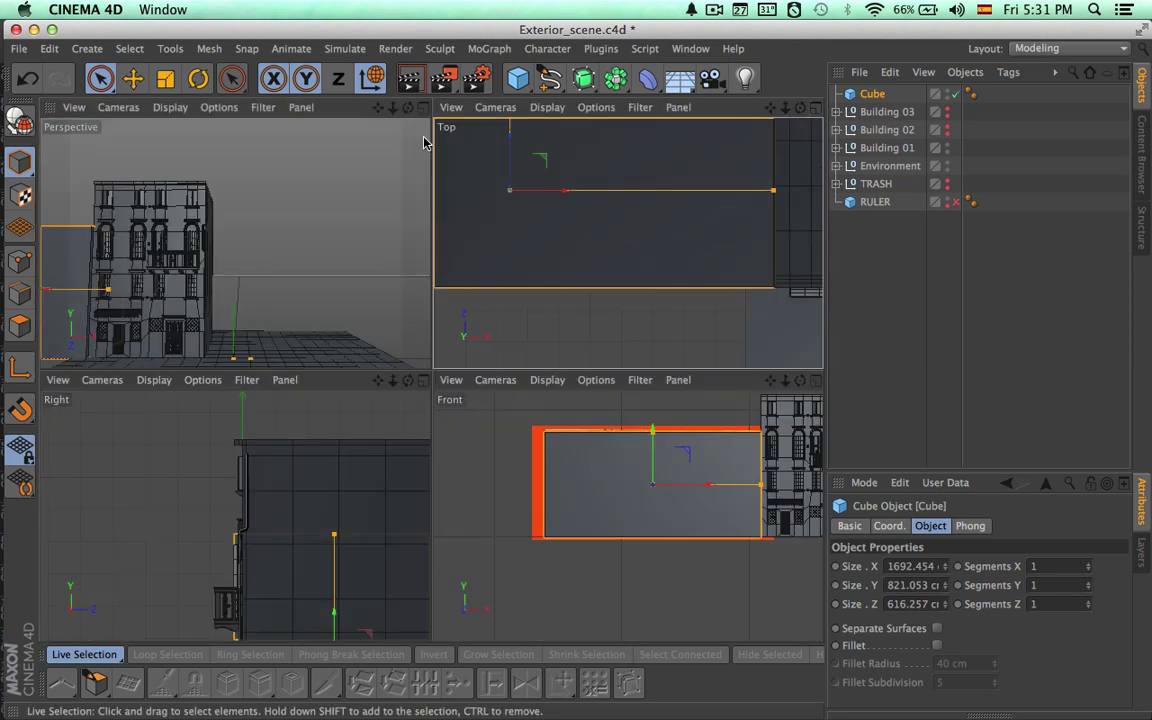
key(F1)
alt+drag(440, 427, 400, 380)
scroll(400, 440, up, 10)
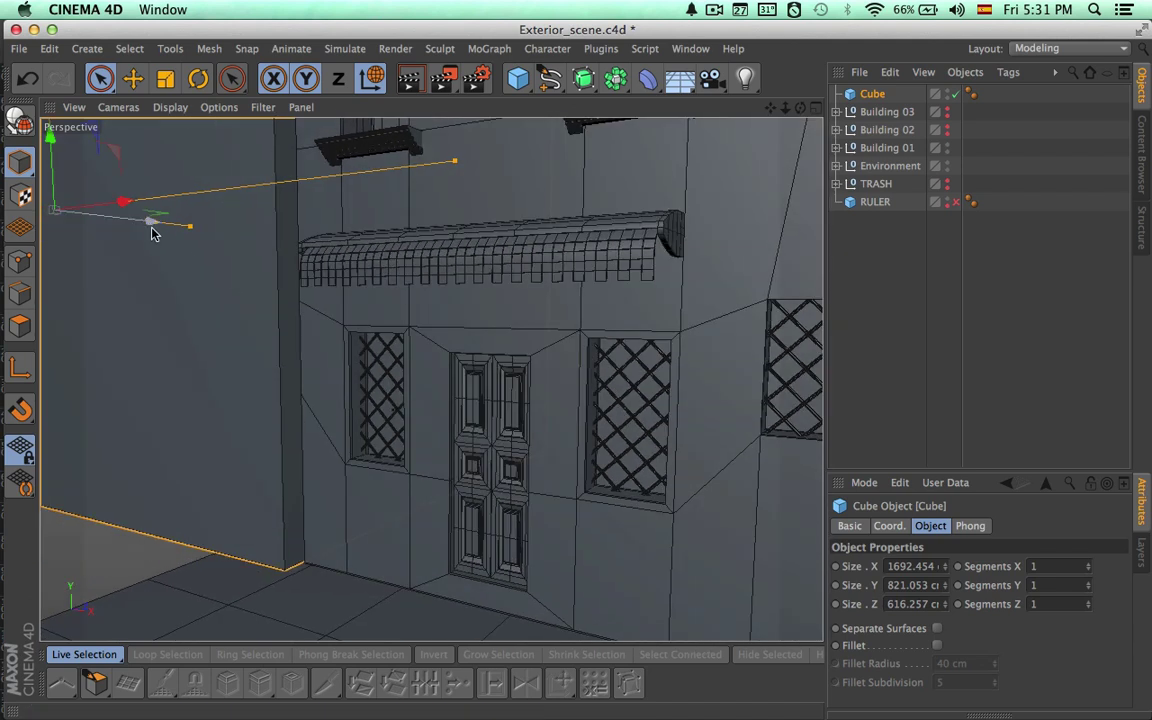
drag(150, 229, 165, 226)
alt+drag(354, 383, 314, 388)
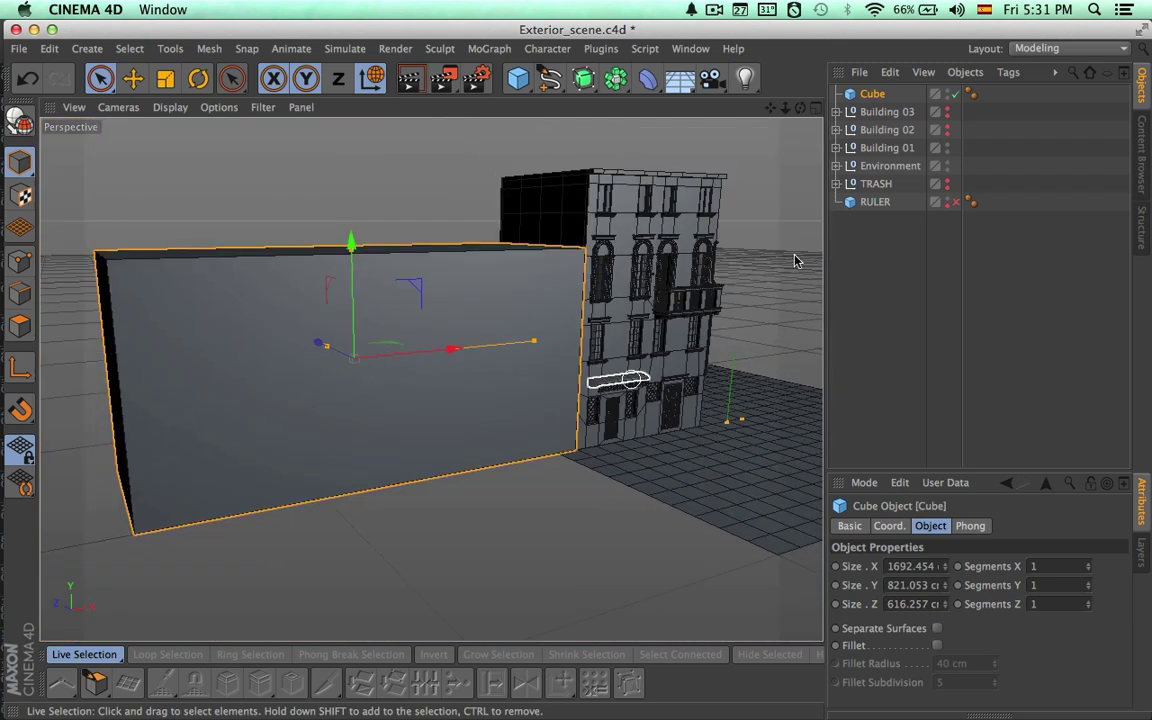
Hide Building 01 again and maximize the Front view.
click(947, 147)
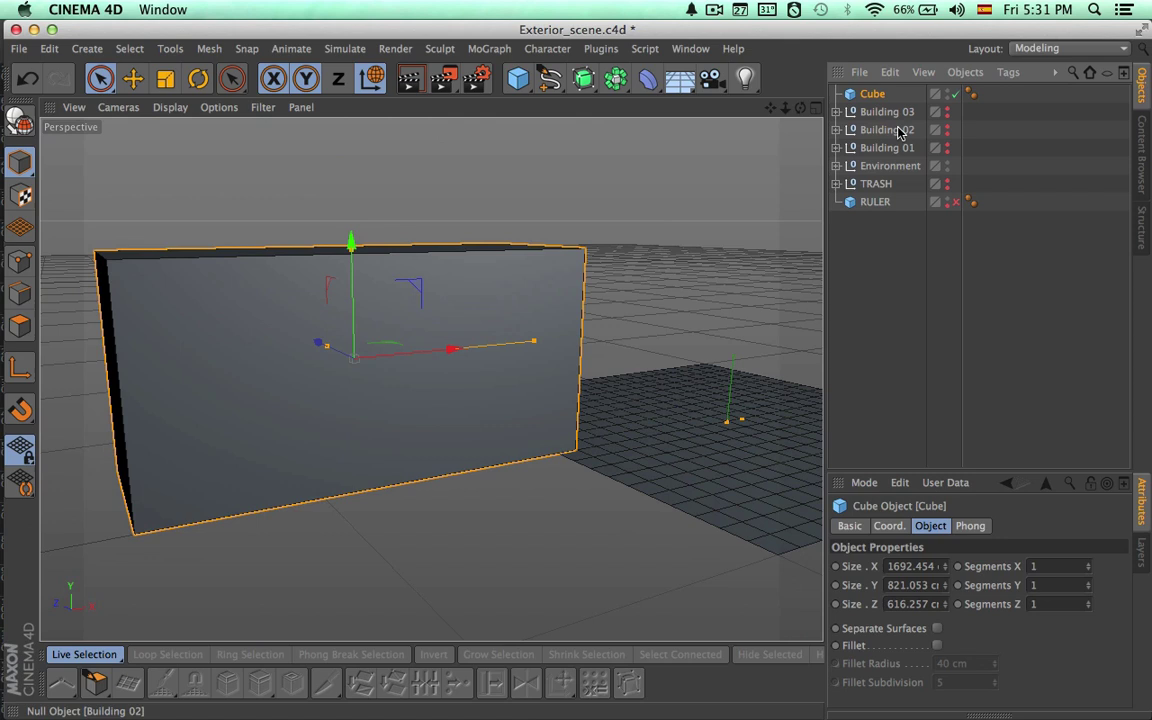
click(813, 109)
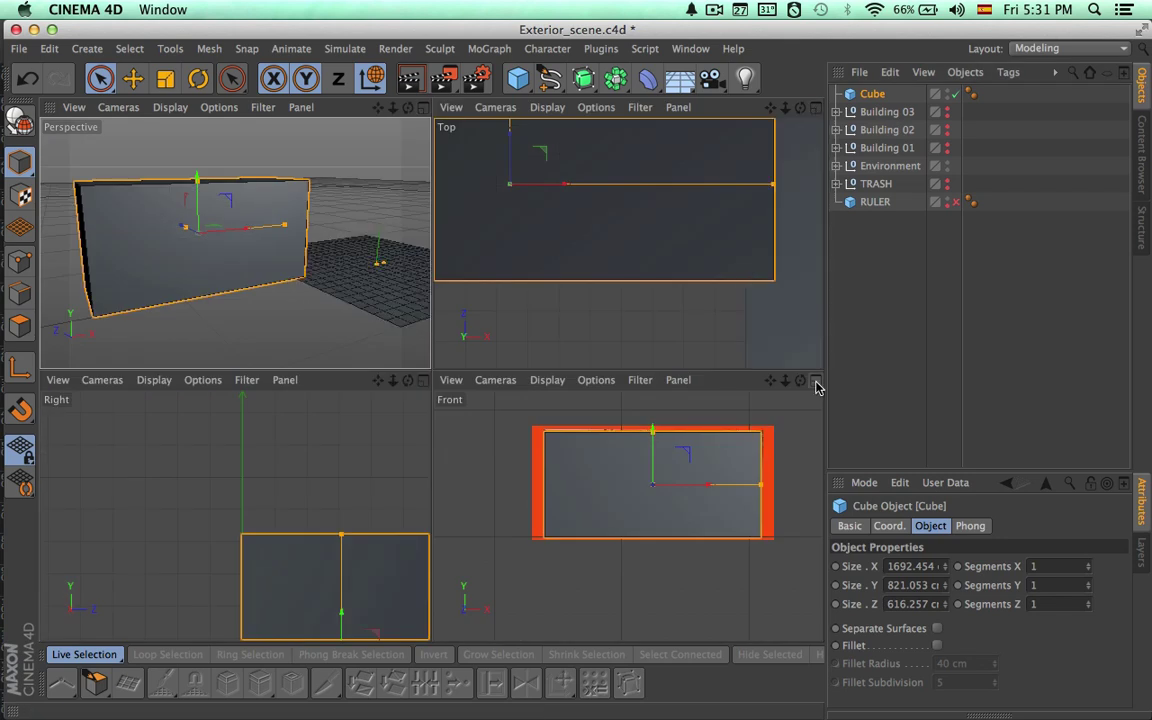
click(815, 383)
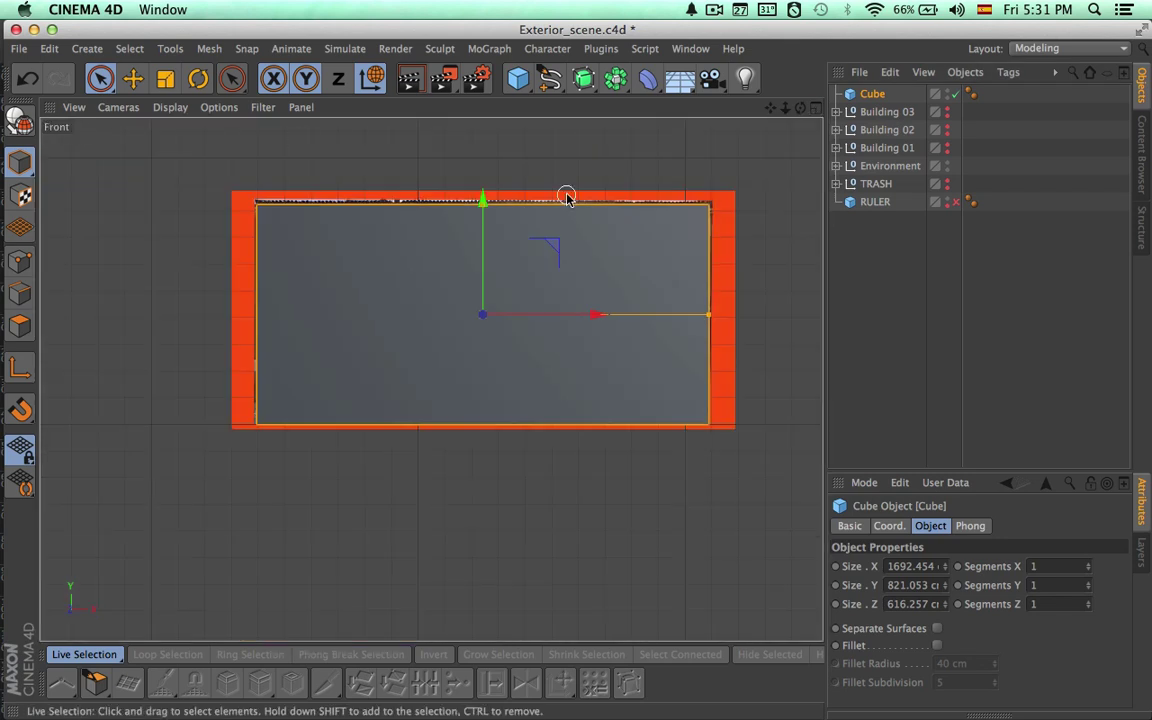
Rename the cube Building 04 and group it under a null also named Building 04.
double_click(873, 94)
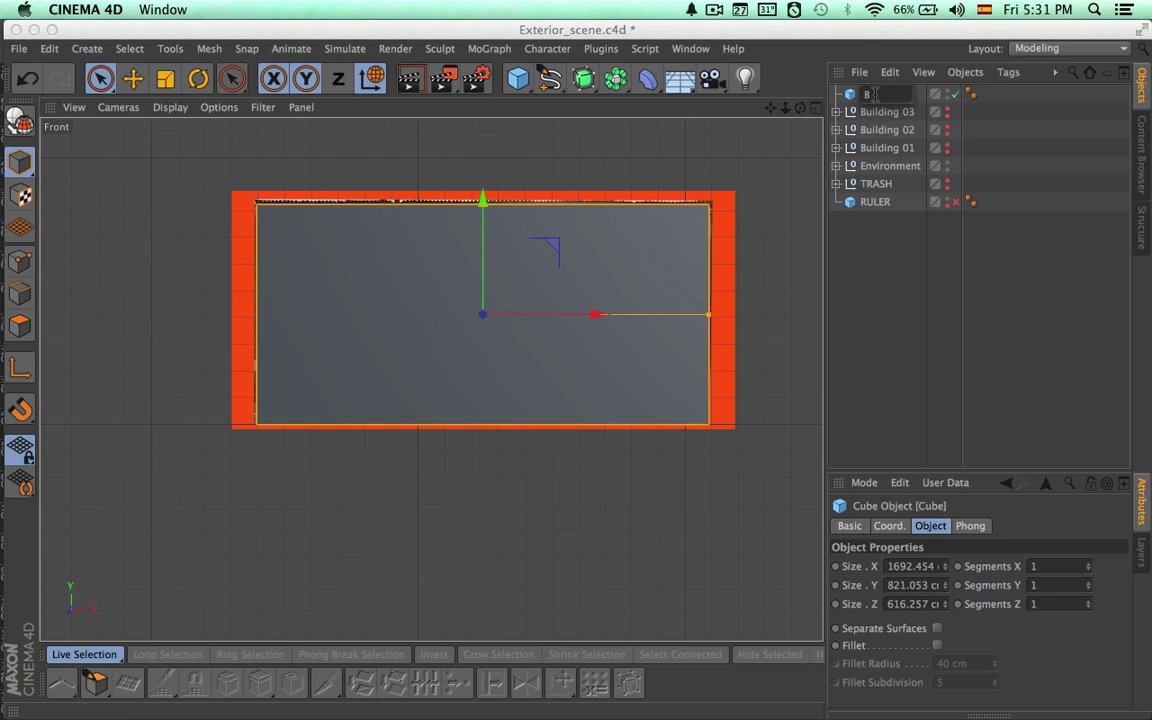
text(Building 04)
key(Return)
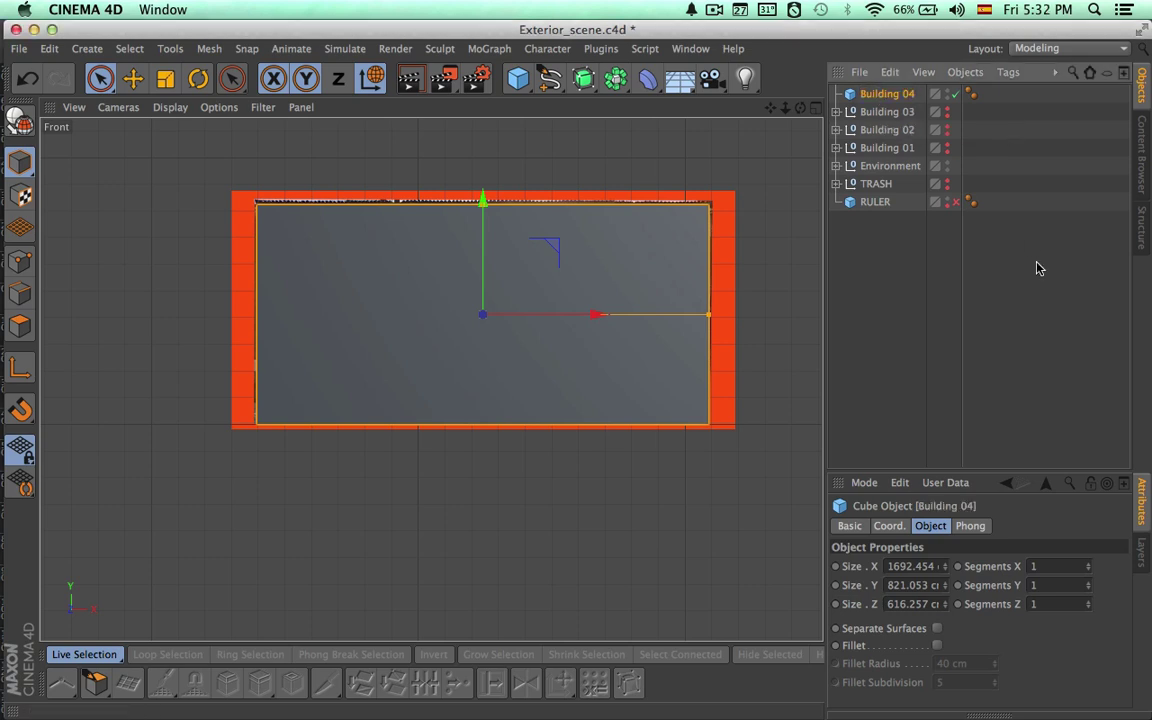
key(alt+g)
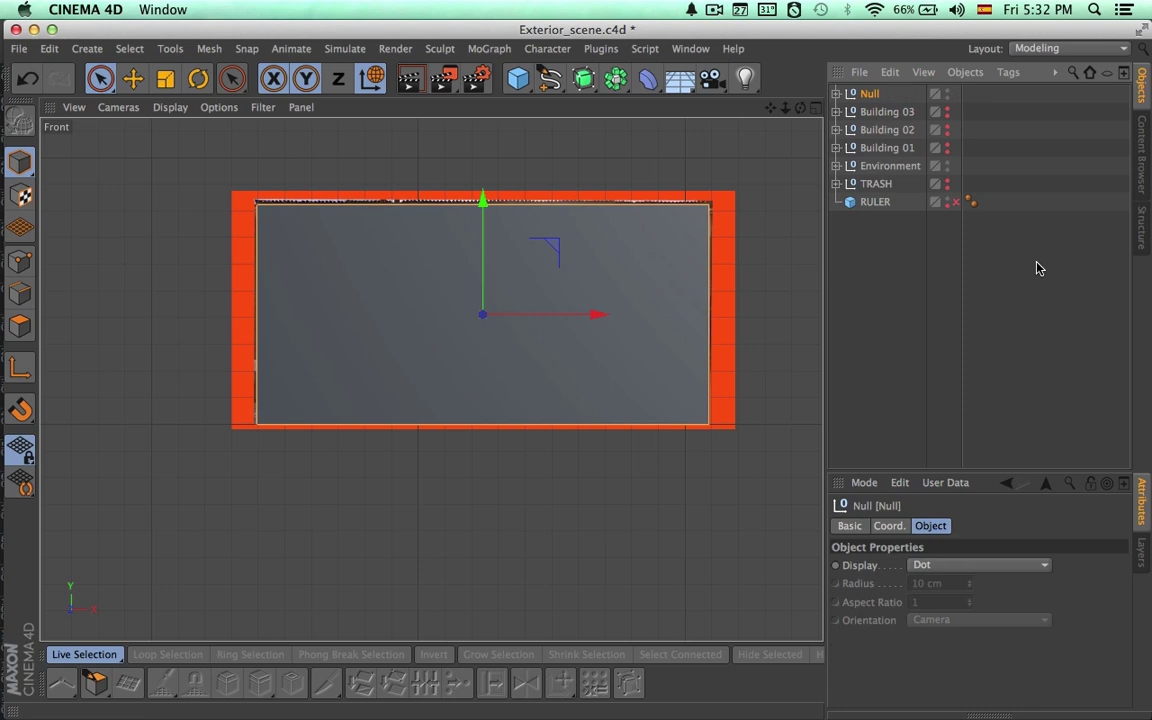
double_click(868, 94)
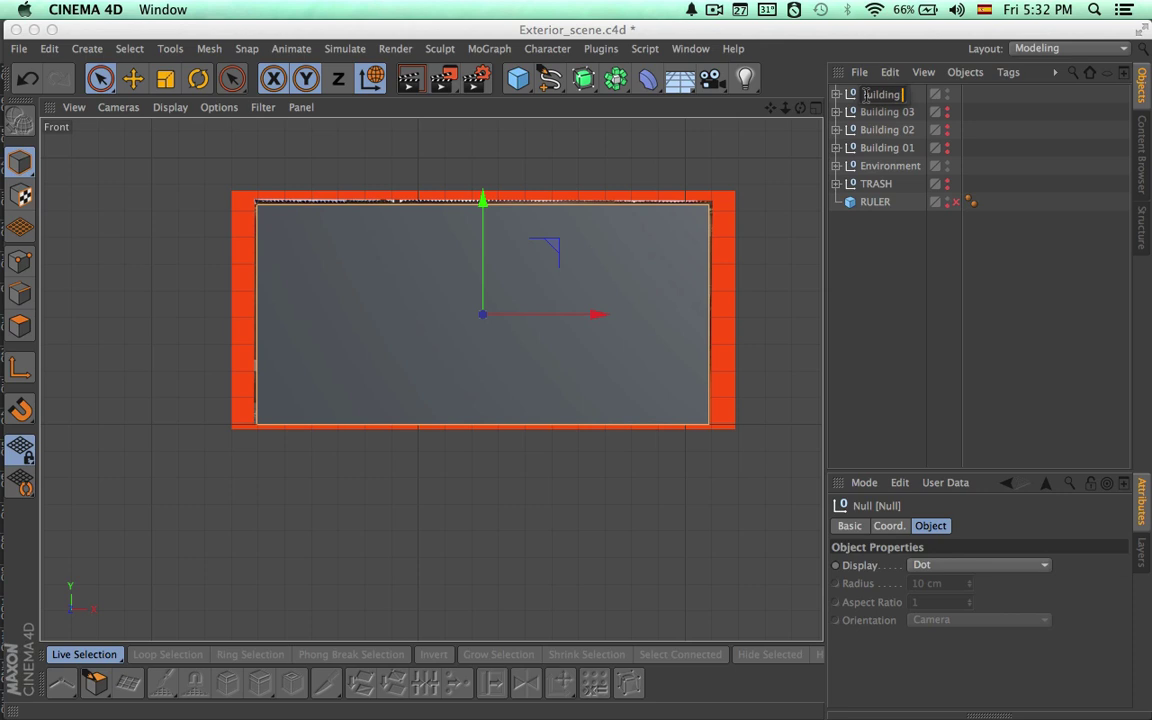
key(Return)
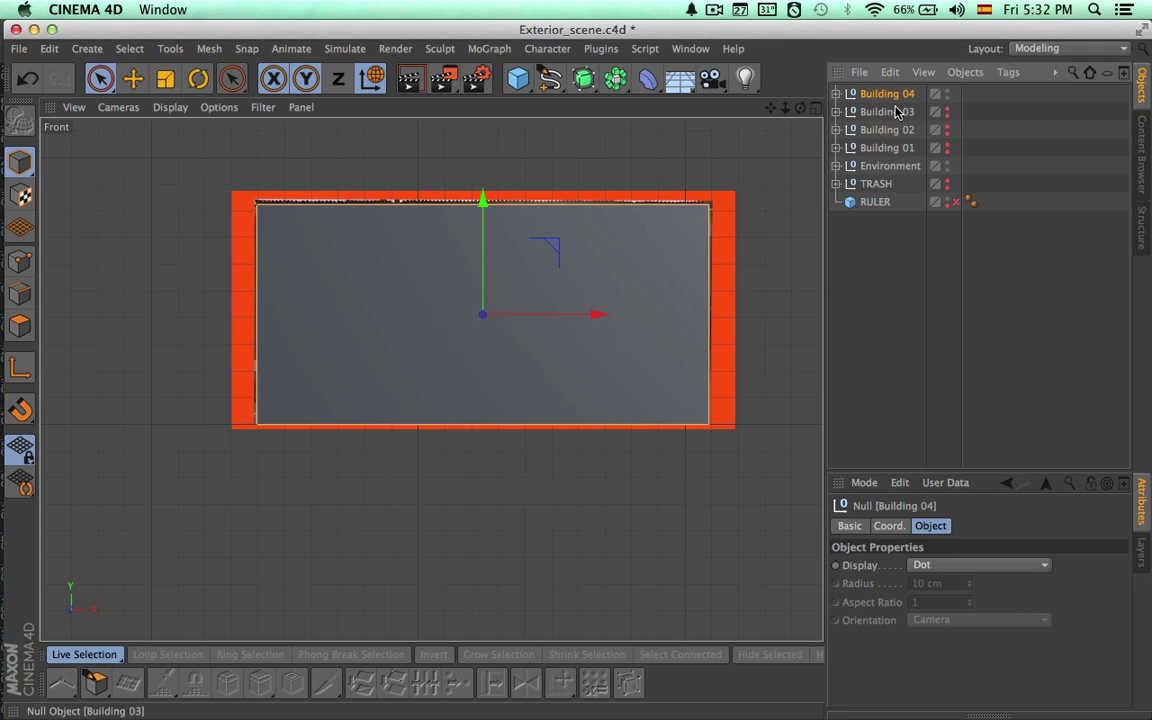
Turn on X-Ray for the Building 04 cube inside its null so the facade reference shows through.
click(836, 93)
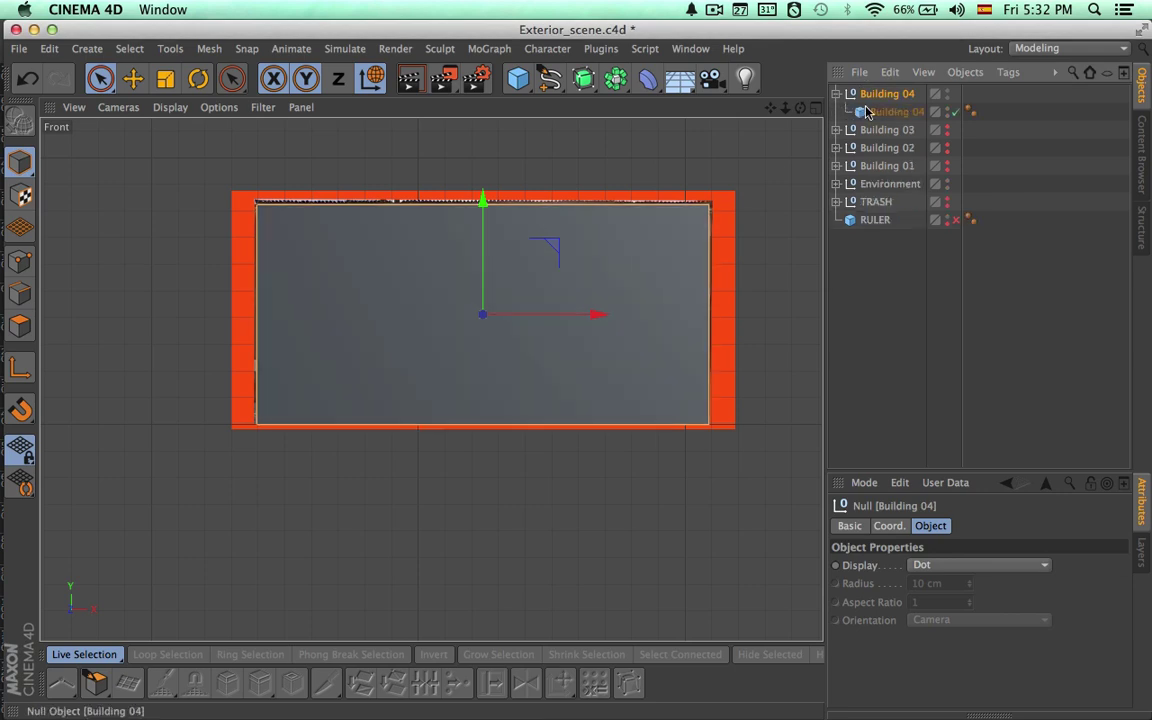
click(877, 113)
click(851, 526)
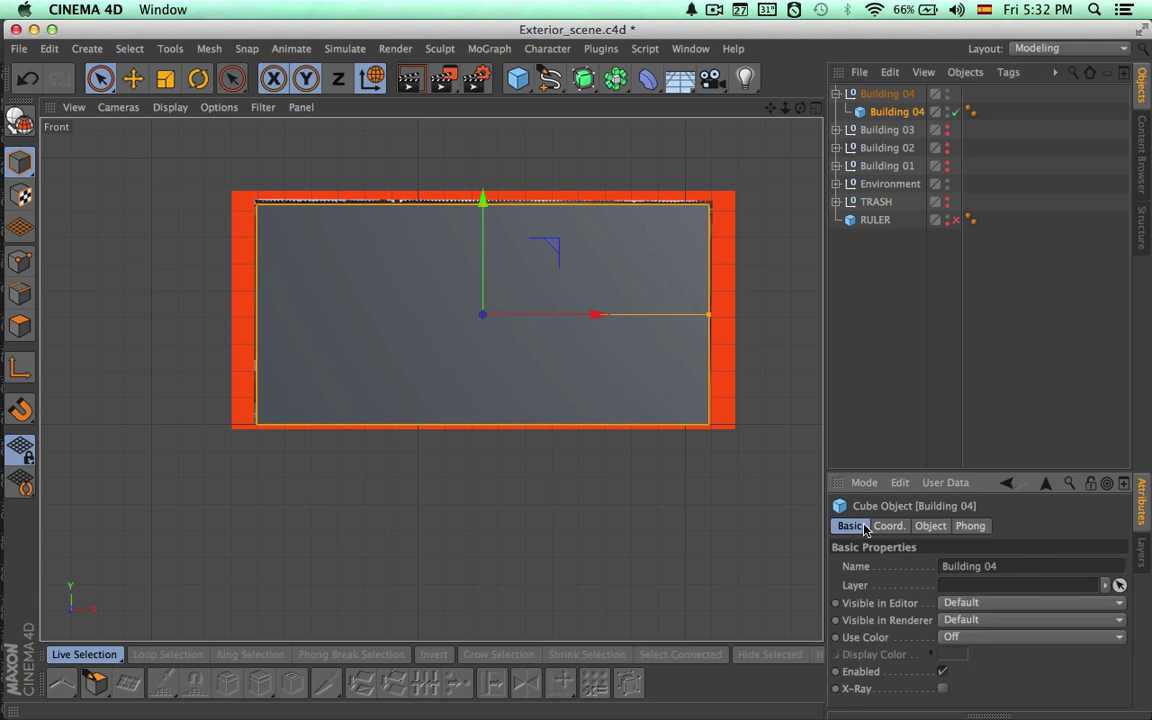
click(942, 688)
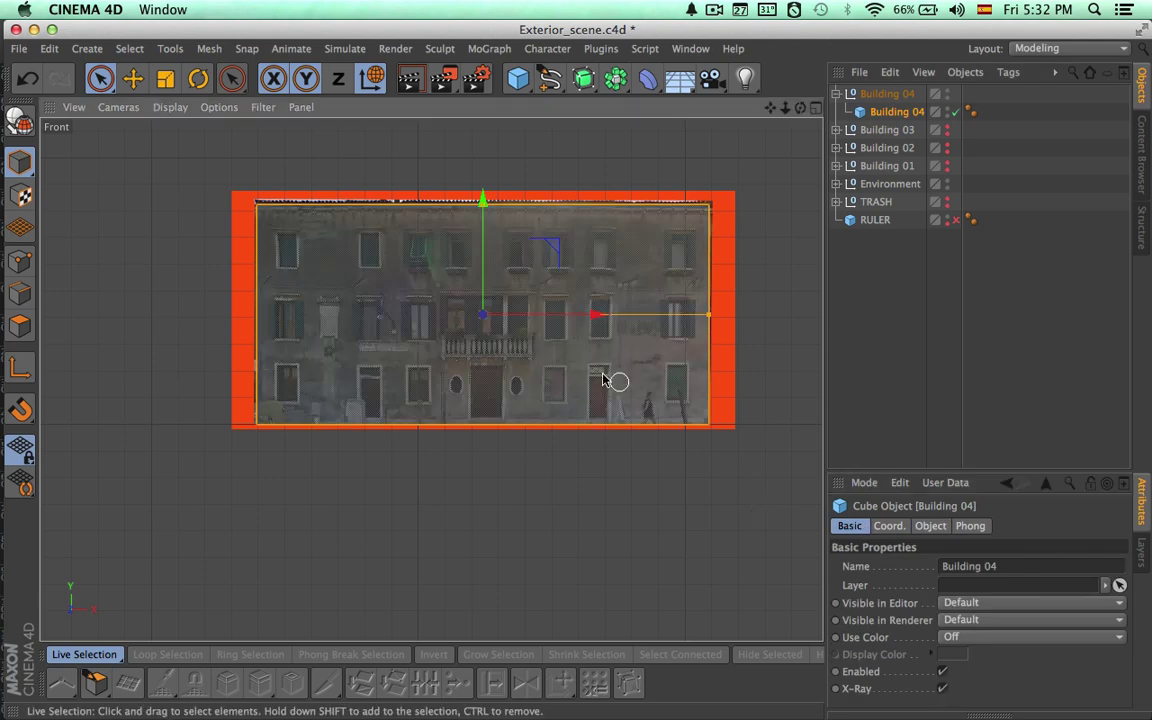
Enable the RULER cube and move it over the rightmost top-floor window of the facade.
scroll(740, 384, up, 5)
alt+middle_drag(735, 387, 612, 527)
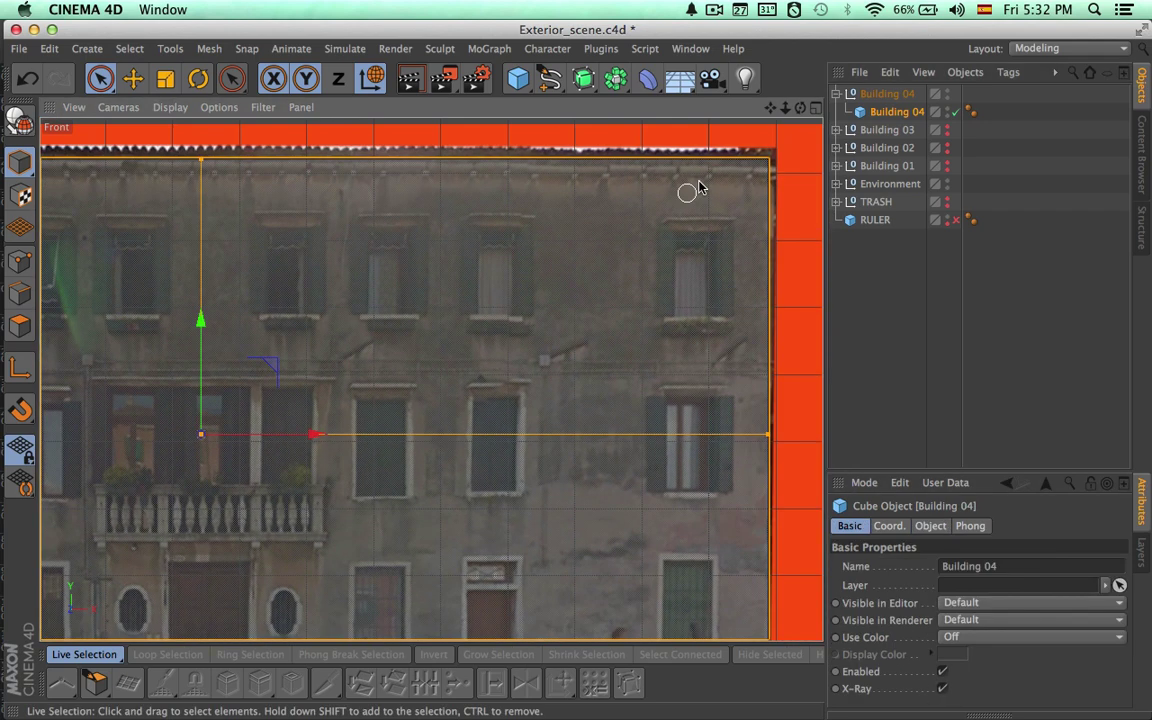
click(875, 220)
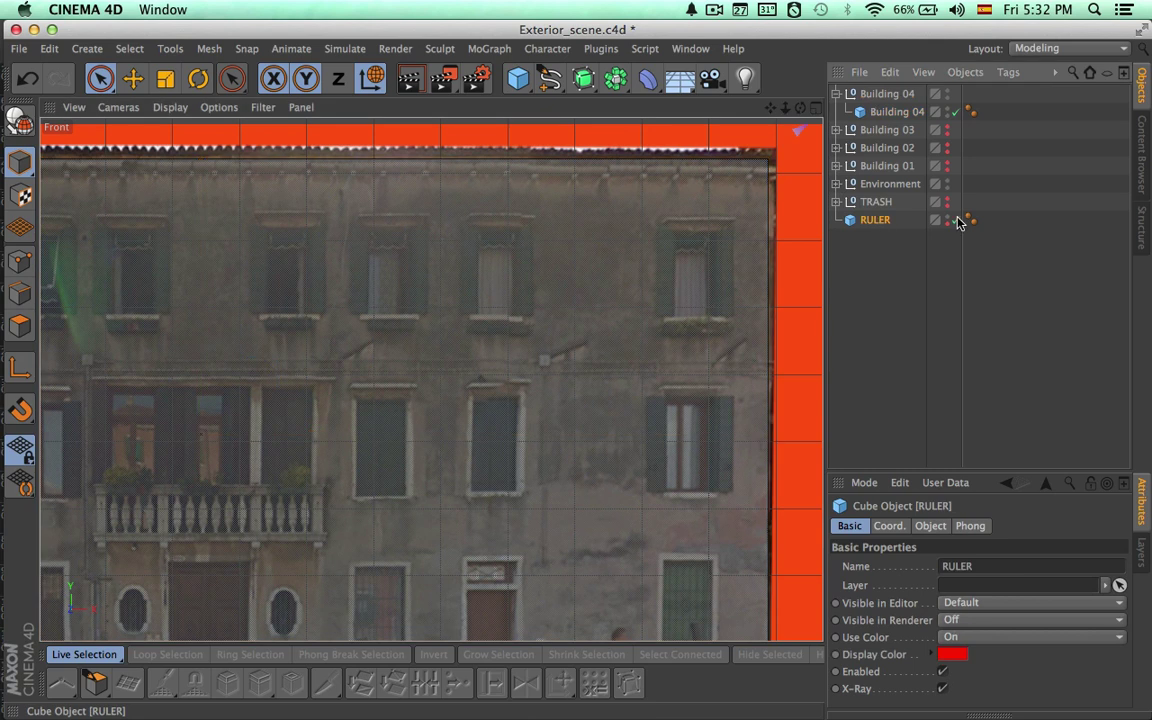
scroll(640, 330, down, 8)
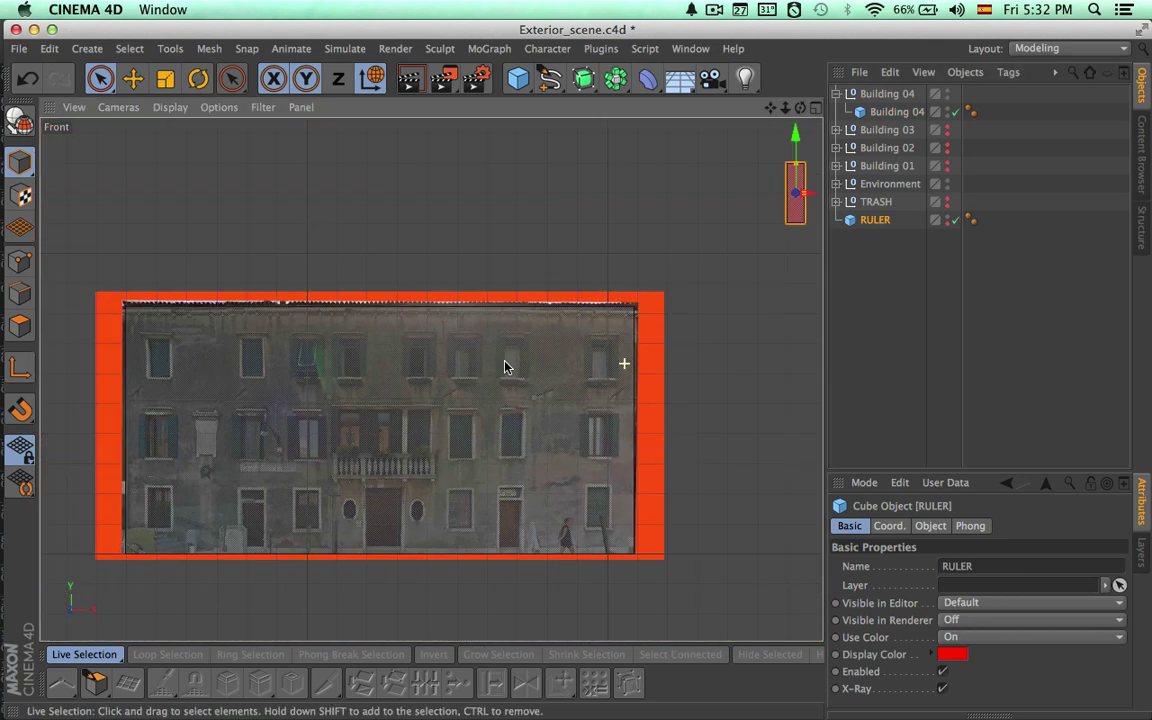
drag(797, 175, 658, 300)
scroll(700, 400, up, 6)
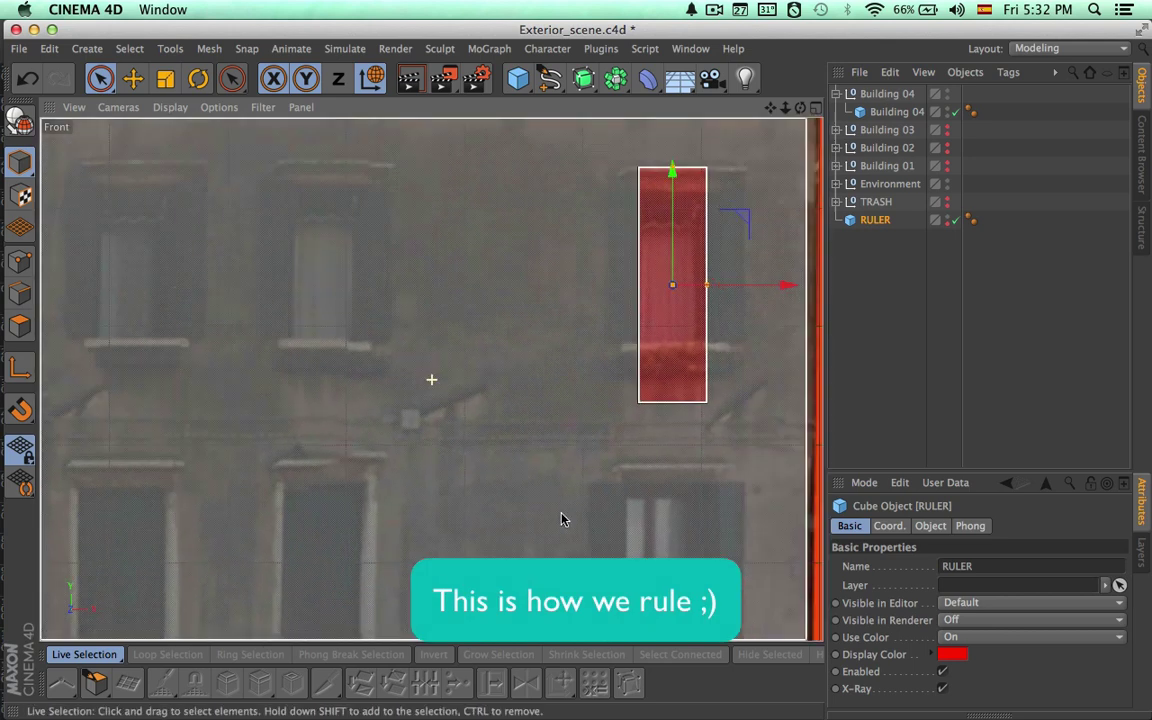
Resize the RULER cube to the height and width of the rightmost top-floor window opening.
scroll(561, 519, down, 4)
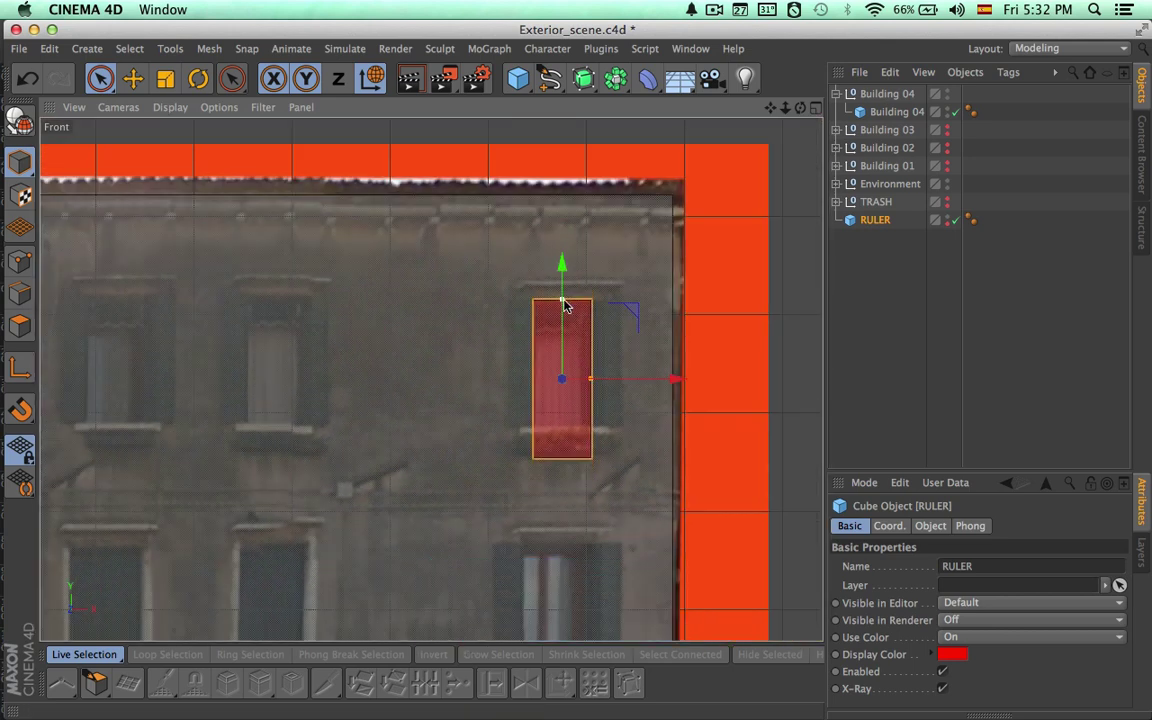
drag(560, 298, 562, 287)
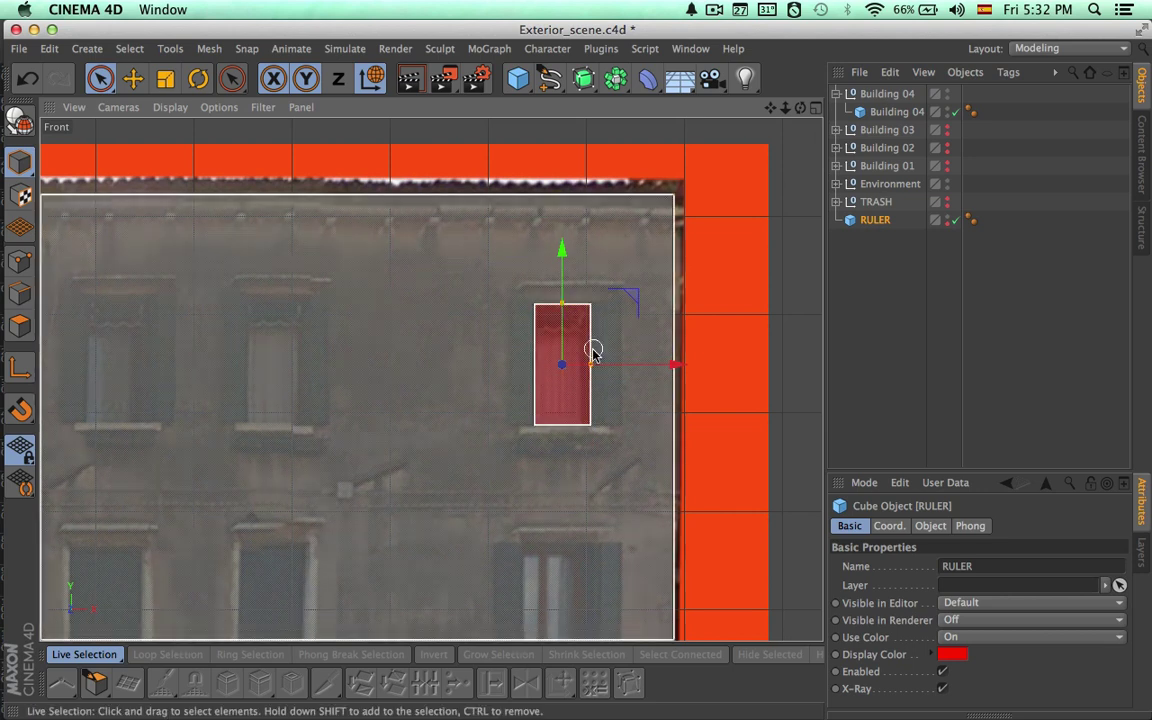
drag(591, 364, 605, 367)
scroll(585, 367, down, 3)
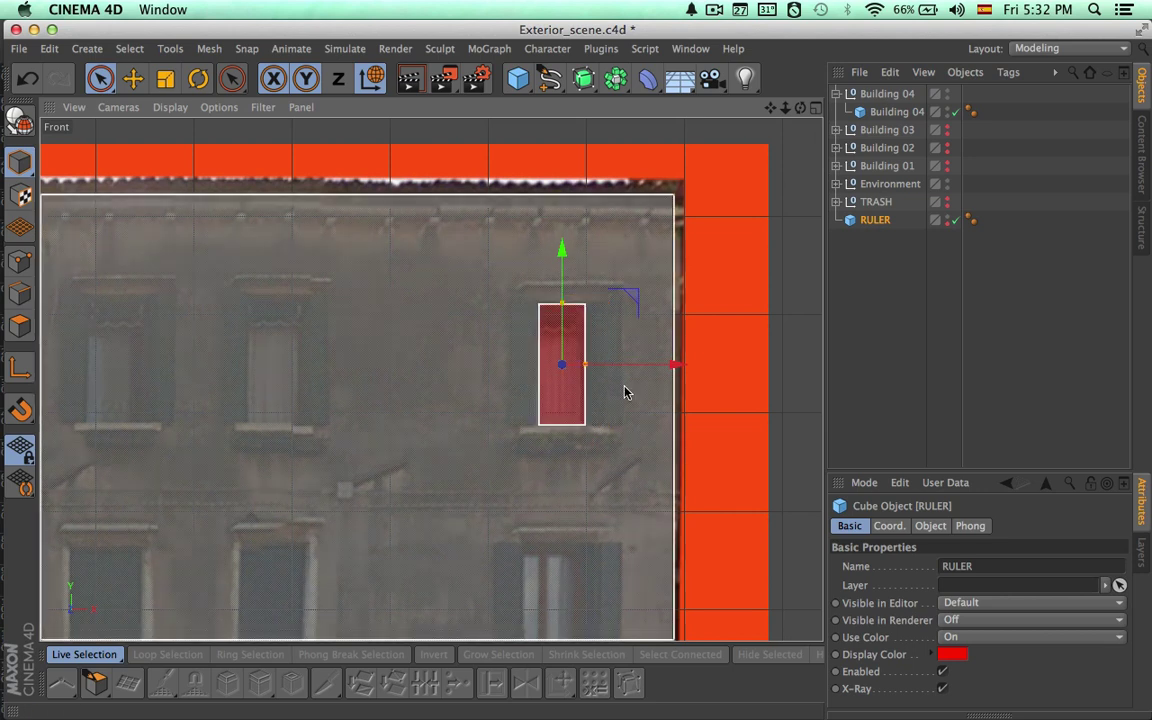
Refit the RULER cube against a middle-floor window, and place it back over the rightmost top-floor window.
scroll(697, 307, up, 1)
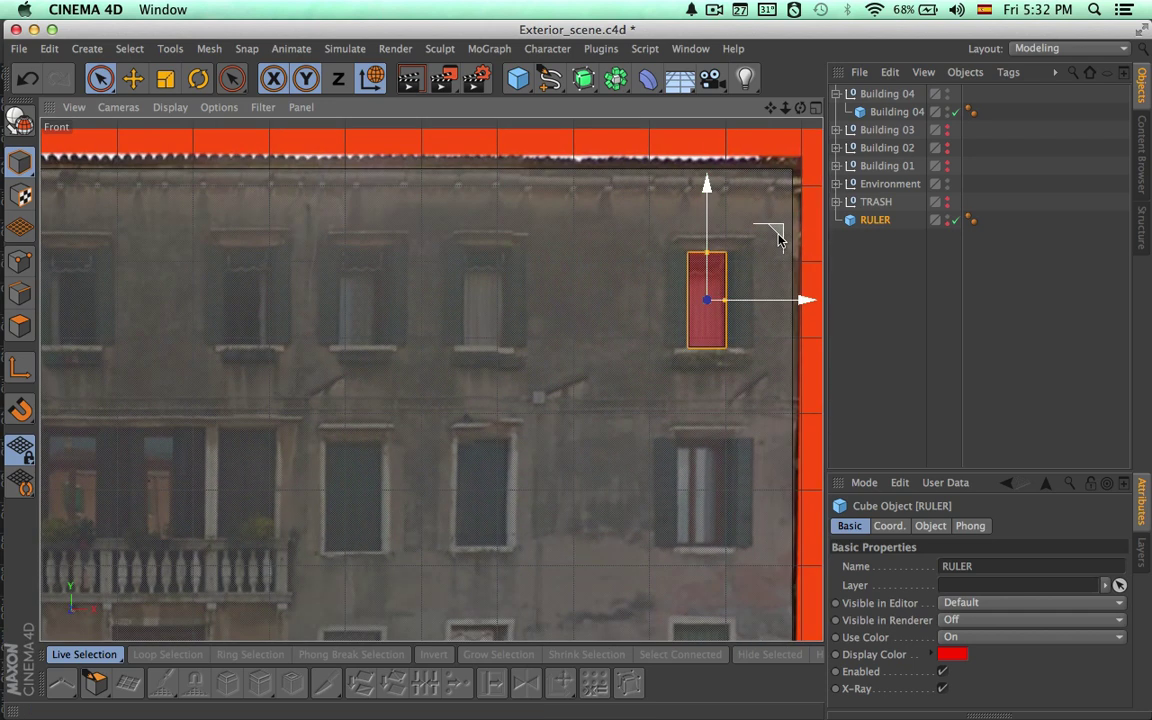
drag(700, 303, 547, 421)
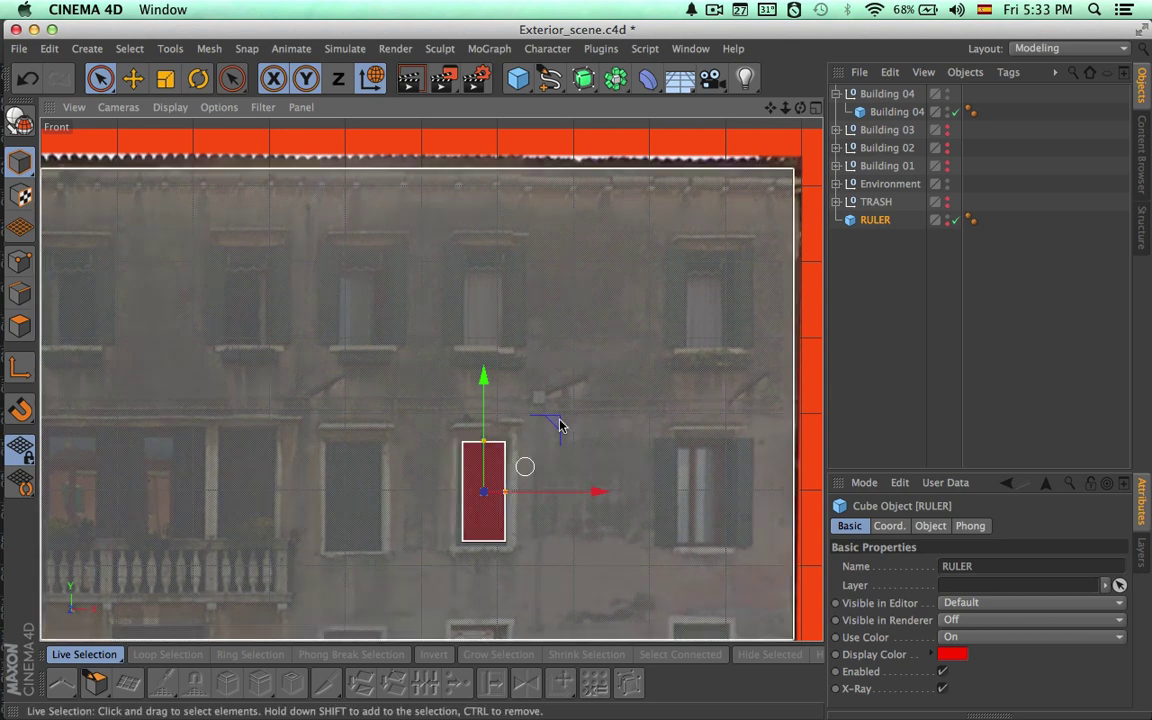
drag(524, 465, 782, 234)
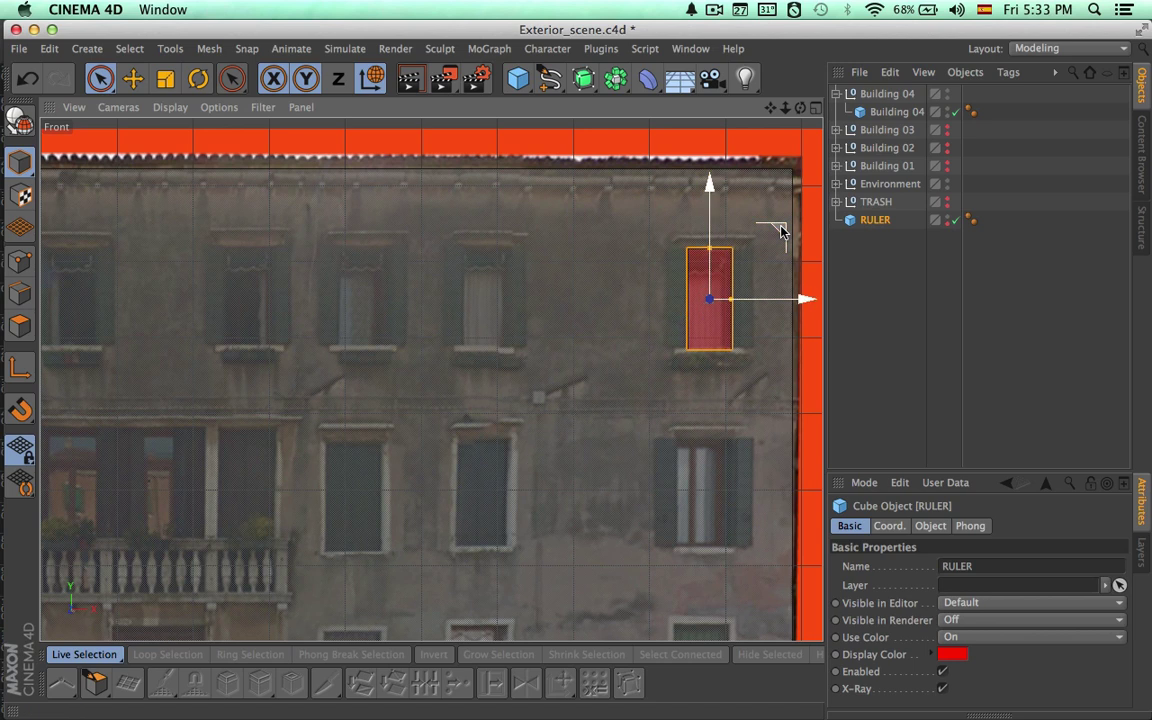
scroll(712, 398, down, 3)
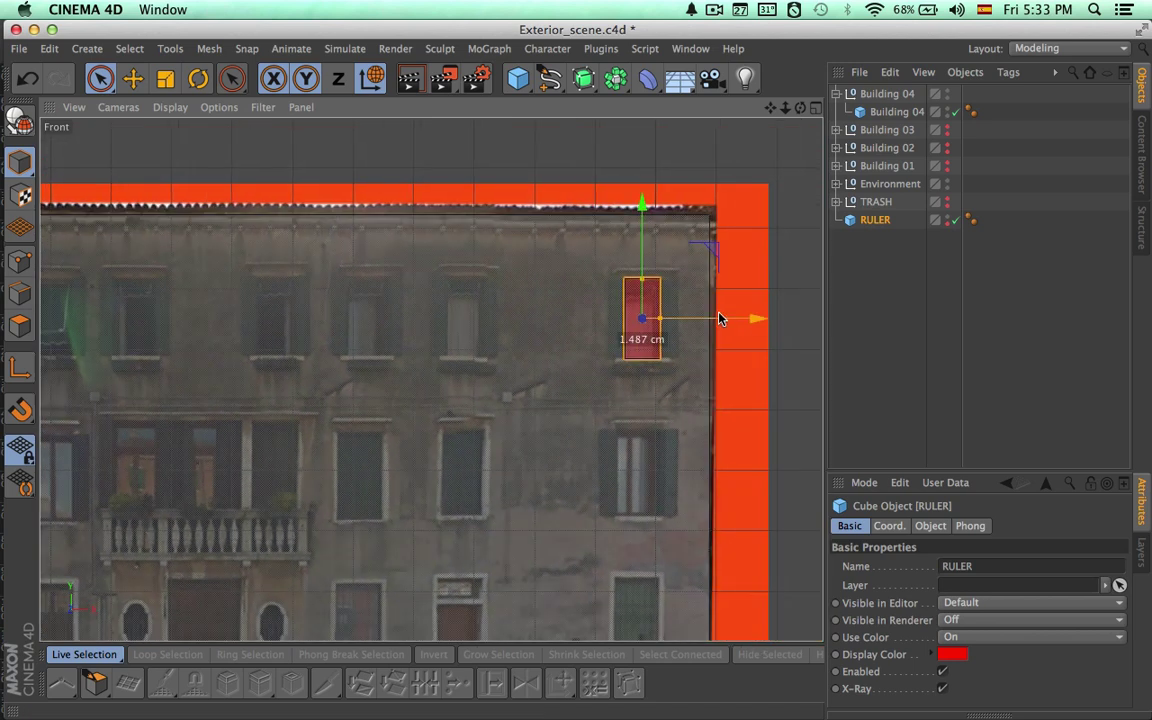
drag(720, 318, 720, 318)
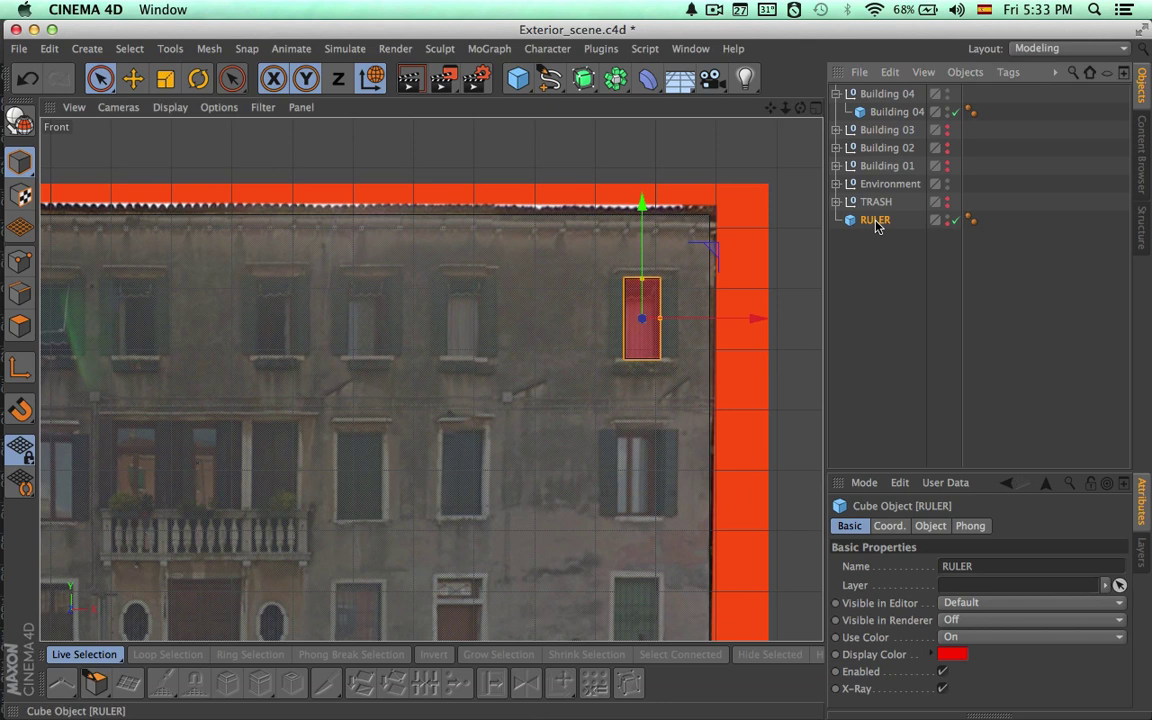
Make three copies of RULER and align them along X with the next three top-floor windows to its left.
key(super+c)
key(super+v)
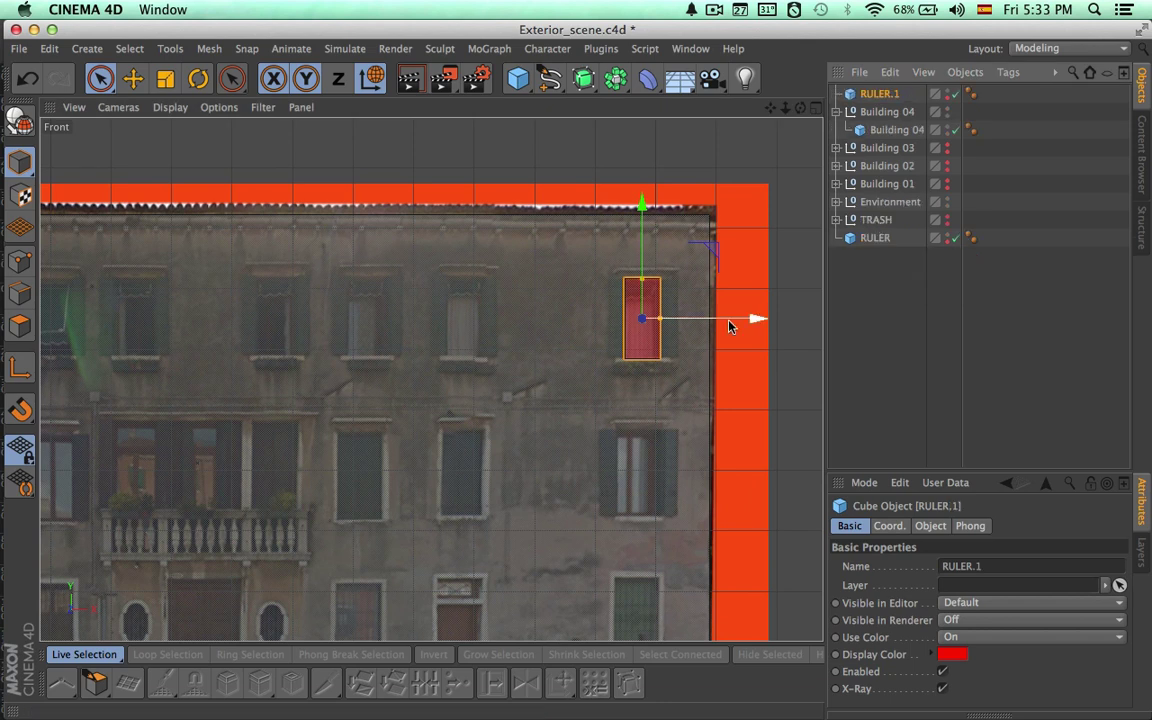
drag(729, 326, 386, 316)
key(super+c)
key(super+v)
key(super+c)
key(super+v)
middle_drag(393, 388, 587, 315)
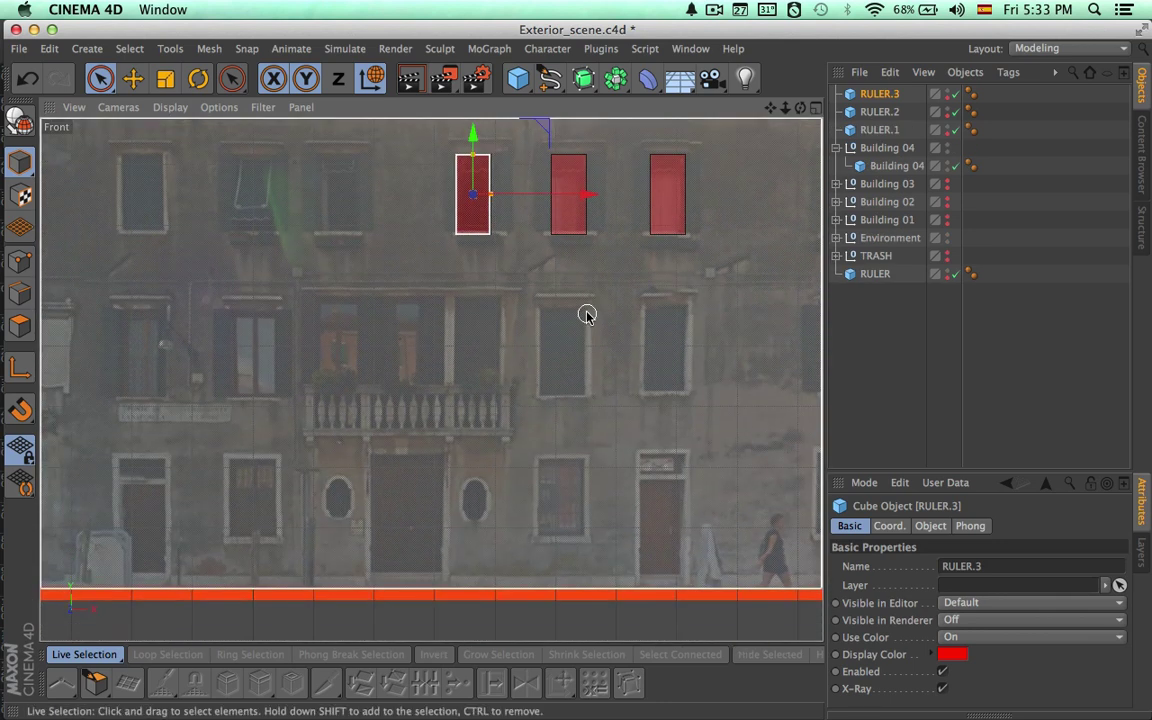
middle_drag(568, 206, 568, 201)
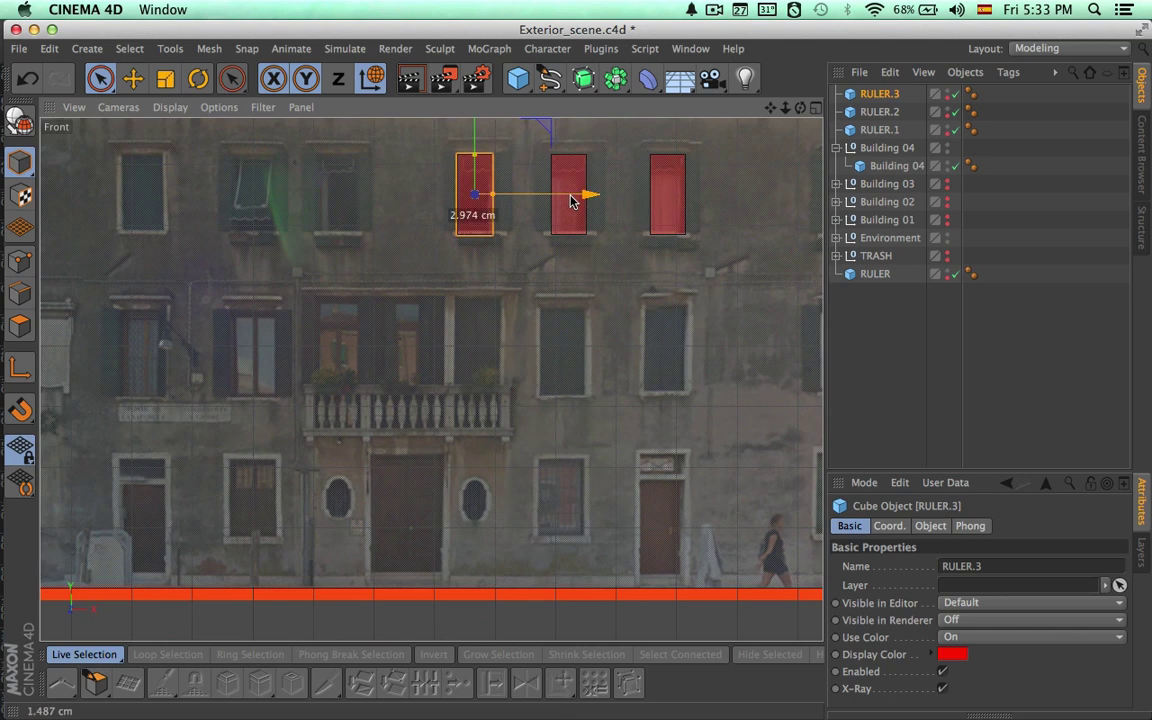
Select RULER and its three copies and raise them together by about 2.4 cm along Y.
scroll(556, 289, down, 3)
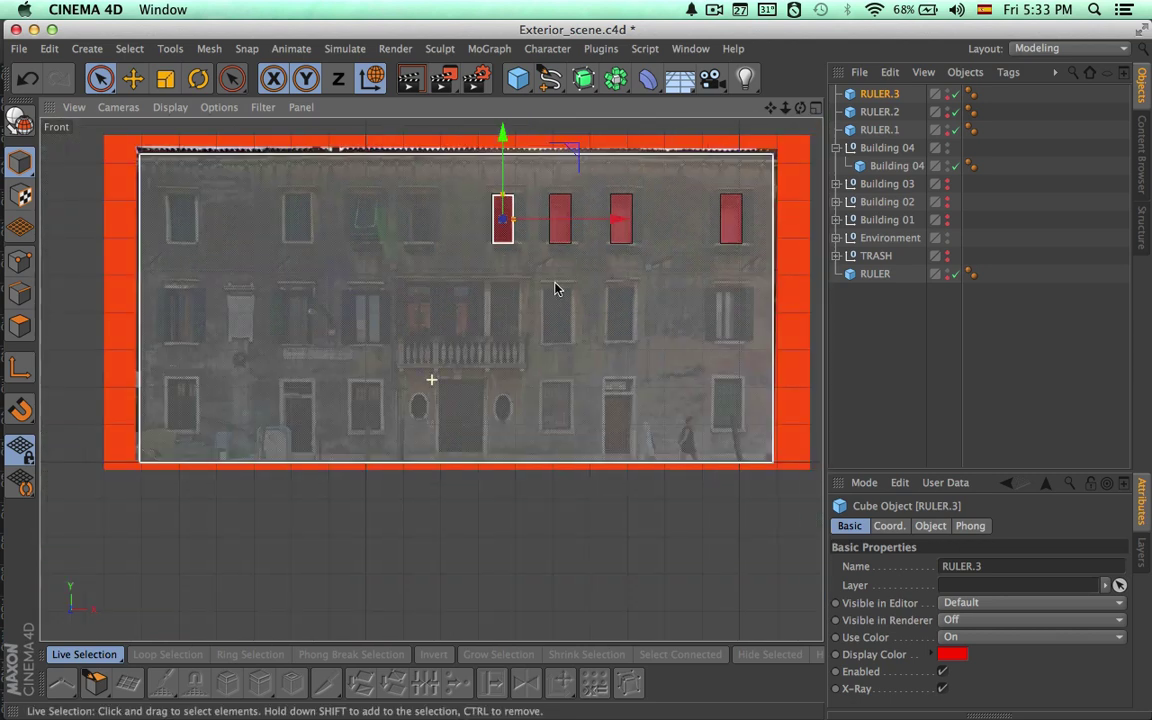
alt+middle_drag(556, 289, 500, 320)
click(889, 131)
shift+click(889, 96)
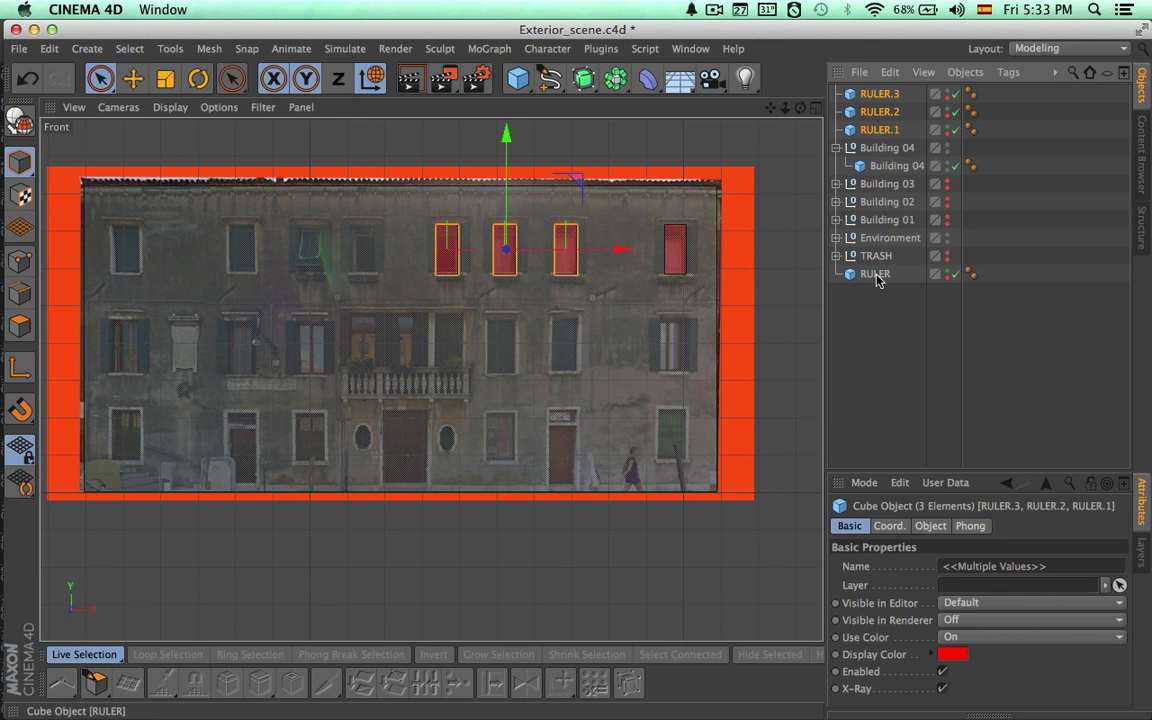
mouse_move(561, 180)
mouse_down()
mouse_move(556, 366)
mouse_move(561, 180)
mouse_up()
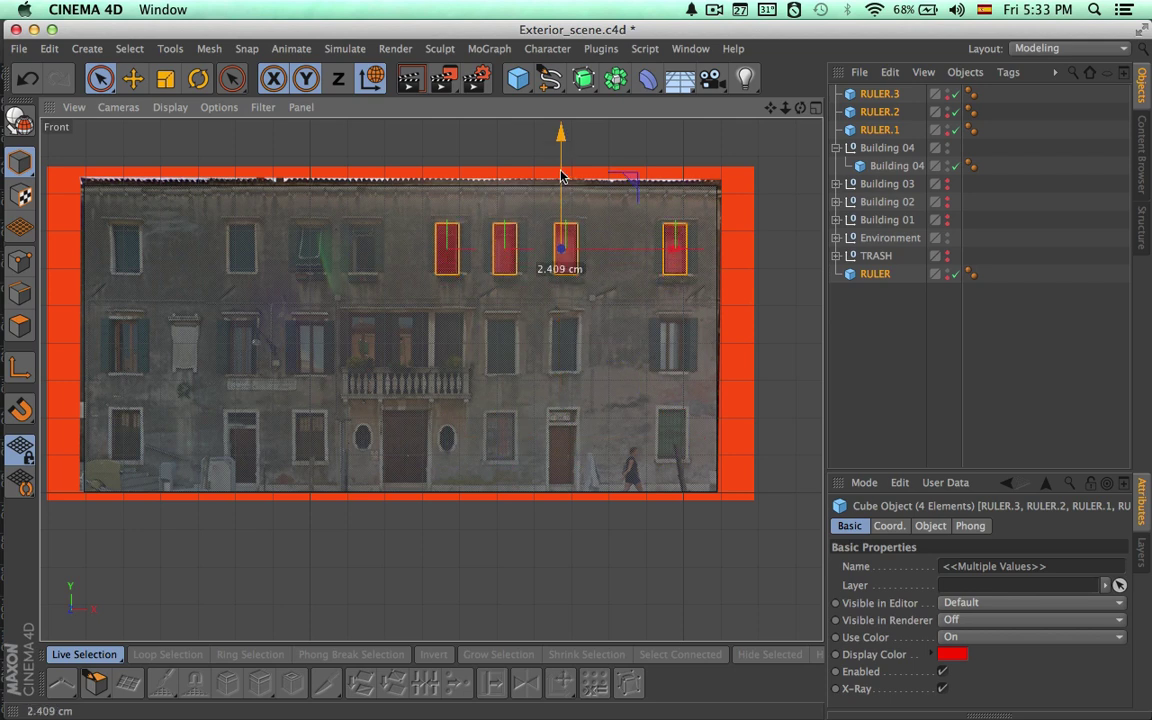
Make the Building 04 cube editable and switch to edge mode.
scroll(579, 257, up, 5)
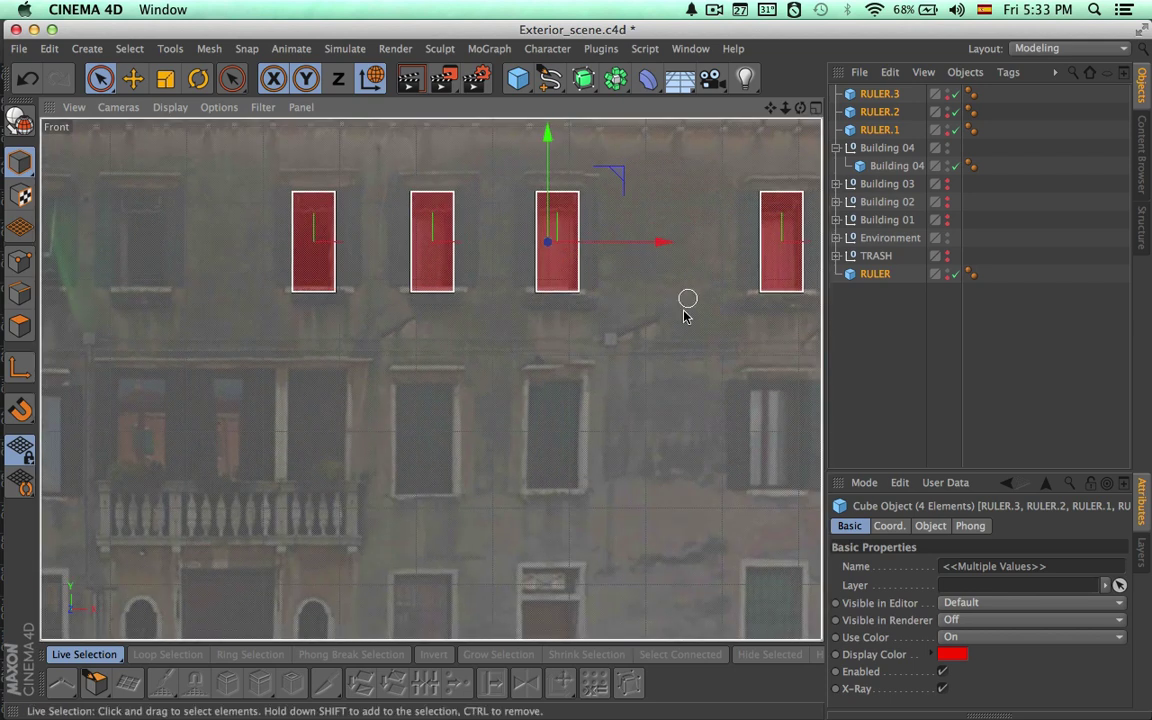
scroll(690, 352, down, 2)
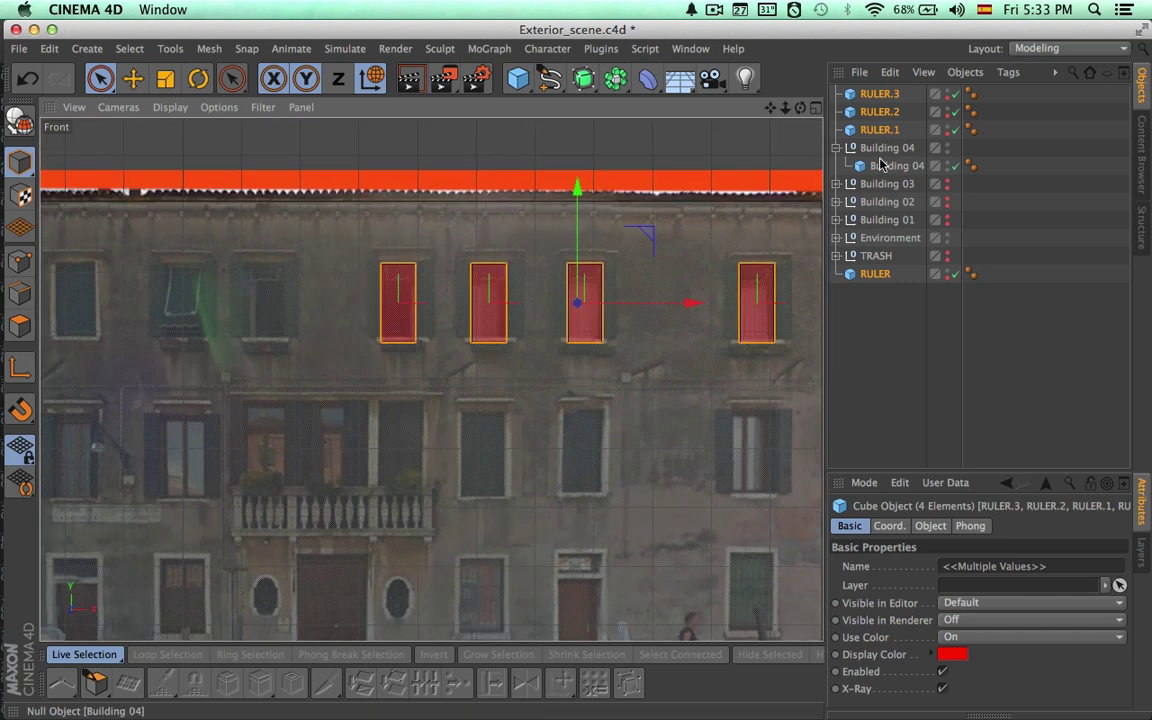
click(895, 165)
scroll(425, 313, down, 3)
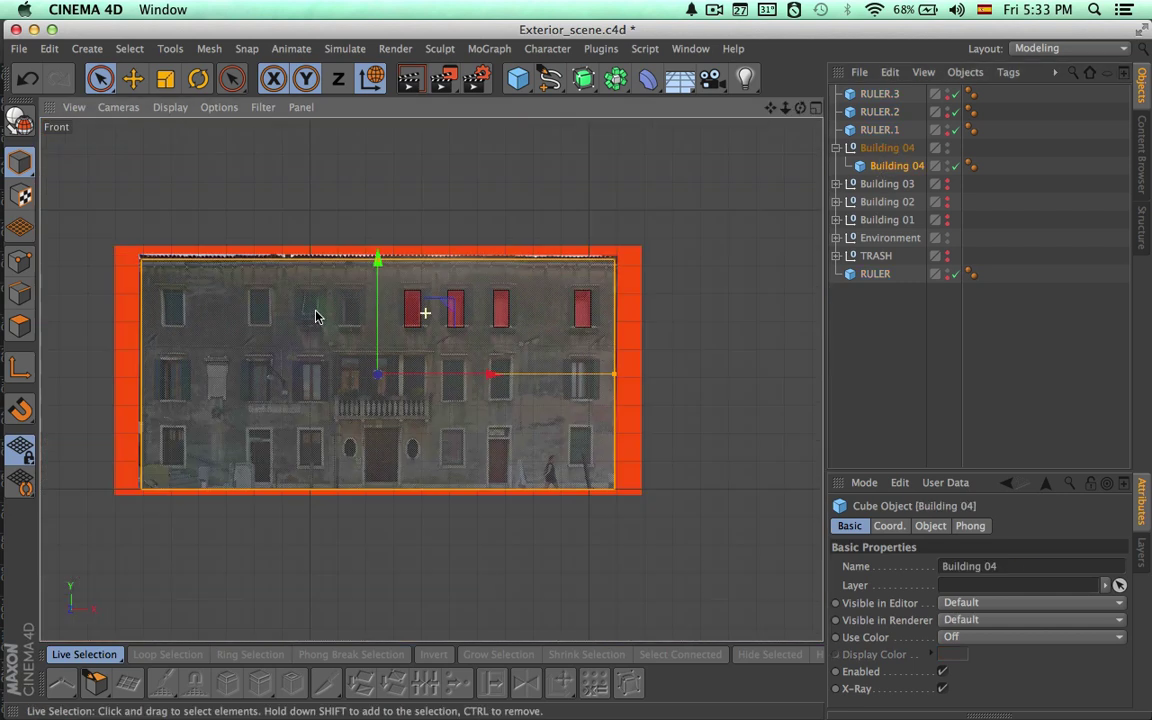
click(20, 118)
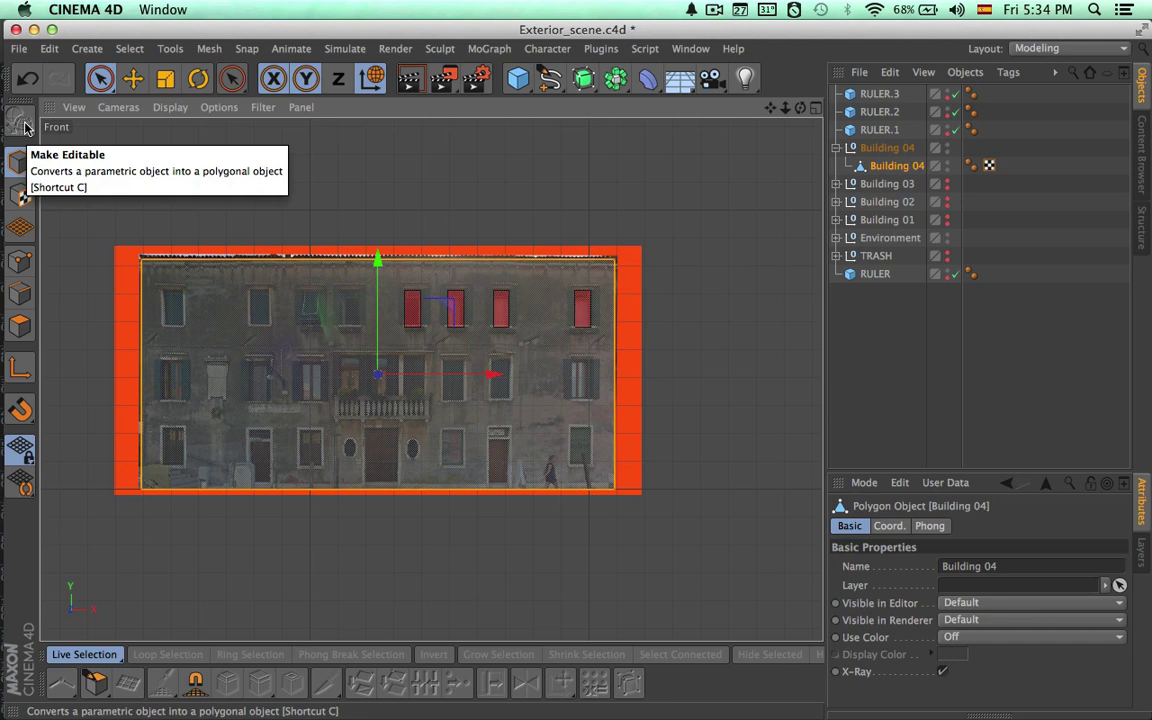
click(20, 293)
With snapping on, use the Knife in Loop mode to cut Building 04 along the edges of all four rulers.
scroll(551, 303, up, 5)
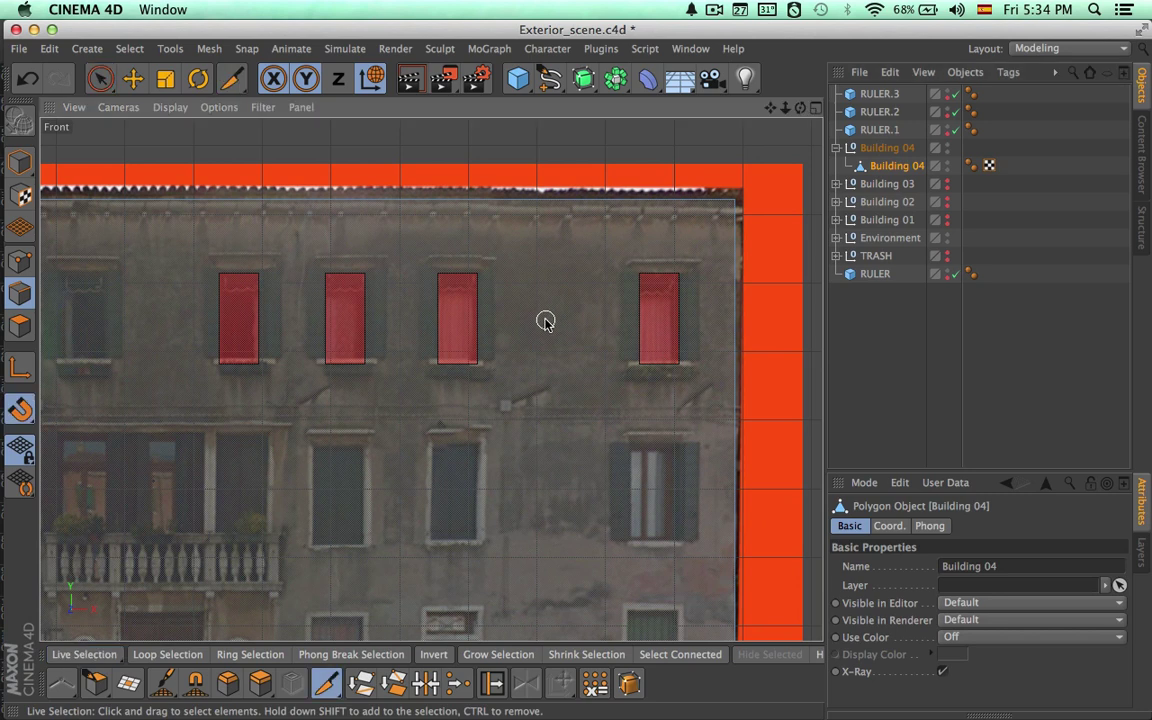
key(k)
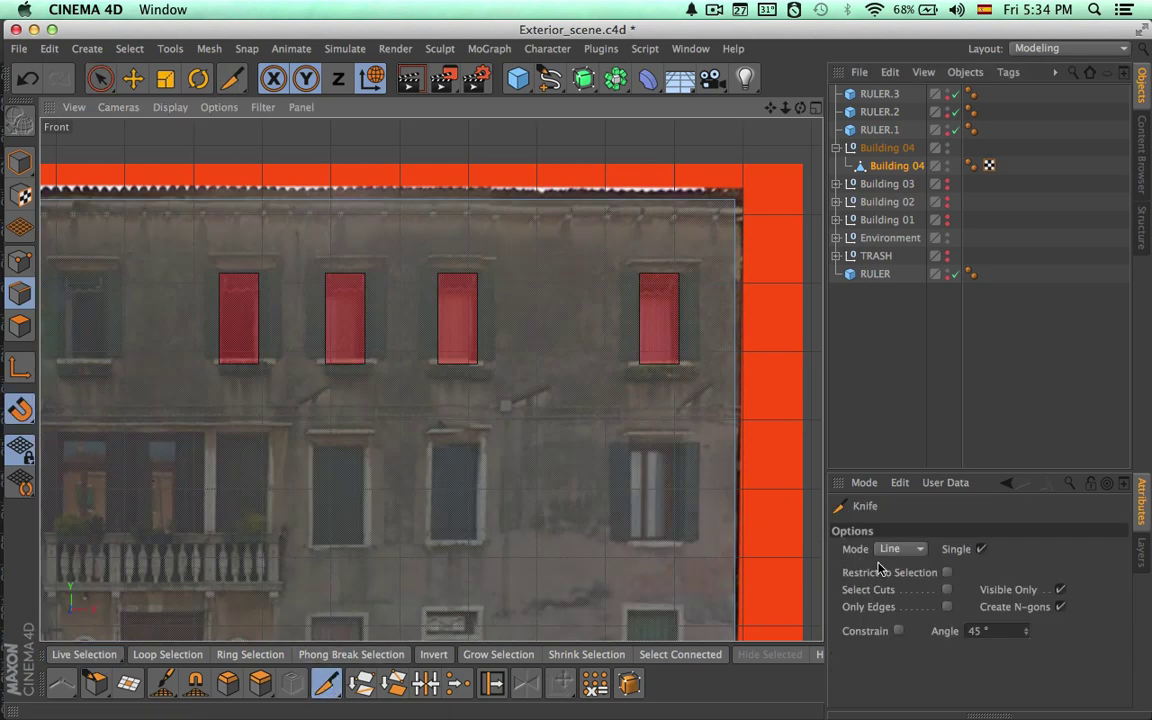
click(893, 549)
click(890, 624)
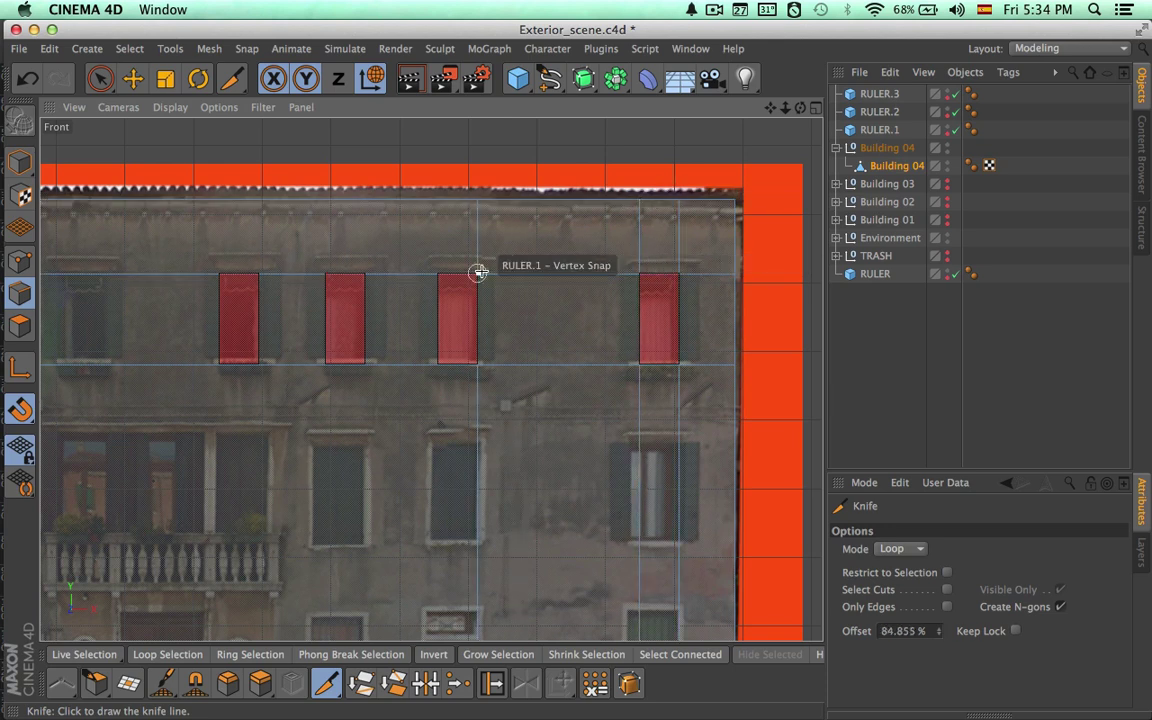
click(321, 268)
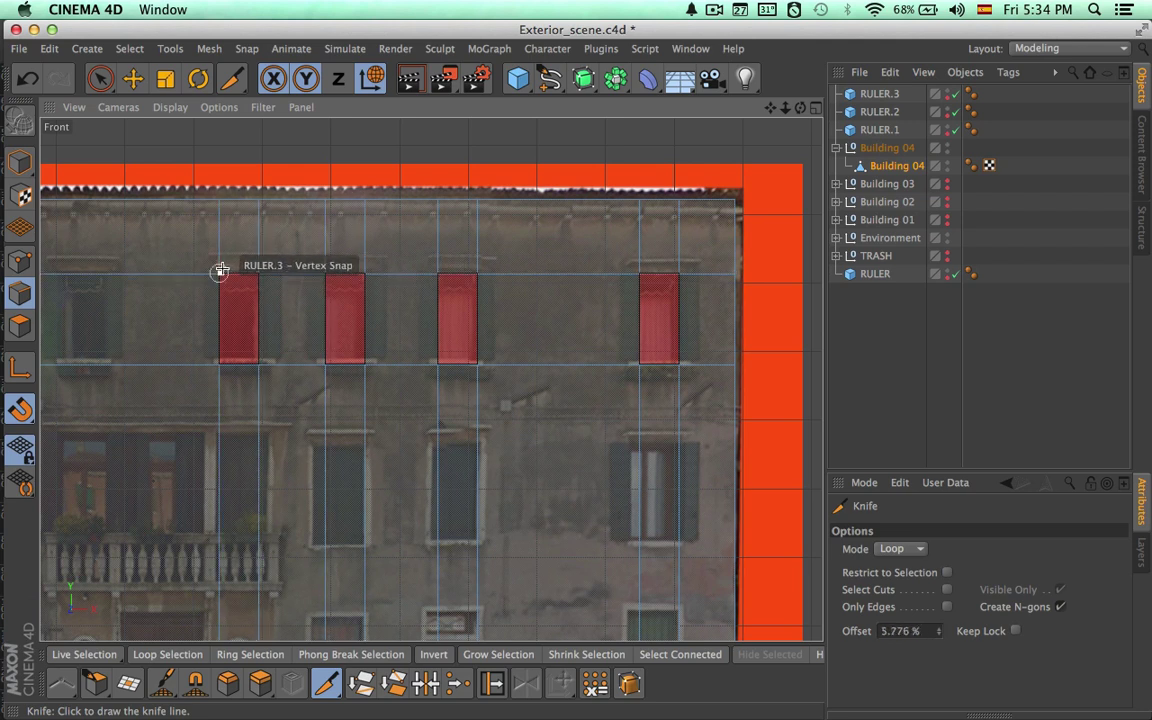
Maximize the Perspective view, disable all four rulers and inspect the loop cuts on Building 04.
scroll(540, 296, down, 3)
middle_click(540, 296)
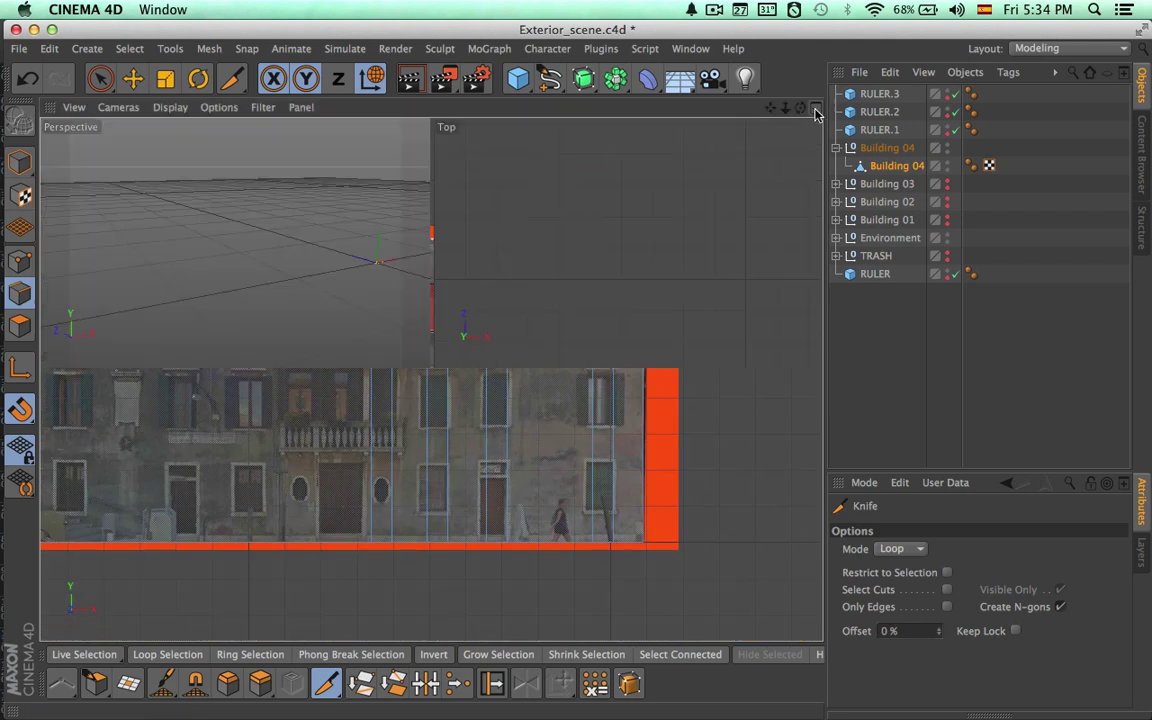
click(421, 110)
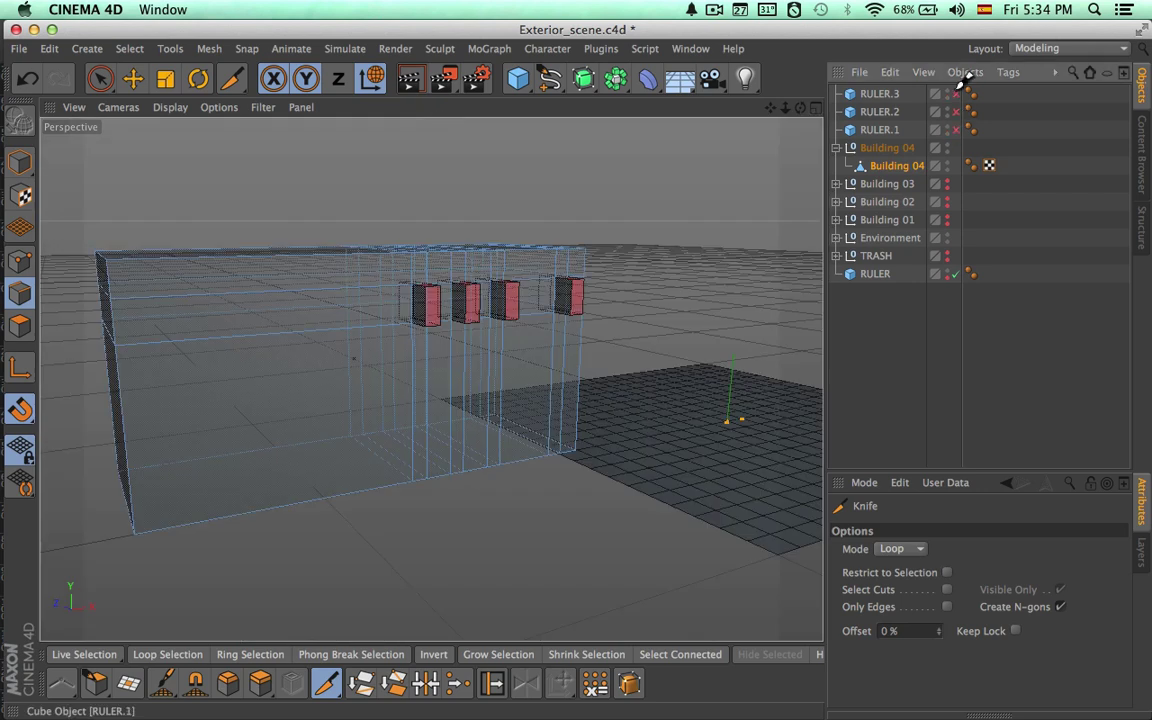
alt+drag(702, 369, 580, 334)
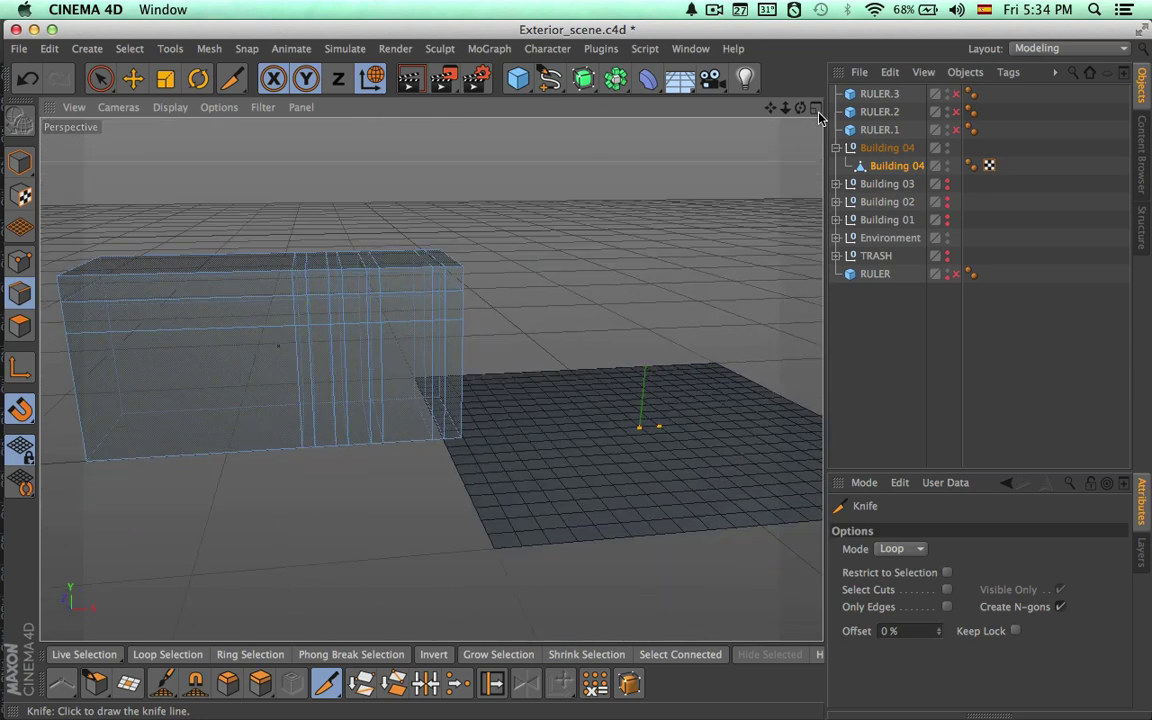
In the Front view, enable the three RULER copies and lower them together onto the middle-floor window row.
click(816, 108)
click(812, 381)
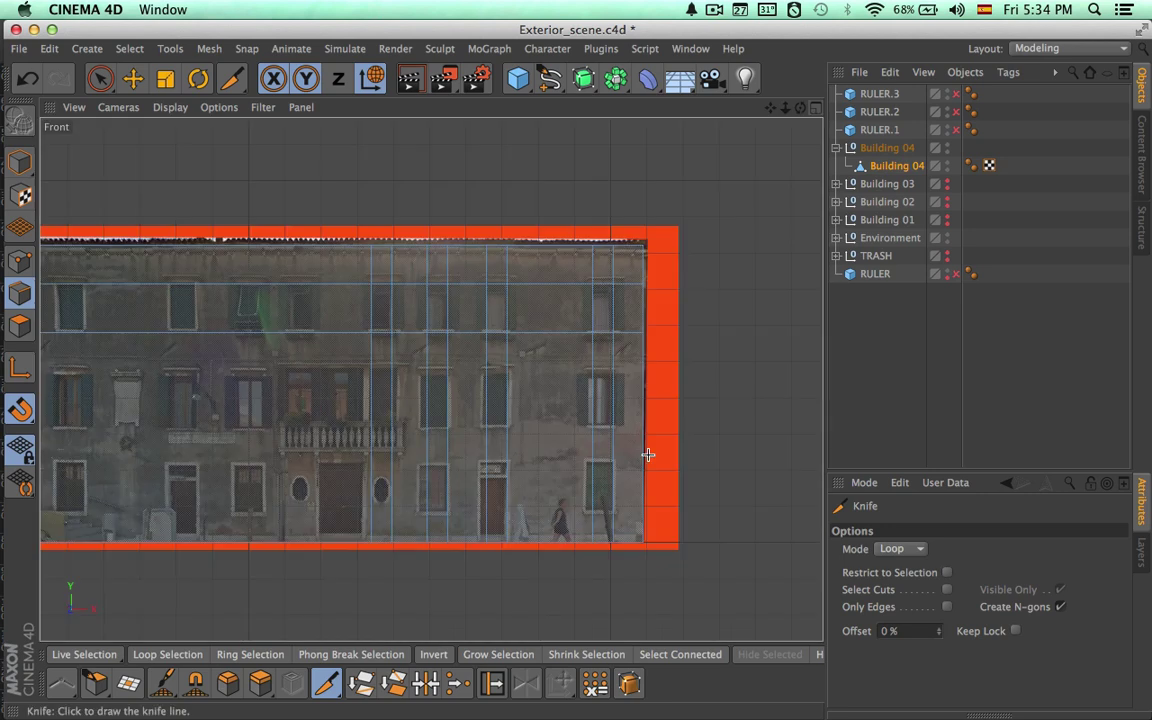
scroll(648, 455, up, 5)
scroll(620, 318, down, 5)
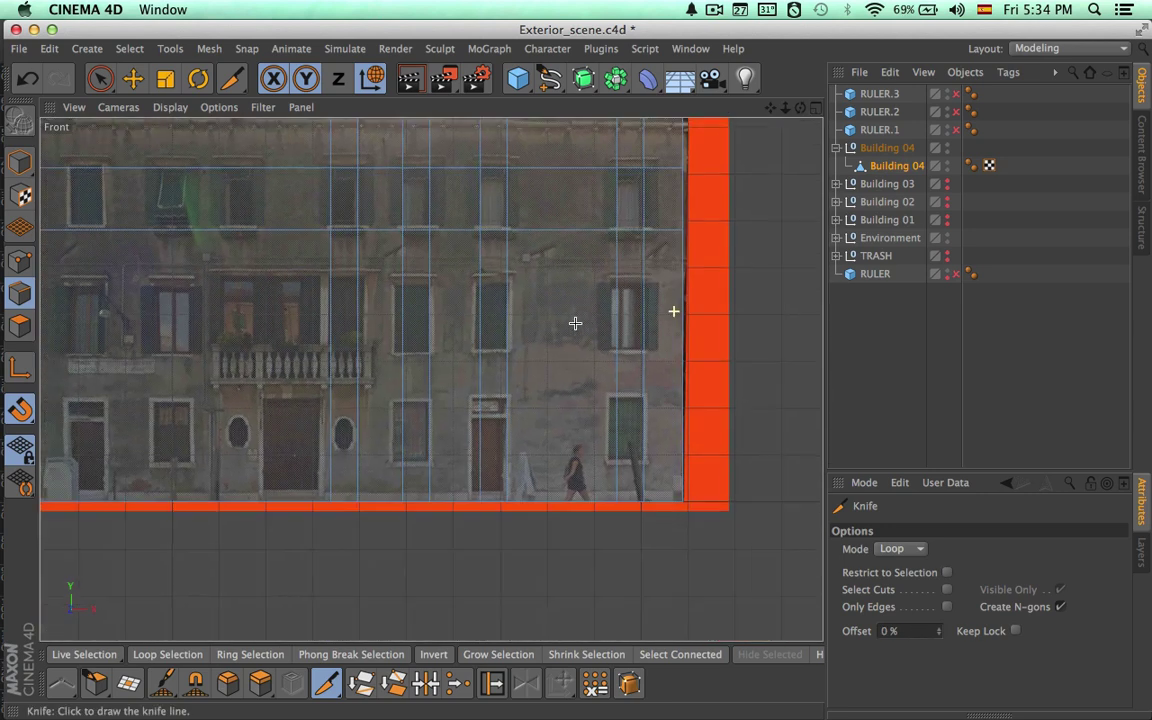
click(879, 94)
shift+click(879, 130)
key(space)
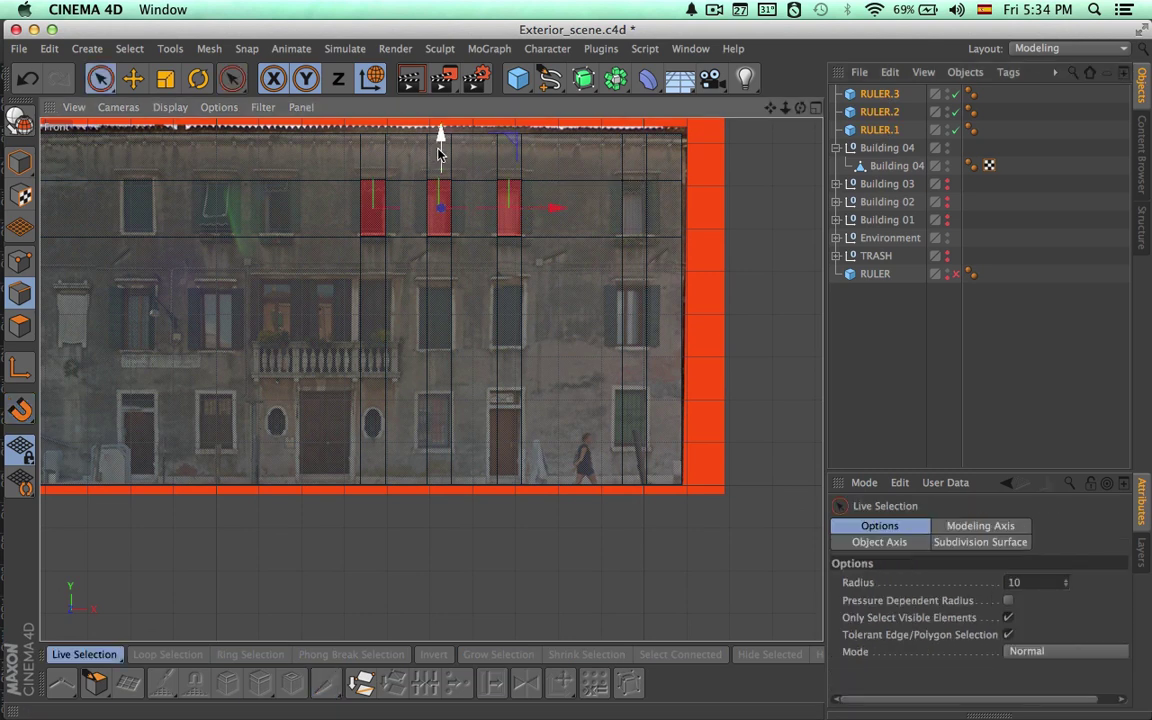
drag(440, 150, 440, 248)
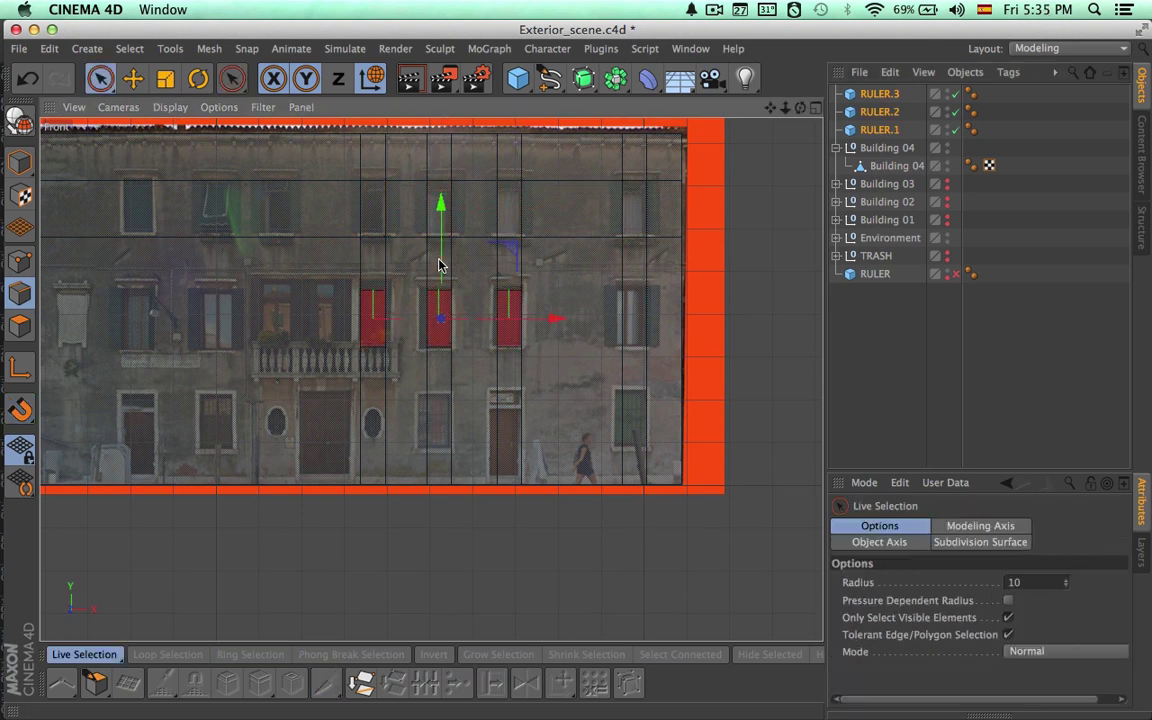
With the Knife in Loop mode, cut Building 04 horizontally at the rulers' top and bottom edges and the ground-floor door's top and base.
click(531, 286)
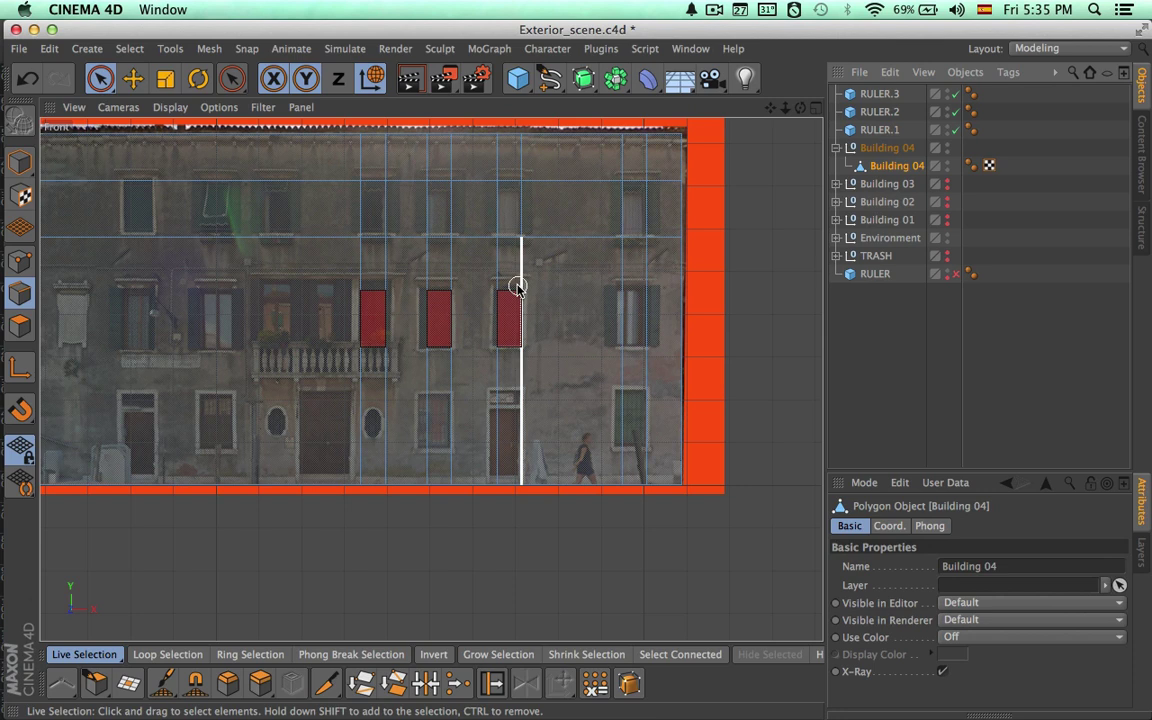
key(space)
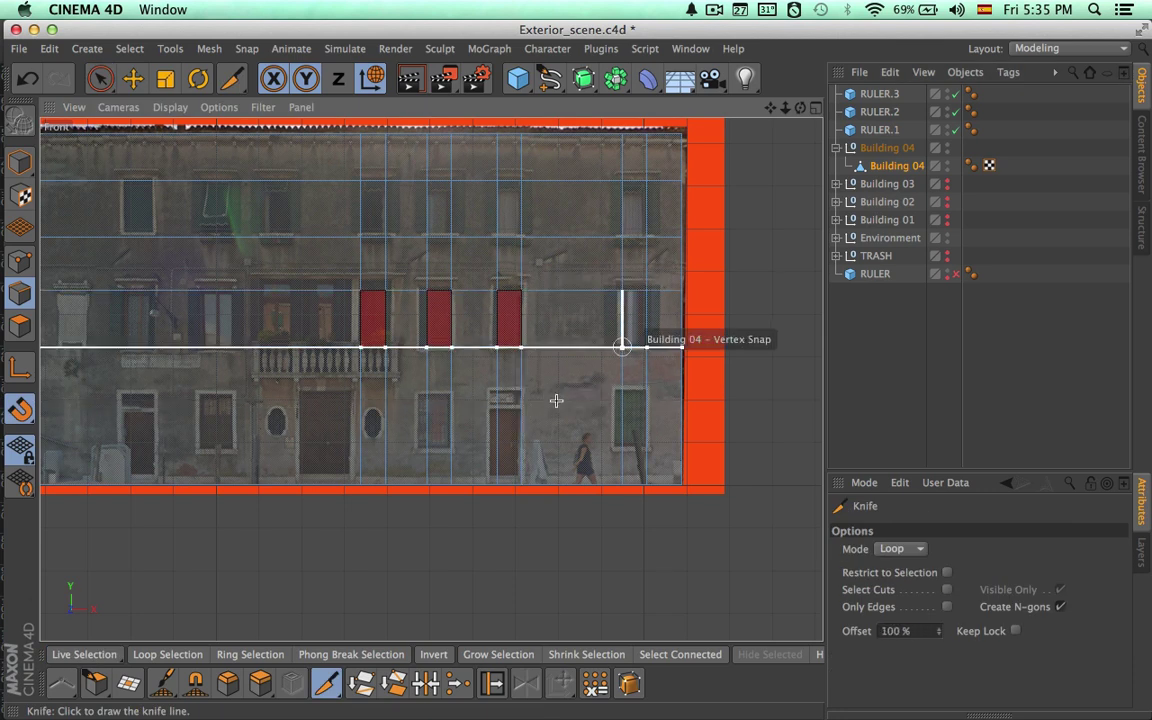
scroll(493, 403, up, 5)
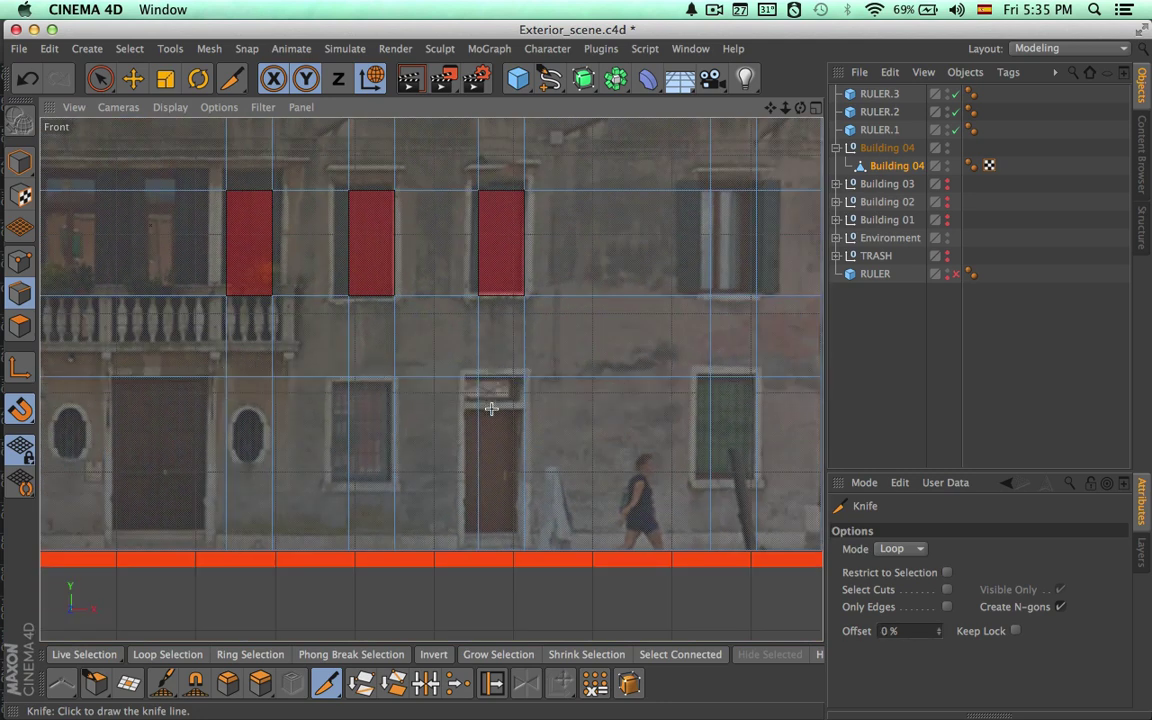
scroll(520, 421, down, 5)
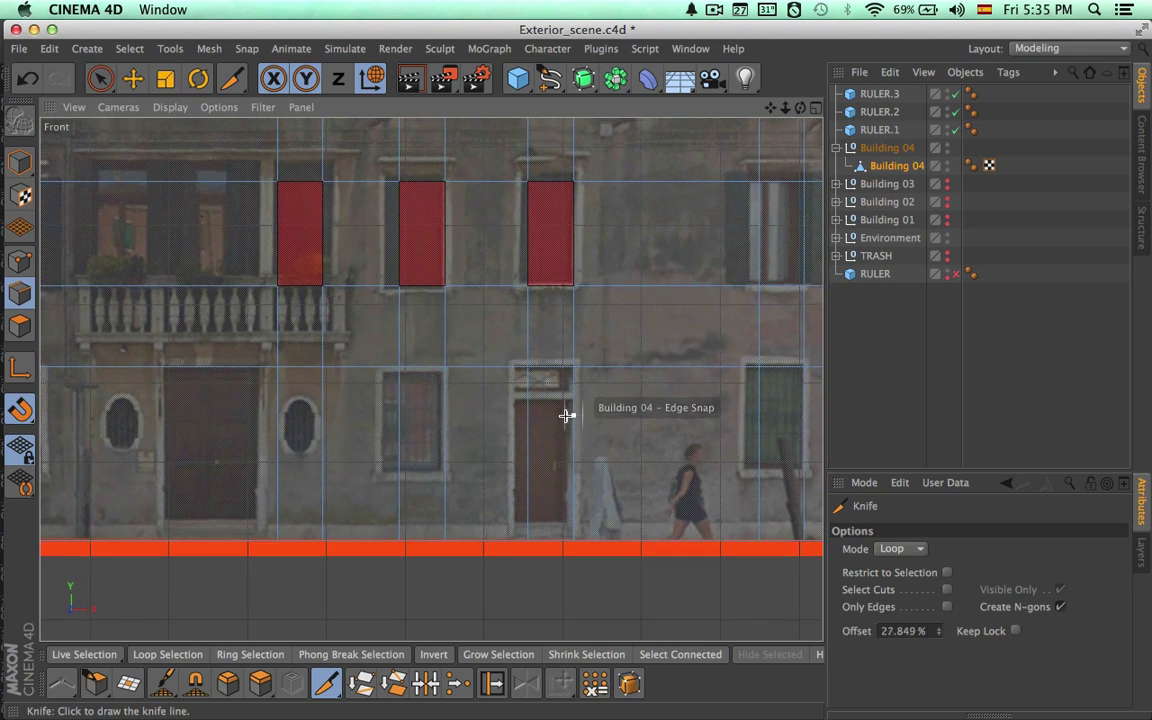
alt+middle_drag(527, 463, 549, 461)
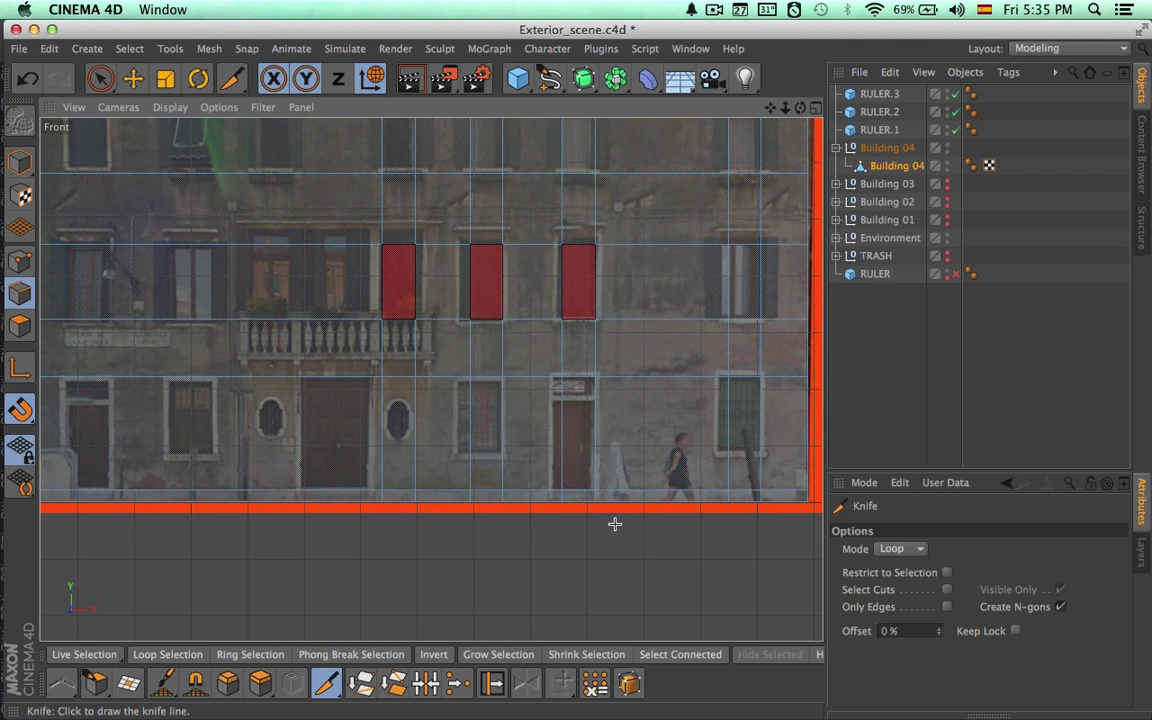
scroll(614, 525, up, 4)
middle_drag(648, 498, 640, 507)
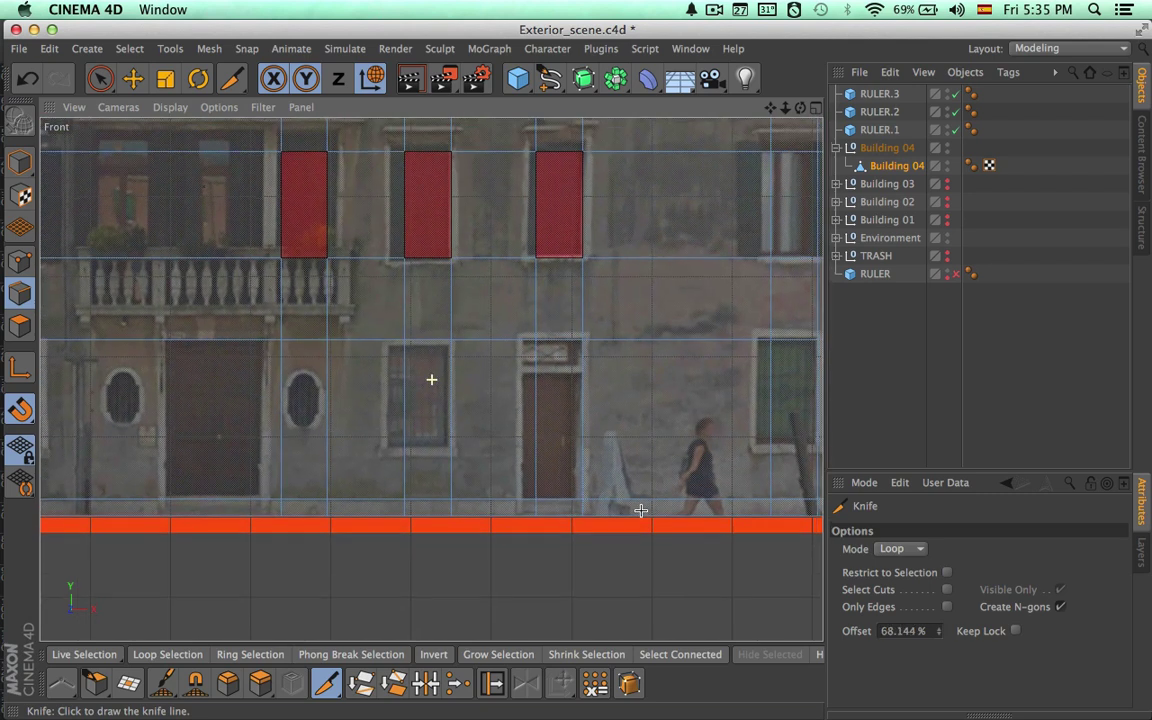
scroll(648, 470, down, 3)
scroll(585, 467, down, 3)
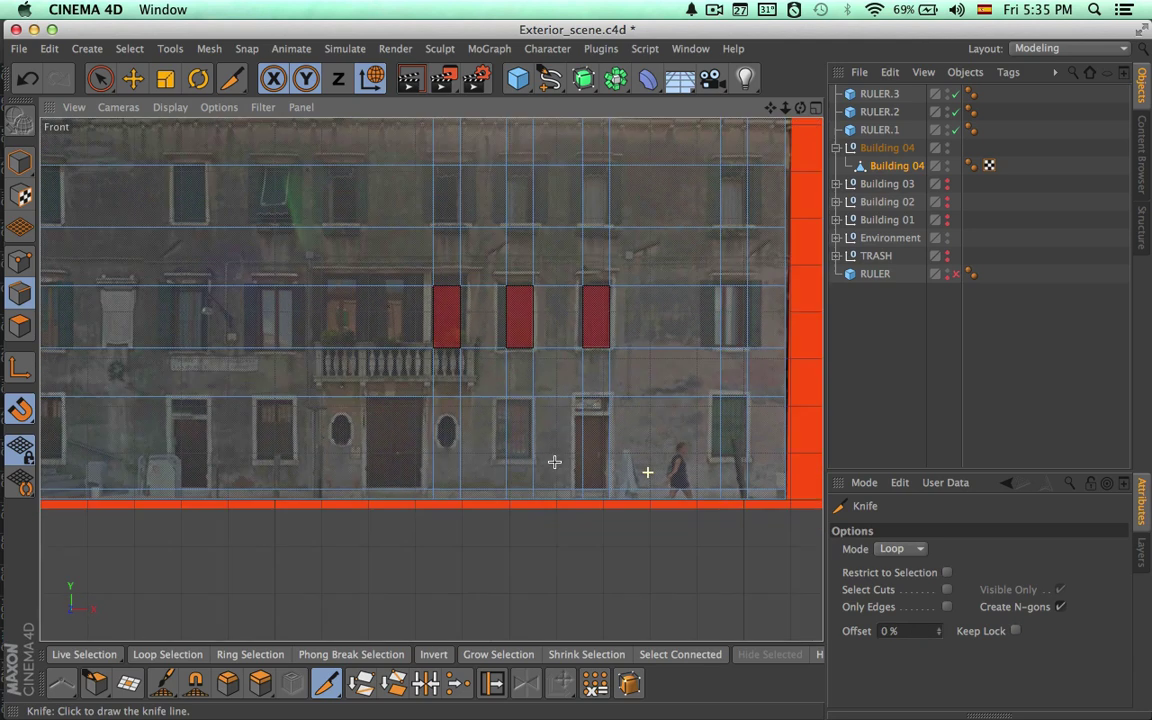
Cut vertical loops through Building 04 along both sides of the large central door.
middle_drag(630, 442, 683, 463)
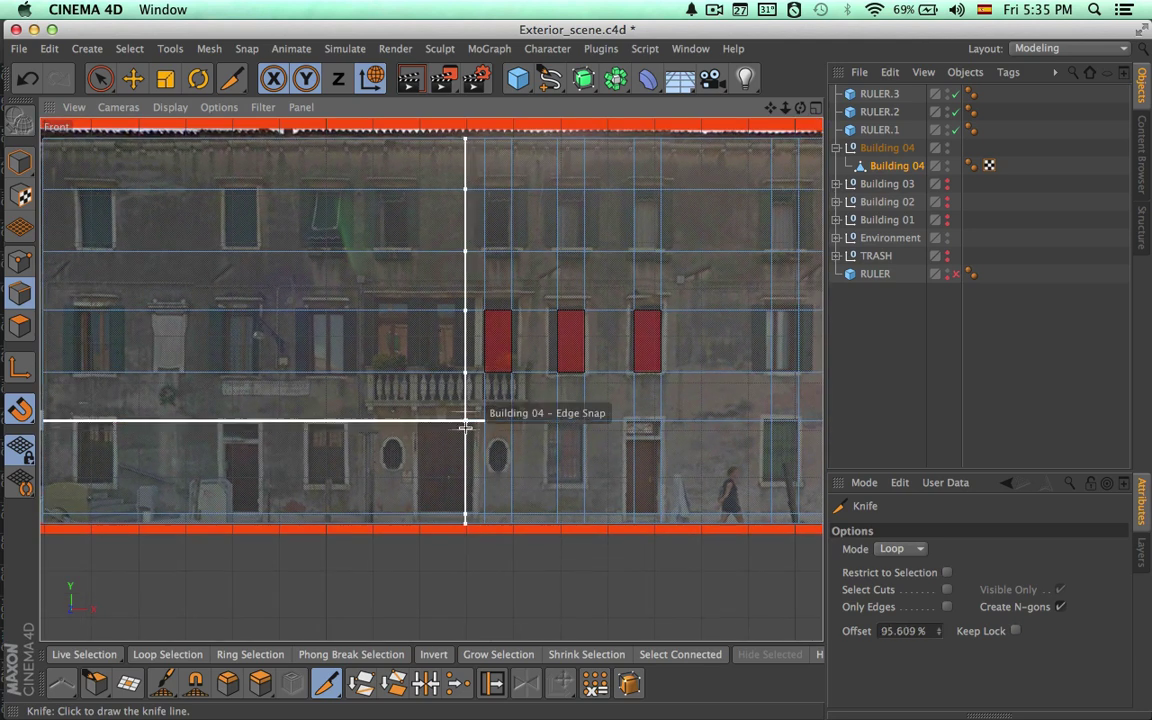
scroll(460, 451, up, 7)
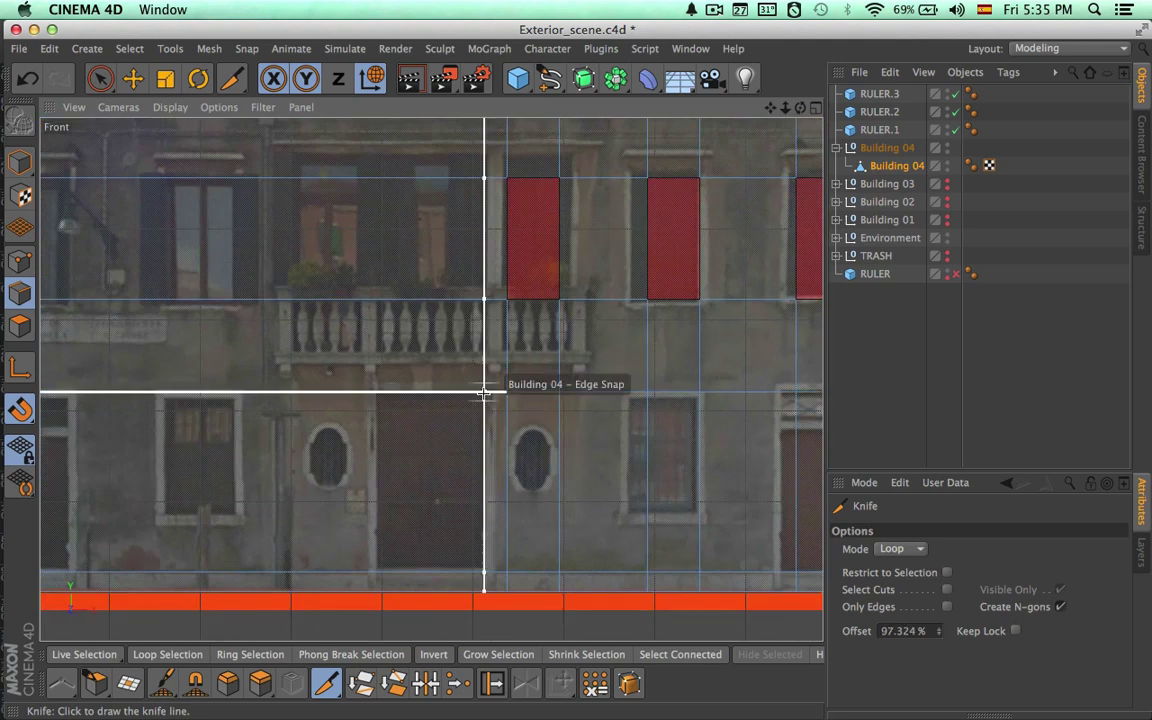
click(376, 391)
scroll(520, 380, down, 8)
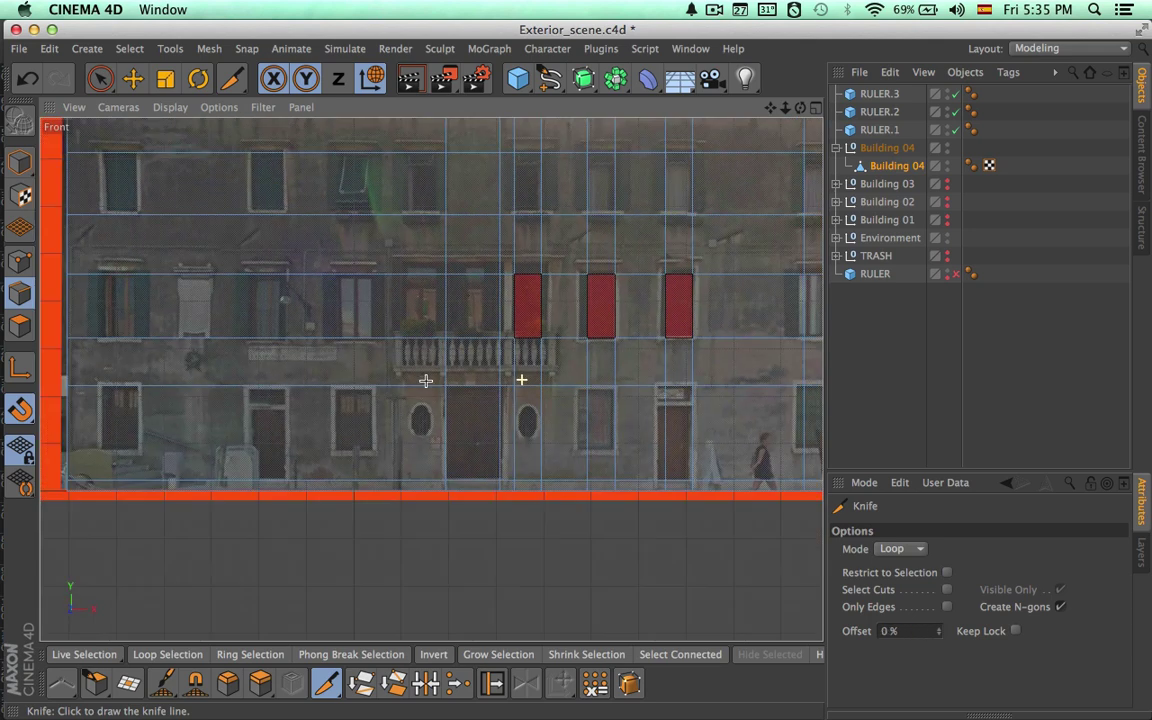
alt+middle_drag(476, 316, 481, 368)
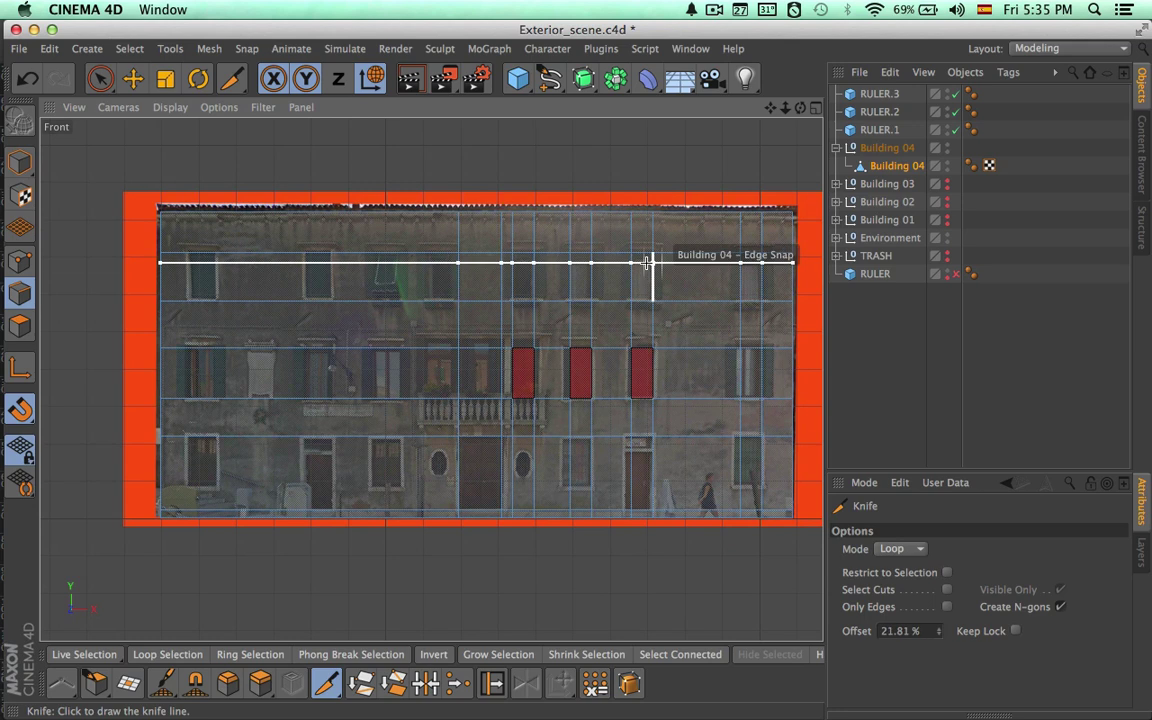
Maximize the Perspective view and delete RULER.1, RULER.2 and RULER.3.
click(893, 165)
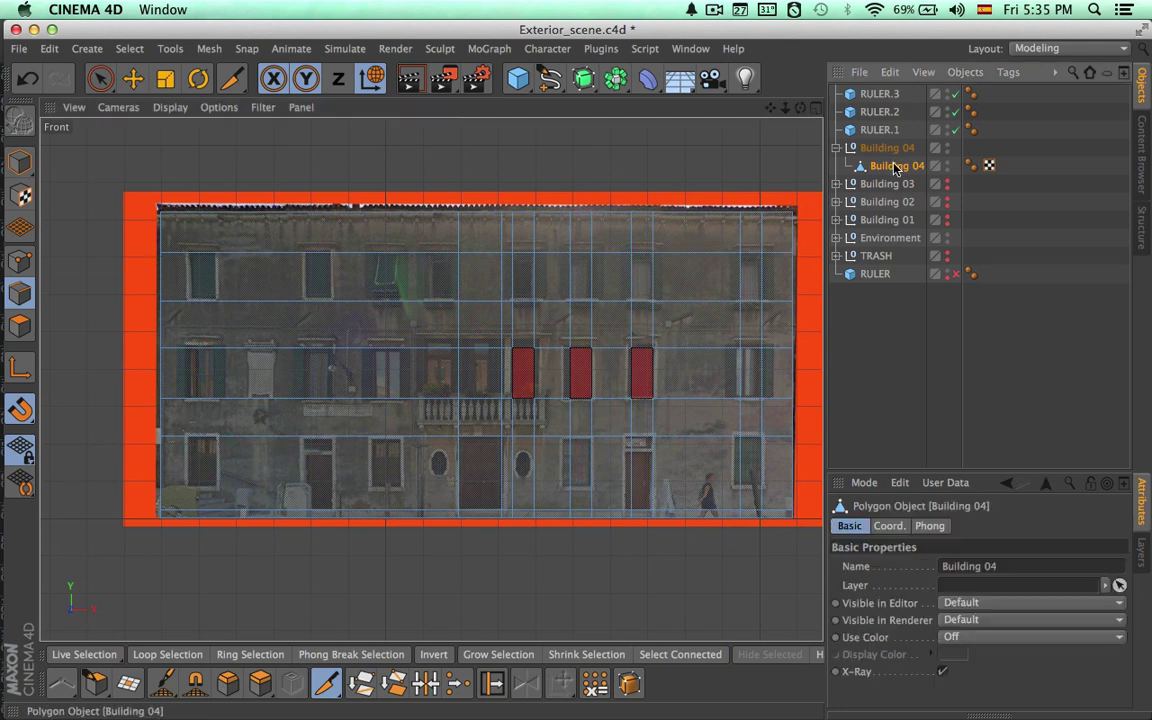
click(815, 108)
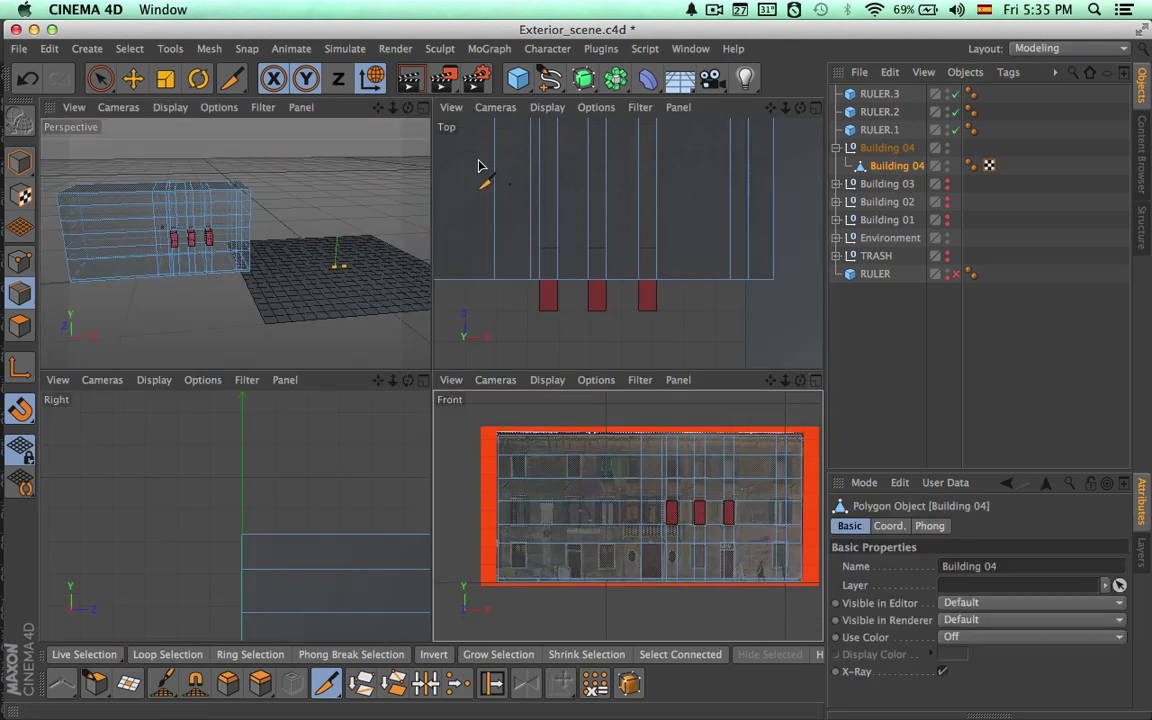
click(390, 102)
click(893, 131)
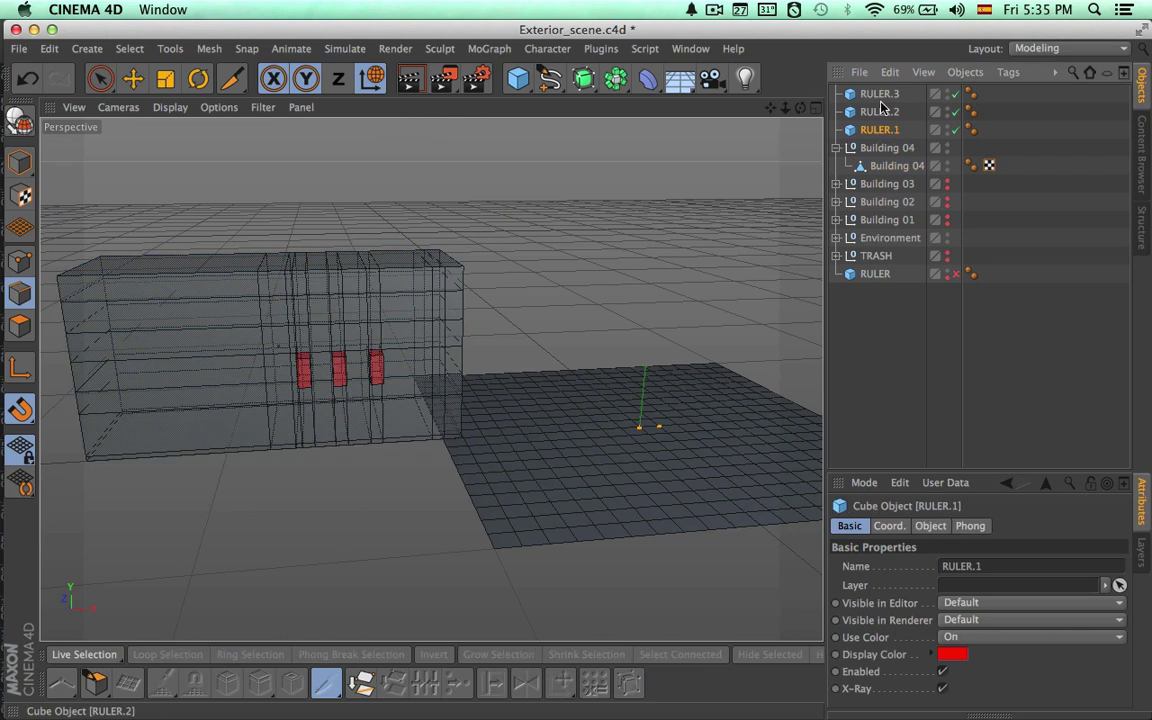
key(Delete)
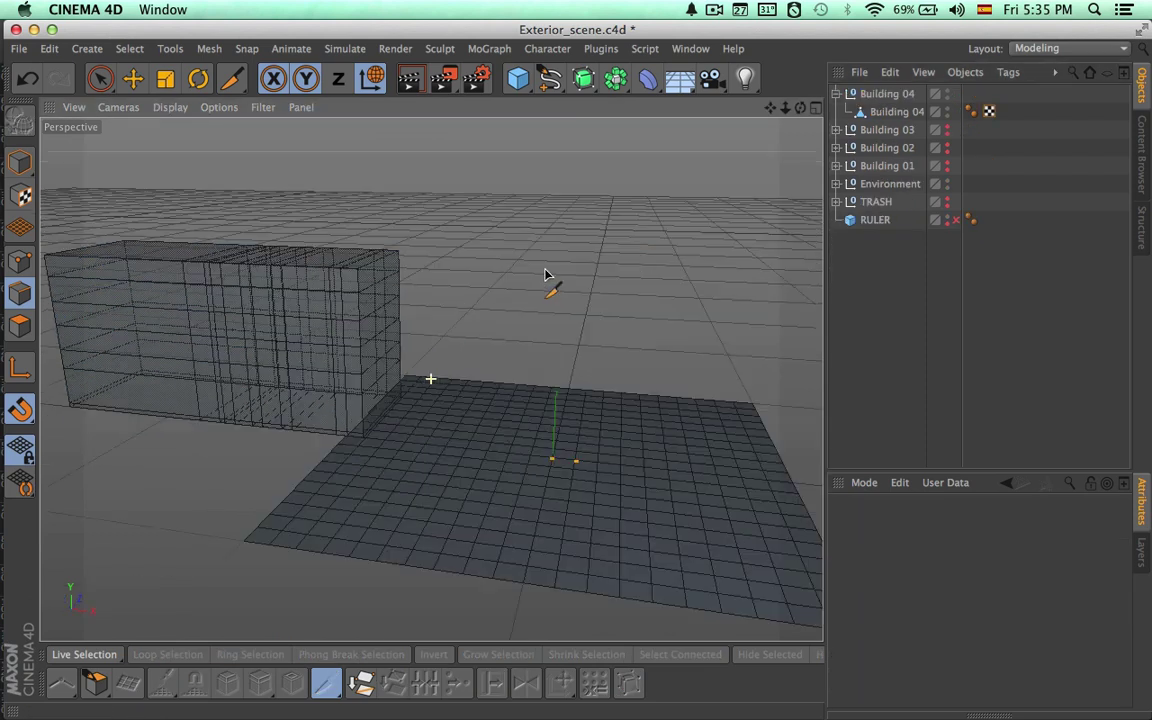
In point mode with Only Select Visible Elements off, select and delete the points at the uncut far end of Building 04.
click(904, 113)
alt+drag(484, 350, 424, 358)
alt+middle_drag(406, 355, 674, 352)
alt+drag(674, 356, 615, 330)
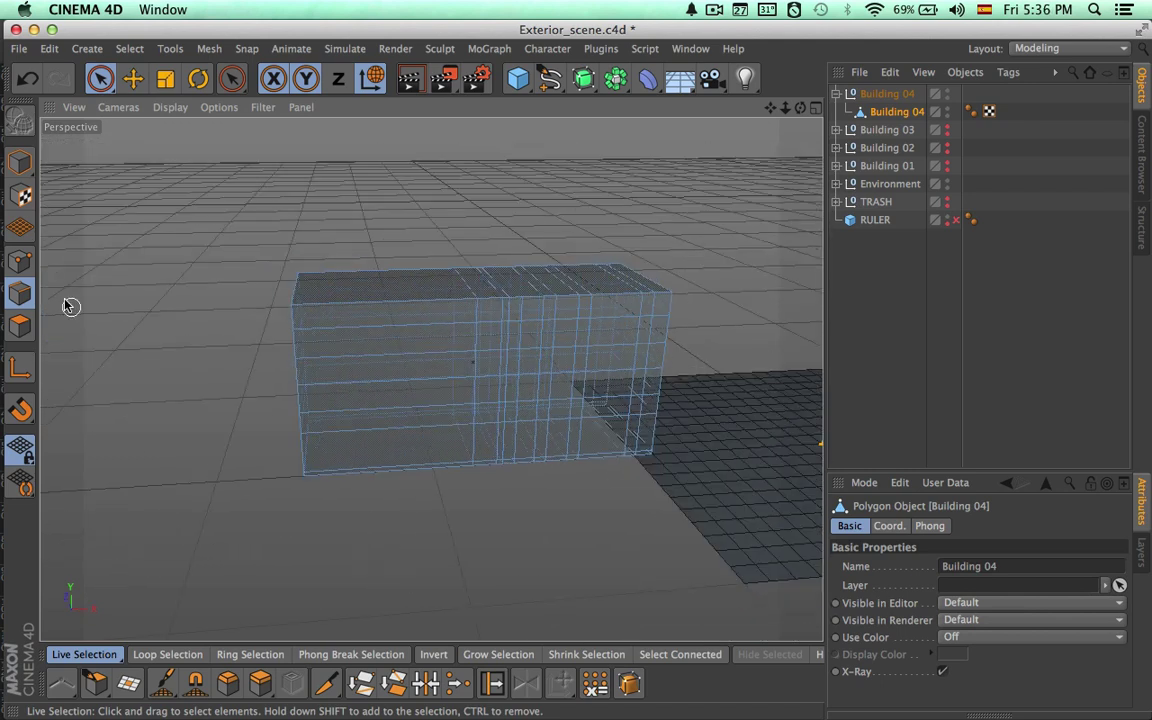
click(20, 261)
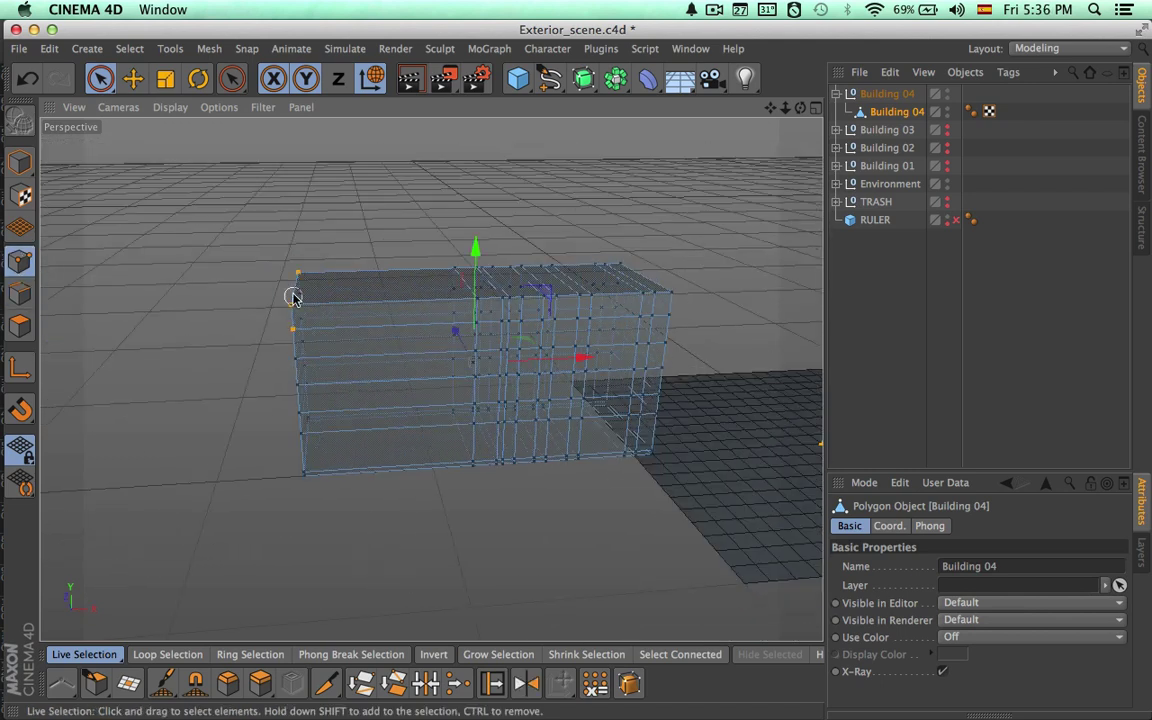
key(k)
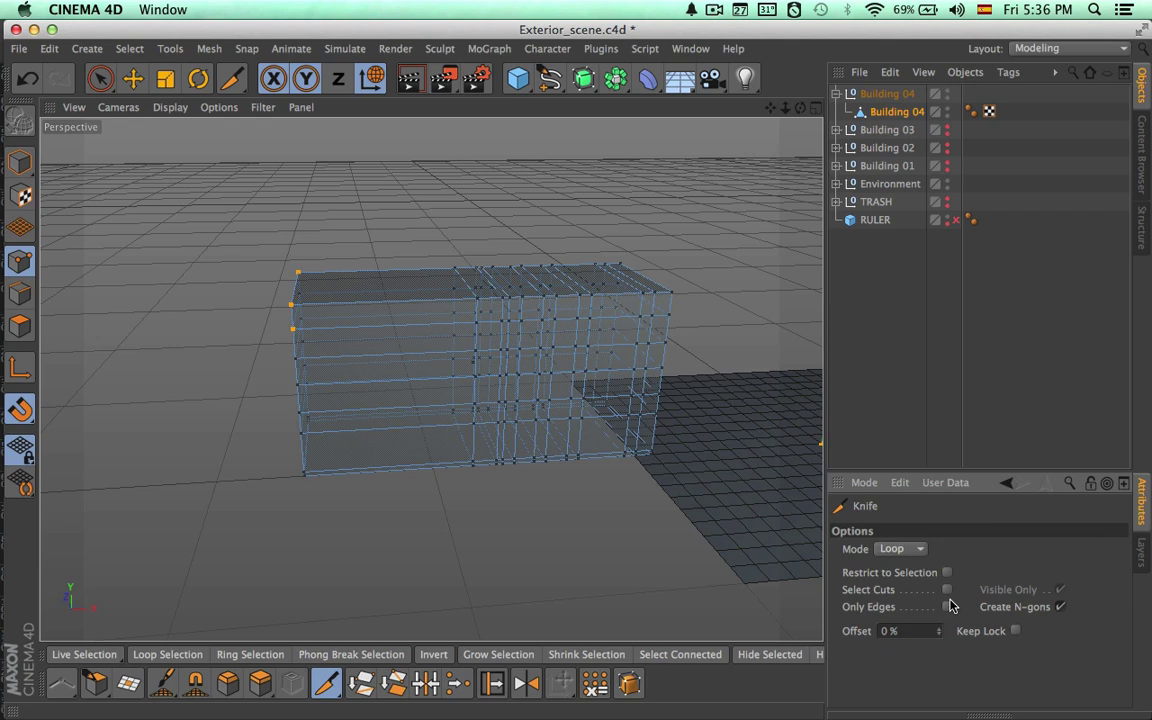
click(888, 114)
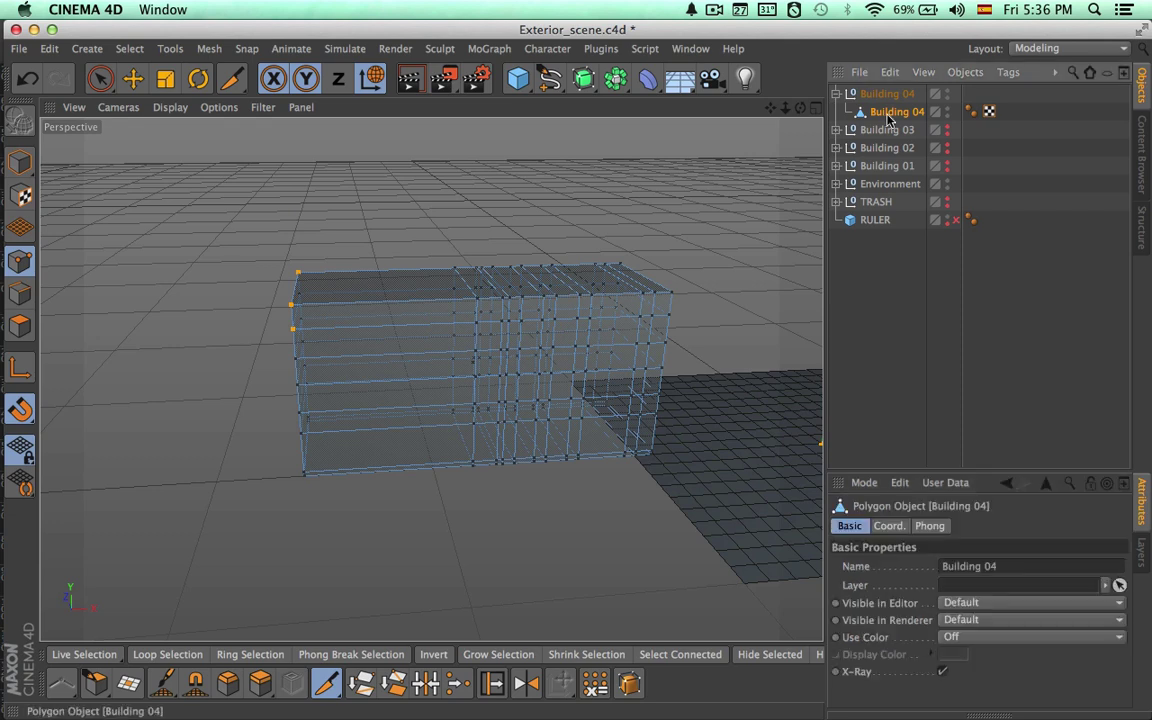
key(space)
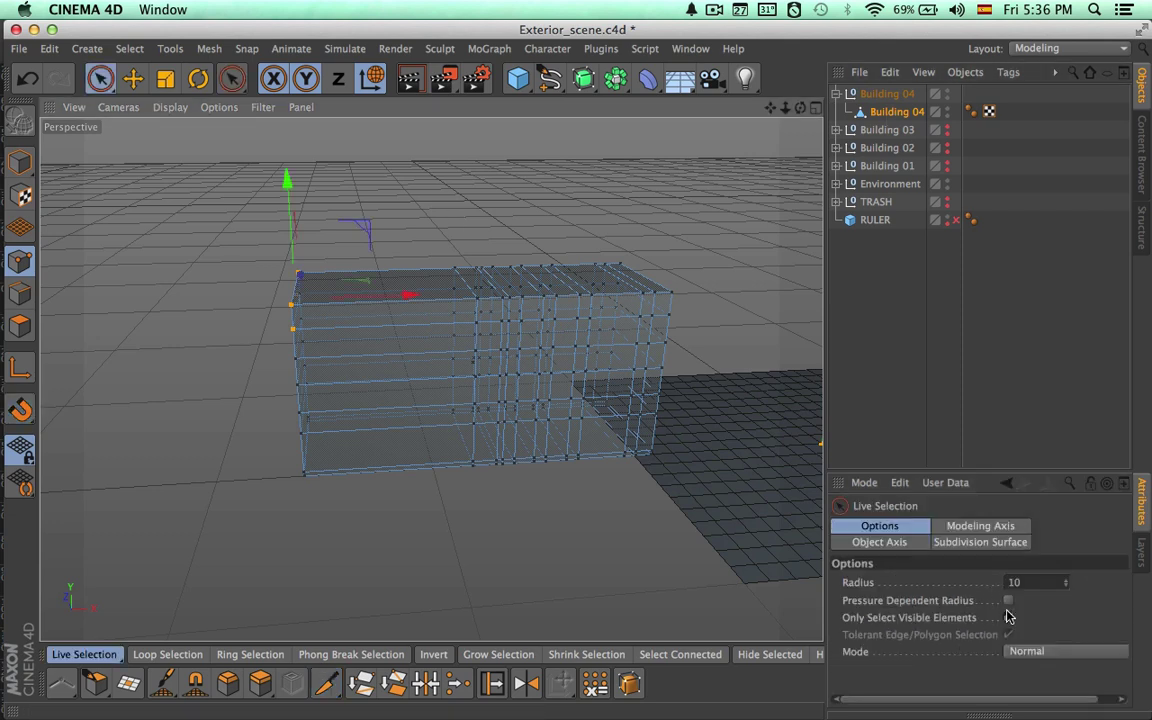
click(303, 474)
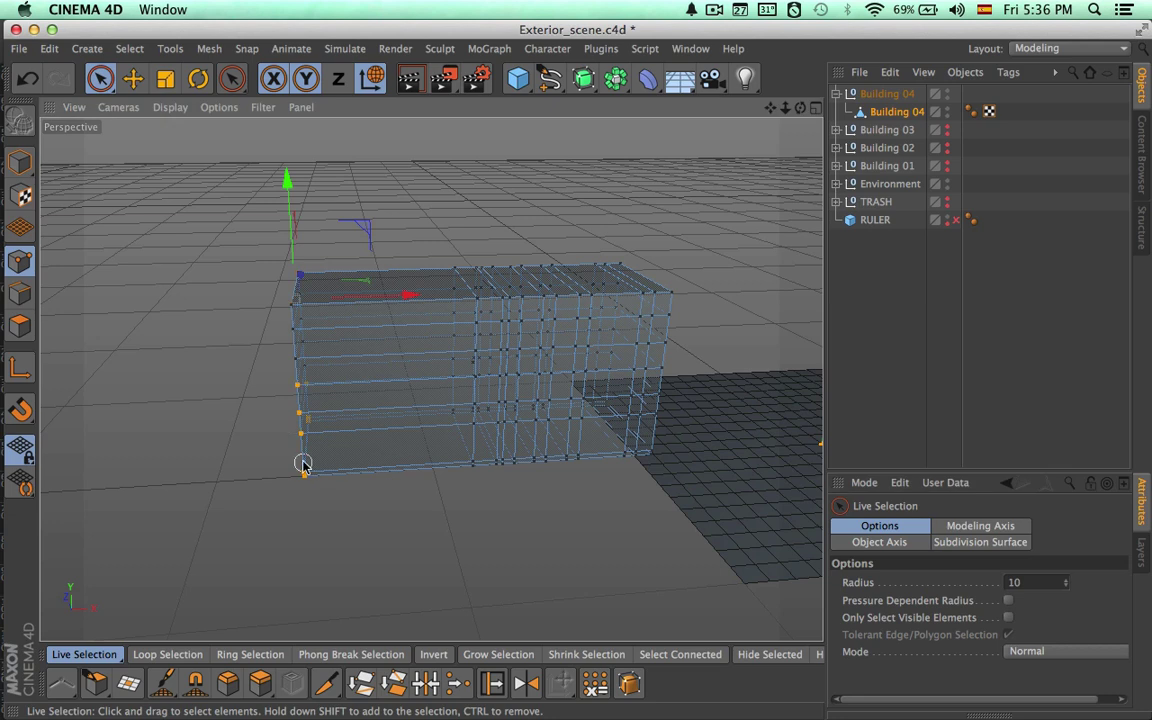
key(Delete)
alt+drag(429, 378, 371, 361)
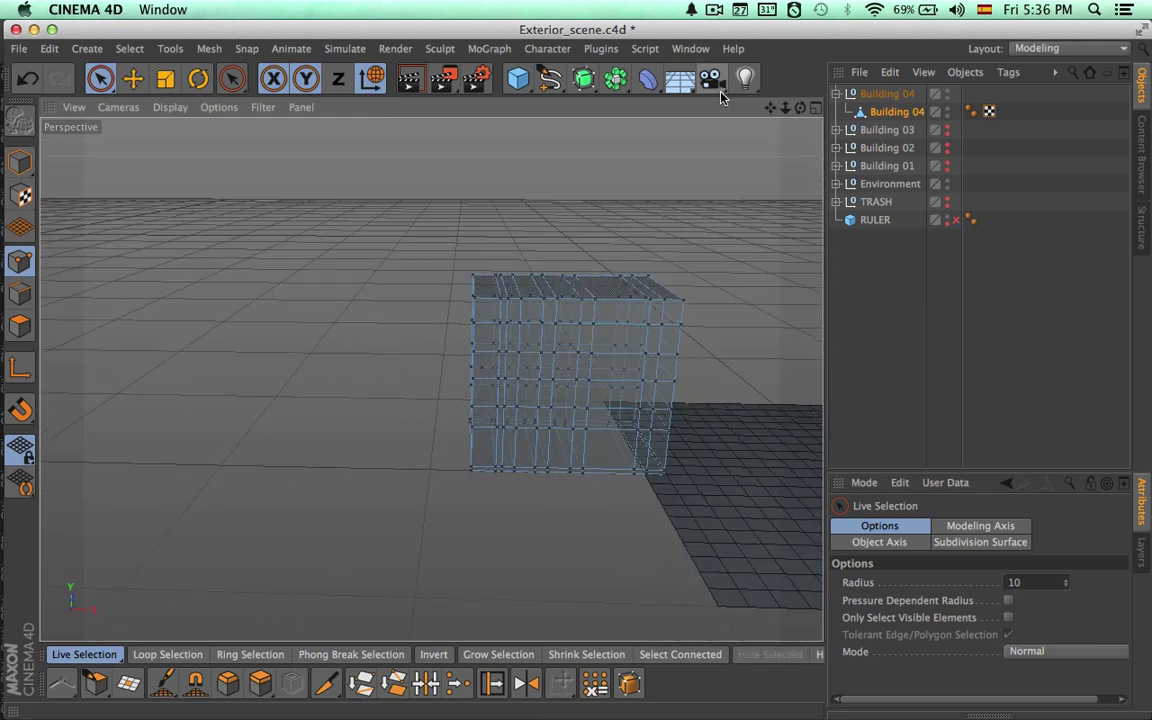
Add a Symmetry object and move it along X in the Front view to the middle of the central door.
click(614, 80)
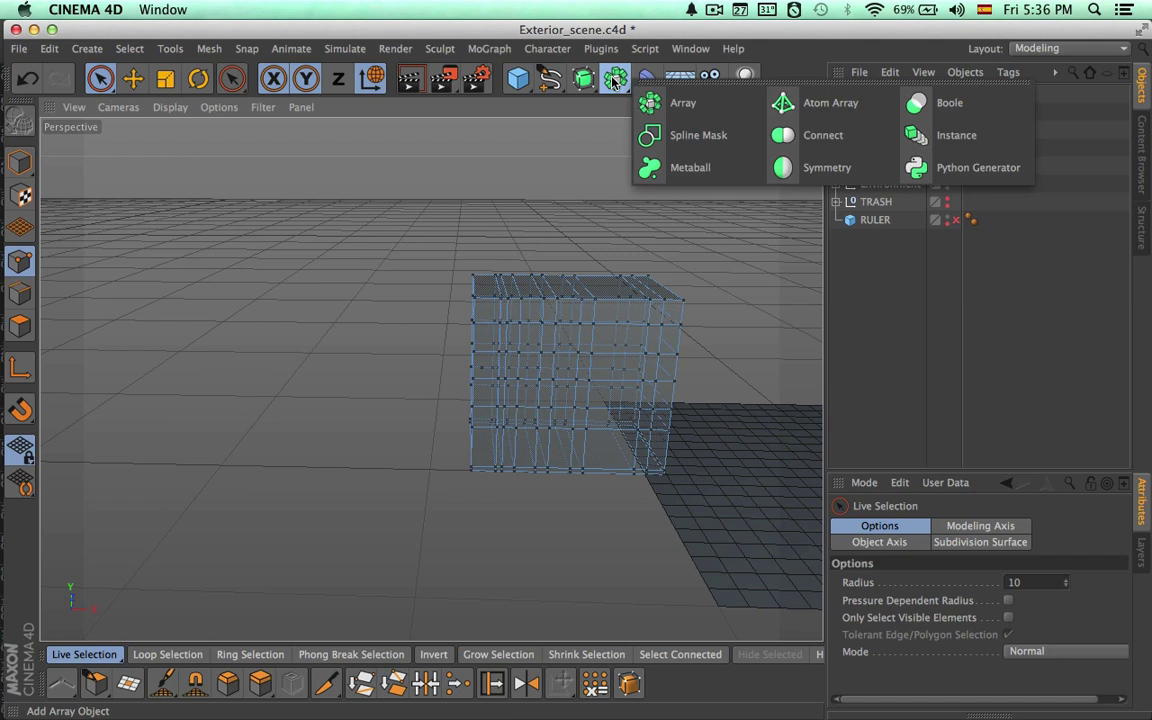
click(785, 166)
click(816, 108)
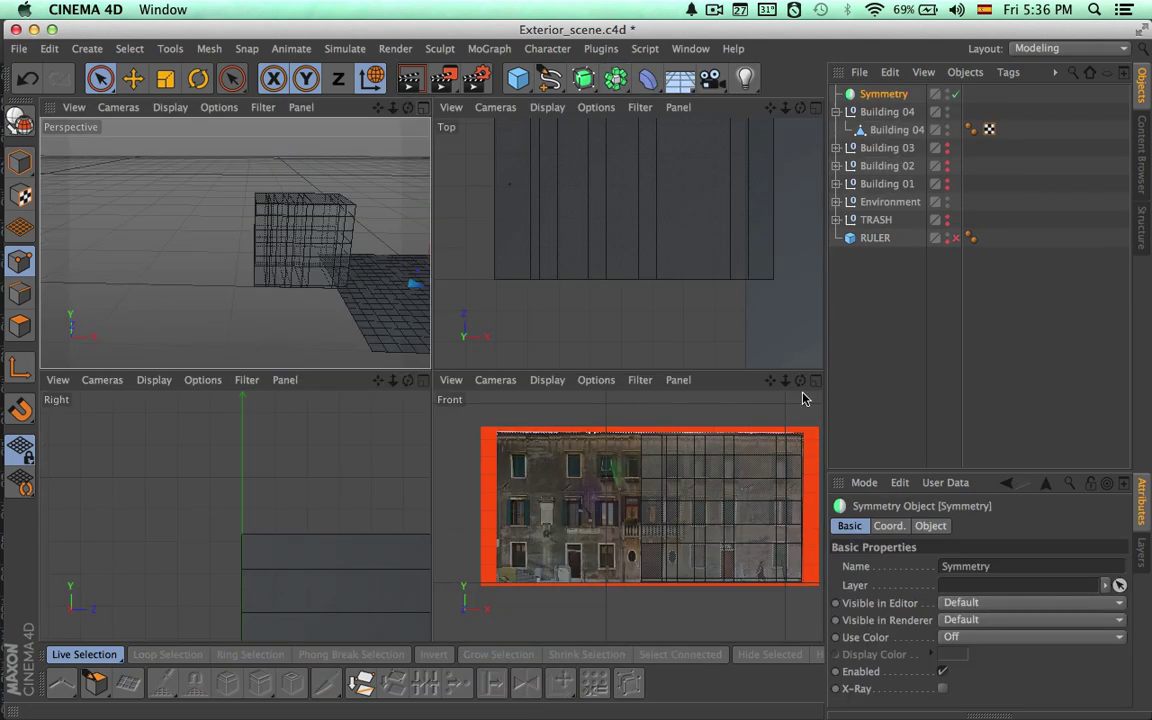
middle_click(736, 418)
middle_drag(727, 428, 257, 398)
drag(783, 486, 249, 496)
middle_drag(249, 496, 730, 500)
scroll(497, 538, up, 5)
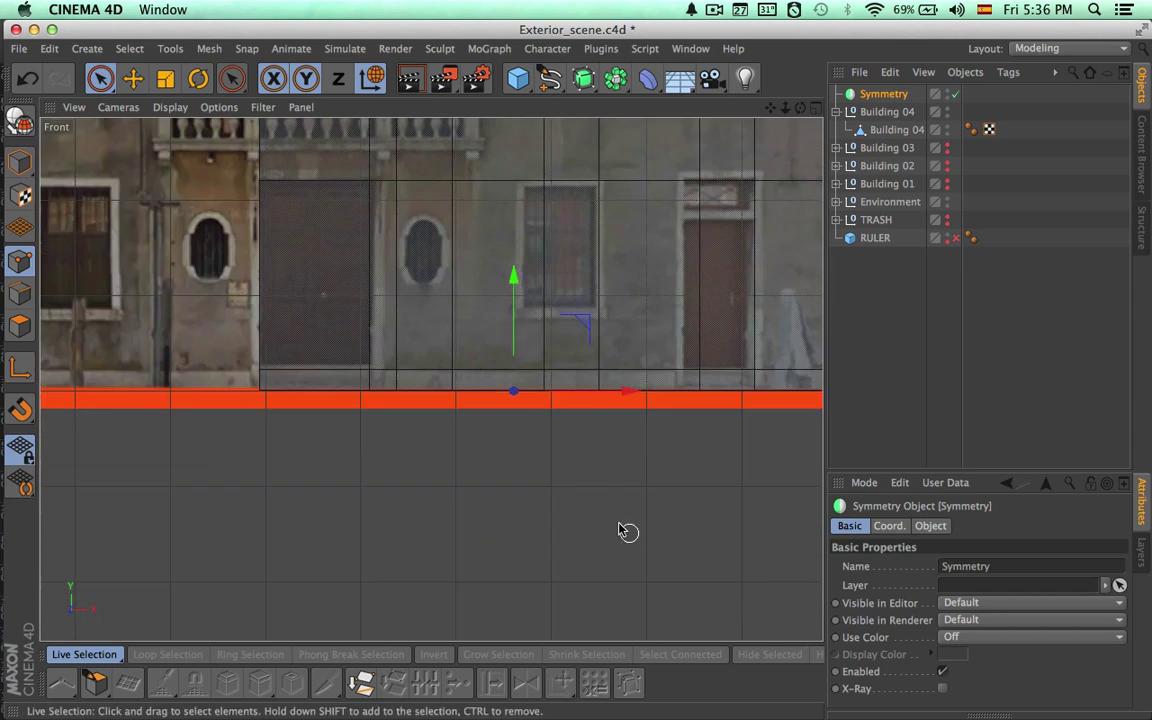
middle_drag(568, 509, 692, 566)
drag(729, 494, 455, 430)
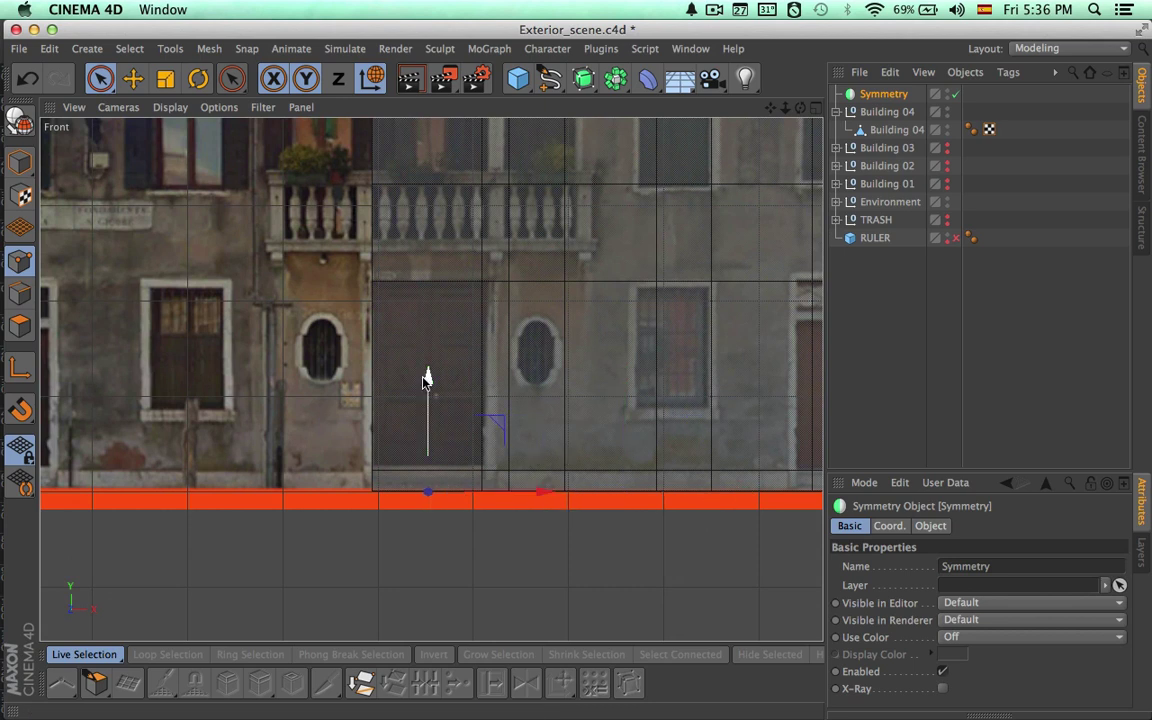
scroll(460, 420, down, 6)
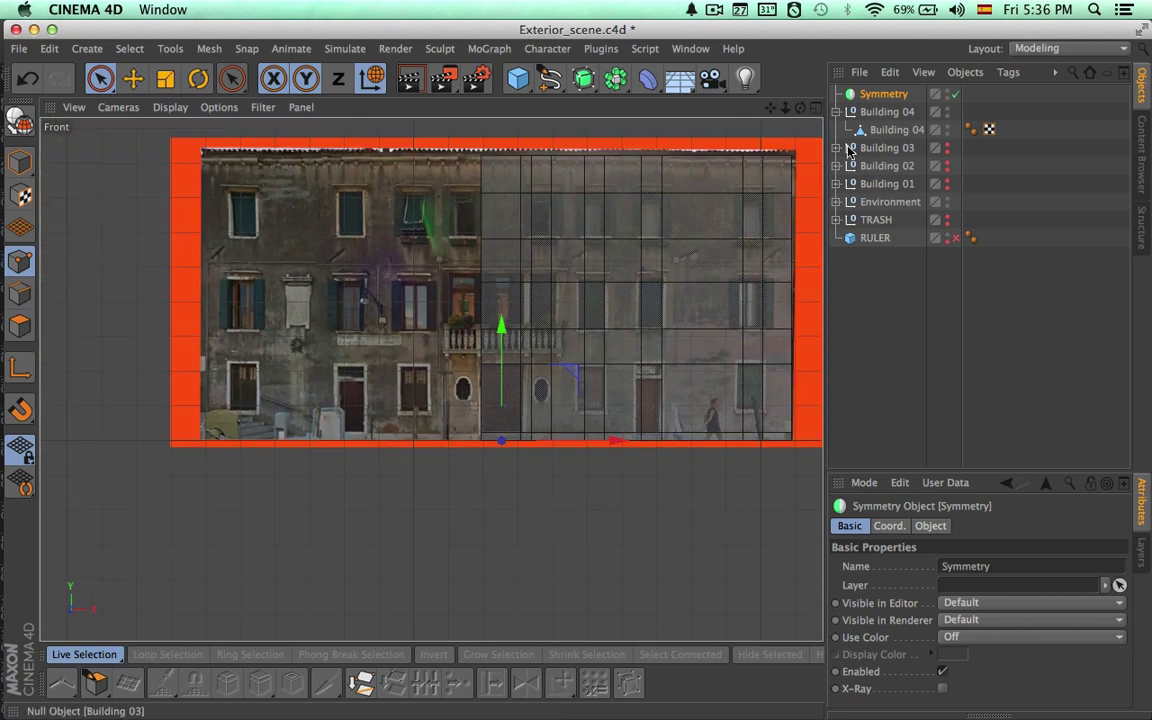
Nest the Building 04 mesh under Symmetry and shift its inner edge points along X to meet the mirrored half at the door's centre.
click(872, 134)
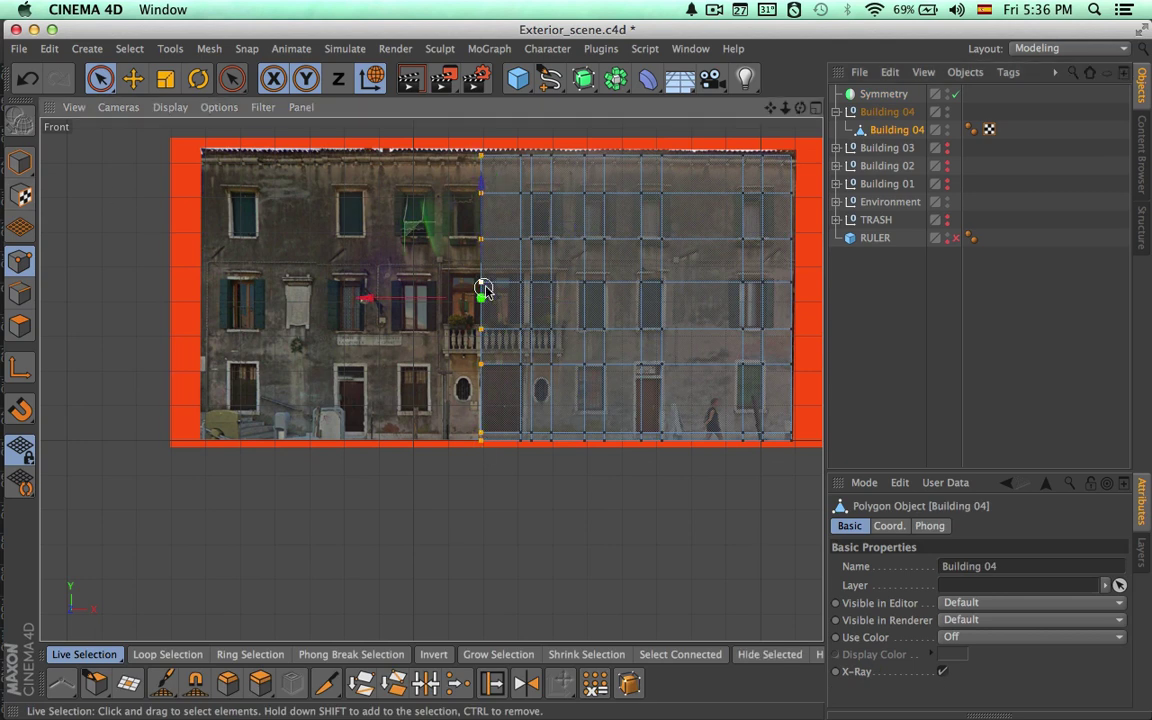
drag(483, 289, 446, 298)
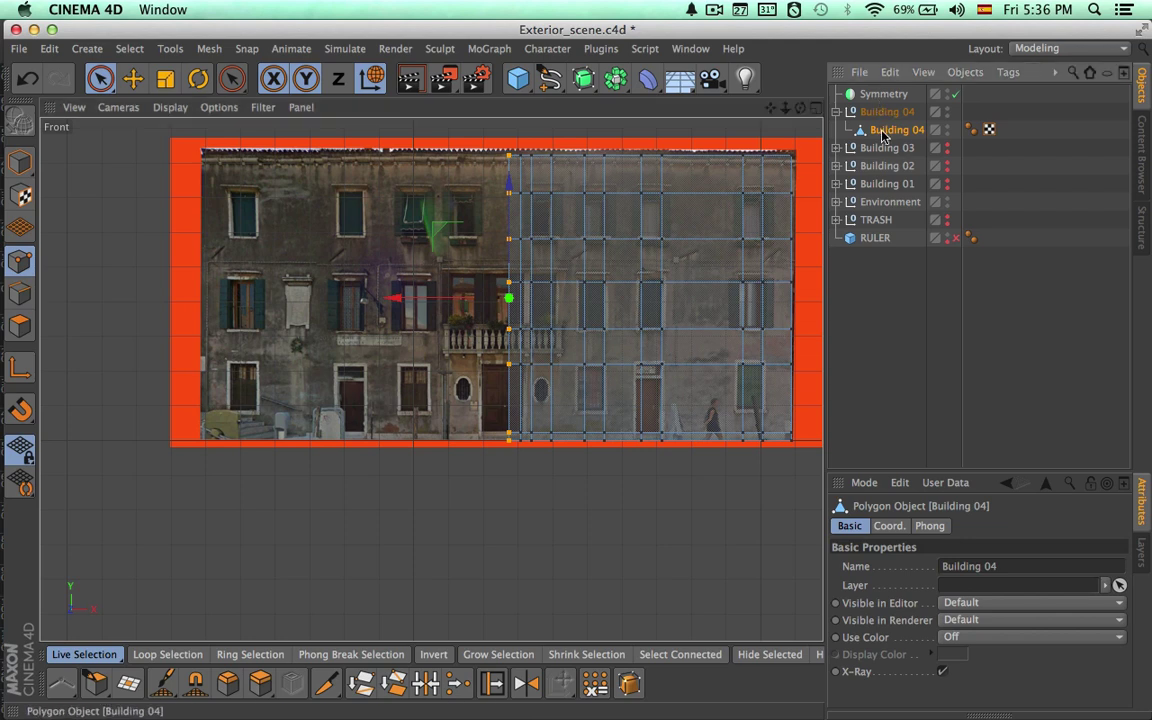
drag(884, 97, 884, 96)
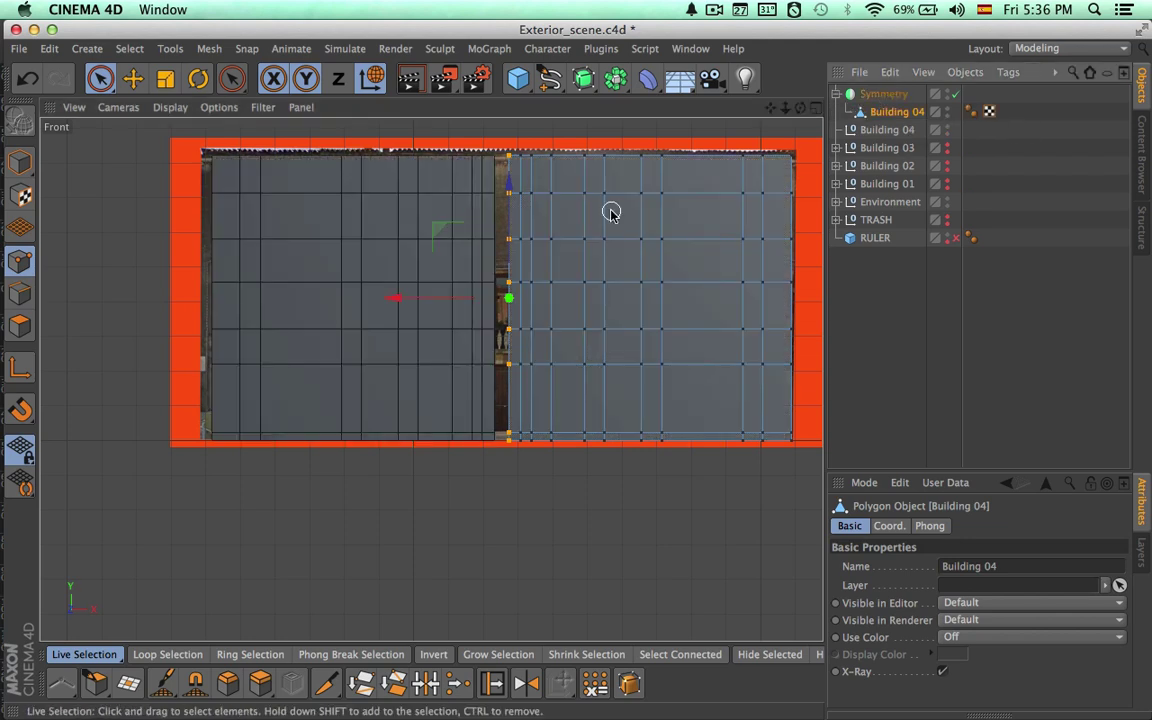
drag(457, 305, 449, 300)
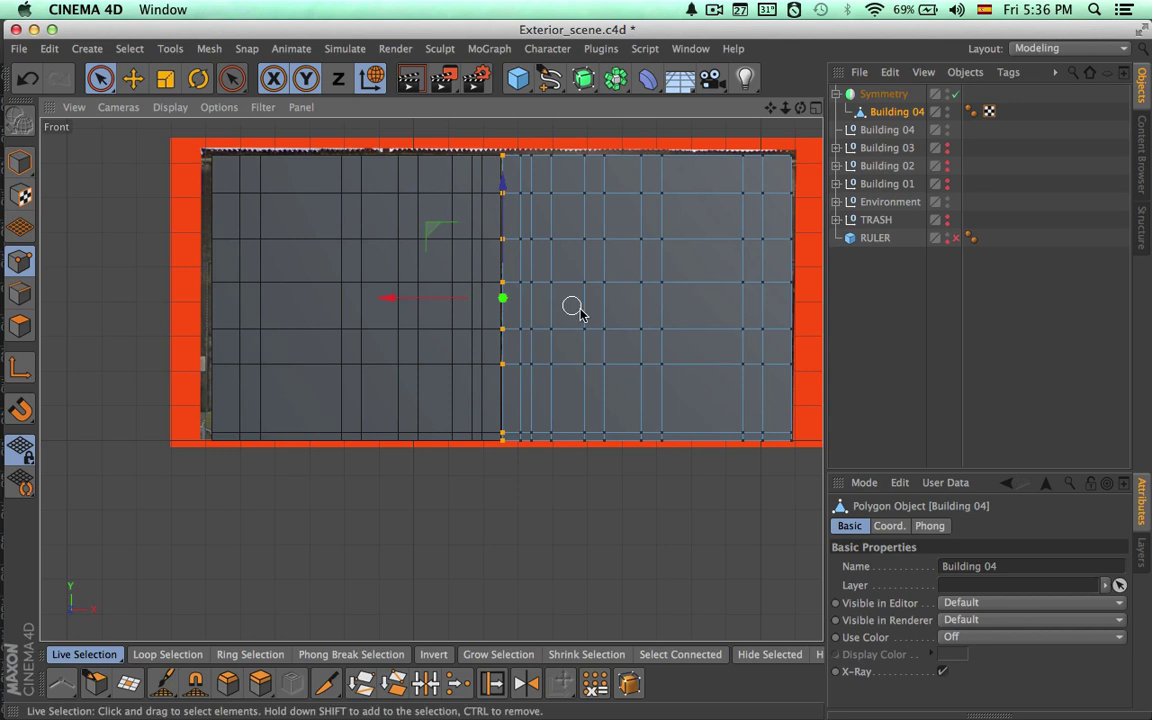
Turn on X-Ray for the Symmetry object and compare the mirrored cuts with the windows and doors in the facade reference.
drag(779, 117, 822, 110)
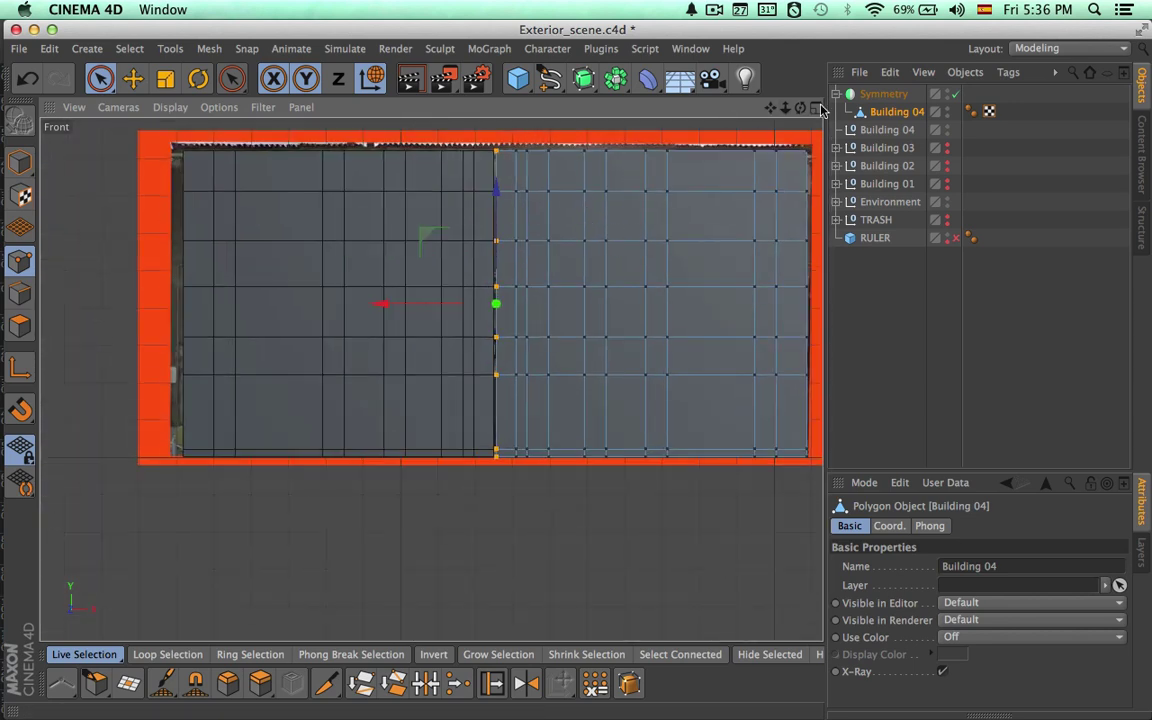
click(884, 96)
click(941, 688)
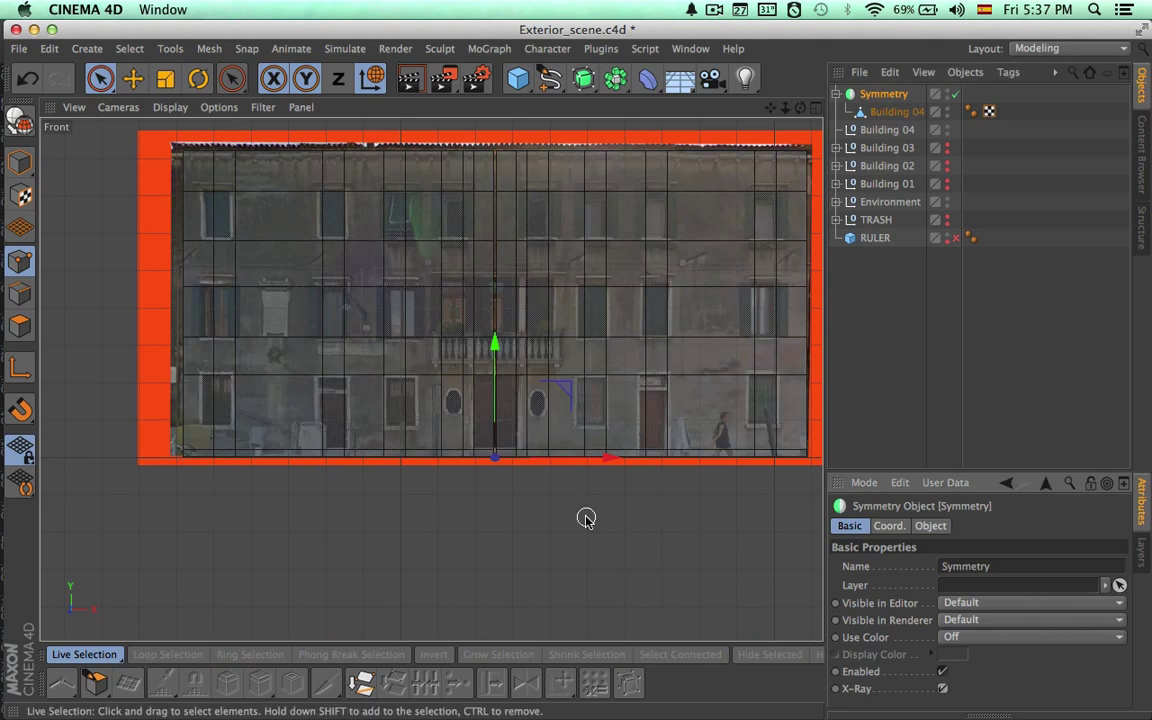
scroll(386, 352, up, 5)
scroll(444, 342, down, 5)
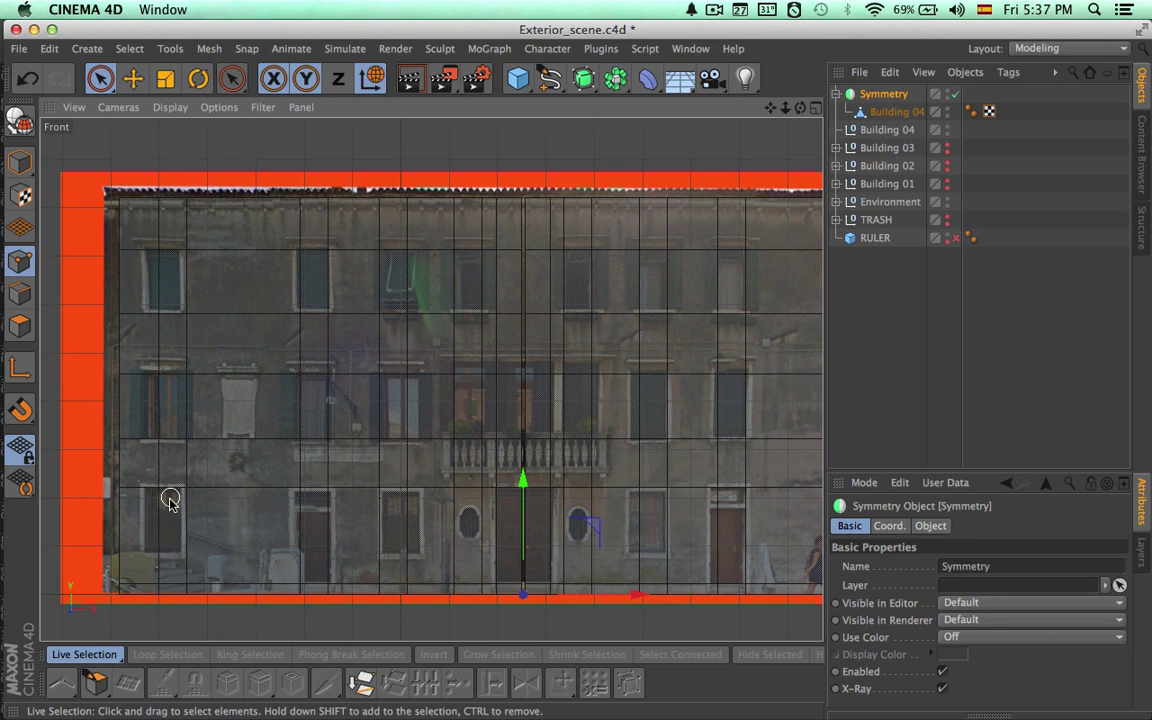
scroll(332, 521, down, 3)
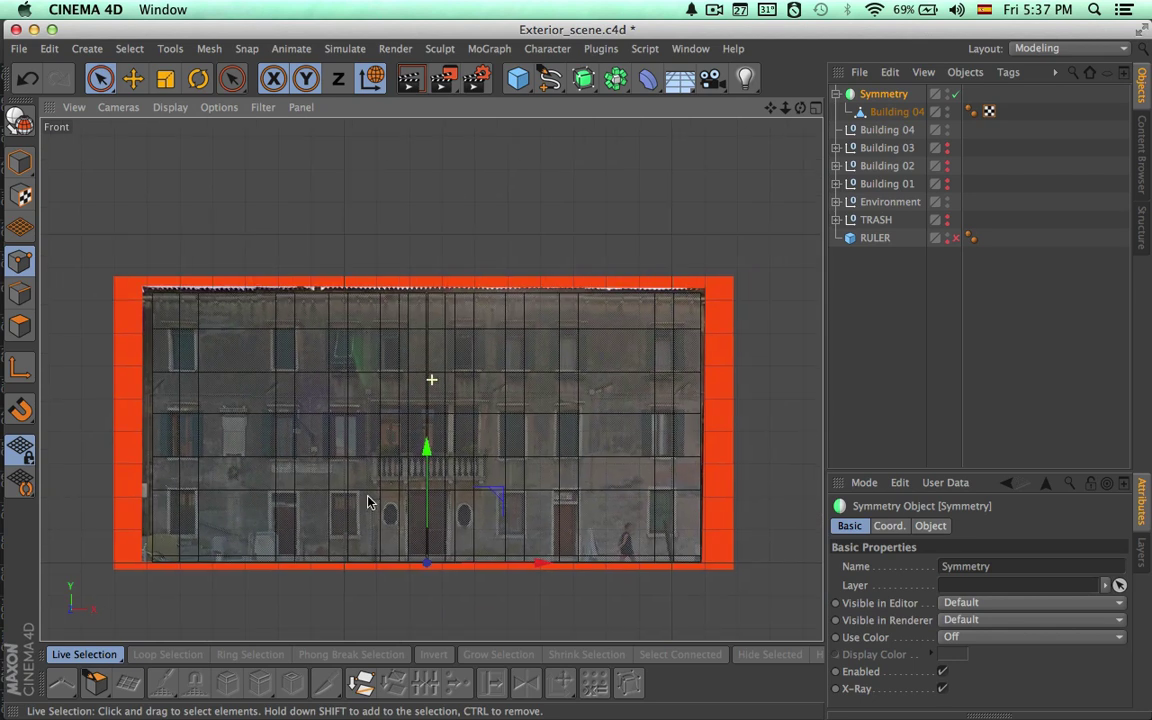
scroll(252, 535, up, 3)
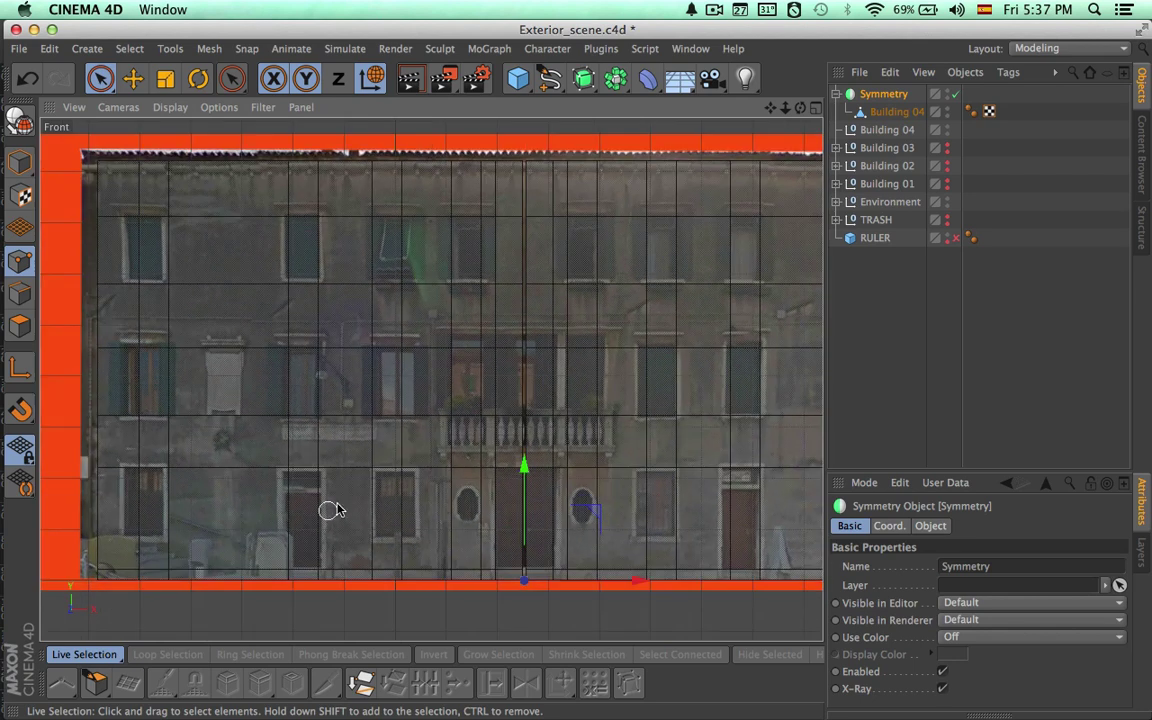
scroll(560, 467, down, 2)
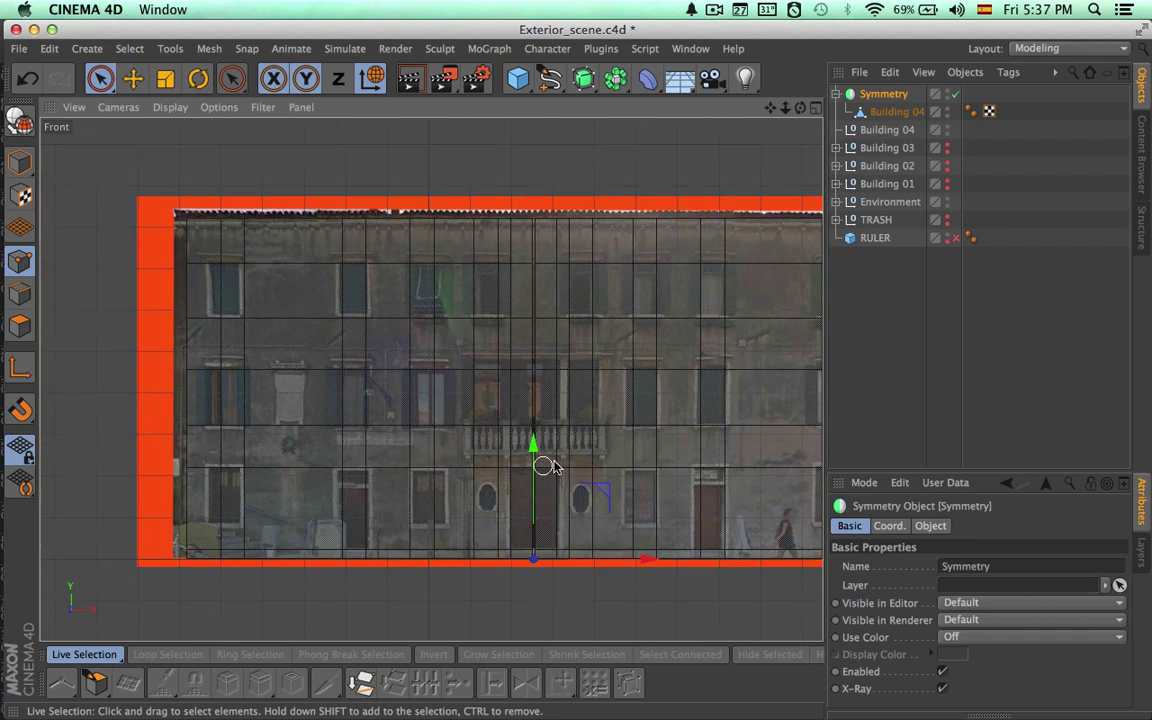
alt+middle_drag(568, 454, 544, 454)
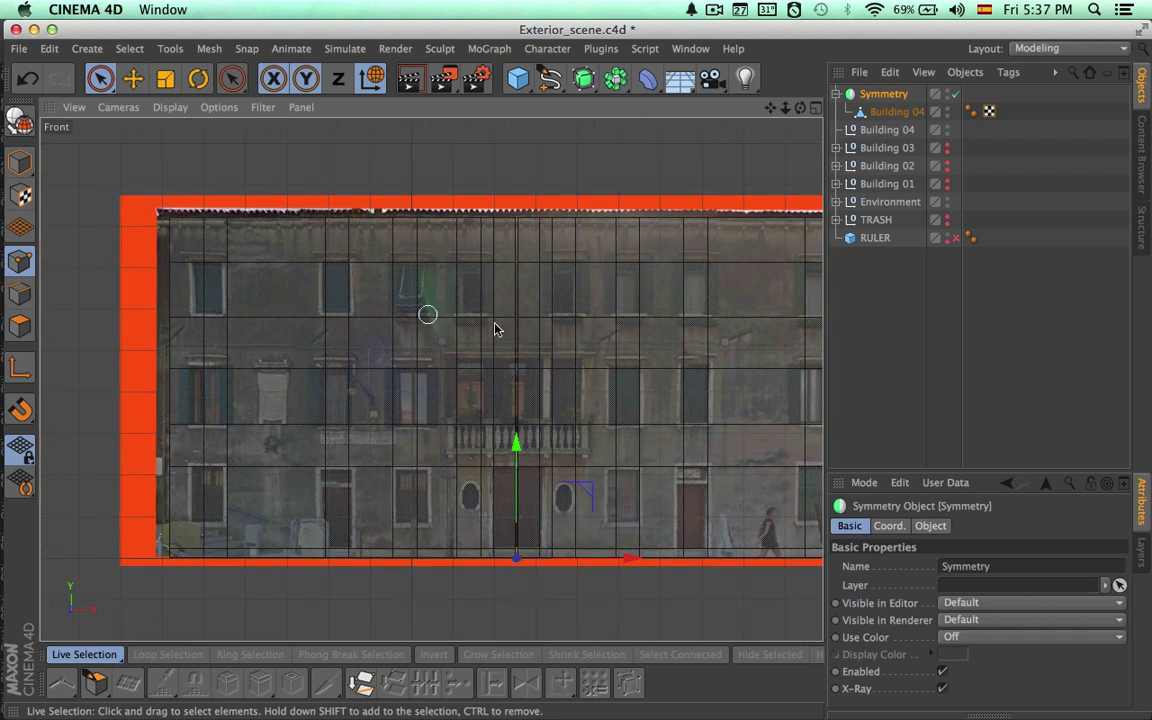
Maximize the Perspective view and convert the Symmetry object into an editable object.
click(816, 108)
click(424, 109)
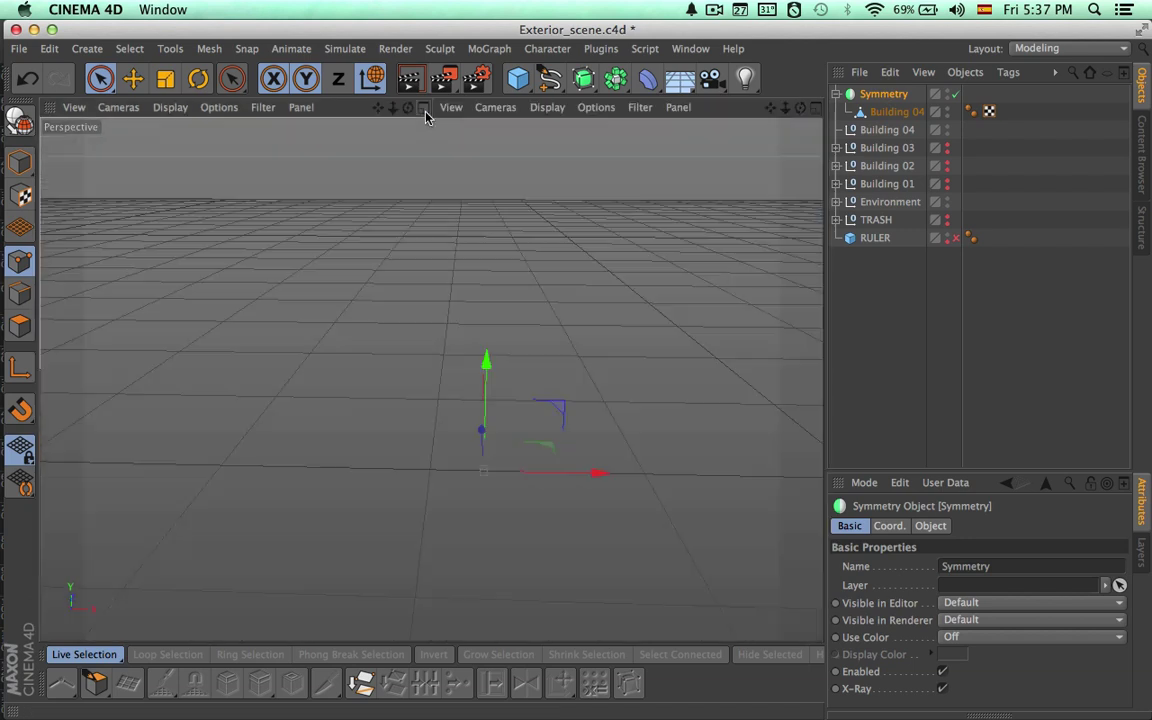
alt+drag(475, 252, 650, 214)
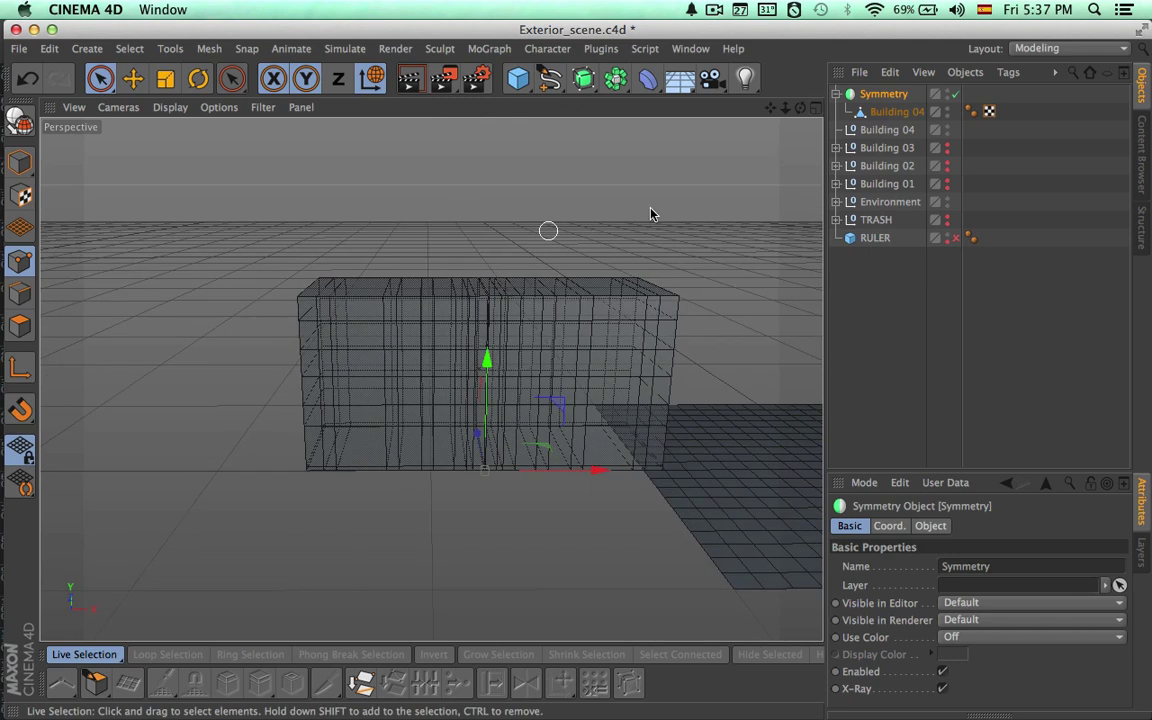
double_click(887, 111)
click(883, 94)
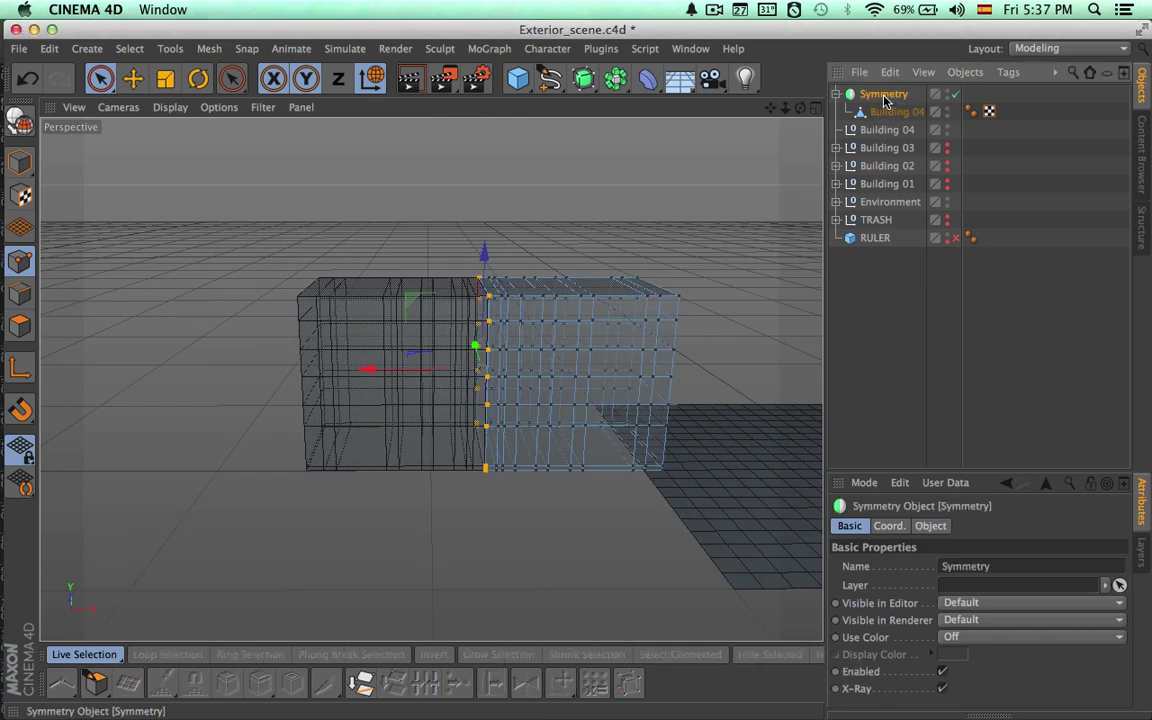
click(22, 121)
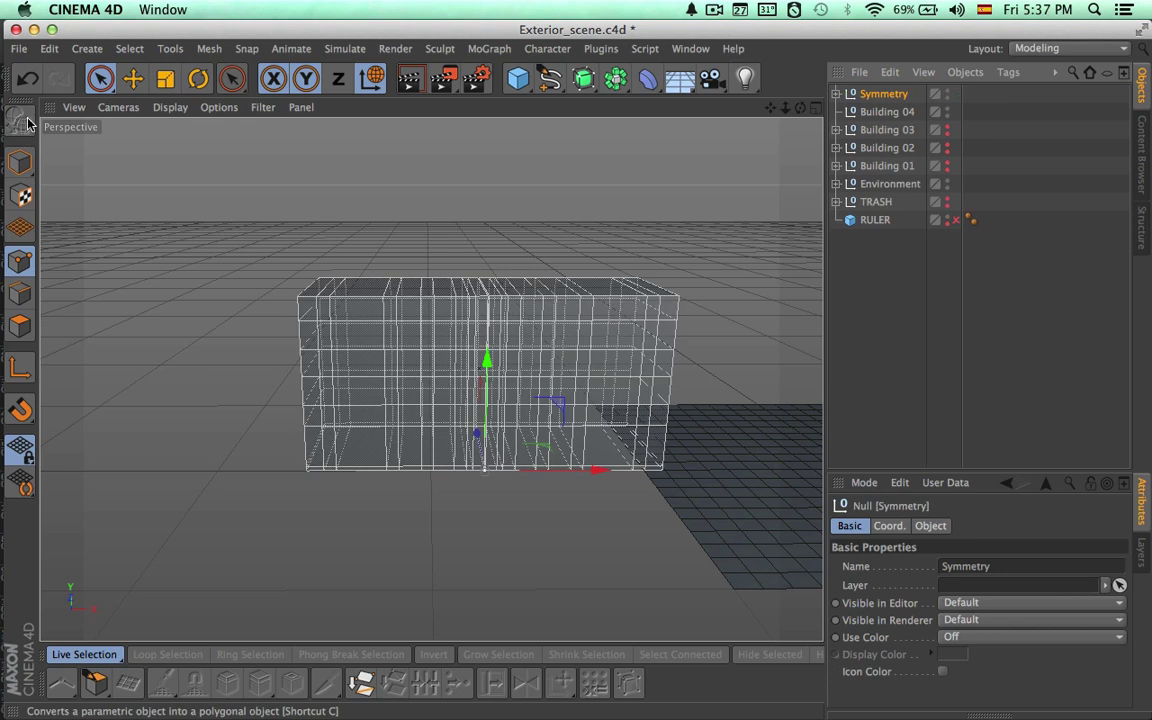
Move the Building 04 mesh out of the Symmetry null and delete the empty null.
drag(883, 94, 883, 89)
click(882, 111)
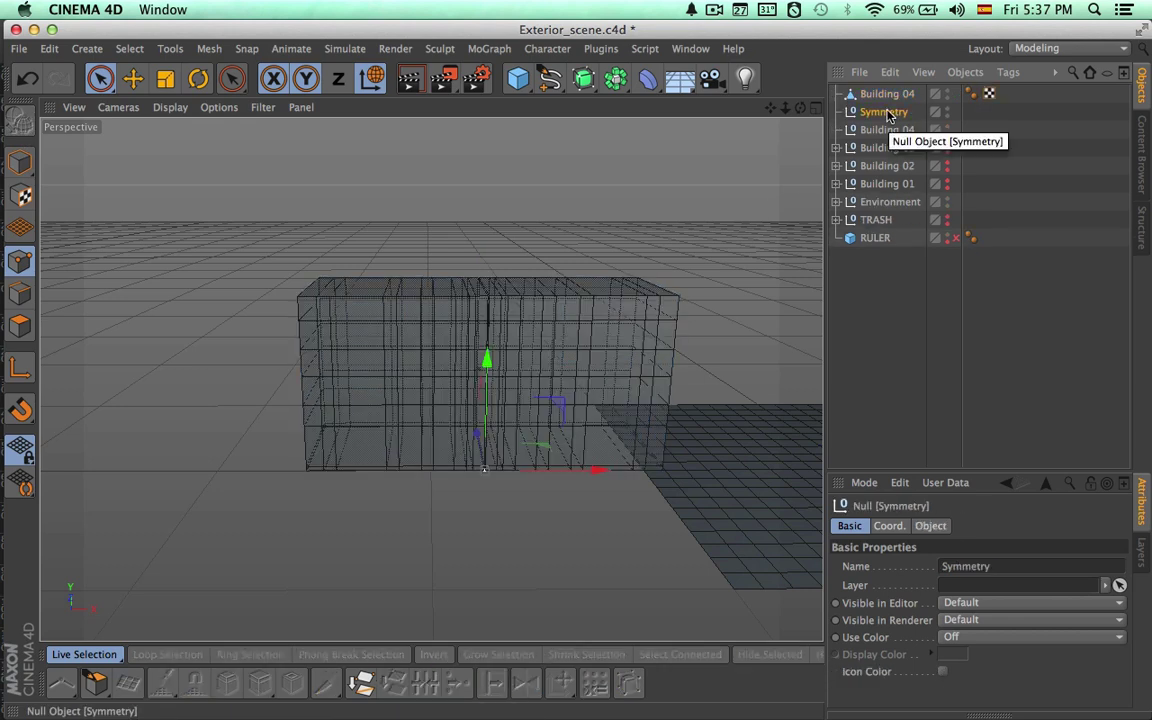
key(Delete)
Weld the paired centre-seam points on the upper rows of Building 04's front face, merging each pair into one point.
click(883, 94)
scroll(545, 265, up, 10)
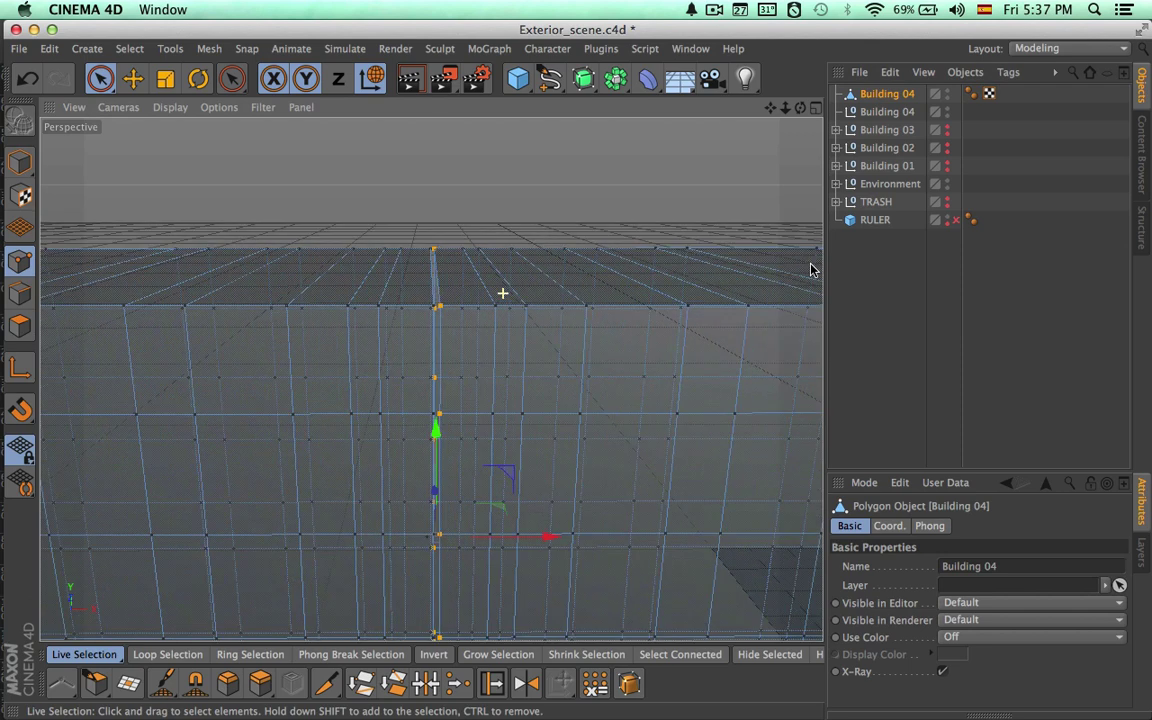
alt+drag(503, 296, 432, 405)
click(458, 684)
click(396, 325)
key(space)
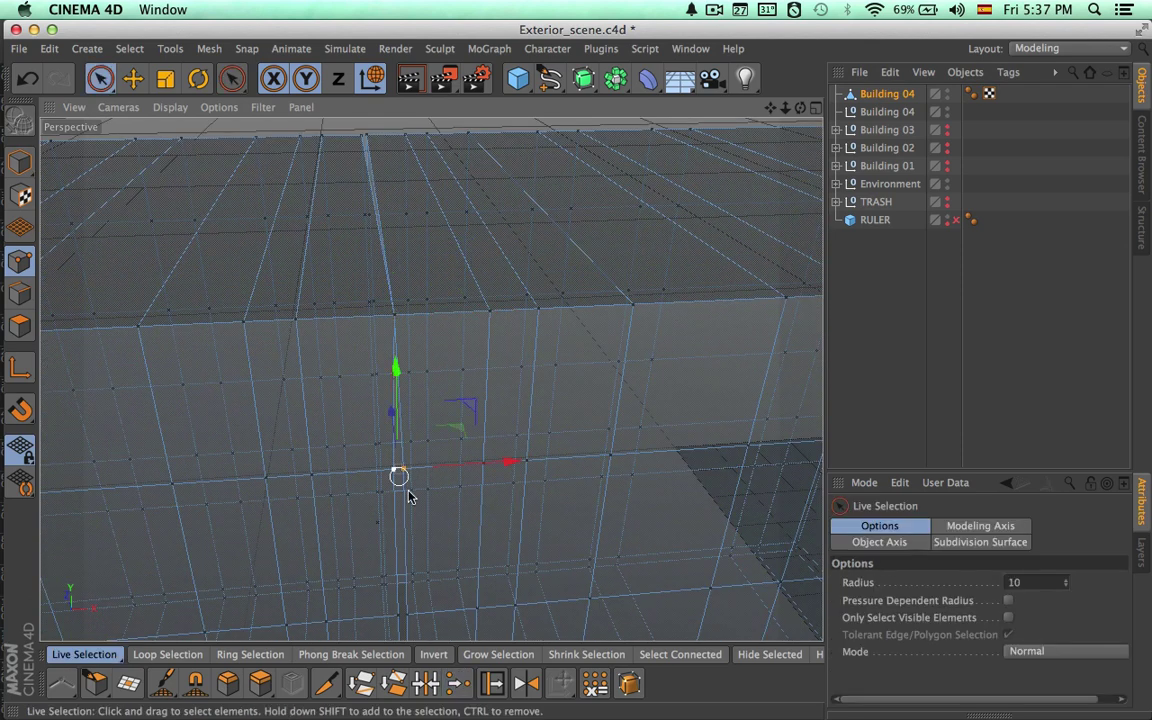
alt+drag(408, 497, 451, 387)
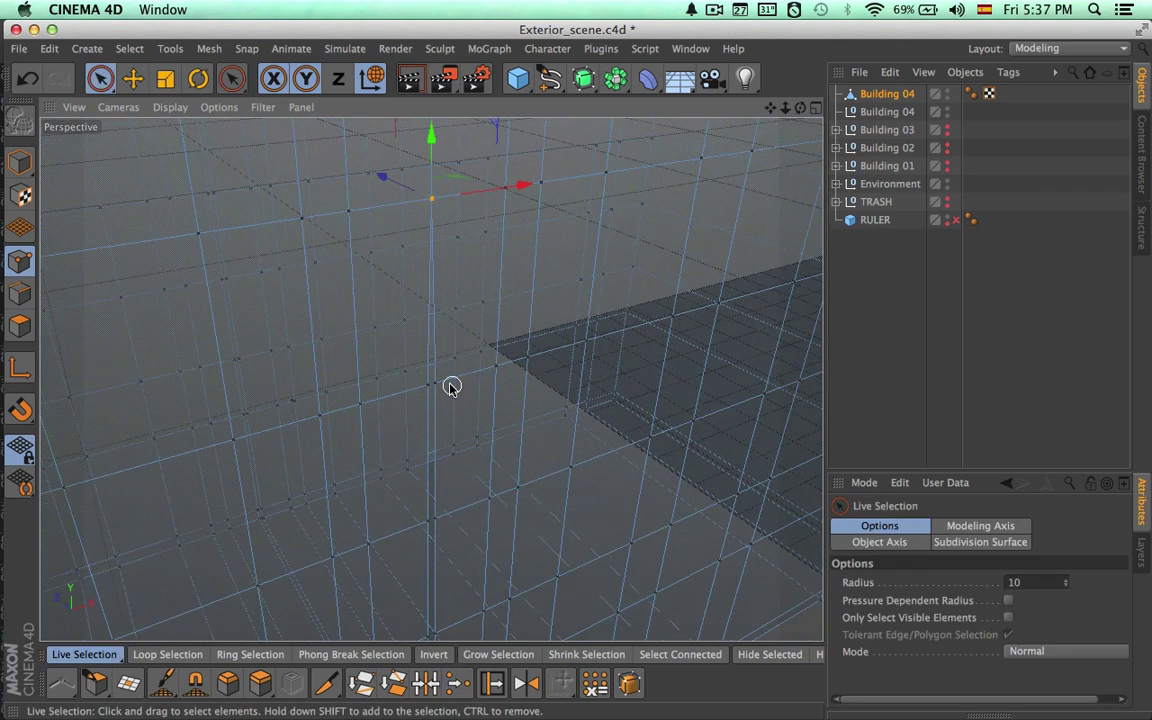
click(435, 386)
key(space)
click(433, 388)
Weld the paired centre-seam points on the middle rows of Building 04's front face.
alt+middle_drag(455, 495, 483, 282)
key(space)
click(440, 318)
key(space)
click(435, 325)
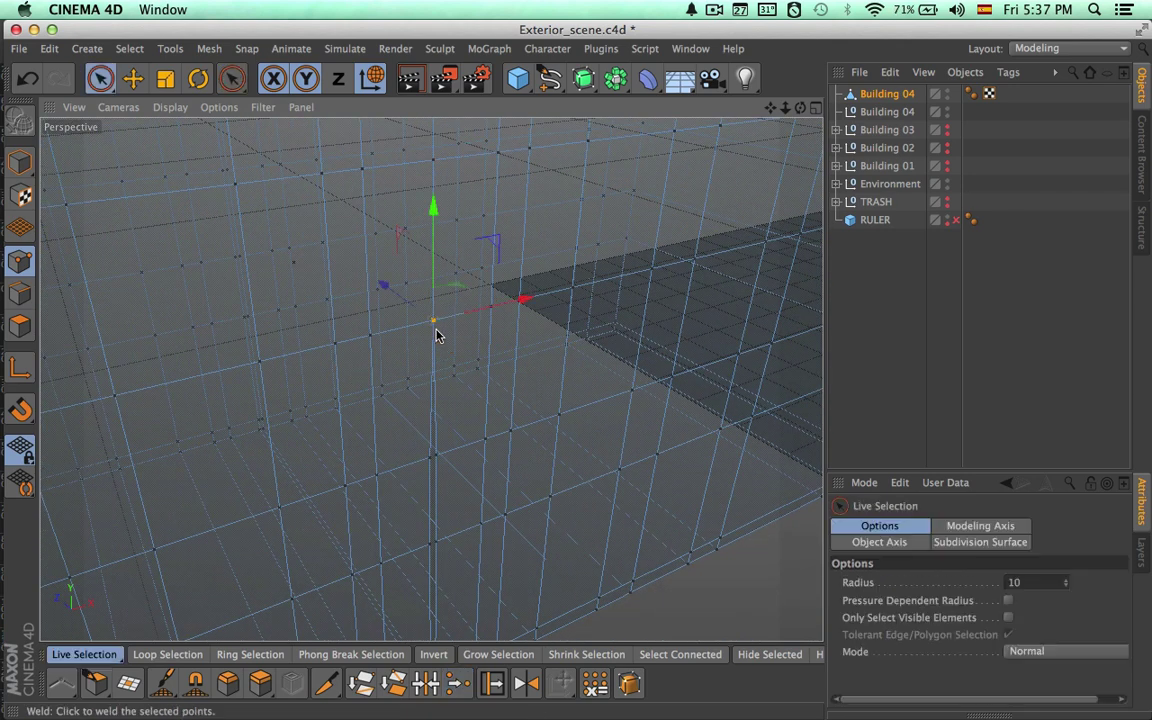
key(space)
click(435, 457)
alt+middle_drag(491, 512, 493, 301)
key(space)
click(440, 347)
key(space)
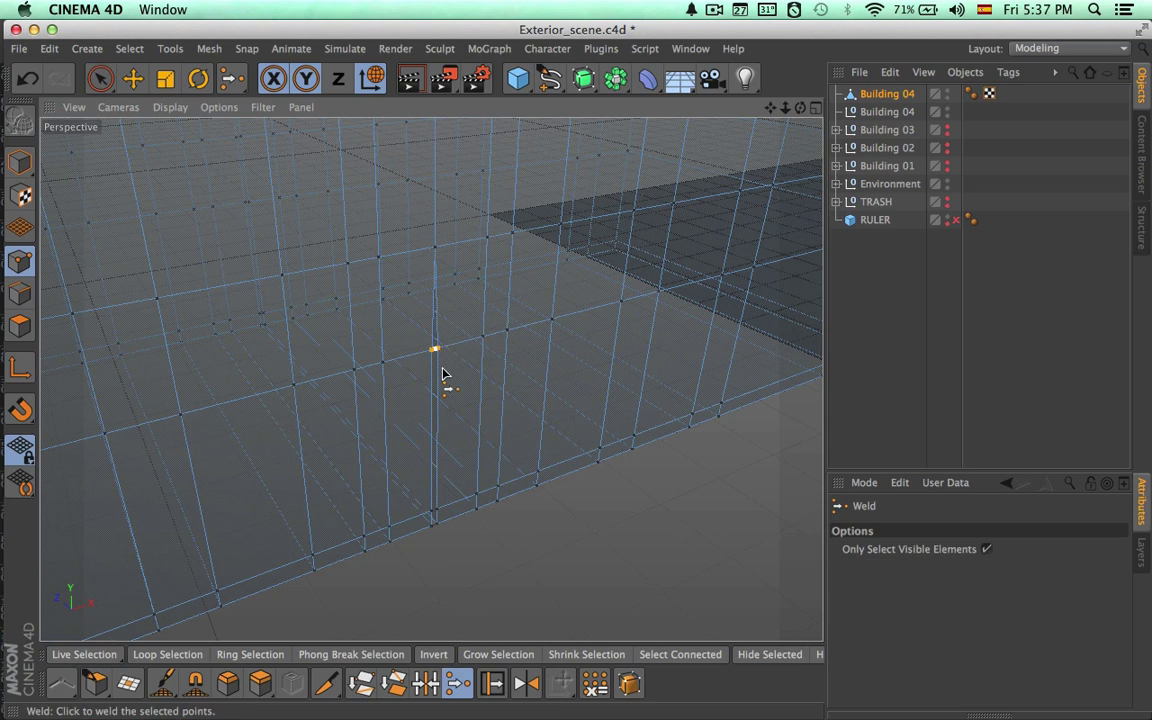
click(435, 349)
Weld the last front-face centre-seam point pairs down at the base of Building 04.
key(space)
click(438, 513)
key(space)
click(434, 510)
key(space)
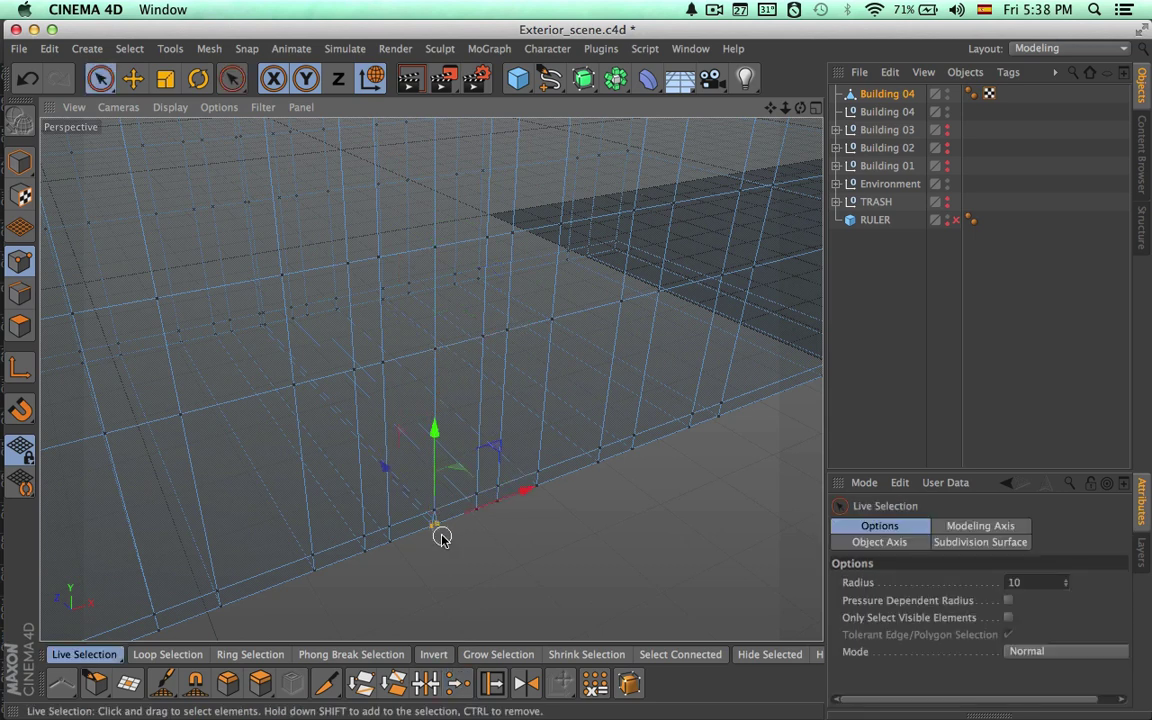
key(space)
click(435, 525)
key(space)
Weld the paired centre-seam points near the base of Building 04's rear face.
alt+drag(320, 440, 300, 400)
alt+right_drag(247, 288, 604, 230)
click(266, 257)
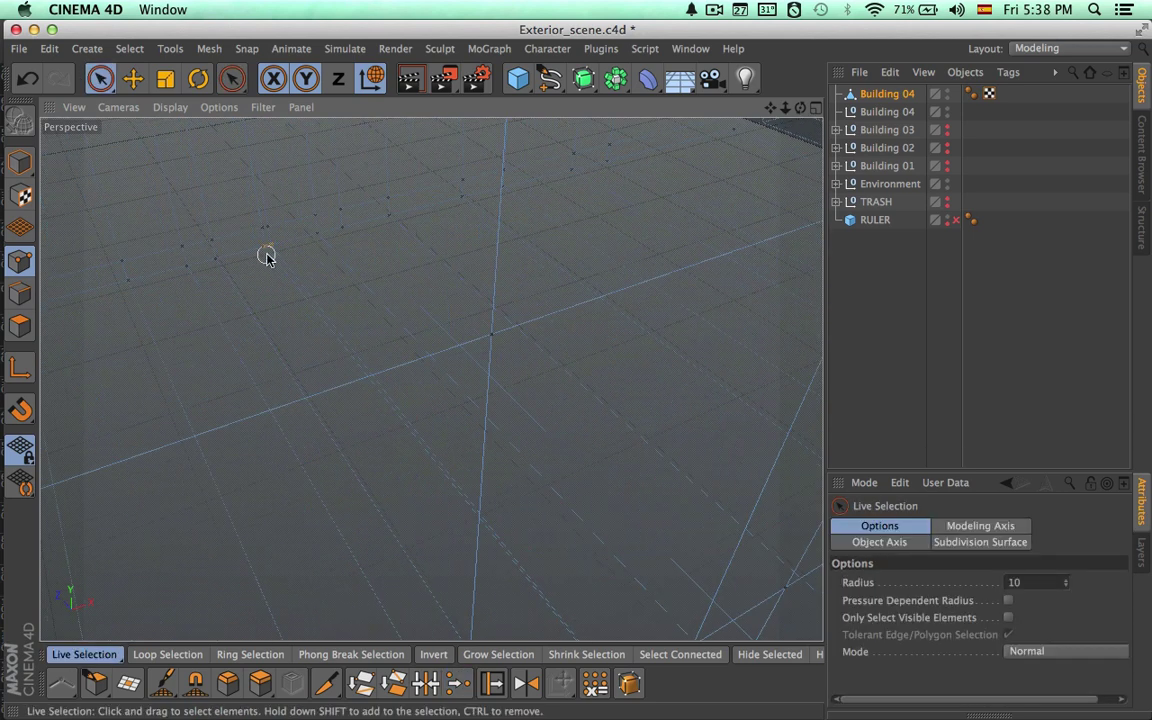
key(space)
click(270, 256)
key(space)
click(269, 230)
key(space)
click(275, 231)
Weld the paired centre-seam points on the middle rows of Building 04's rear face.
alt+drag(320, 250, 325, 222)
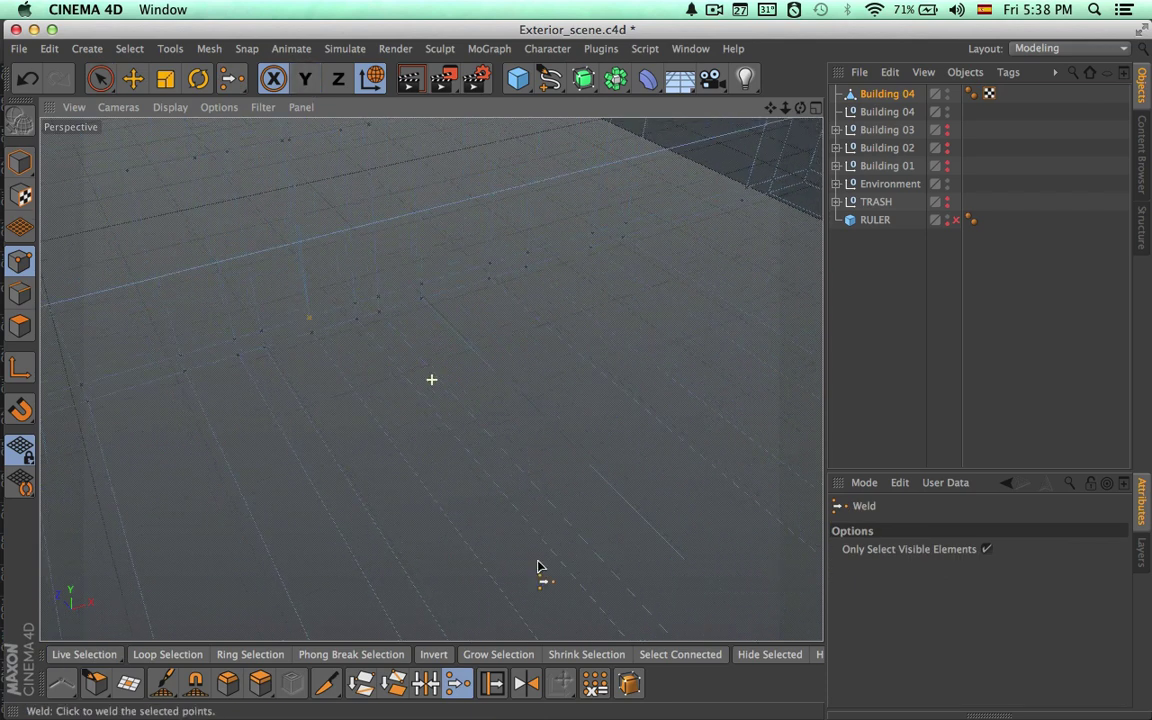
alt+middle_drag(537, 566, 539, 568)
key(space)
key(space)
click(309, 204)
alt+right_drag(370, 215, 244, 234)
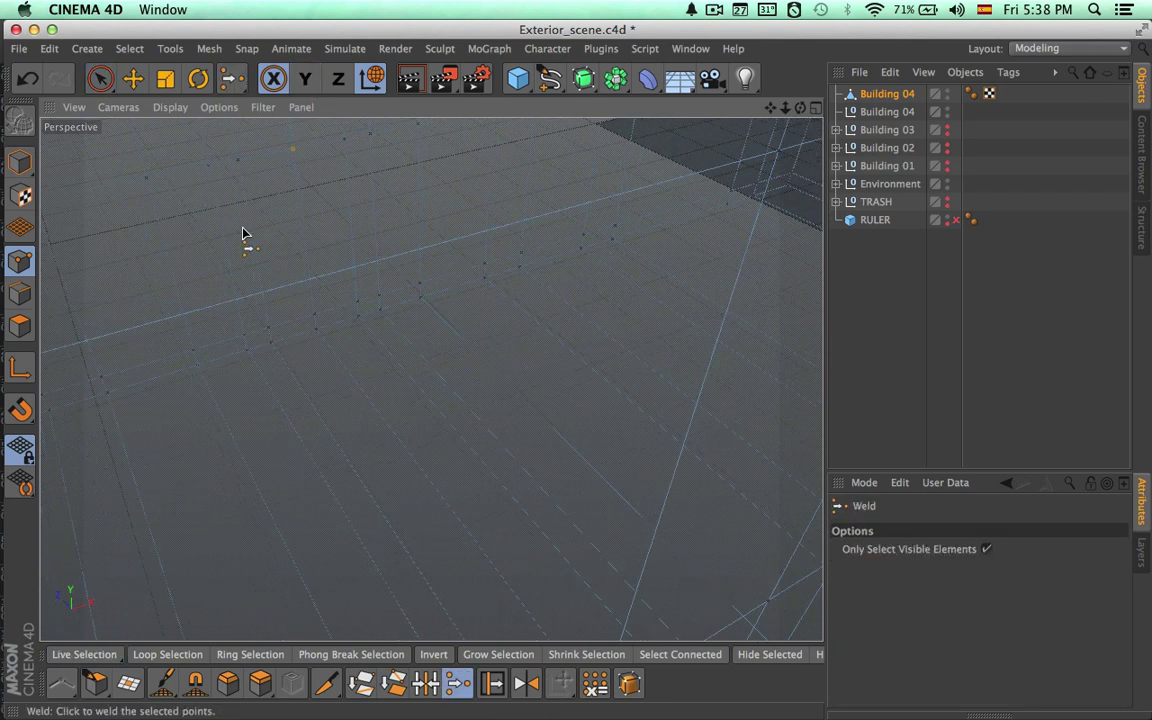
alt+drag(244, 234, 712, 442)
alt+right_drag(712, 442, 376, 388)
alt+drag(376, 390, 440, 226)
key(space)
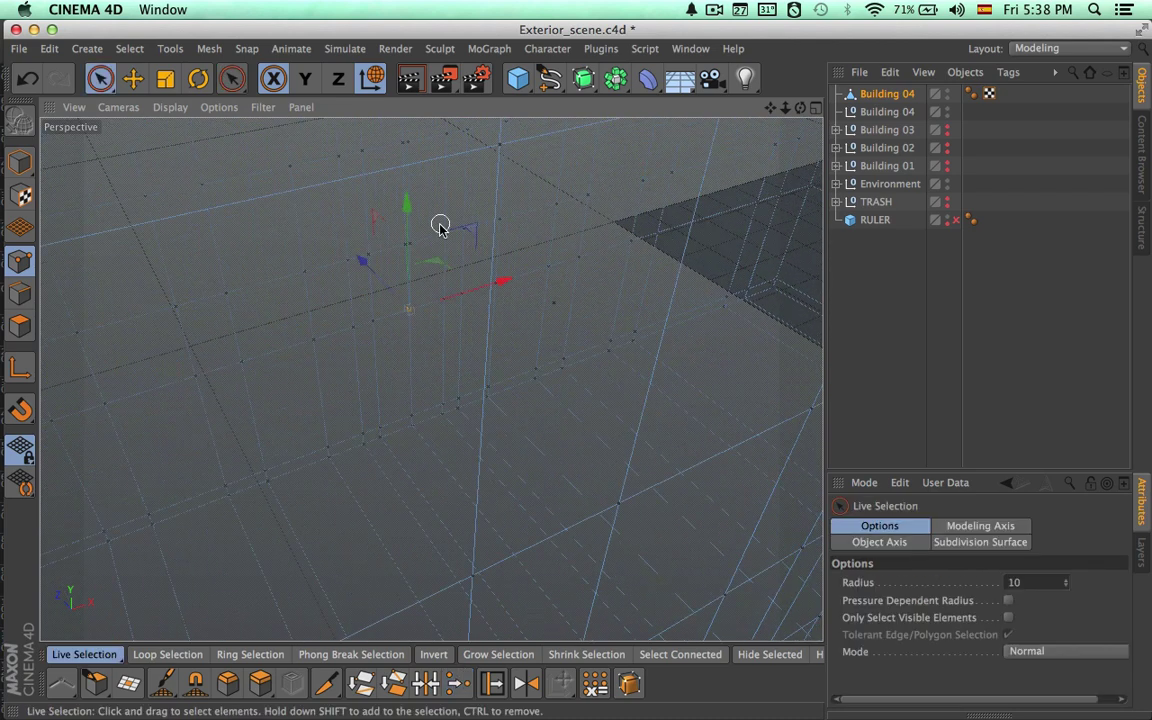
key(space)
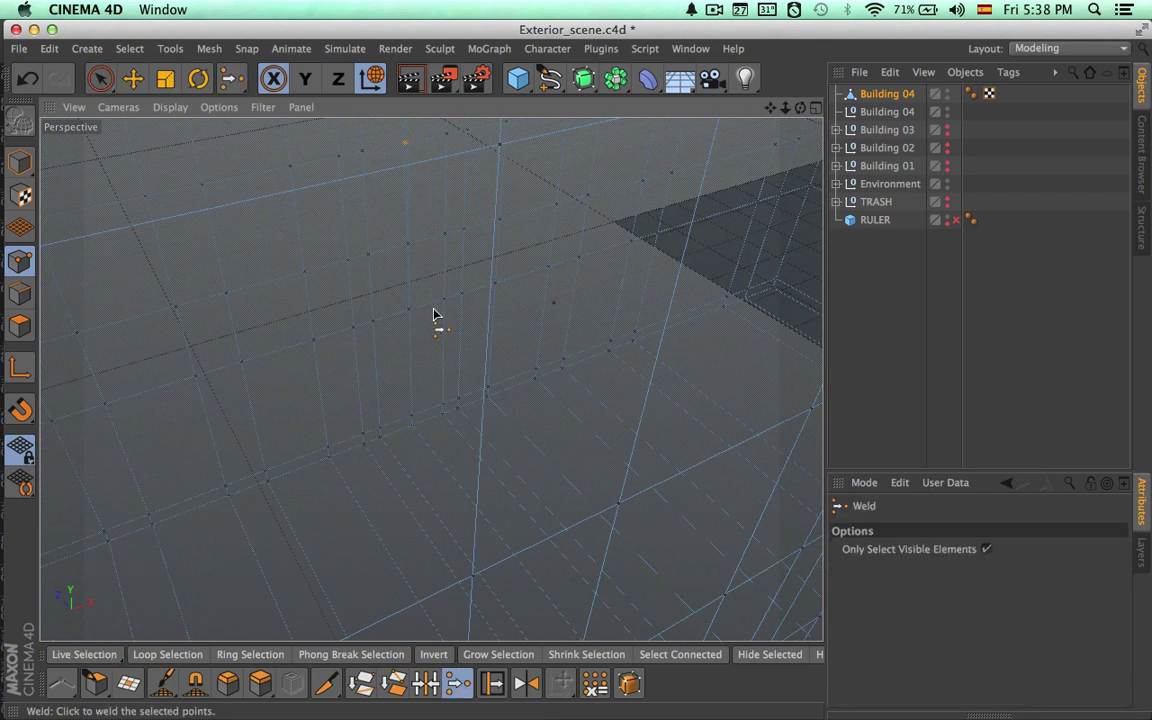
Weld the remaining rear-face centre-seam point pairs of Building 04 up to the roof edge.
alt+drag(497, 266, 496, 528)
key(space)
alt+drag(486, 370, 455, 349)
key(space)
key(space)
key(space)
key(space)
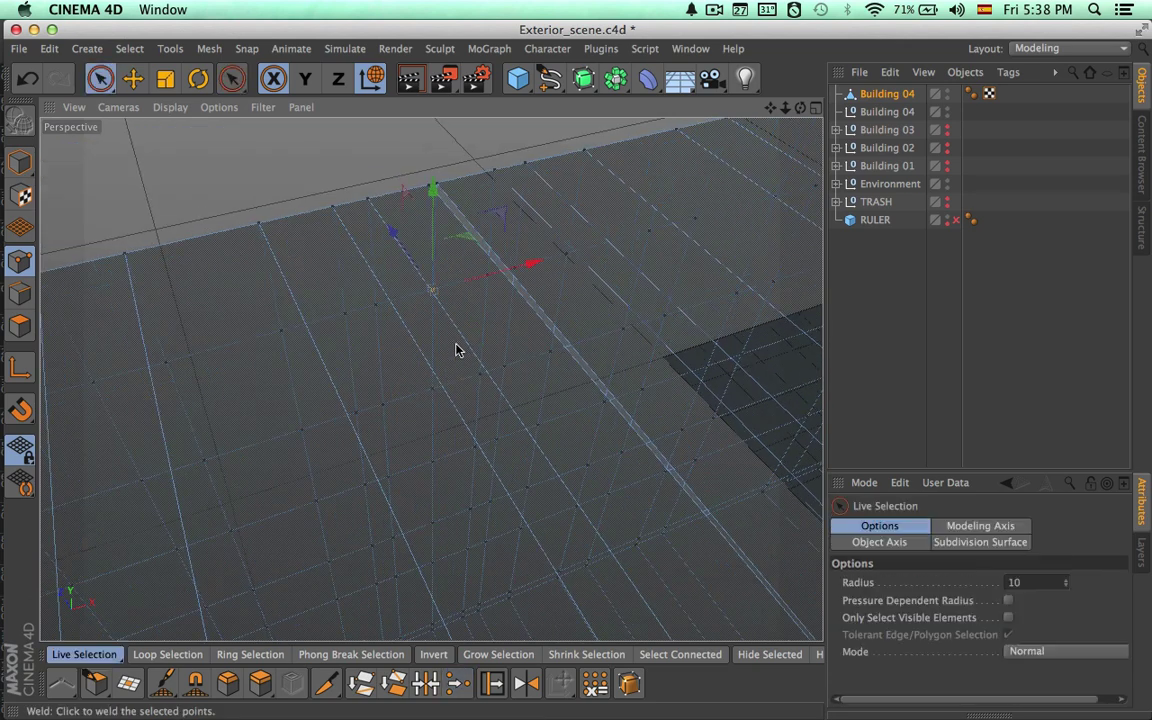
key(space)
alt+drag(508, 268, 530, 362)
key(space)
scroll(550, 370, down, 5)
alt+drag(607, 391, 550, 320)
click(889, 95)
key(space)
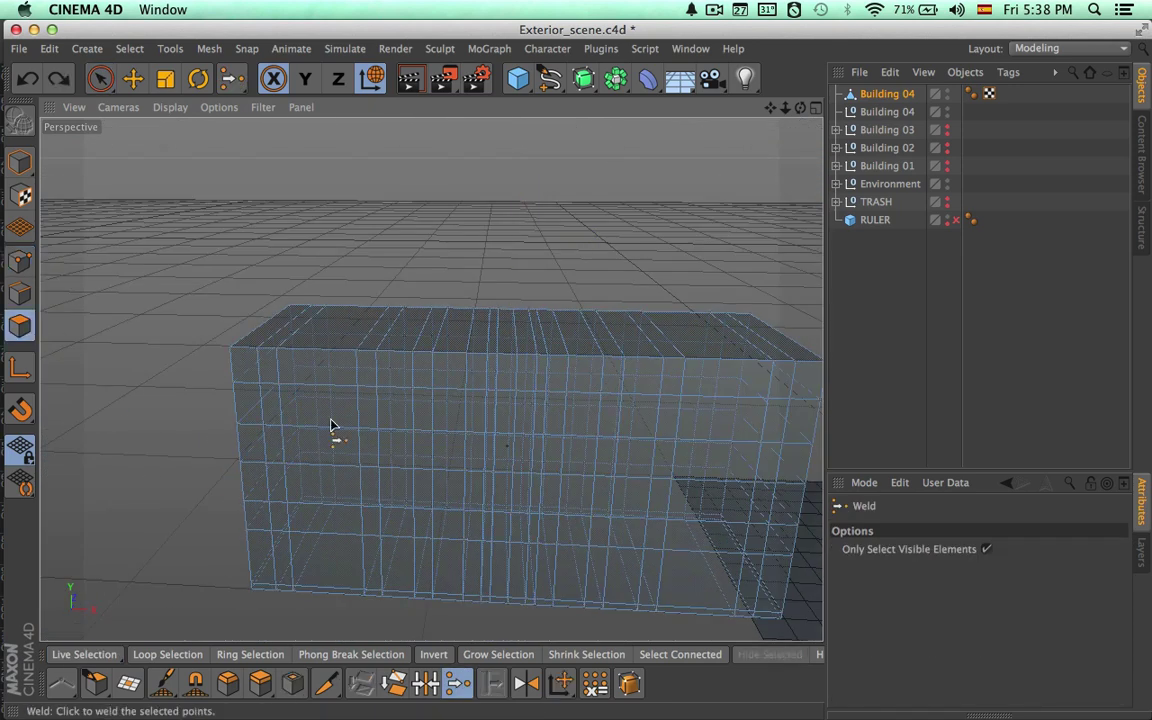
key(space)
drag(700, 488, 635, 484)
key(super+z)
key(super+z)
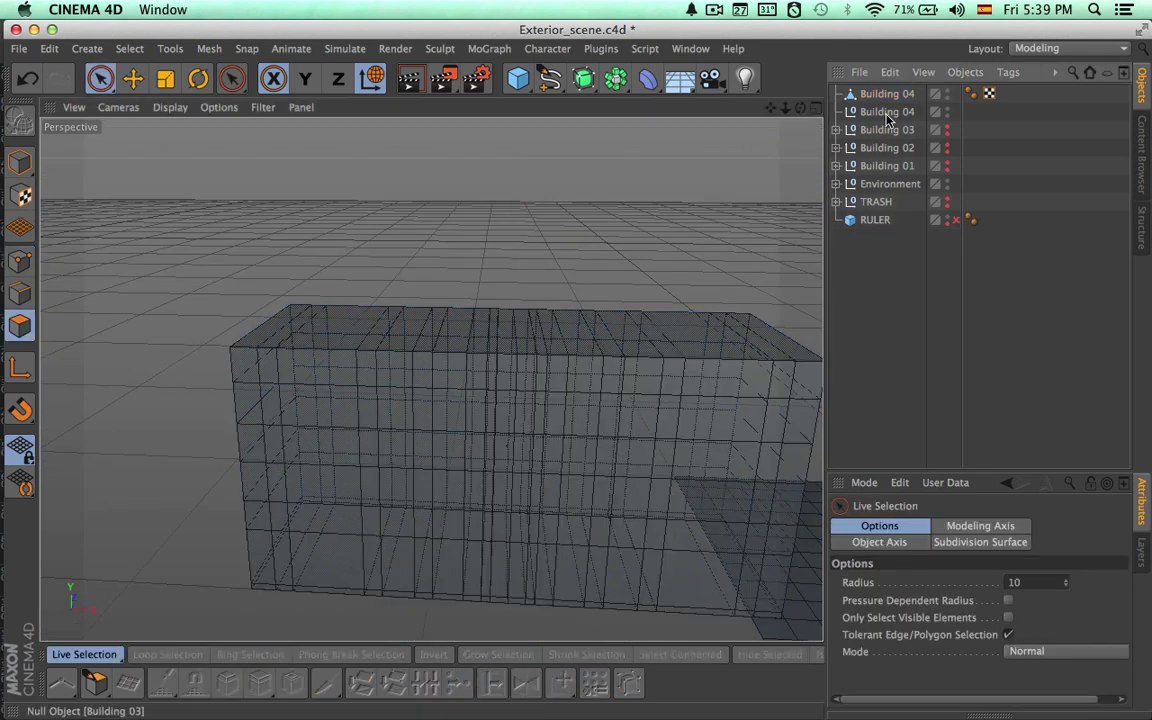
Select Building 04 and examine the welded mesh from several angles.
click(888, 95)
mouse_move(727, 355)
alt+mouse_down()
mouse_move(705, 294)
mouse_move(589, 414)
alt+mouse_up()
alt+right_drag(589, 414, 700, 420)
mouse_move(700, 420)
alt+mouse_down()
mouse_move(753, 339)
mouse_move(682, 427)
alt+mouse_up()
alt+right_drag(682, 427, 447, 377)
click(881, 98)
alt+drag(620, 355, 593, 400)
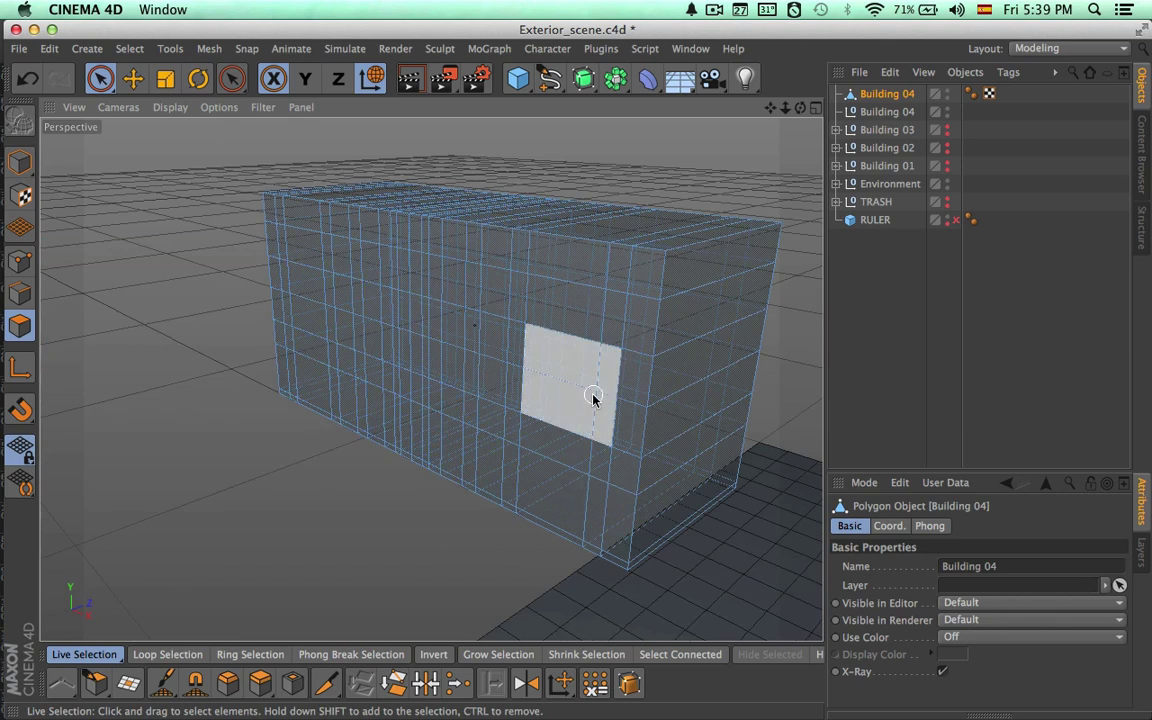
alt+right_drag(593, 400, 540, 369)
alt+drag(540, 369, 593, 318)
In Model mode, turn off X-Ray for Building 04 and examine the solid facade face-on.
click(20, 162)
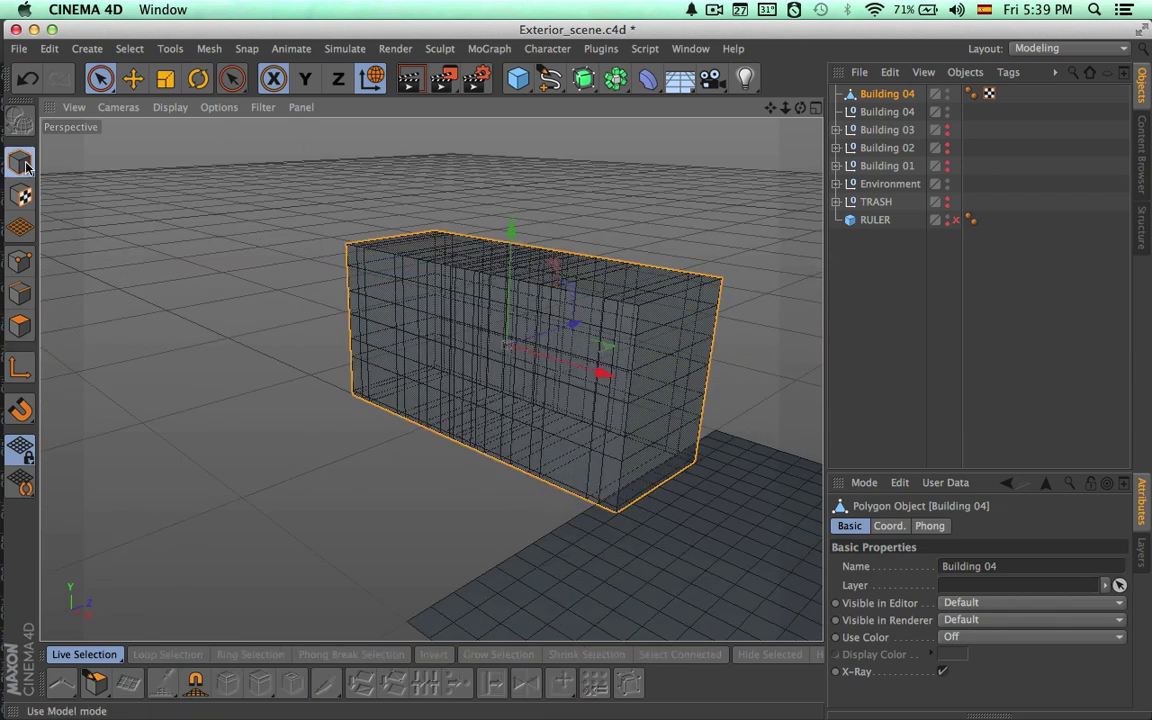
click(944, 671)
alt+drag(746, 532, 514, 560)
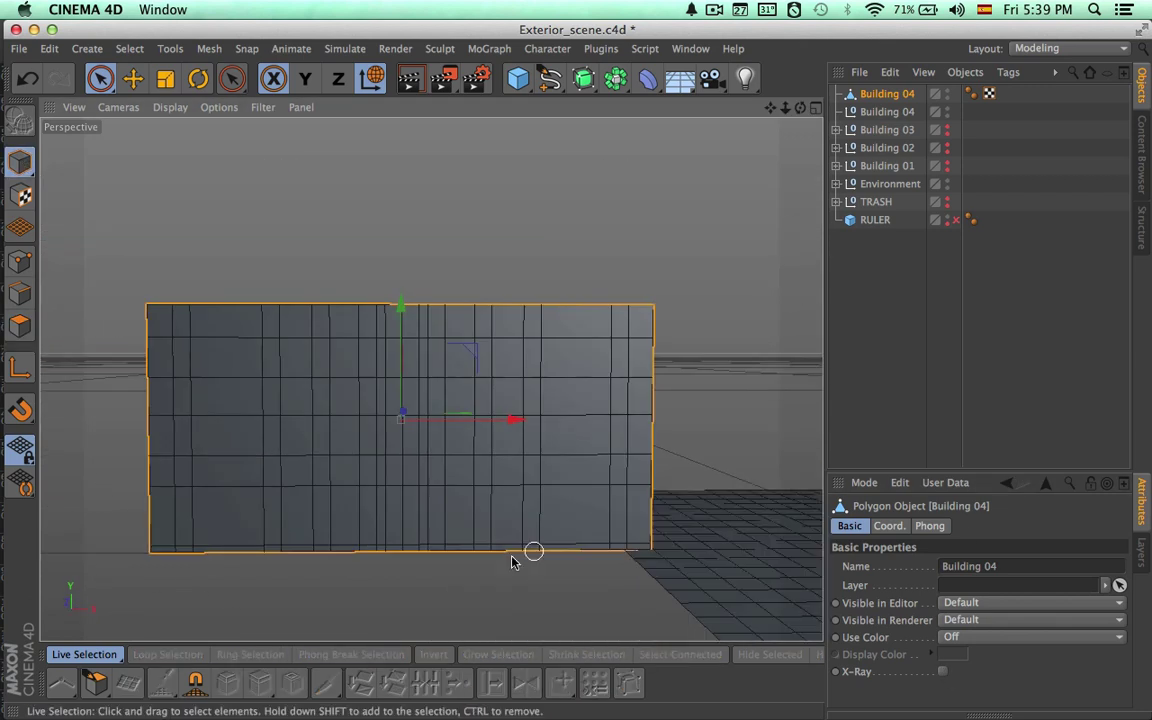
alt+right_drag(514, 560, 581, 558)
Maximize the Front view and turn on X-Ray for Building 04 so the facade reference shows through.
middle_click(806, 394)
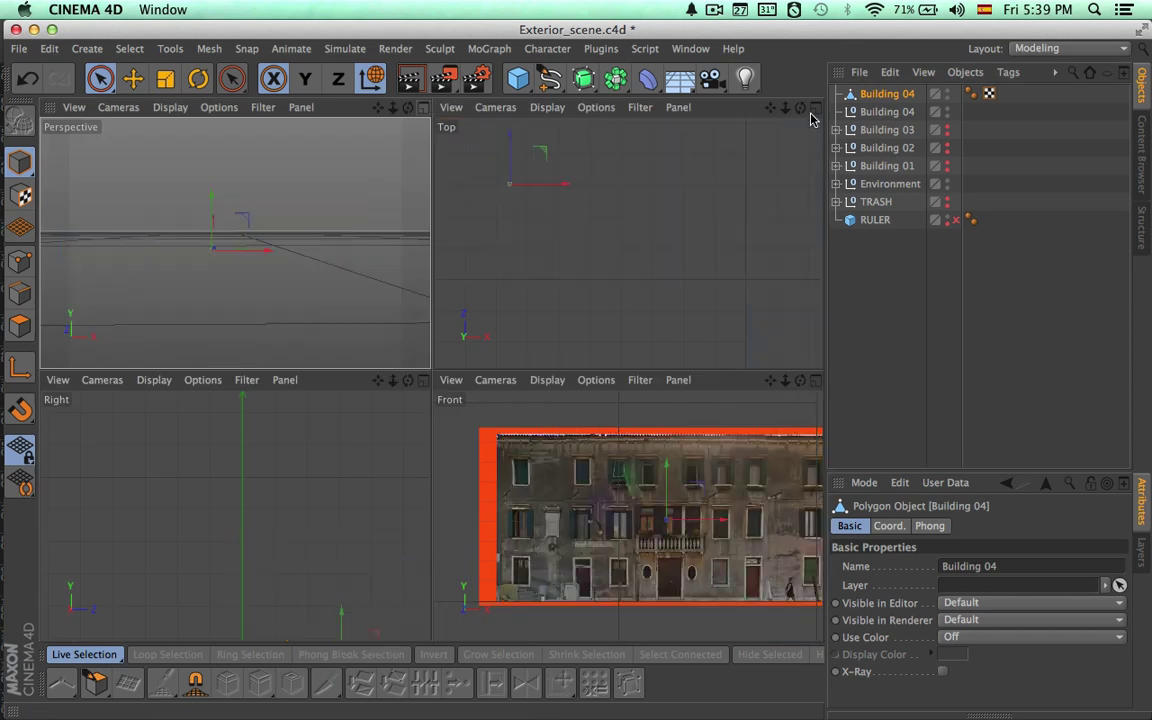
middle_click(806, 400)
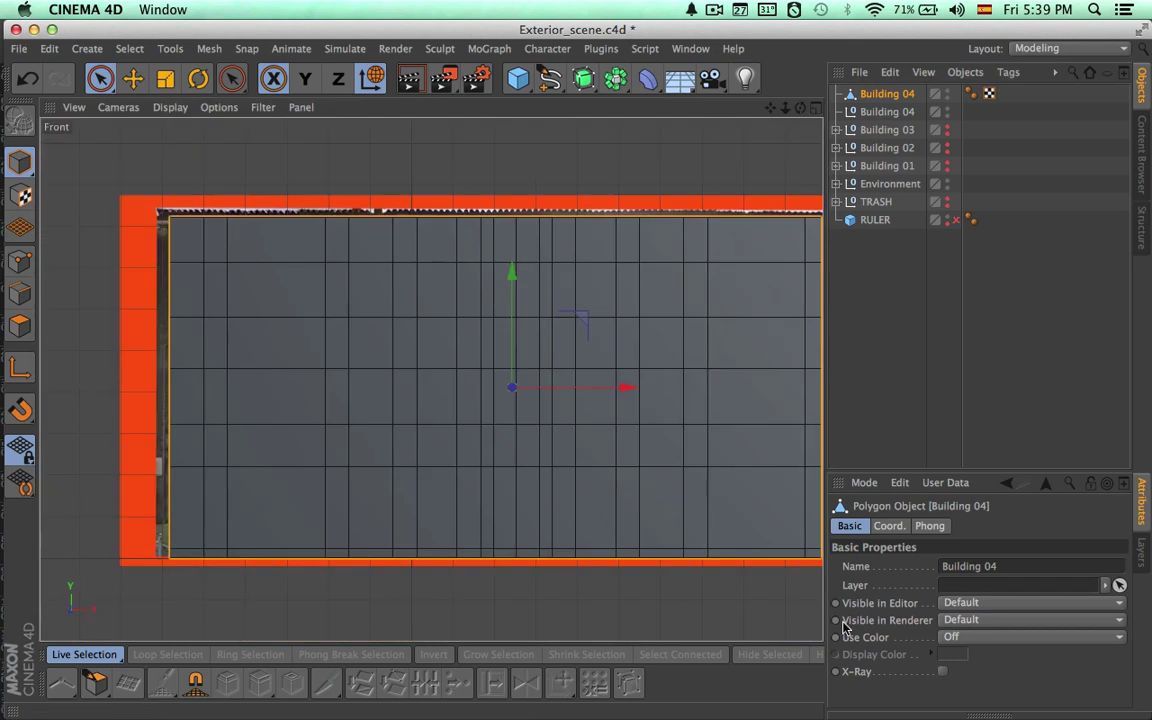
click(942, 671)
alt+middle_drag(432, 380, 470, 388)
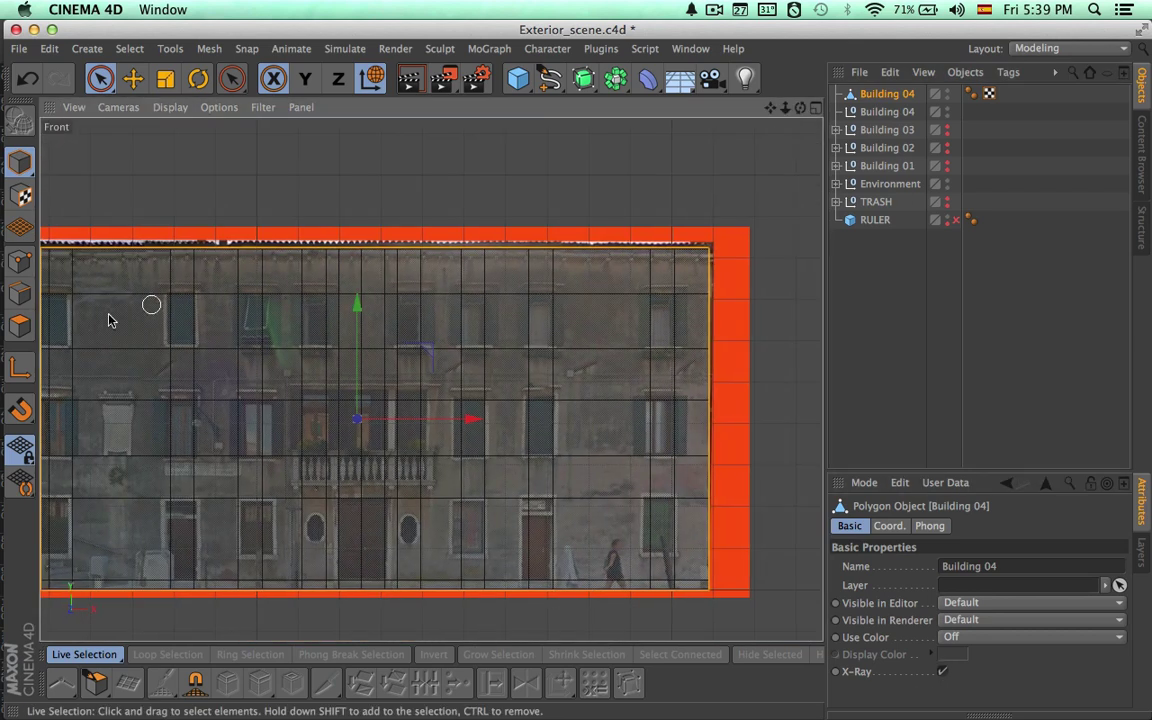
In Polygon mode, select the top- and middle-floor window polygons across the facade's right half, up to the balcony.
click(20, 327)
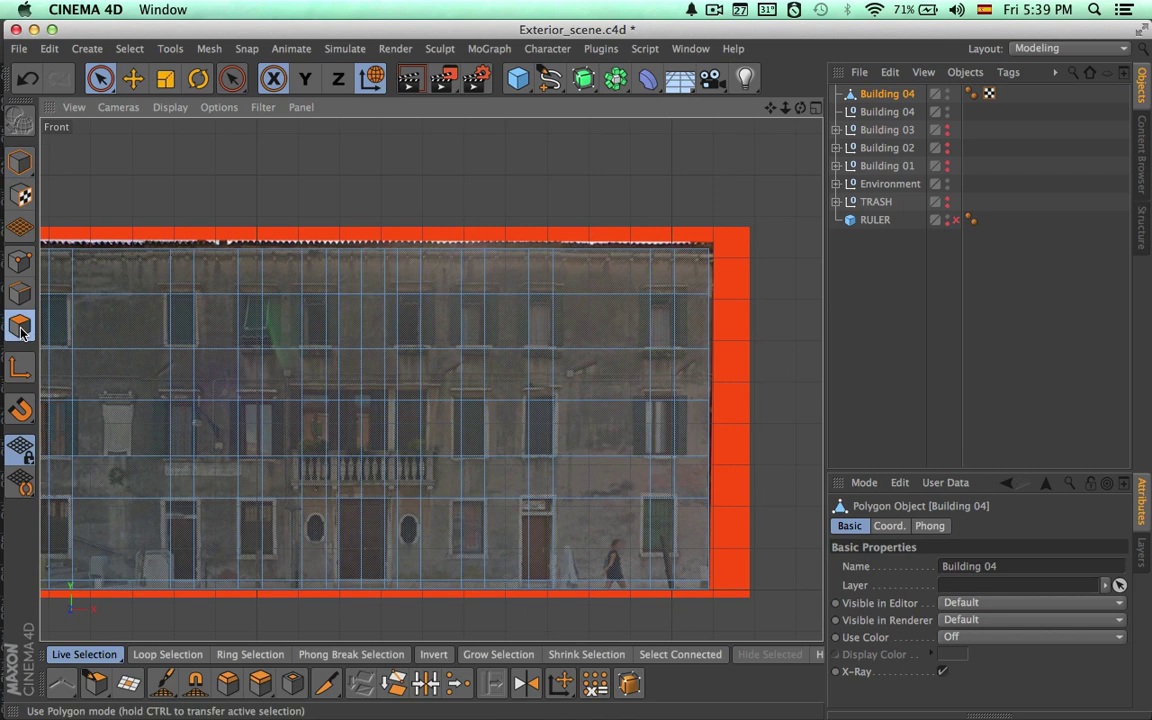
scroll(663, 331, up, 4)
click(663, 331)
shift+click(427, 335)
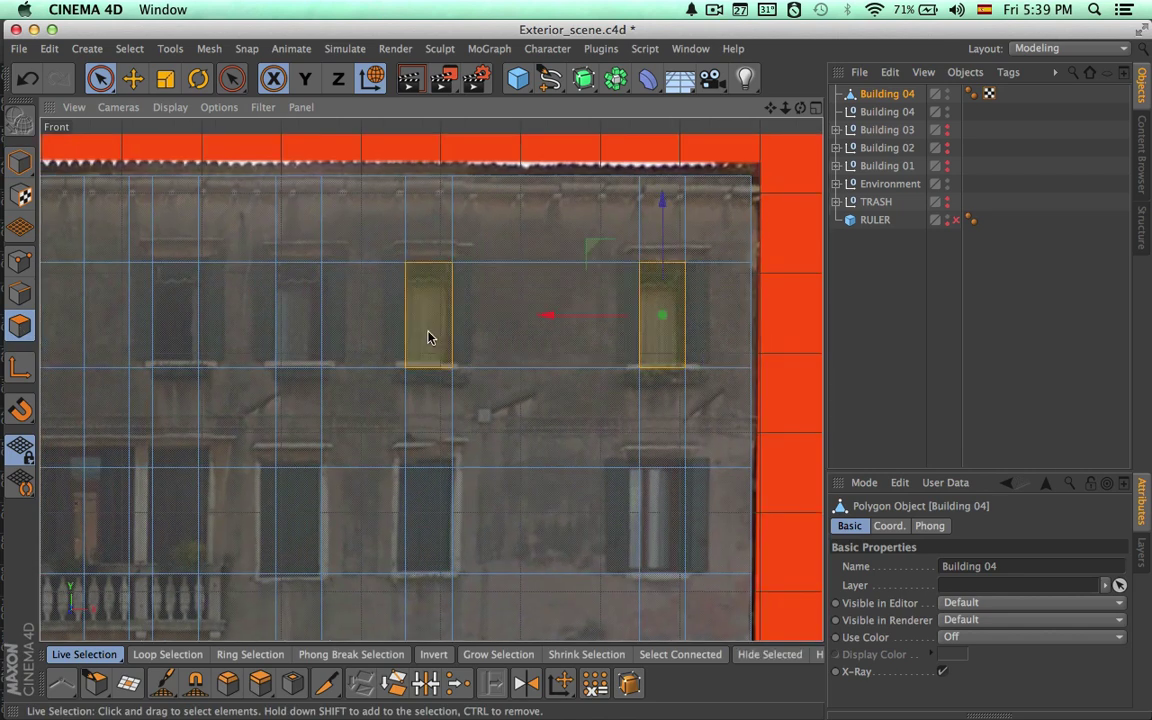
shift+click(175, 337)
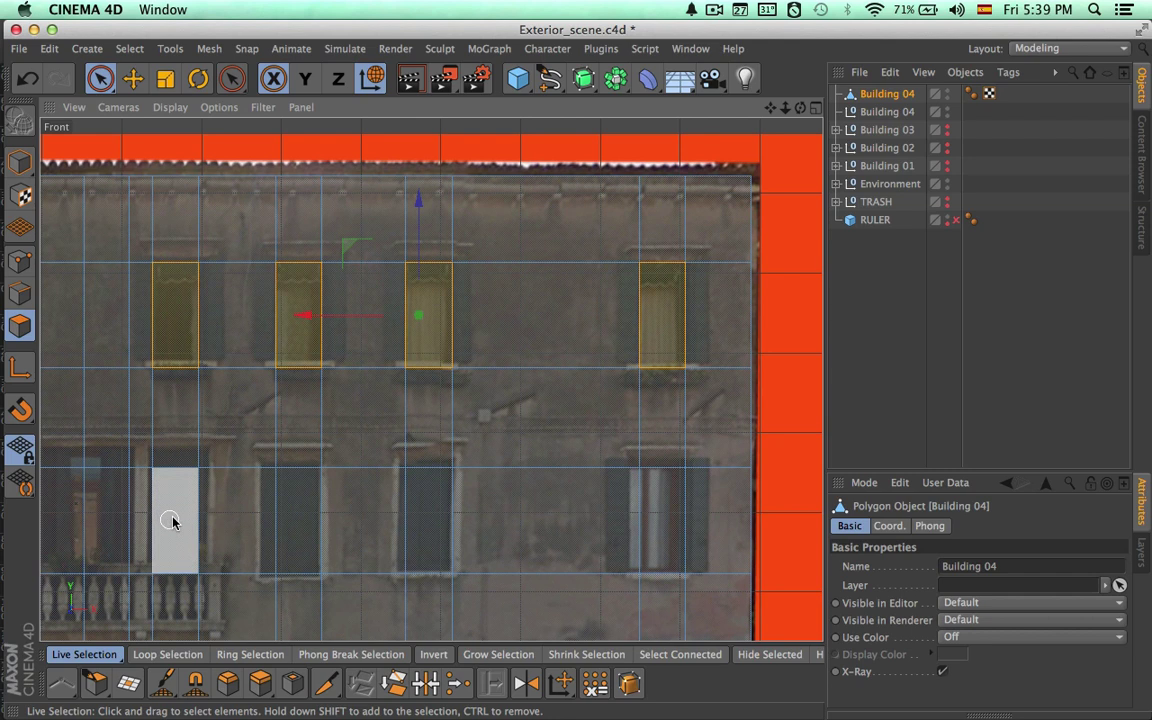
shift+click(172, 524)
shift+click(298, 527)
shift+click(421, 531)
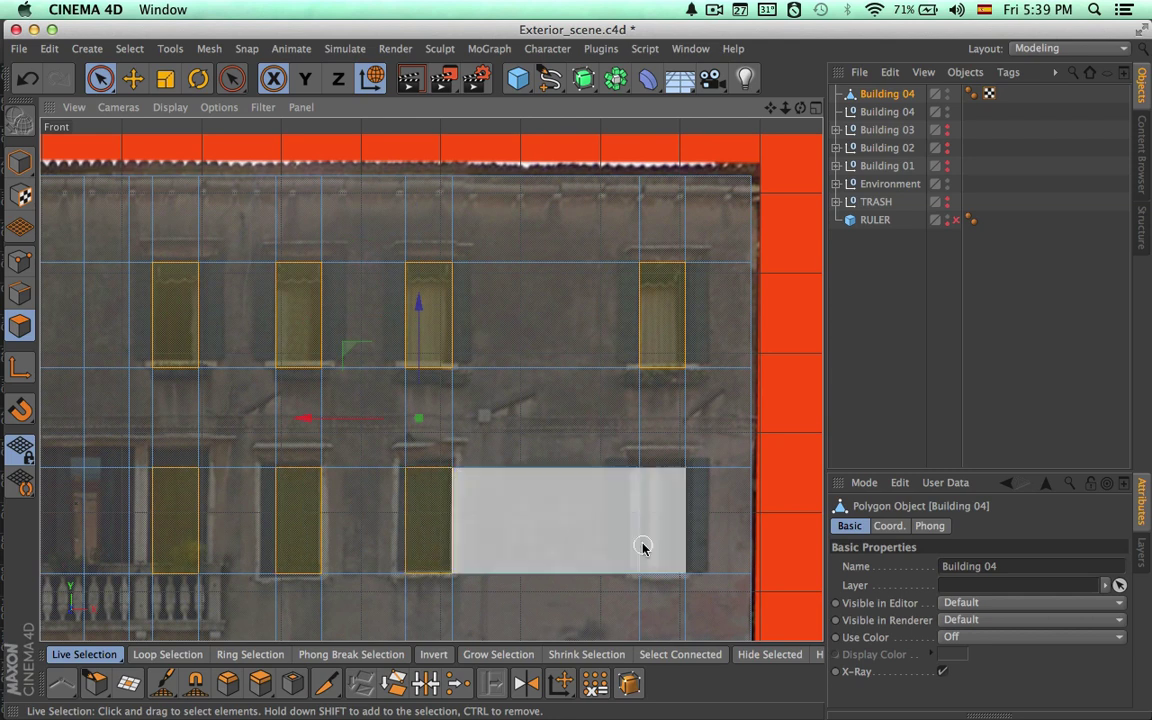
shift+click(658, 540)
Cut a horizontal Knife loop across Building 04 at the sill height of the ground-floor windows.
middle_drag(623, 560, 609, 267)
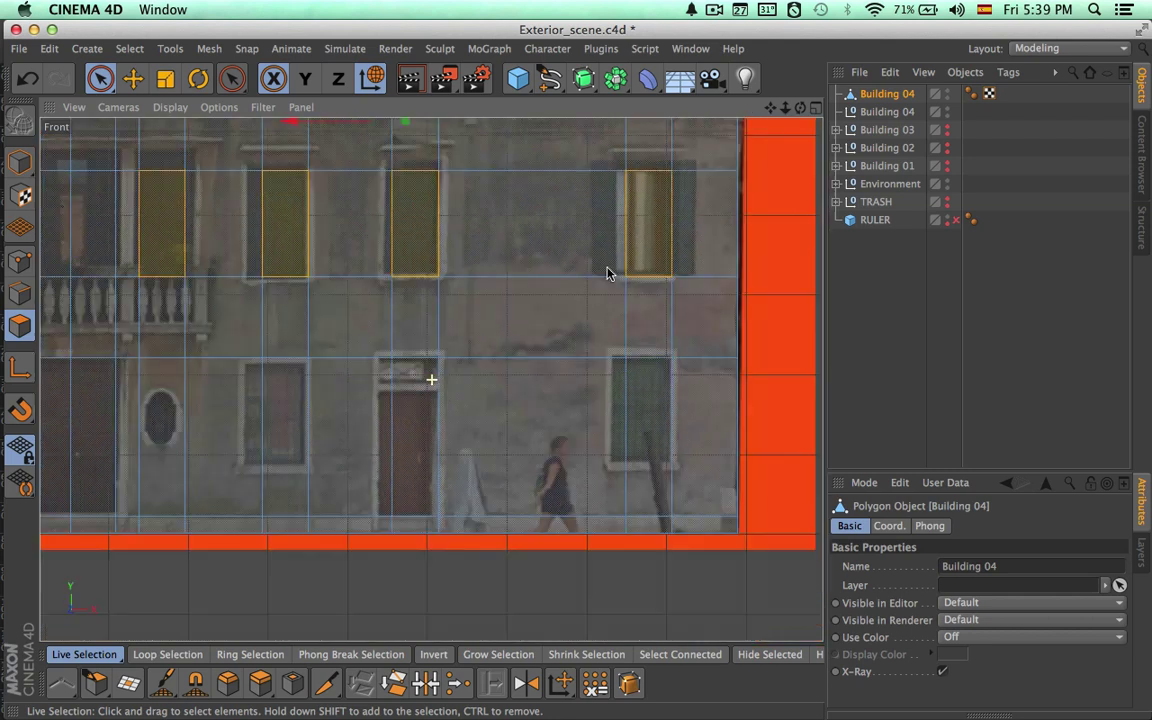
scroll(684, 442, down, 3)
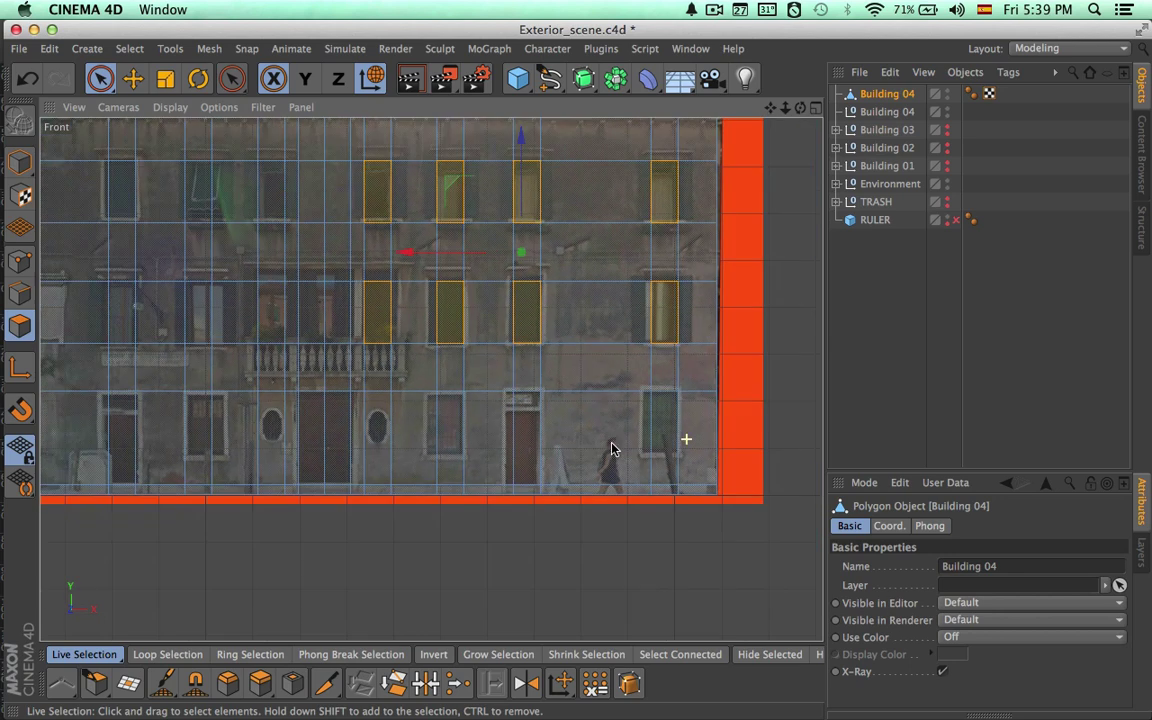
key(k)
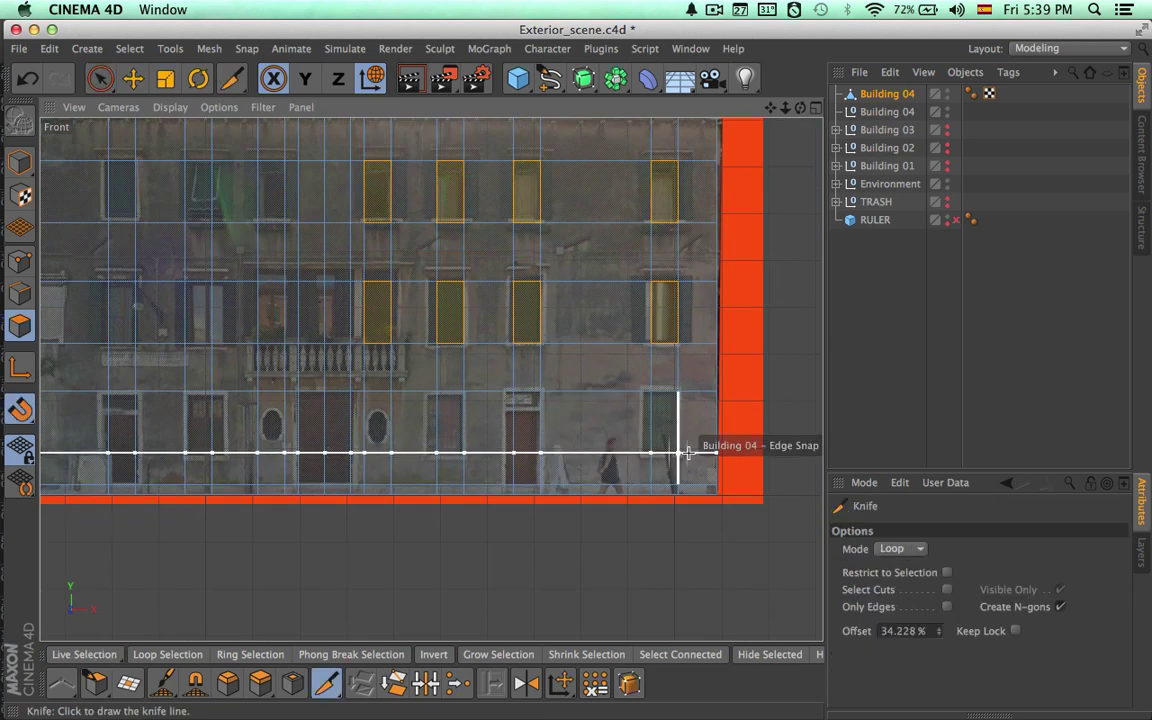
middle_drag(482, 473, 540, 545)
key(space)
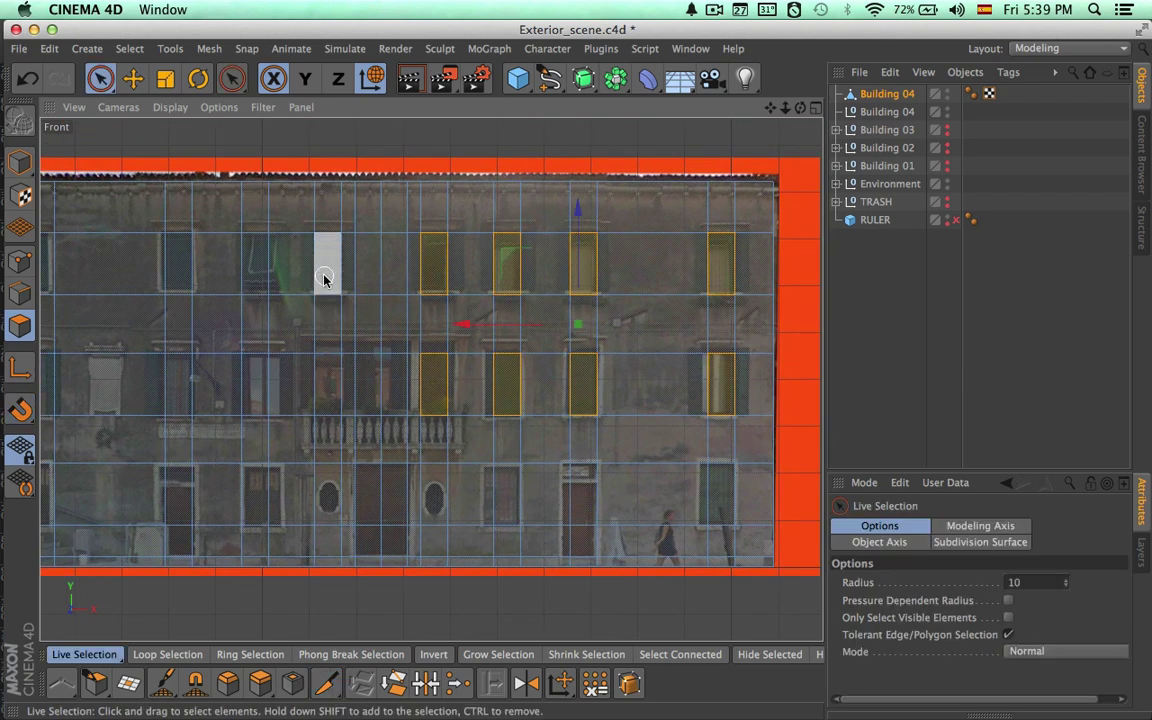
Add the top-floor window polygons of the left half and the middle-floor ones left of the balcony to the selection.
alt+right_drag(324, 276, 396, 270)
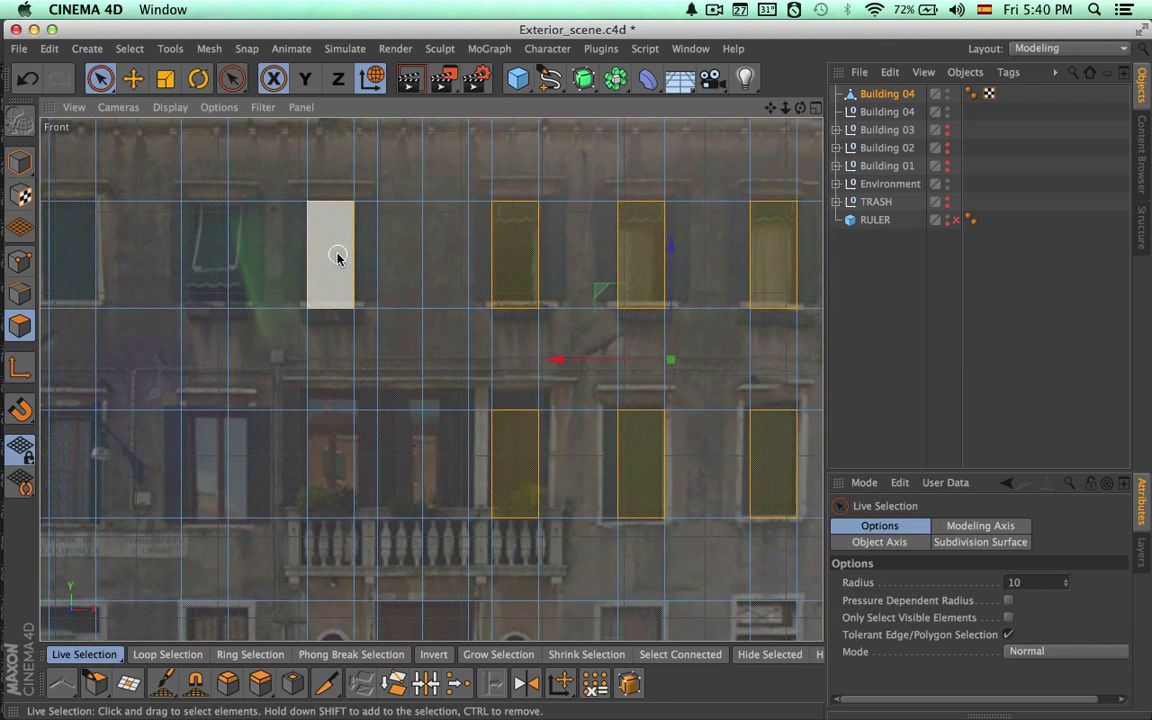
shift+click(209, 266)
alt+middle_drag(250, 278, 604, 290)
shift+click(448, 268)
shift+click(213, 270)
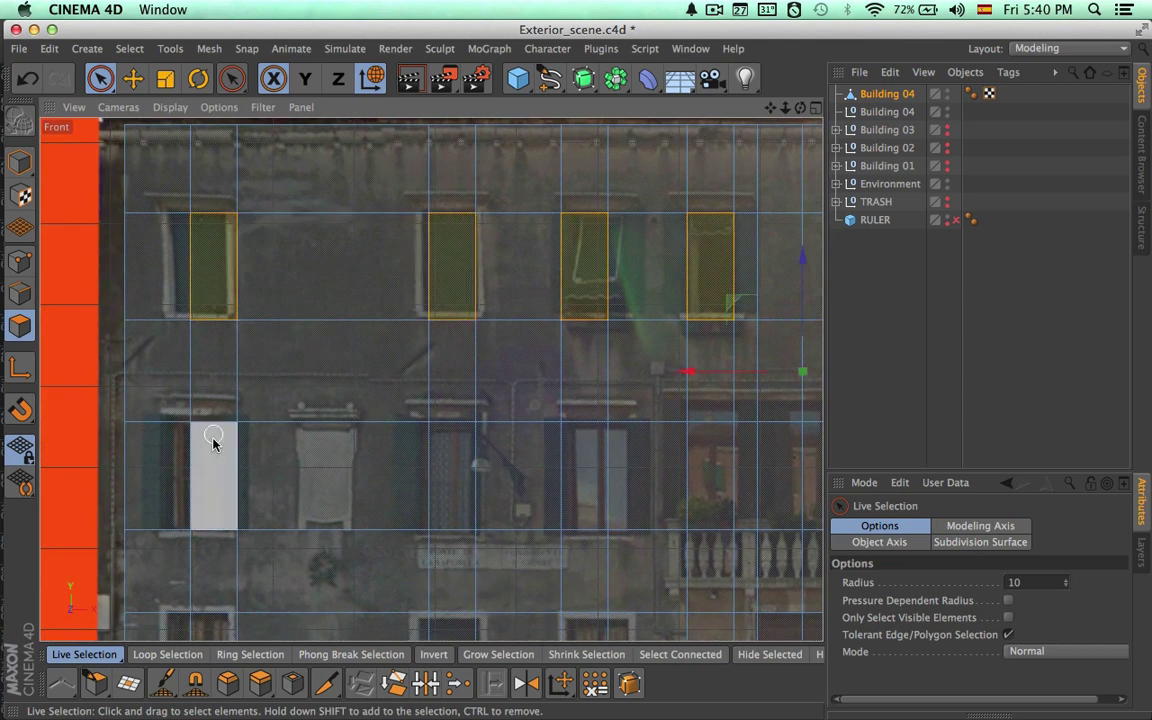
shift+click(213, 441)
shift+click(455, 465)
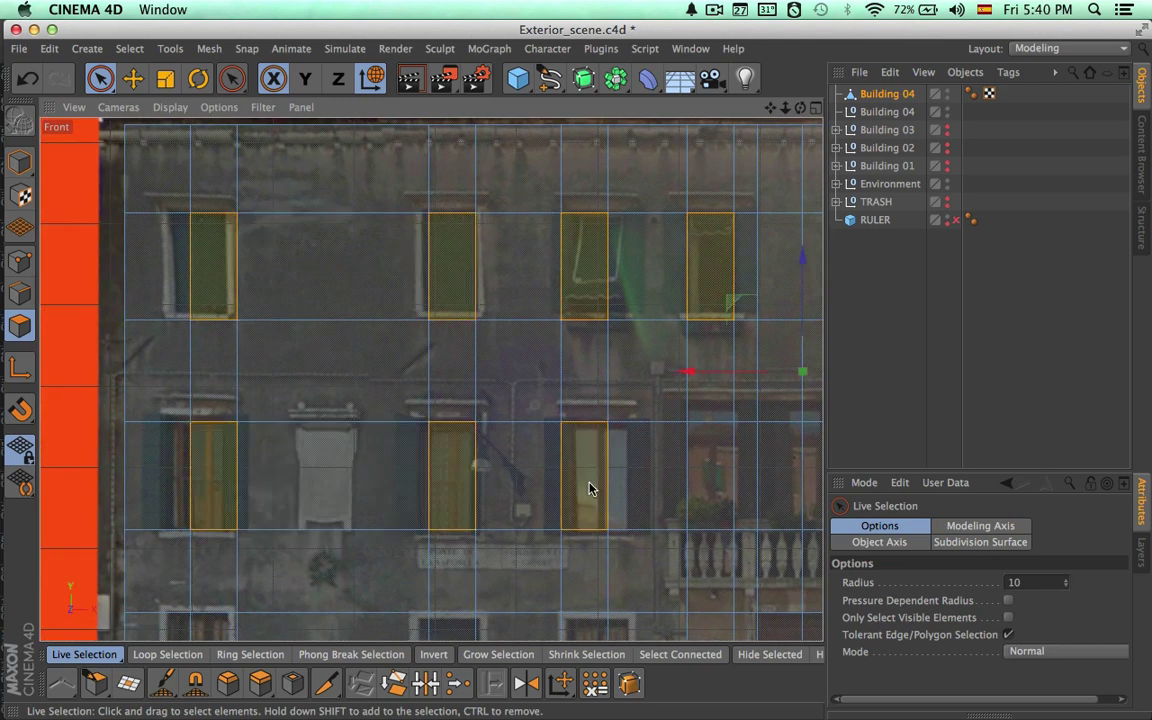
Add the ground-floor window polygons on the left half and at the far right end to the selection.
alt+middle_drag(576, 557, 475, 310)
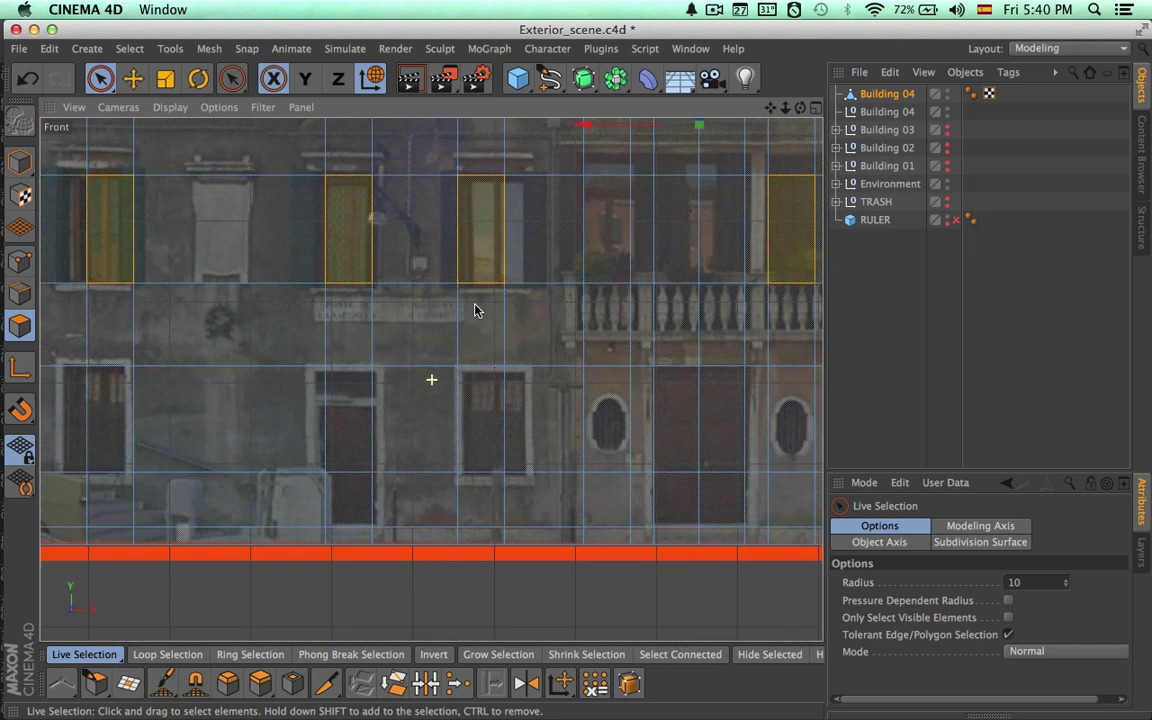
shift+click(489, 400)
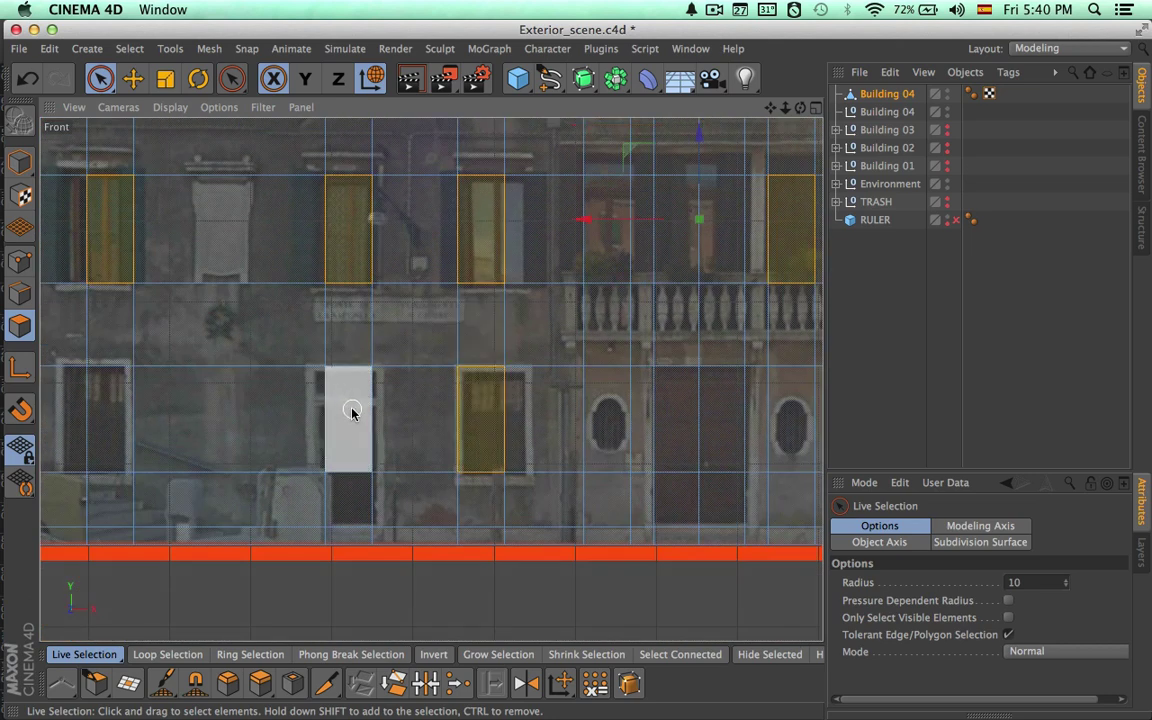
shift+click(105, 425)
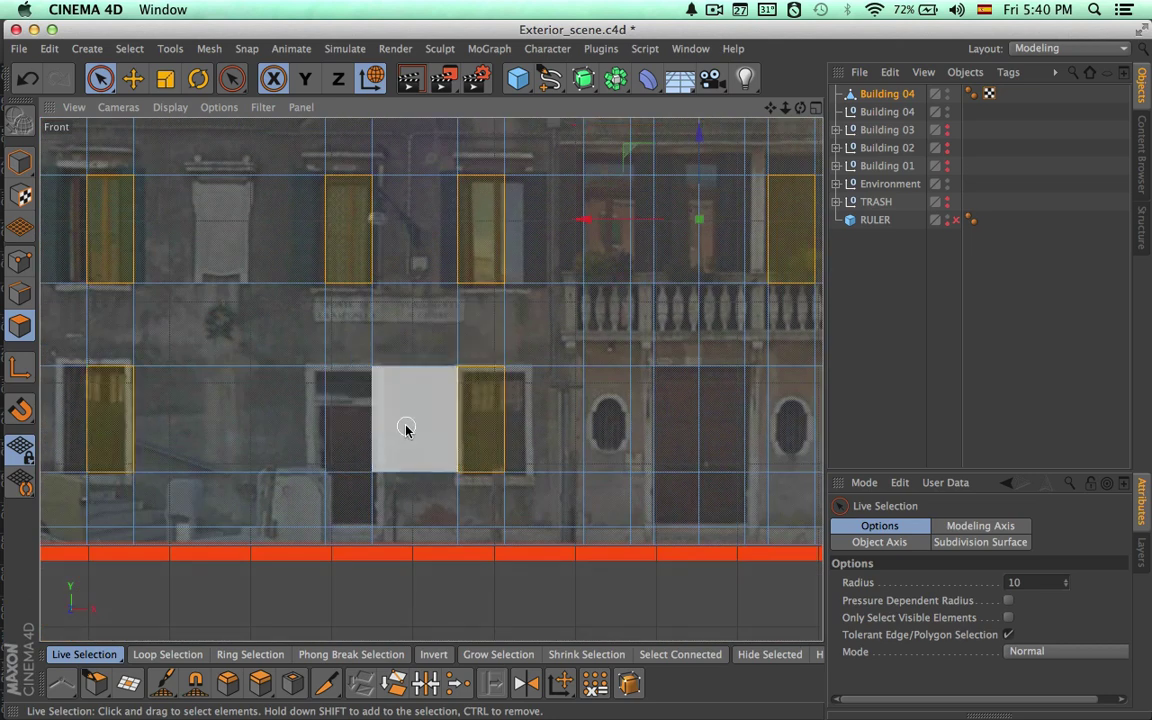
alt+middle_drag(406, 428, 690, 445)
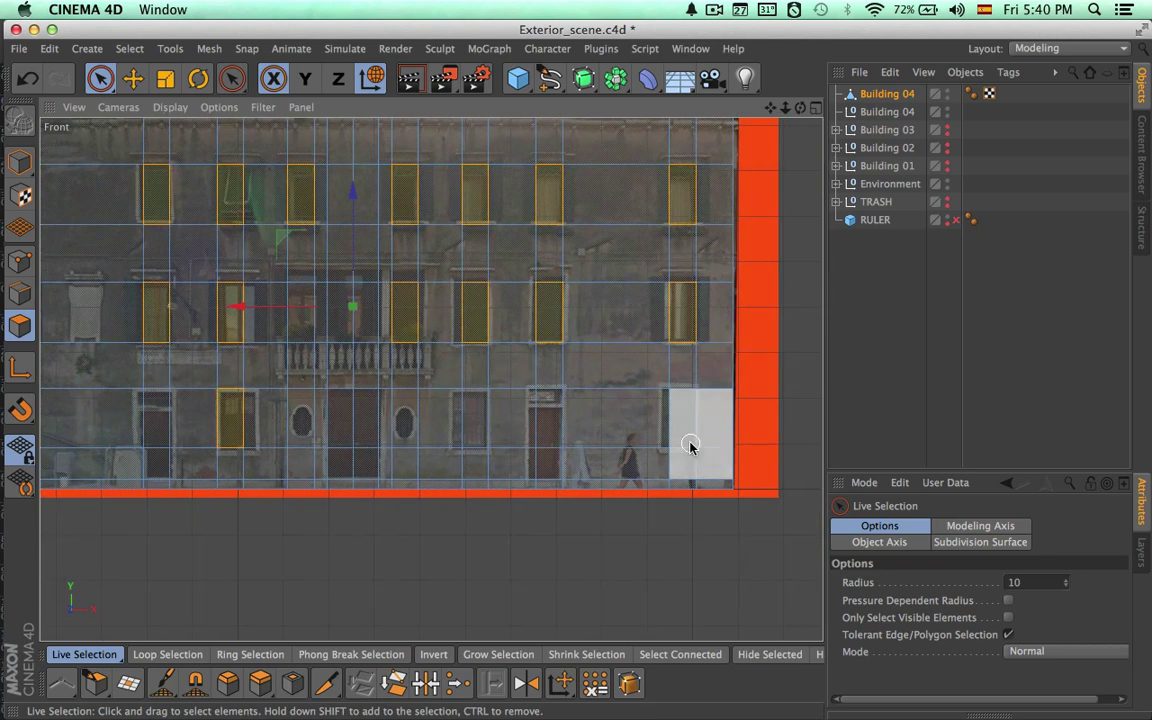
scroll(670, 455, down, 5)
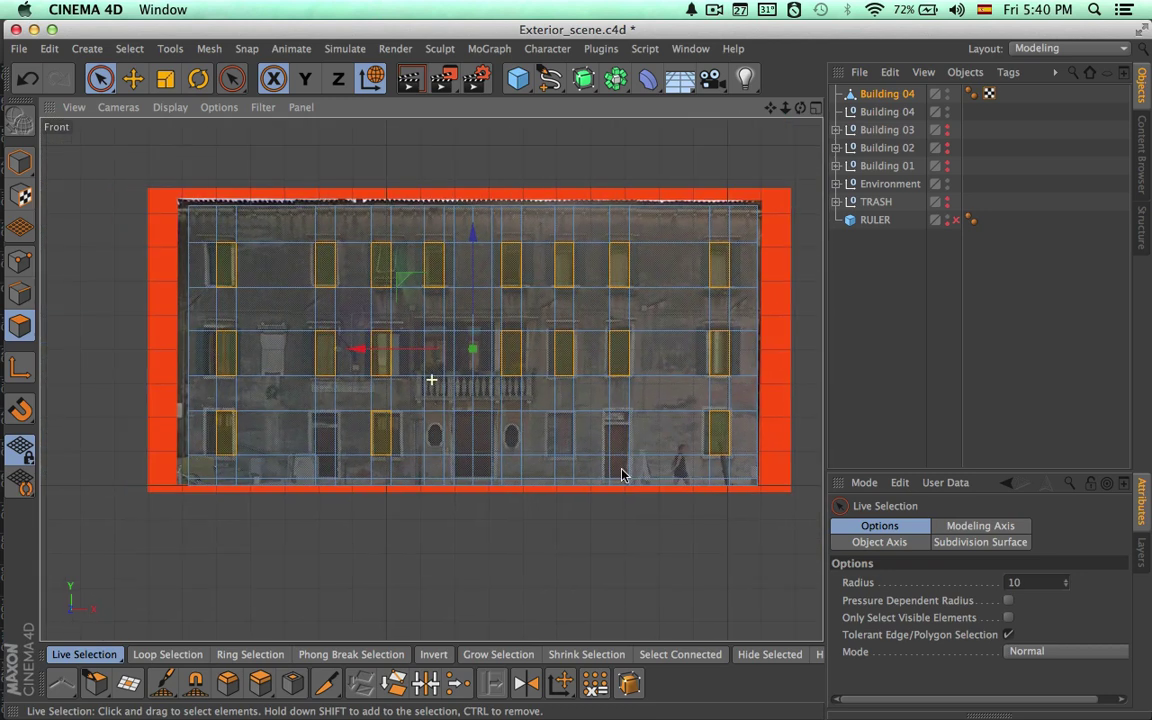
Add the side doors, the central doorway and the remaining ground-floor window to the polygon selection.
scroll(485, 463, up, 3)
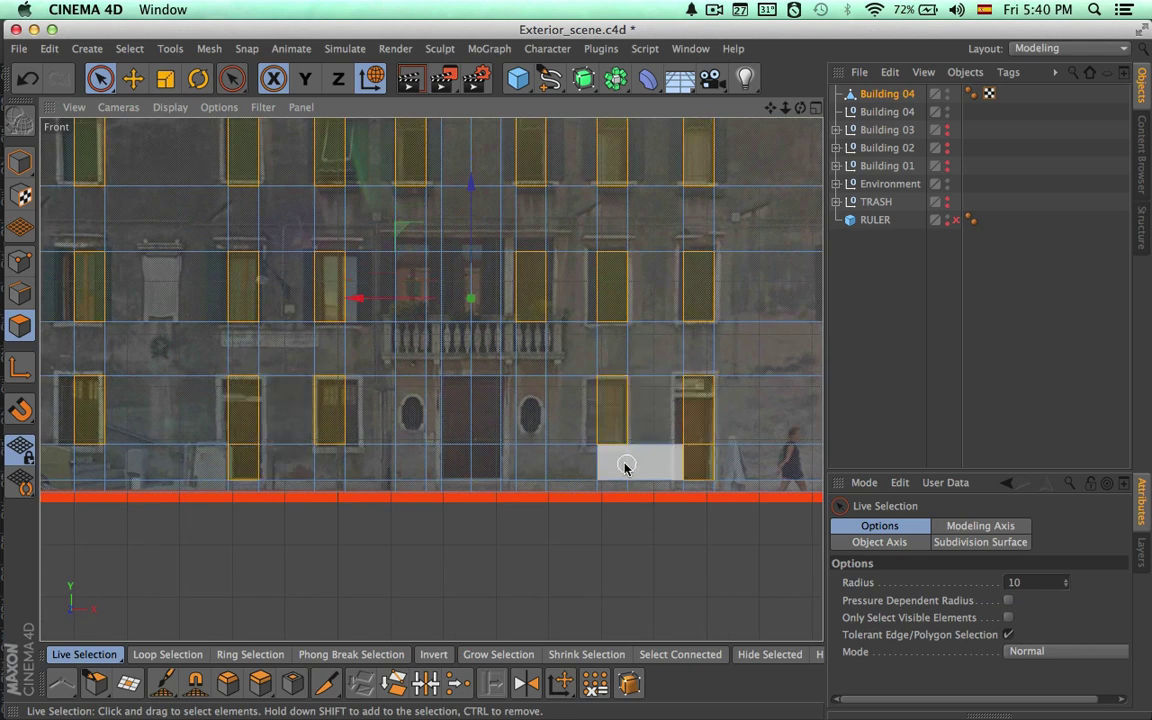
scroll(617, 465, down, 3)
scroll(465, 421, up, 4)
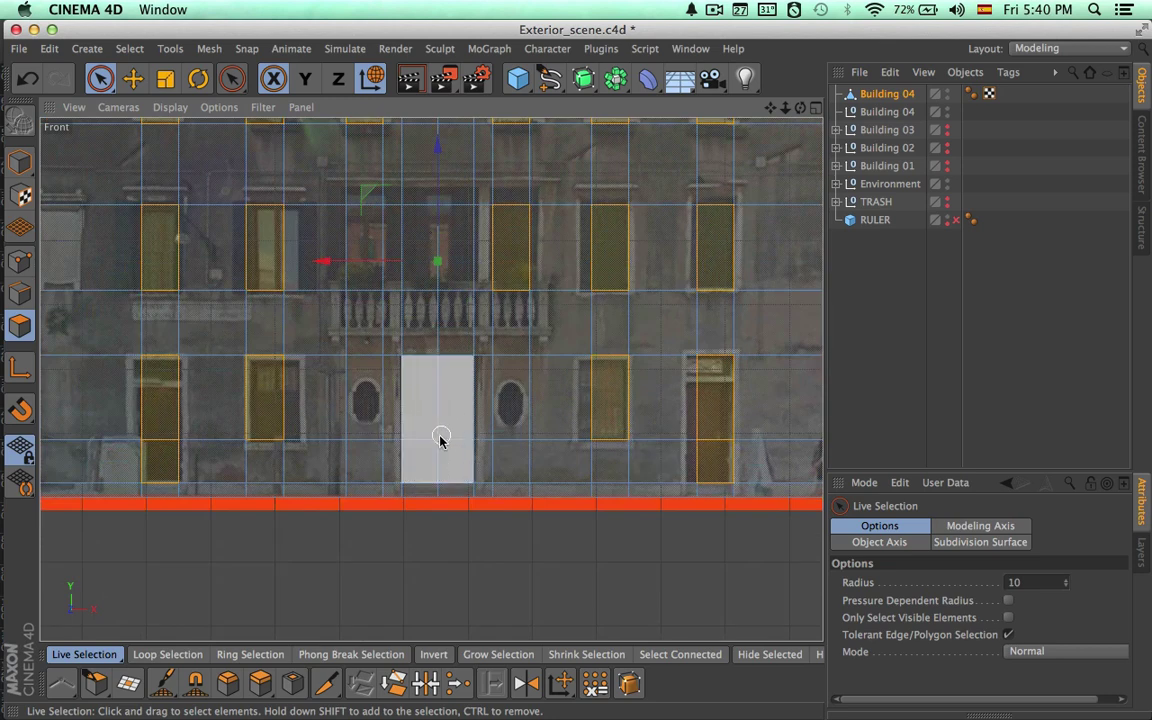
scroll(566, 463, down, 3)
scroll(617, 458, up, 4)
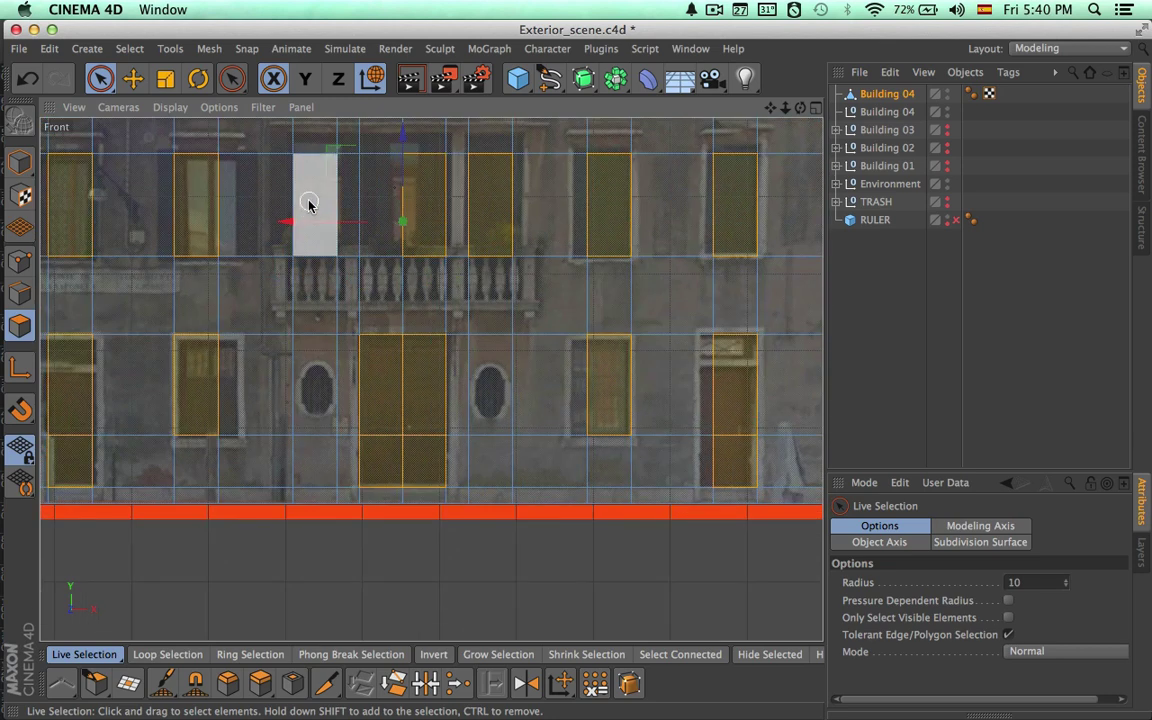
Complete the selection with the middle-floor balcony window polygons and check all openings against the facade reference.
shift+click(386, 185)
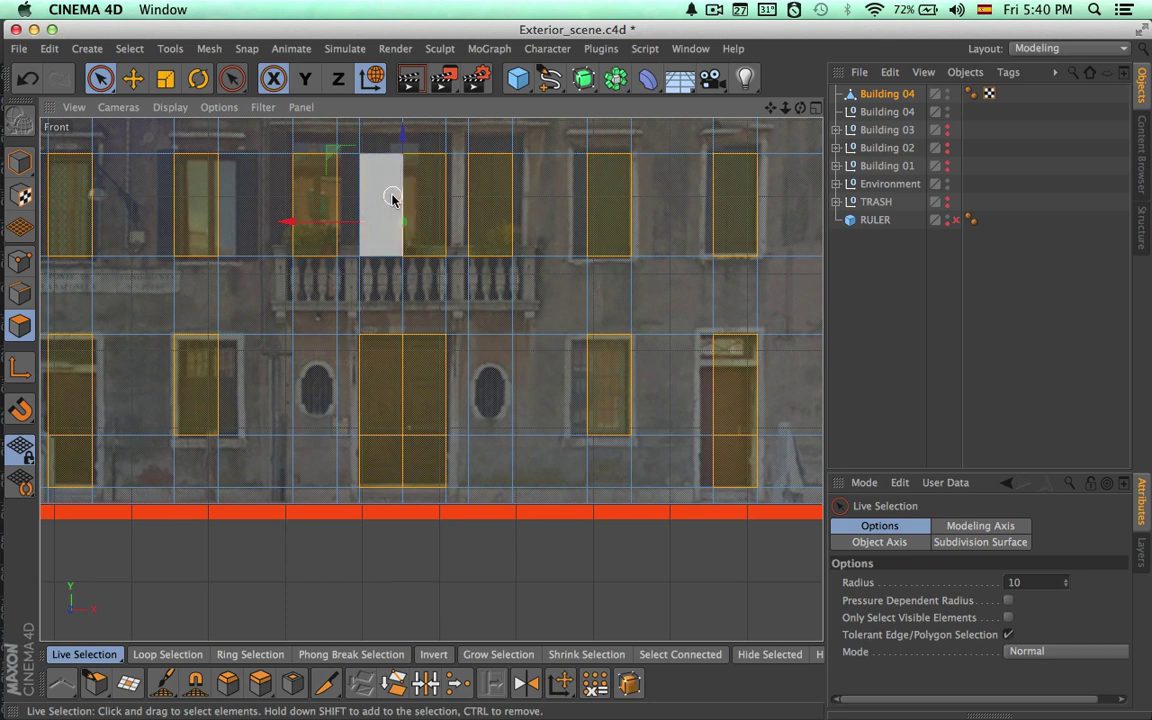
scroll(506, 275, down, 2)
scroll(469, 277, up, 4)
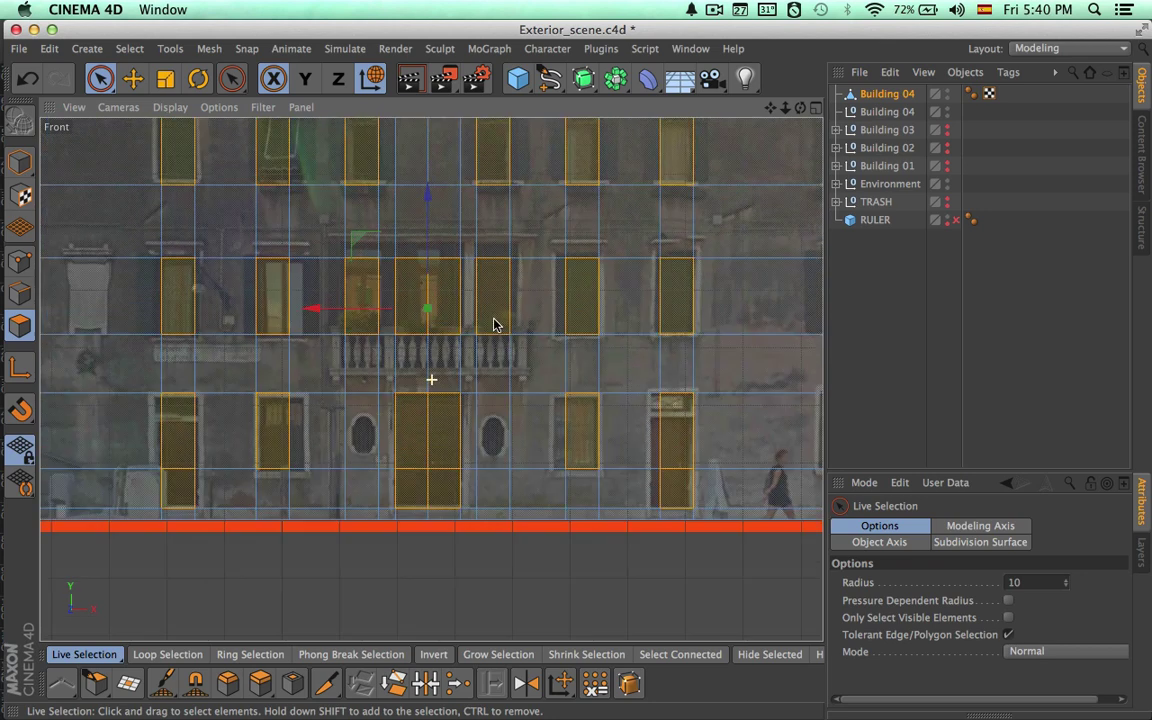
scroll(530, 376, up, 2)
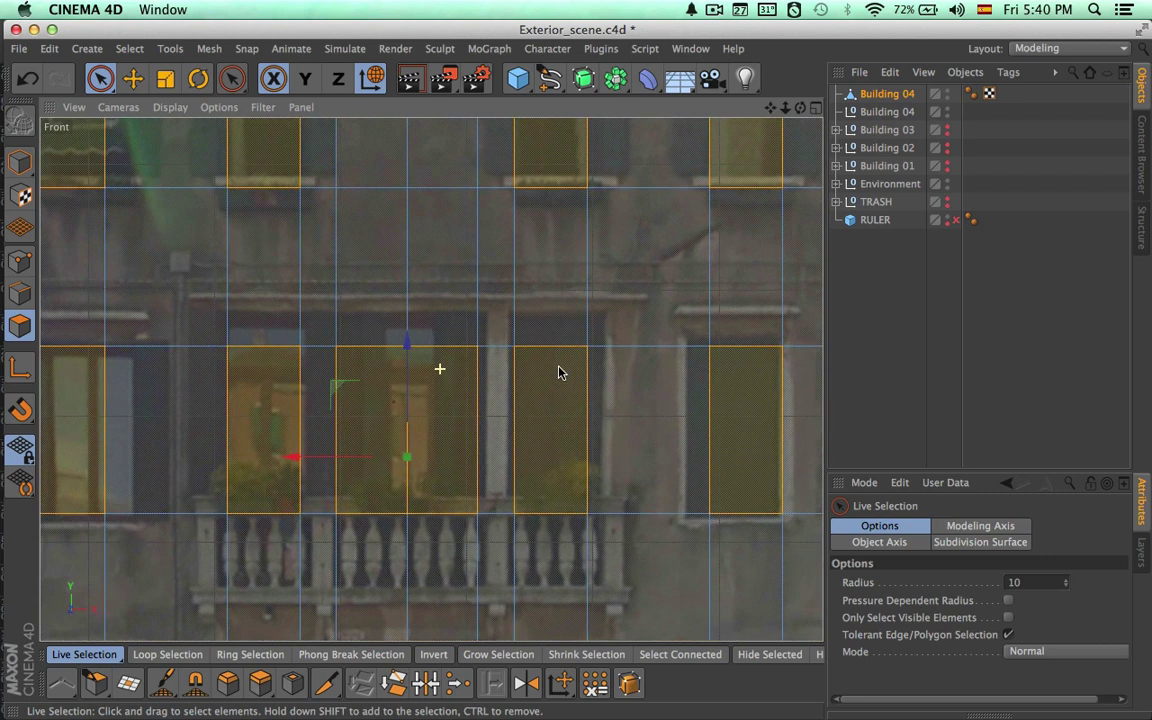
scroll(515, 423, down, 8)
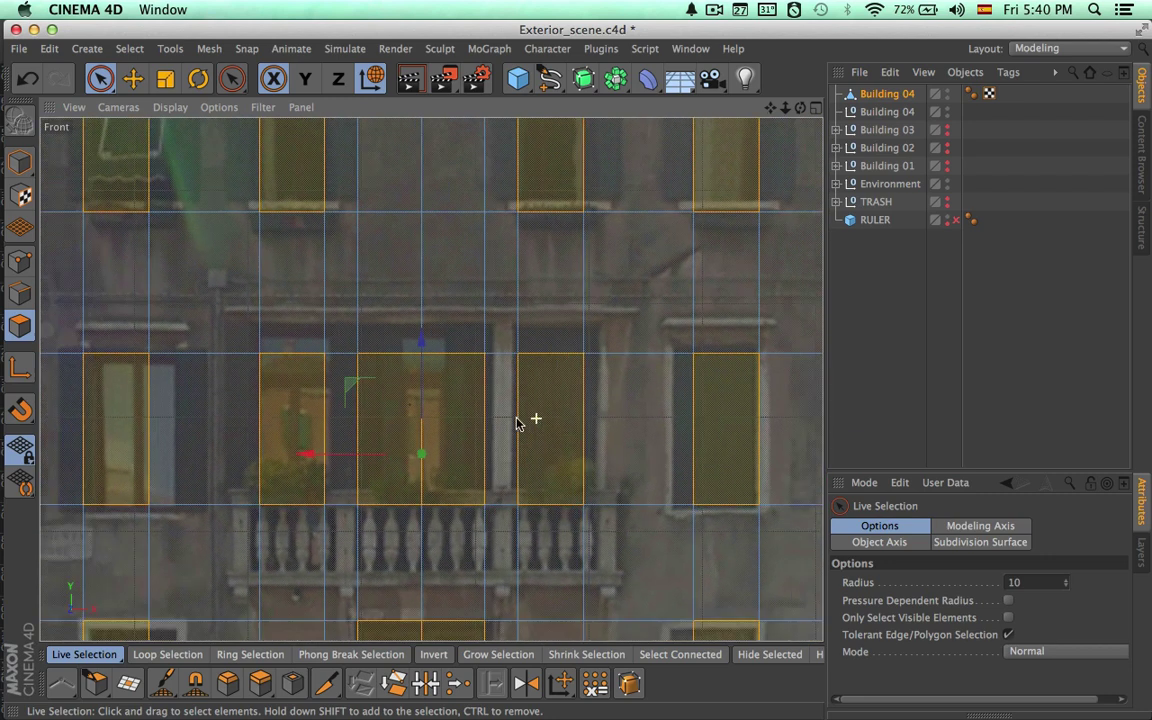
scroll(394, 428, down, 2)
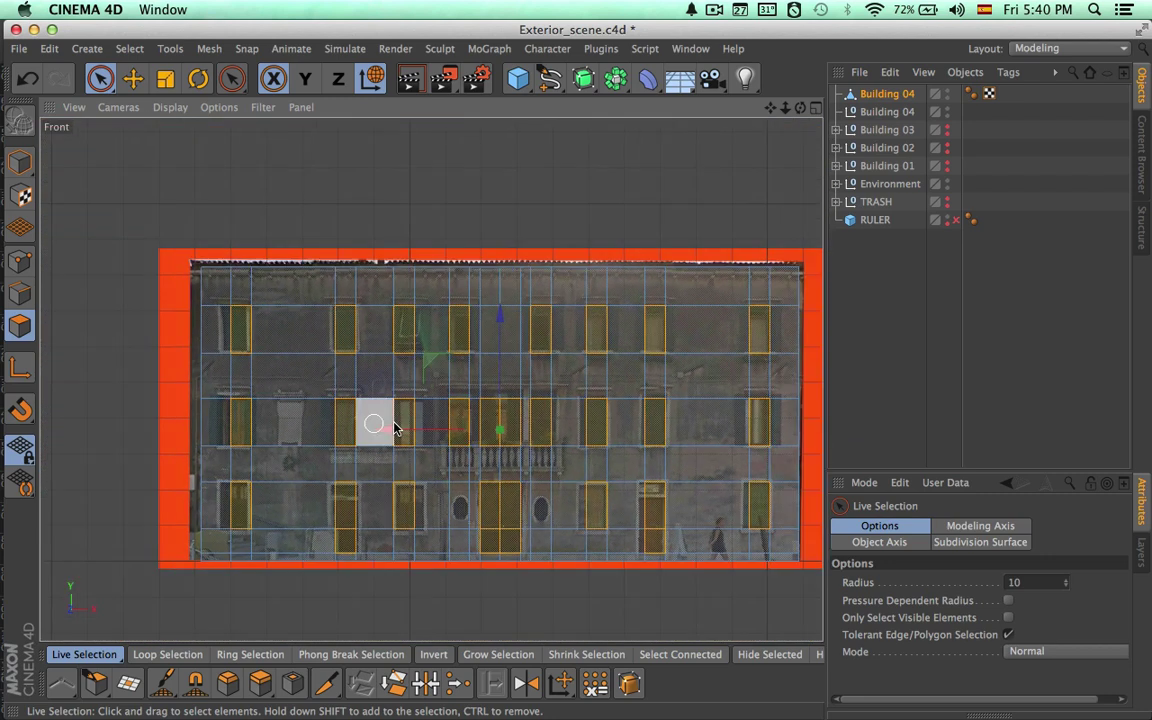
scroll(701, 266, down, 3)
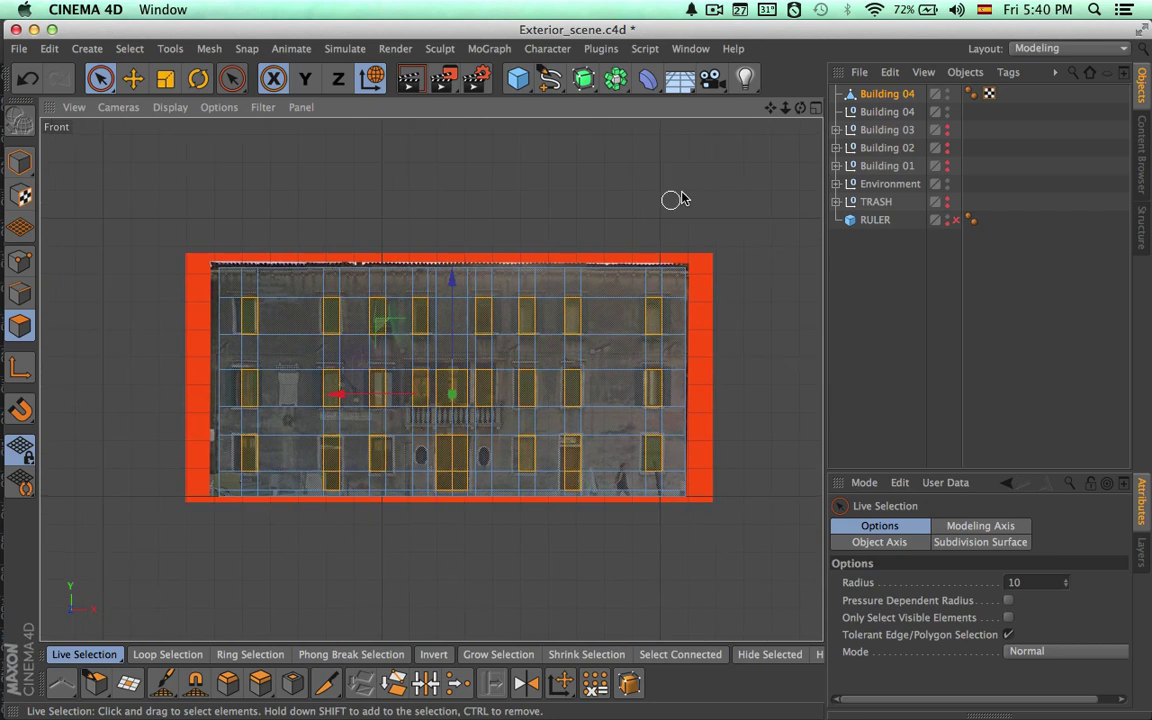
In the Perspective view, deselect the window polygons on Building 04's rear face, keeping only the front facade's selected.
click(816, 110)
click(423, 108)
alt+drag(437, 200, 177, 165)
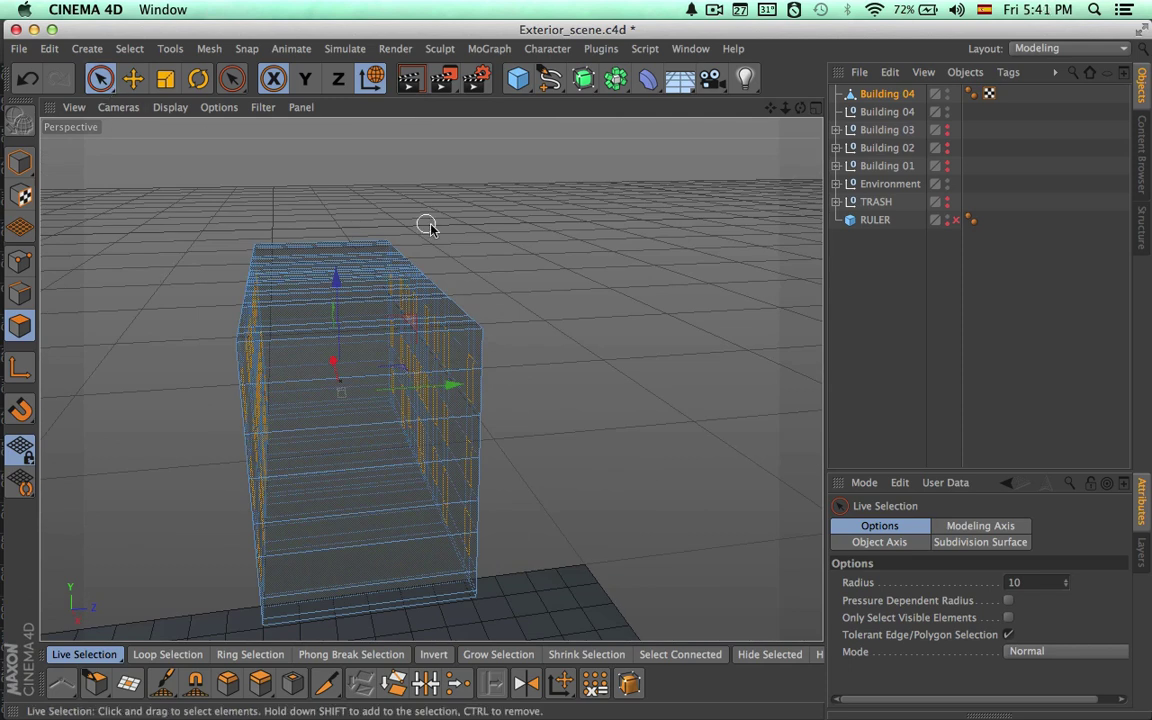
alt+drag(429, 224, 386, 265)
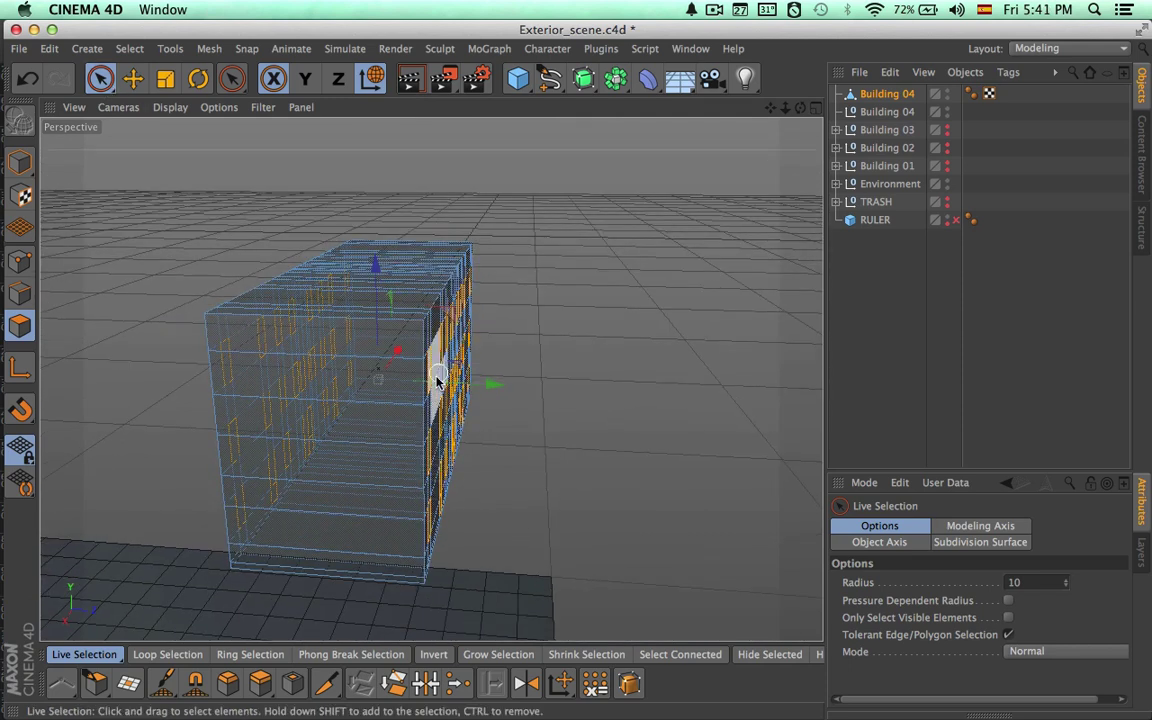
mouse_move(437, 432)
alt+mouse_down()
mouse_move(432, 391)
mouse_move(435, 455)
alt+mouse_up()
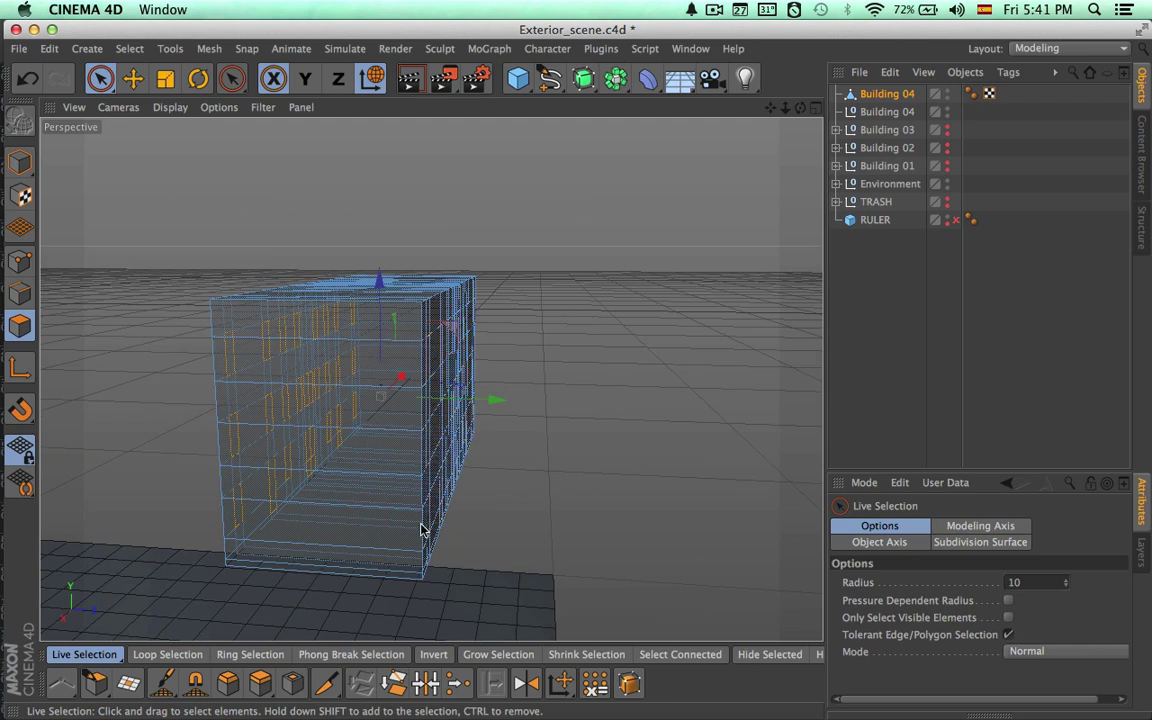
alt+drag(420, 530, 483, 471)
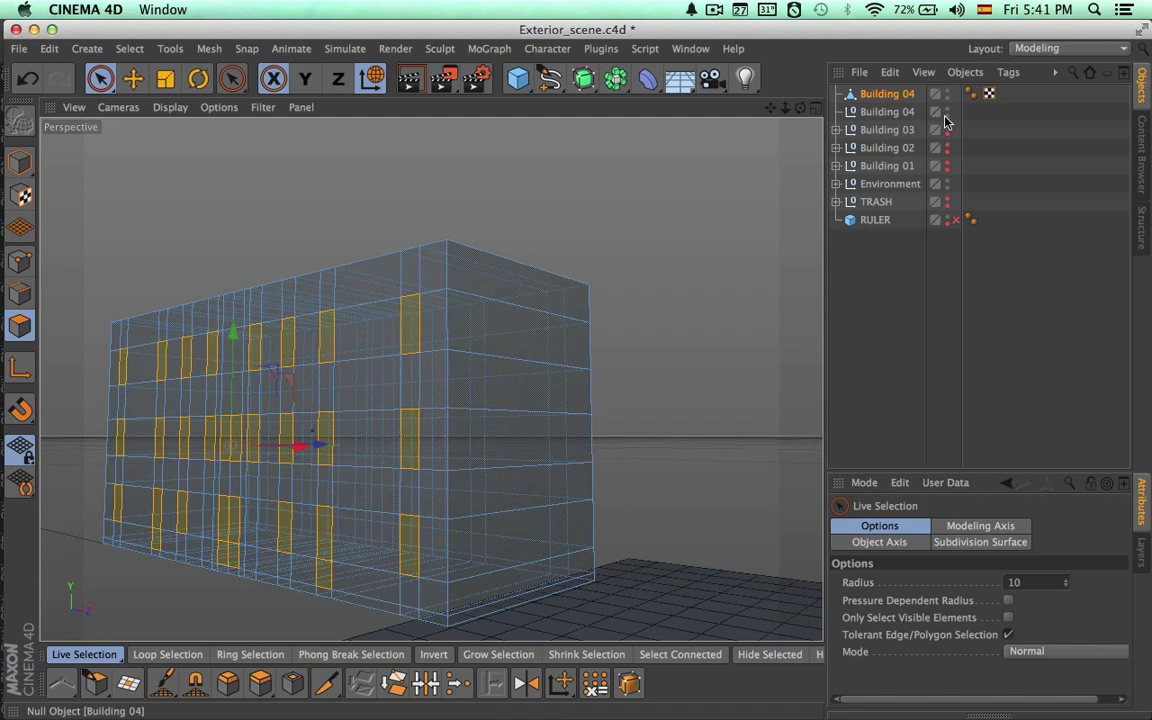
Make Building 01 visible for comparison and turn off X-Ray for Building 04.
click(947, 166)
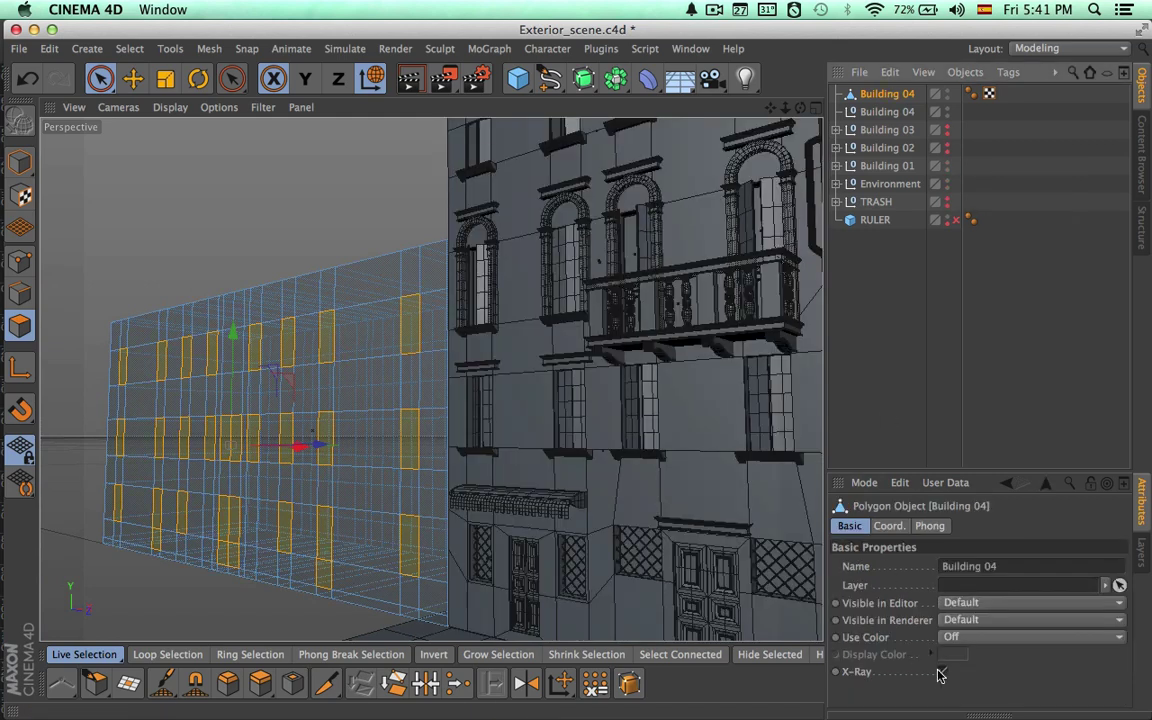
mouse_move(656, 535)
alt+mouse_down()
mouse_move(640, 535)
mouse_move(802, 568)
alt+mouse_up()
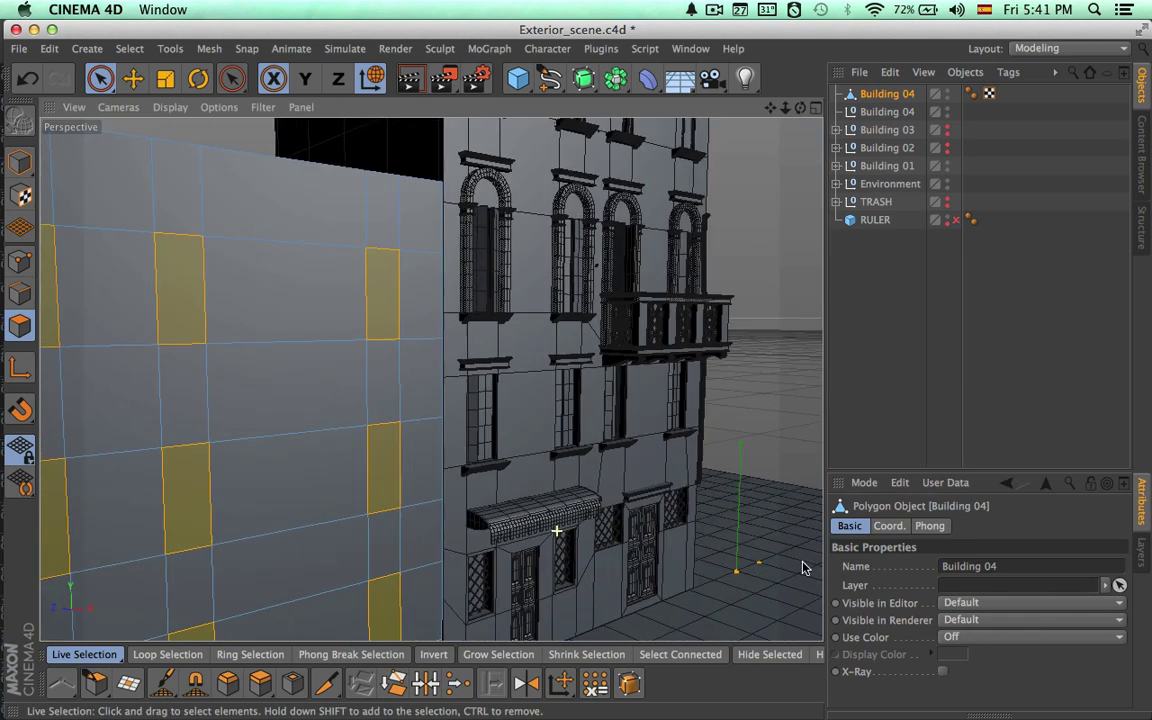
alt+drag(468, 370, 568, 375)
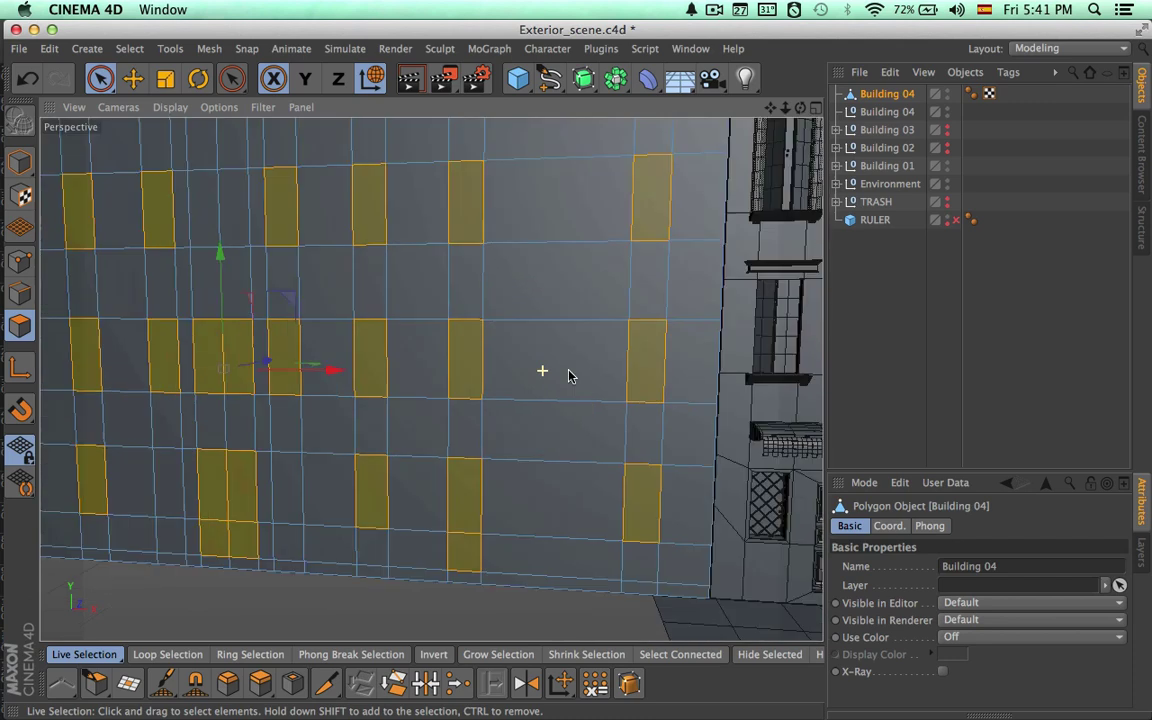
Extrude the selected window and door polygons inward with an offset of -15.541 cm.
alt+drag(681, 293, 735, 285)
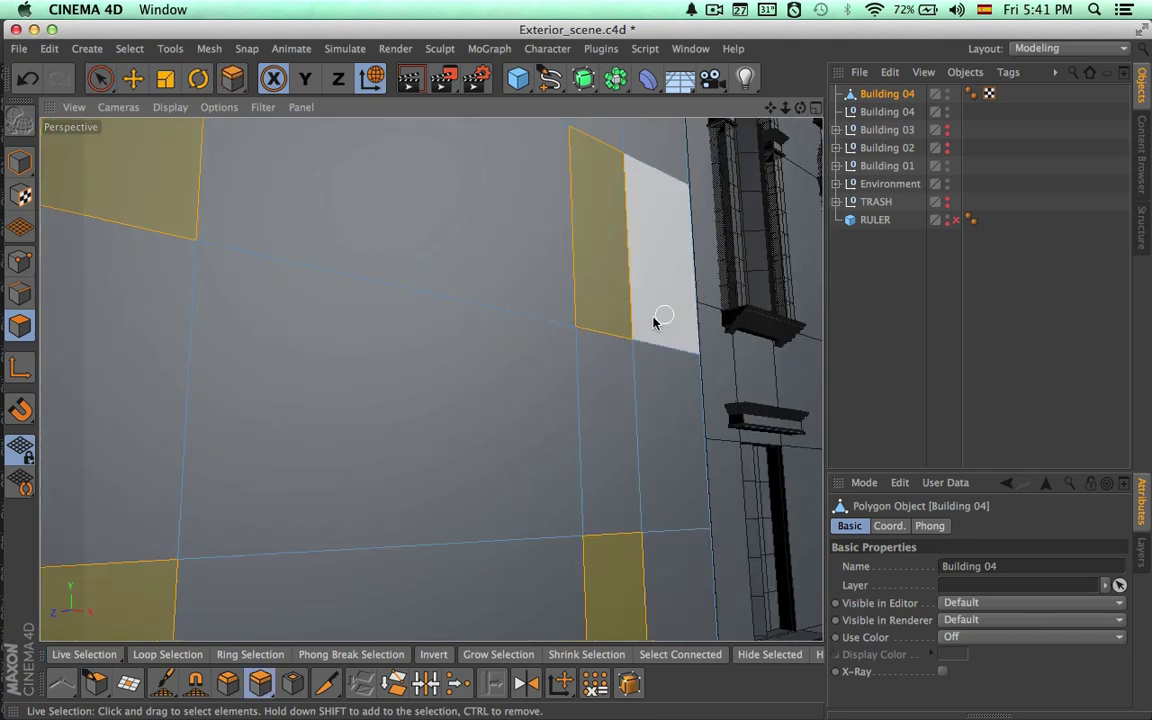
key(d)
drag(643, 337, 625, 337)
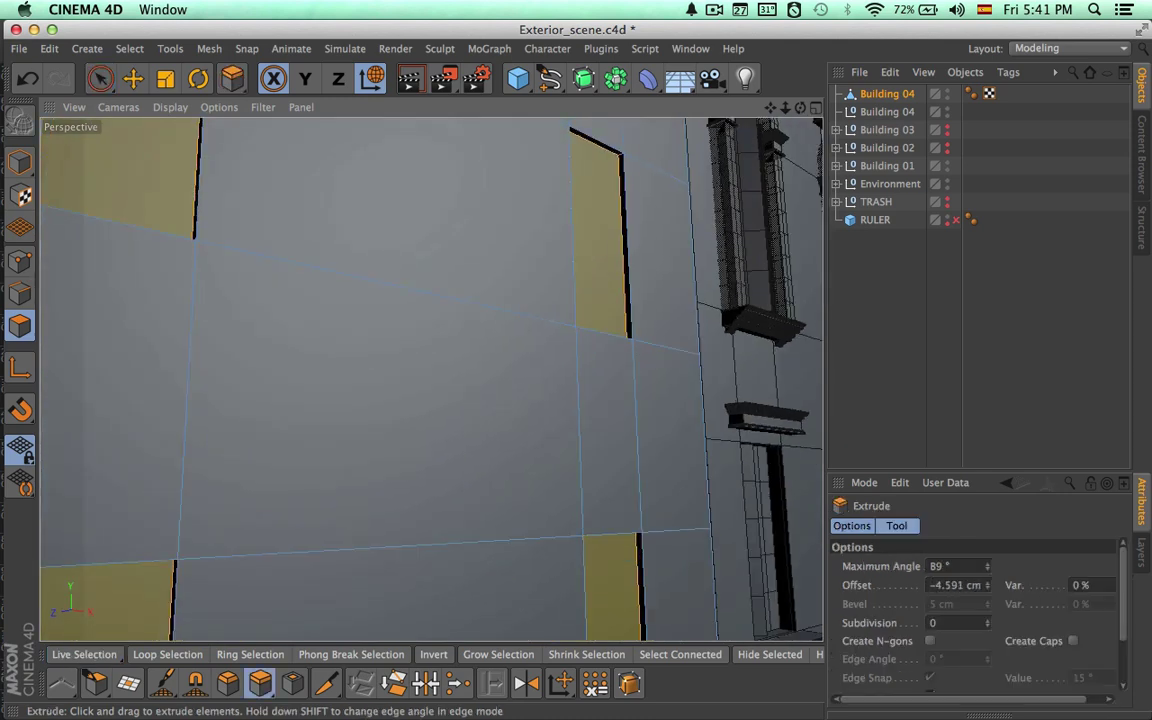
drag(570, 285, 669, 381)
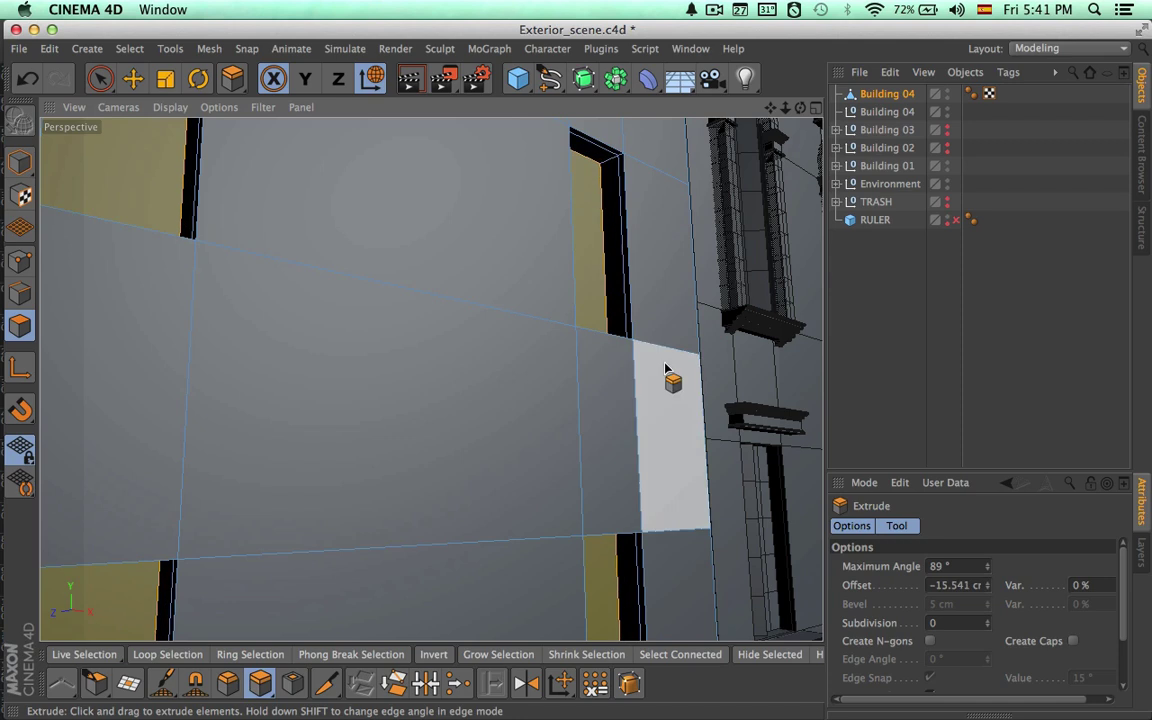
Examine the recessed openings along Building 04's facade and how the building meets Building 01.
alt+right_drag(669, 381, 372, 447)
alt+drag(372, 447, 274, 458)
drag(401, 371, 580, 305)
drag(341, 375, 671, 347)
key(space)
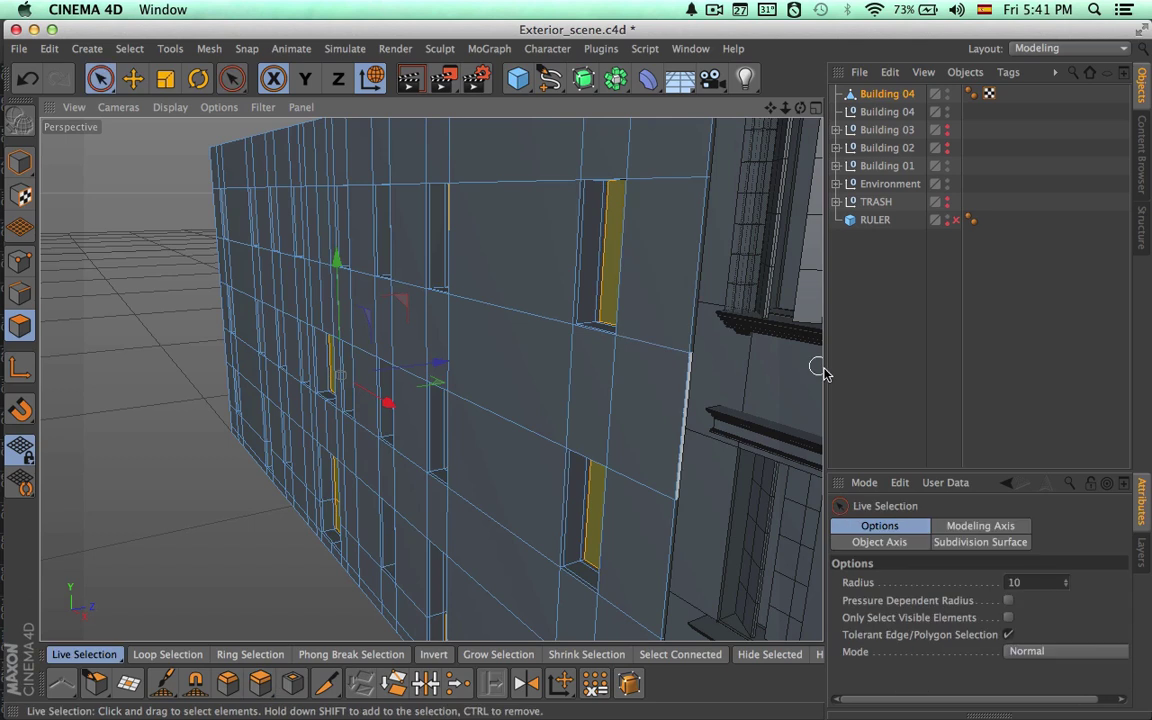
alt+drag(818, 365, 723, 401)
alt+right_drag(723, 401, 517, 411)
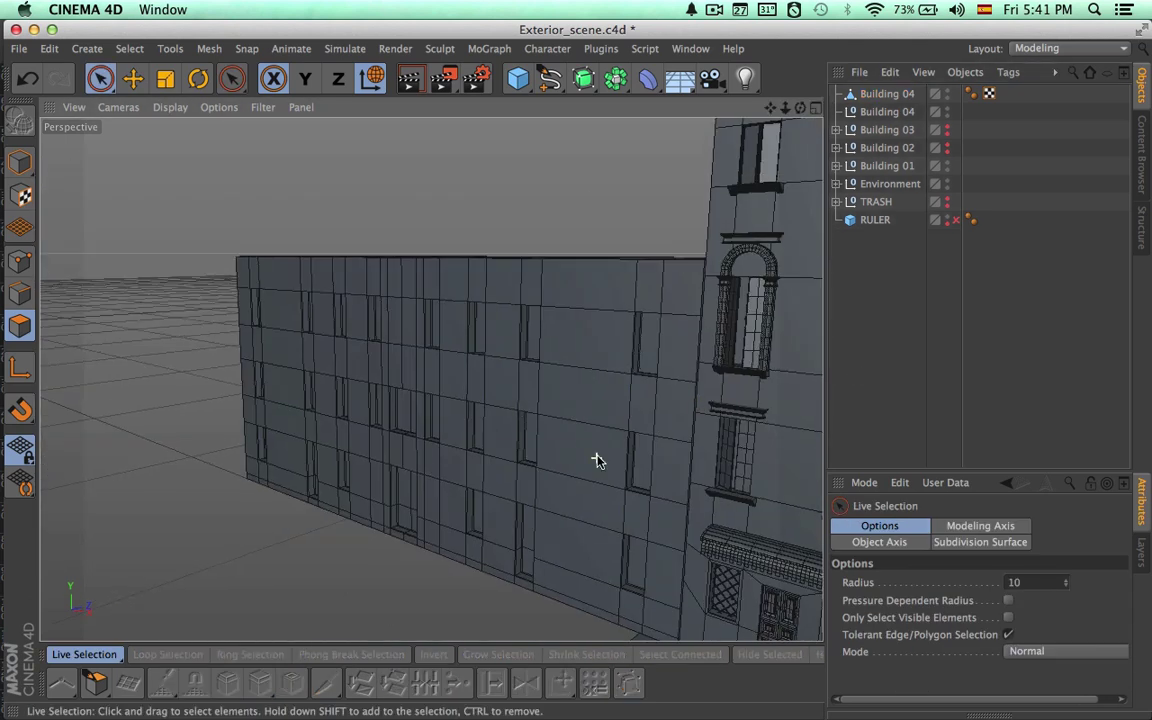
alt+drag(596, 460, 470, 400)
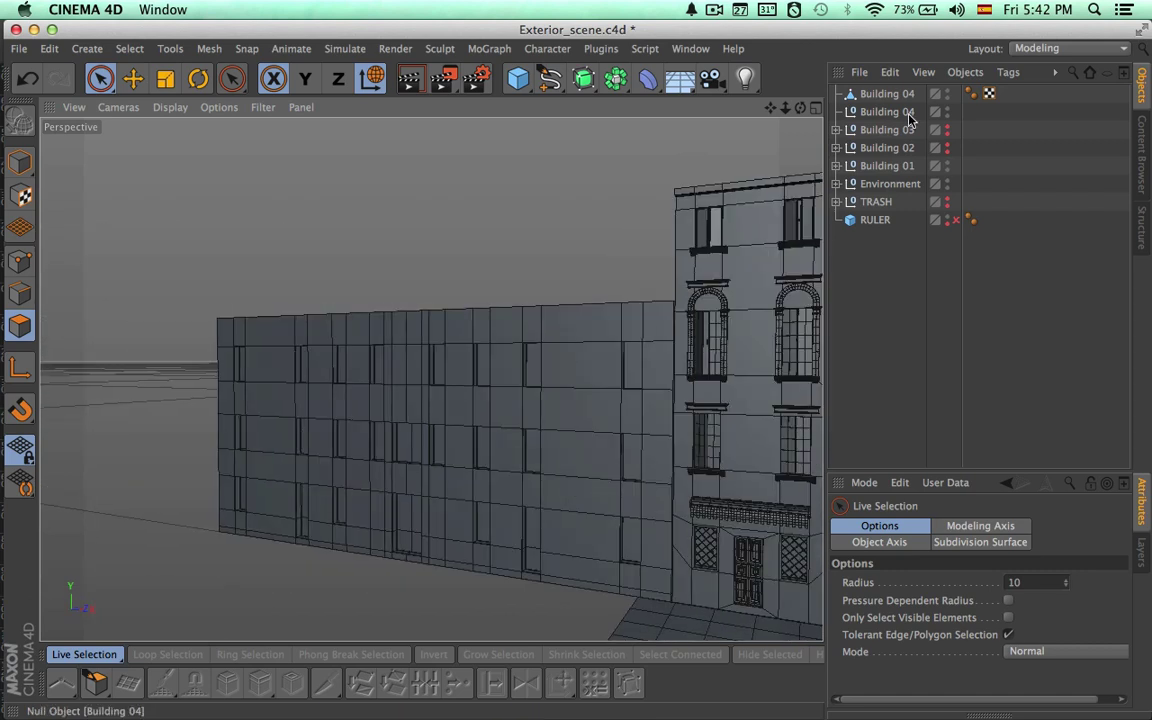
Nest the Building 04 mesh under its Building 04 null and make Building 03 and Building 02 visible.
click(886, 94)
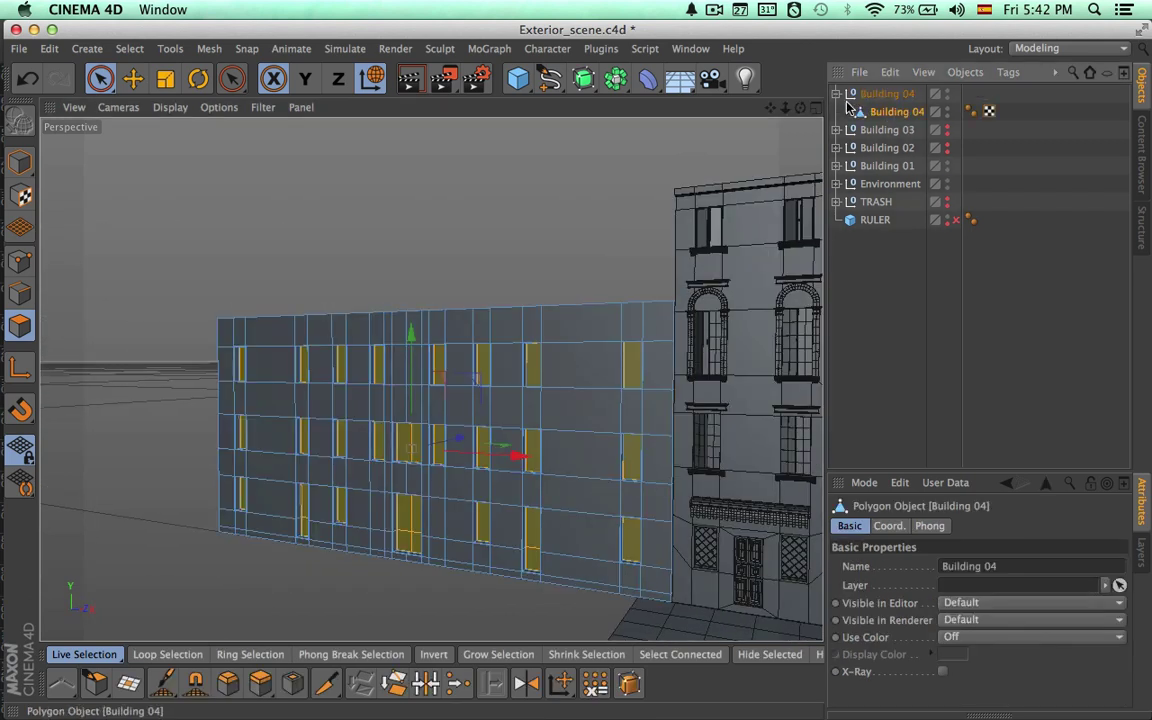
click(866, 94)
alt+drag(740, 300, 588, 405)
click(947, 129)
click(947, 111)
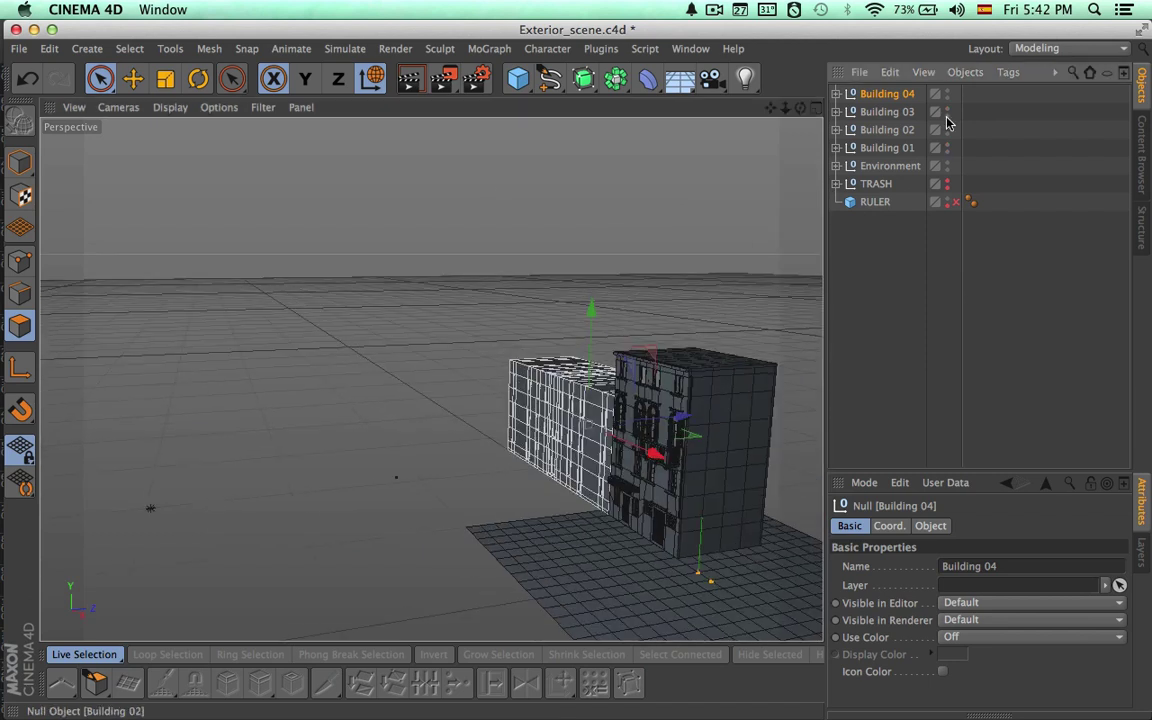
alt+drag(745, 392, 451, 452)
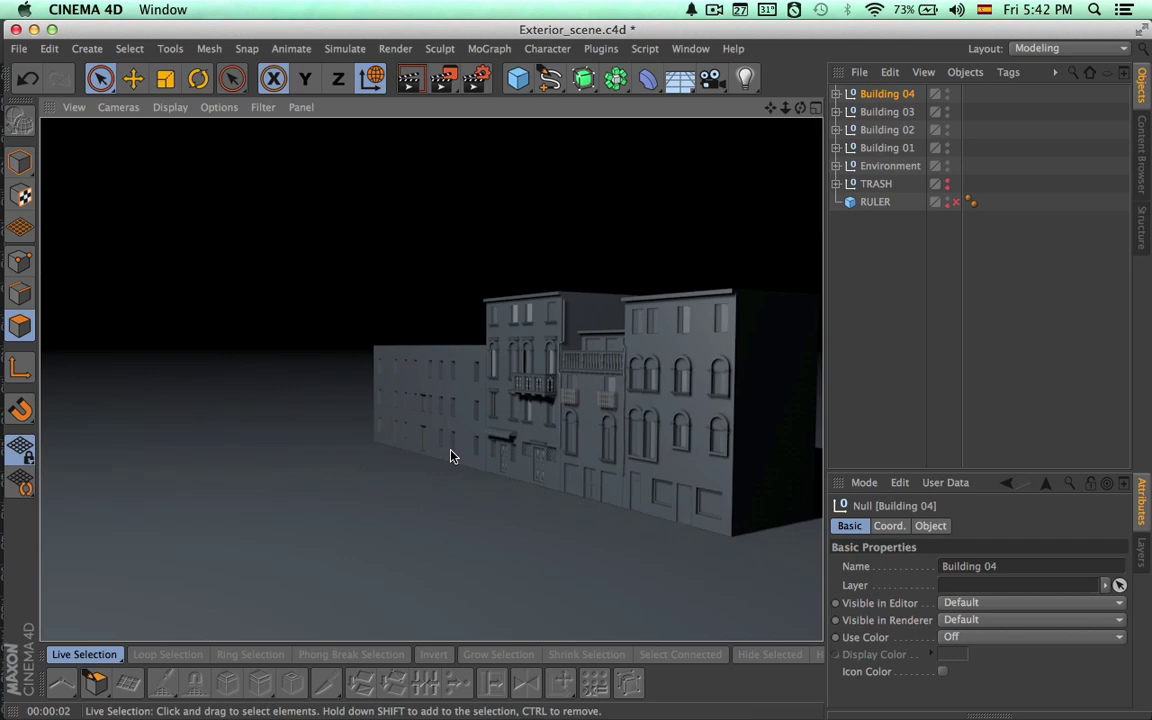
mouse_move(450, 456)
alt+mouse_down()
mouse_move(476, 432)
mouse_move(386, 429)
mouse_move(706, 436)
mouse_move(590, 413)
mouse_move(520, 440)
mouse_move(656, 476)
mouse_move(586, 470)
mouse_move(630, 478)
mouse_move(540, 518)
alt+mouse_up()
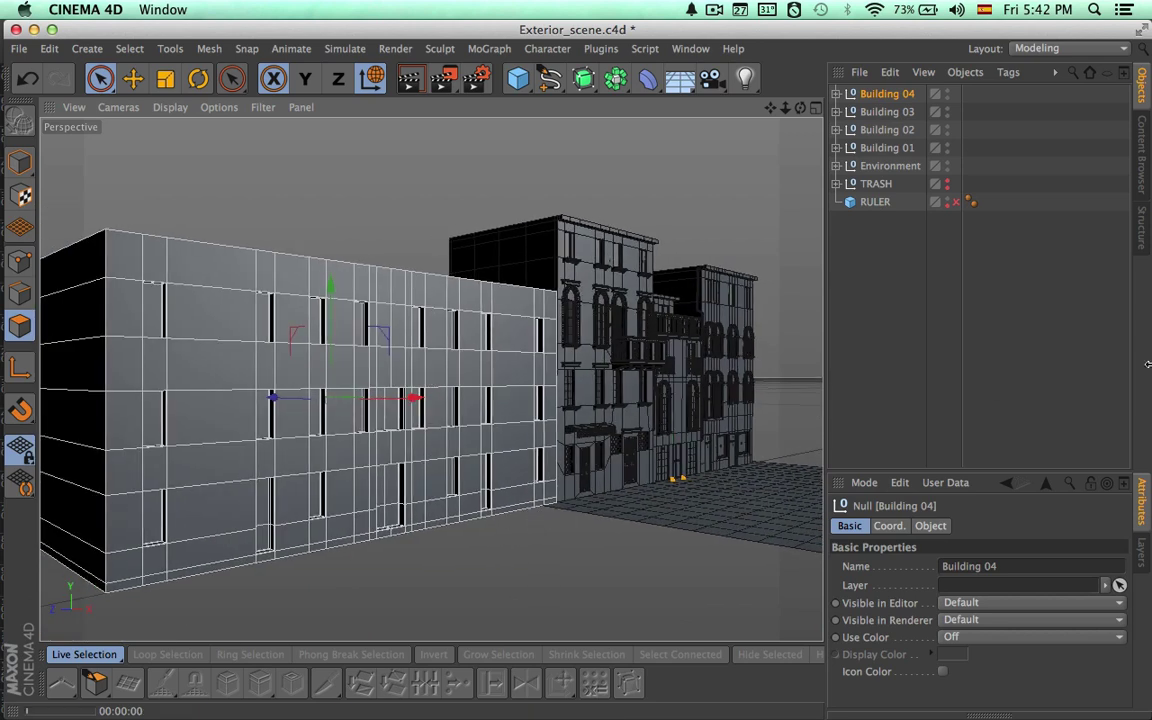
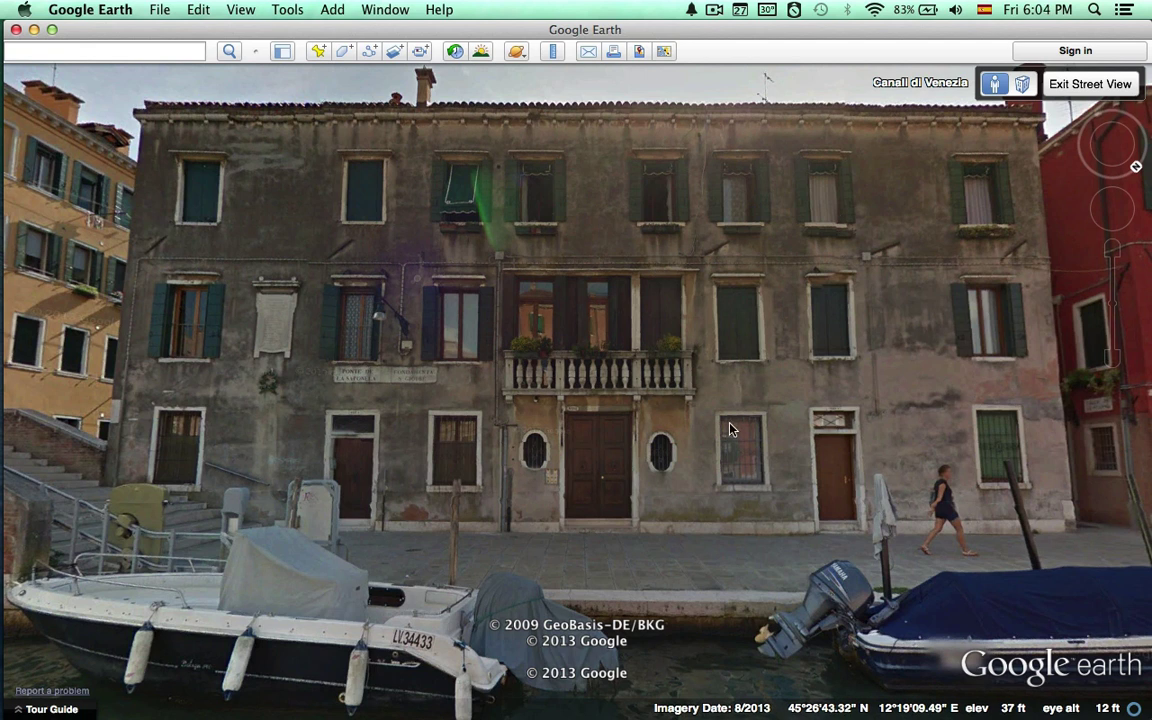
Switch from Google Earth to CINEMA 4D and expand Building 01's hierarchy to reach its window shutters.
key(super+Tab)
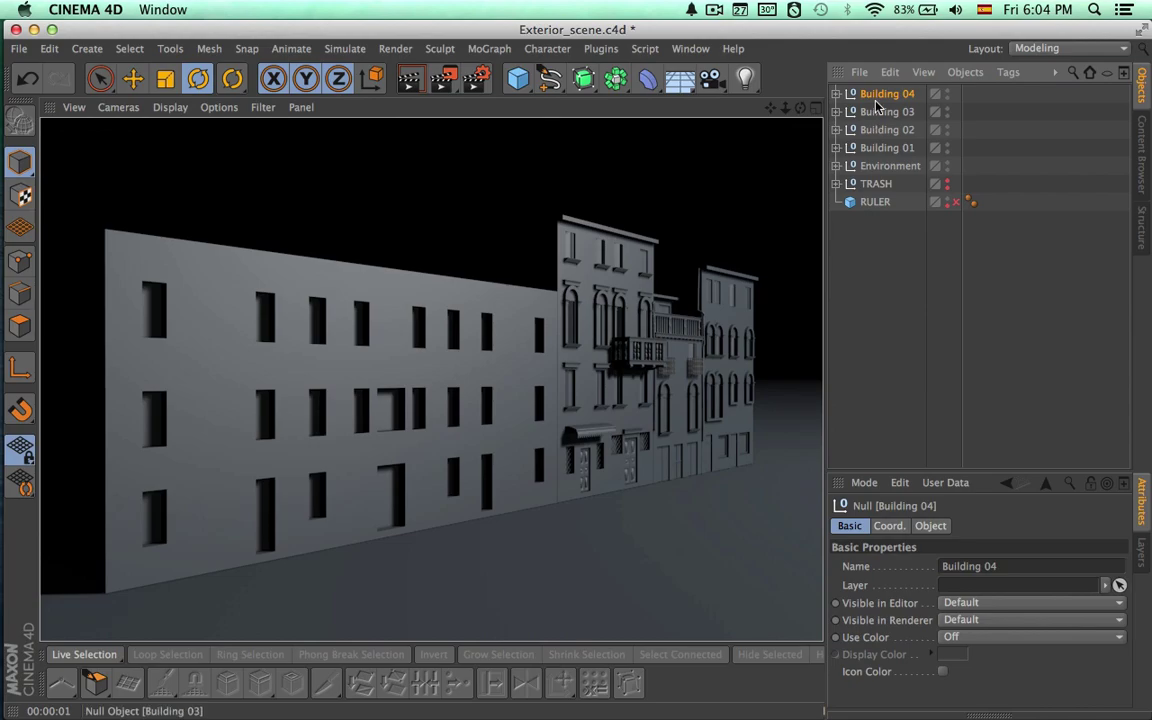
click(876, 136)
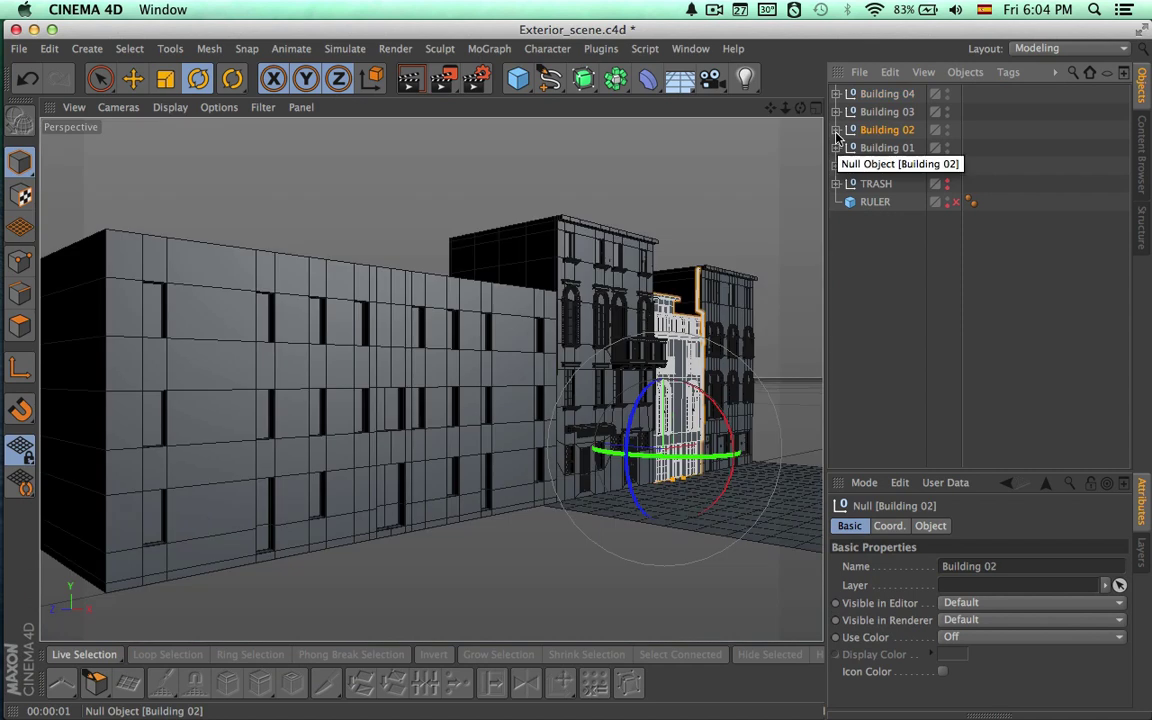
click(886, 147)
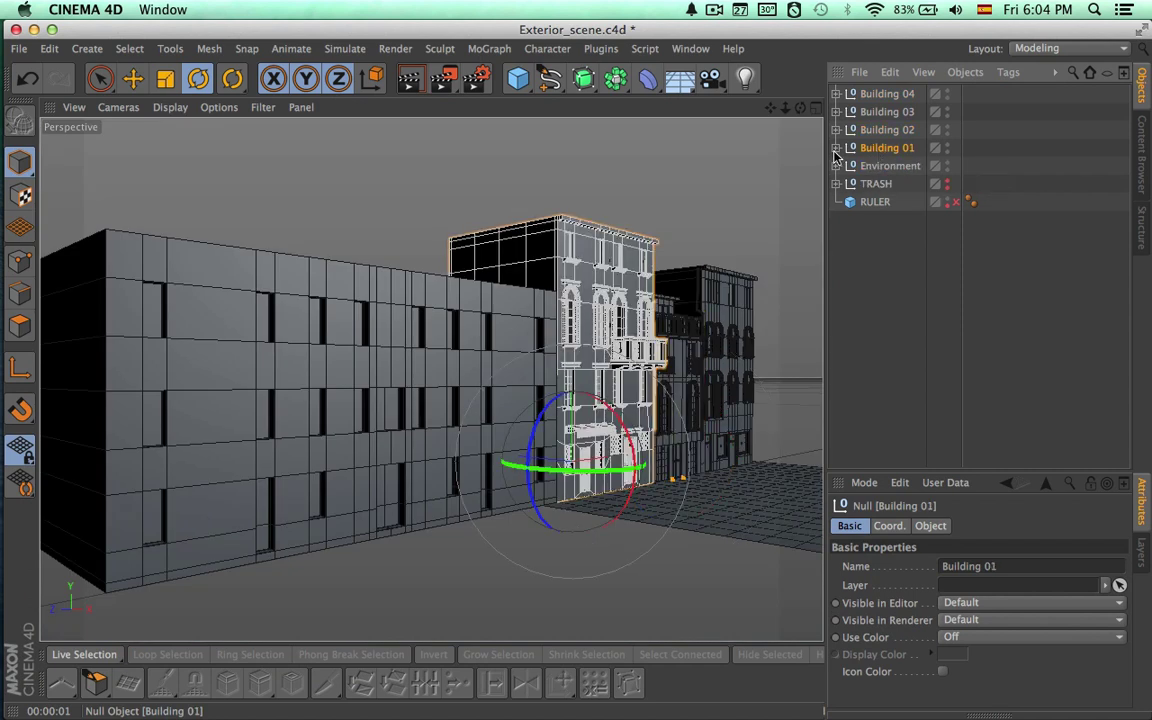
click(836, 147)
alt+drag(618, 318, 546, 341)
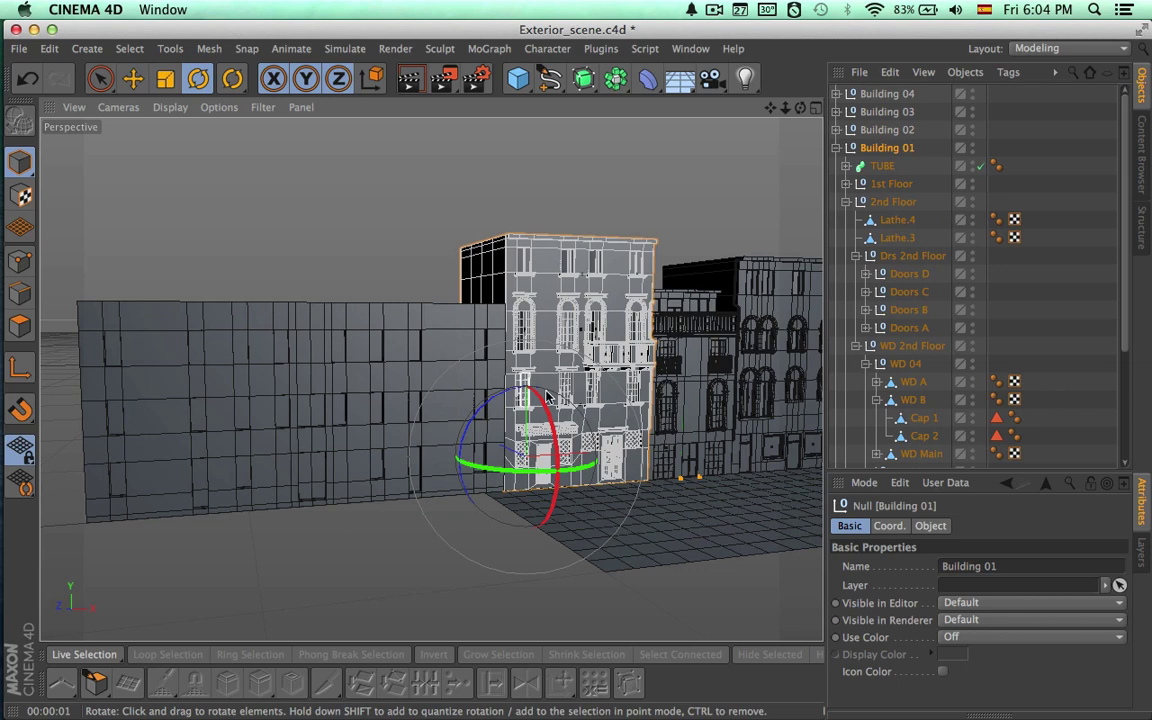
scroll(632, 391, up, 8)
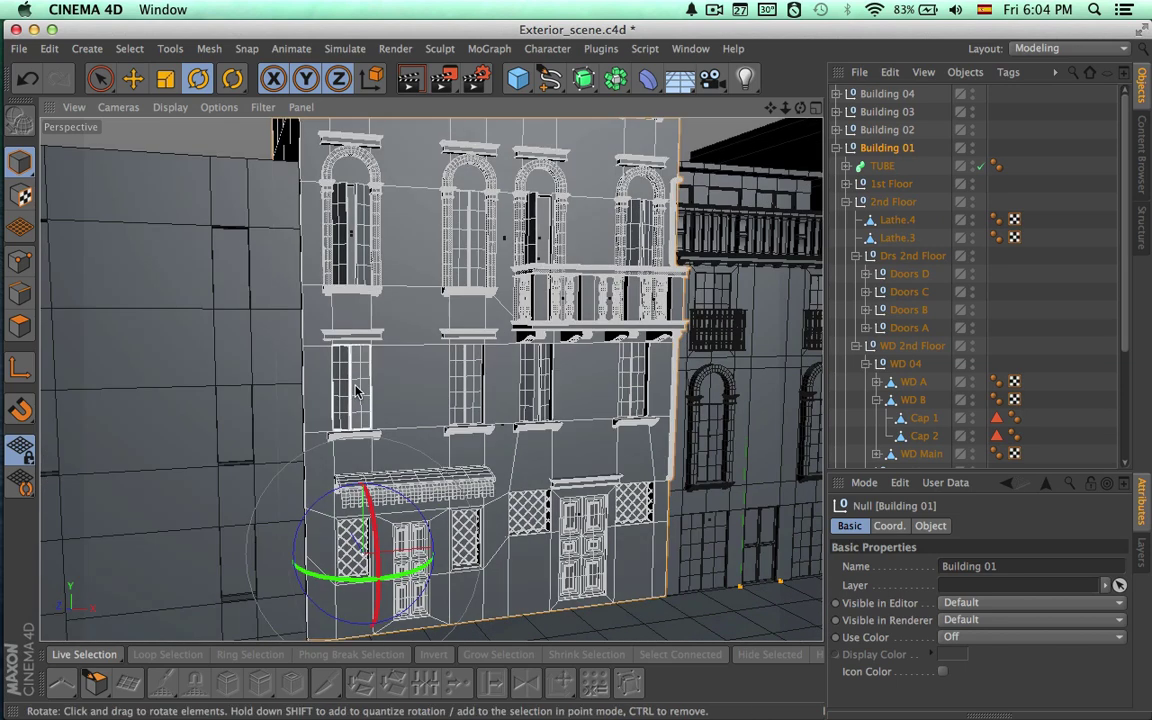
Duplicate the Doors B group from Building 01's Drs 2nd Floor group and collapse the Building 01 hierarchy.
click(355, 391)
scroll(369, 438, up, 2)
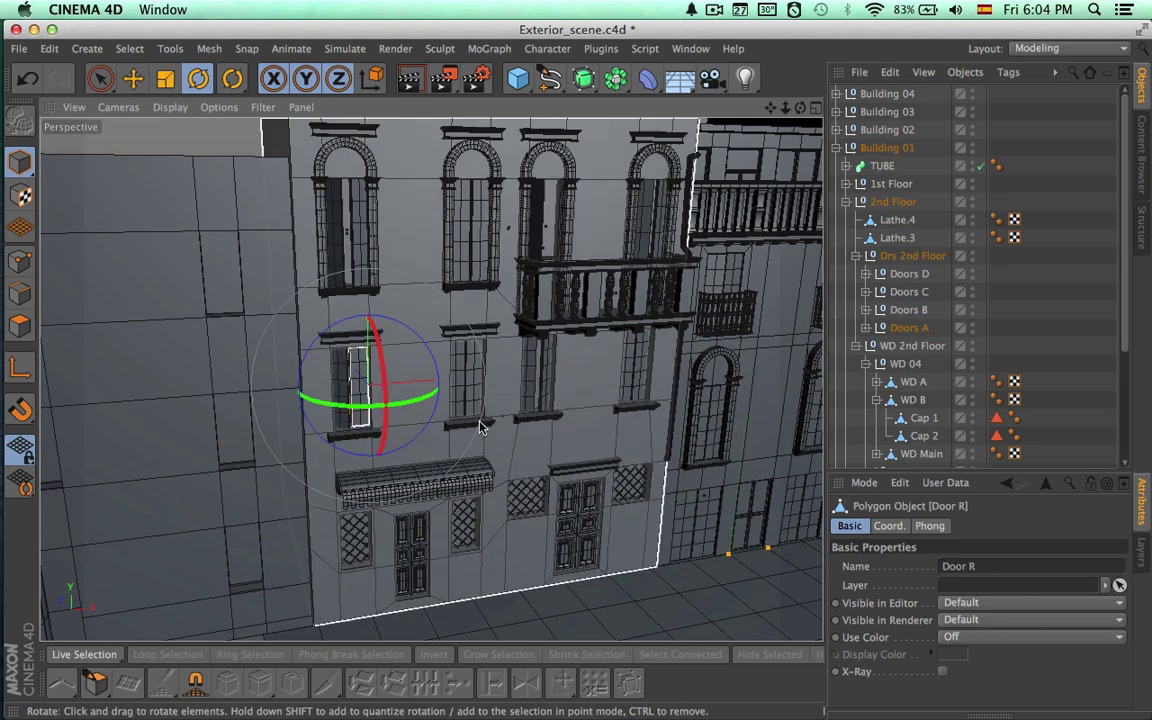
scroll(657, 432, up, 6)
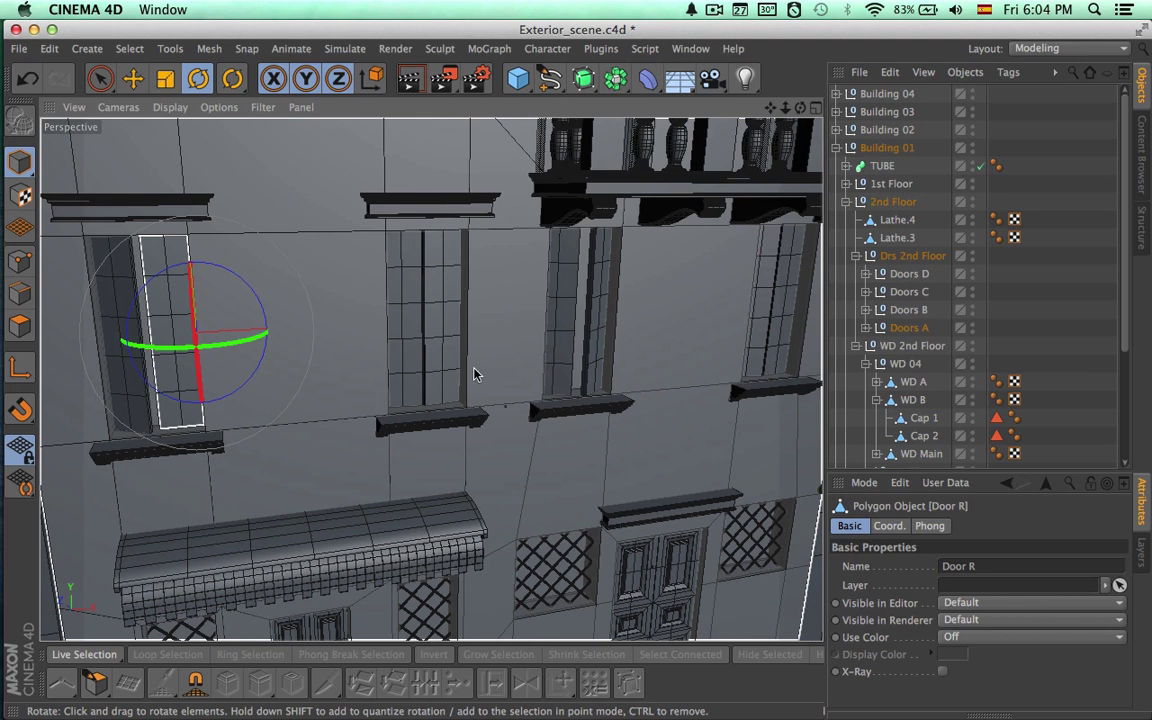
click(440, 356)
click(908, 311)
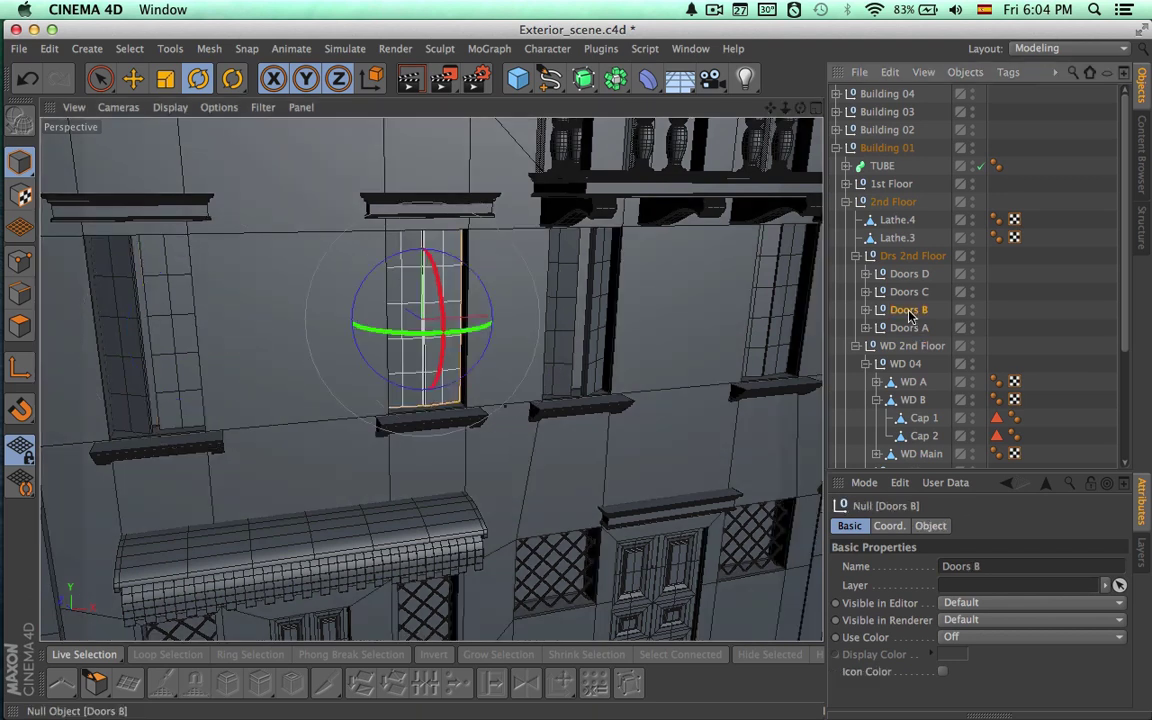
key(super+c)
key(super+v)
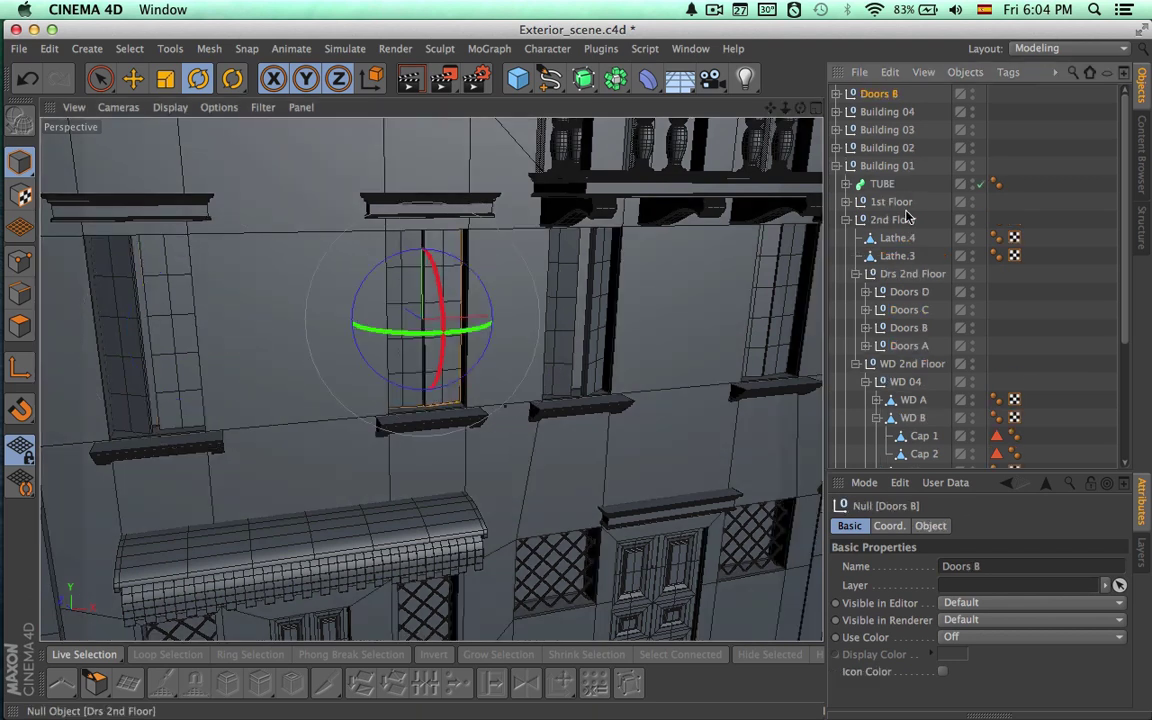
click(837, 165)
Straighten Door L and Door R in the duplicated Doors B group, setting Door L's heading rotation to 0°.
click(838, 94)
click(884, 113)
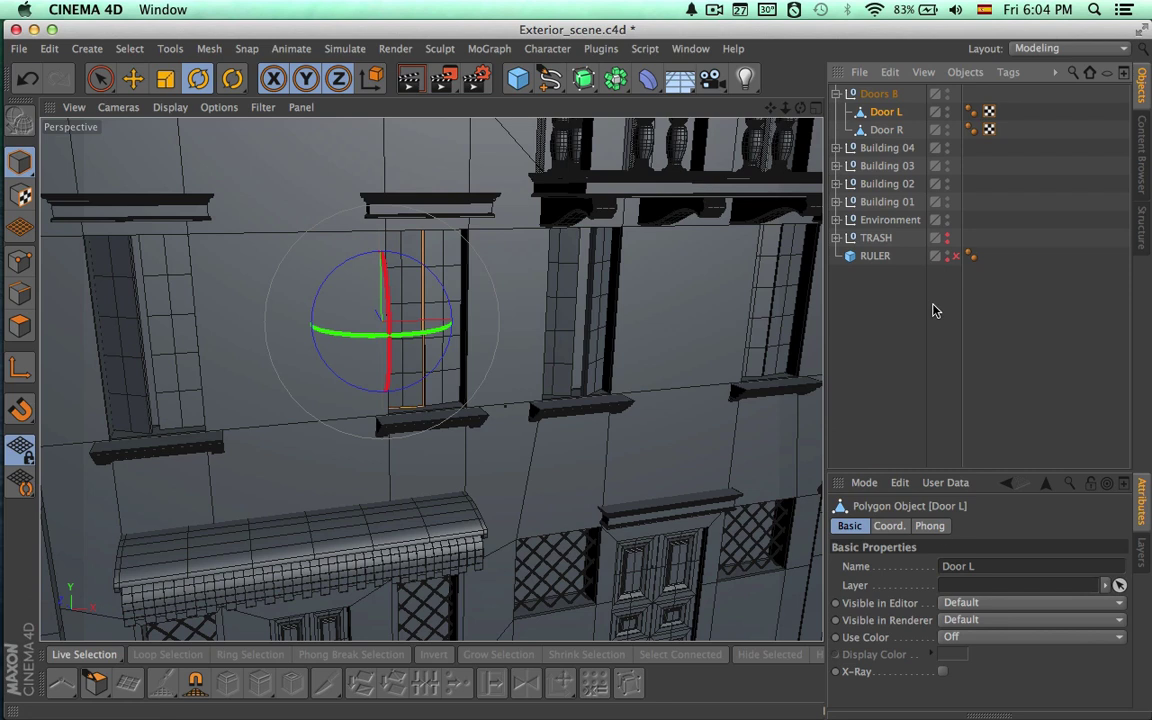
click(884, 95)
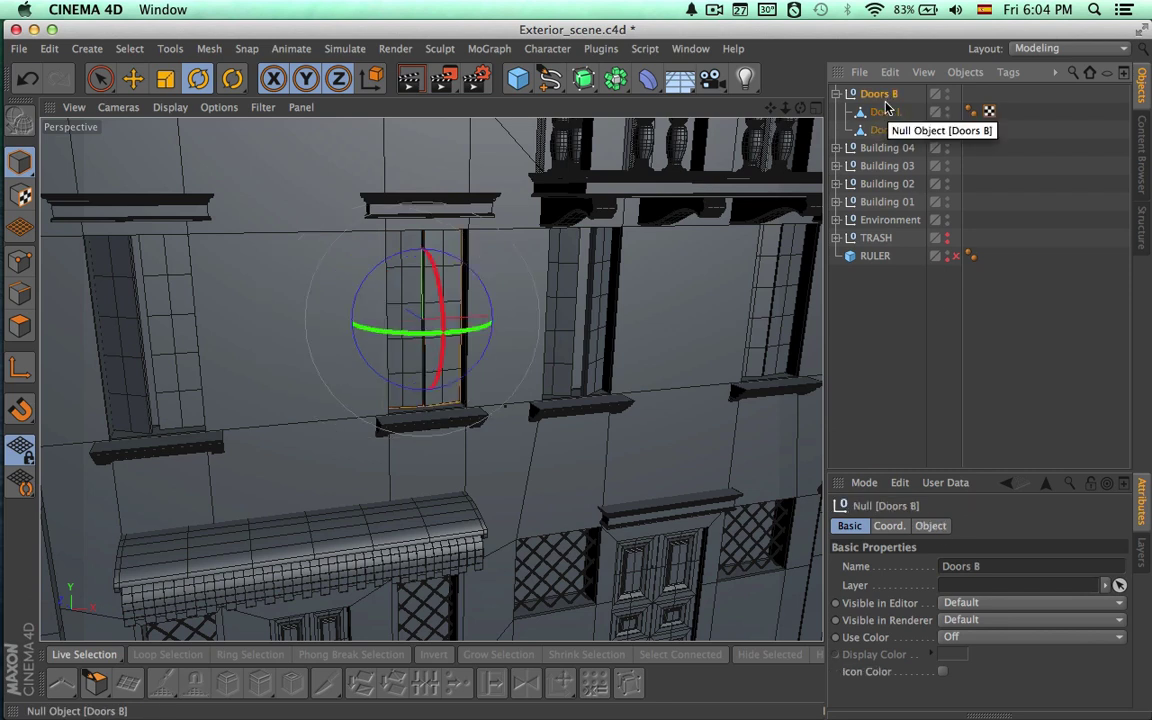
click(884, 113)
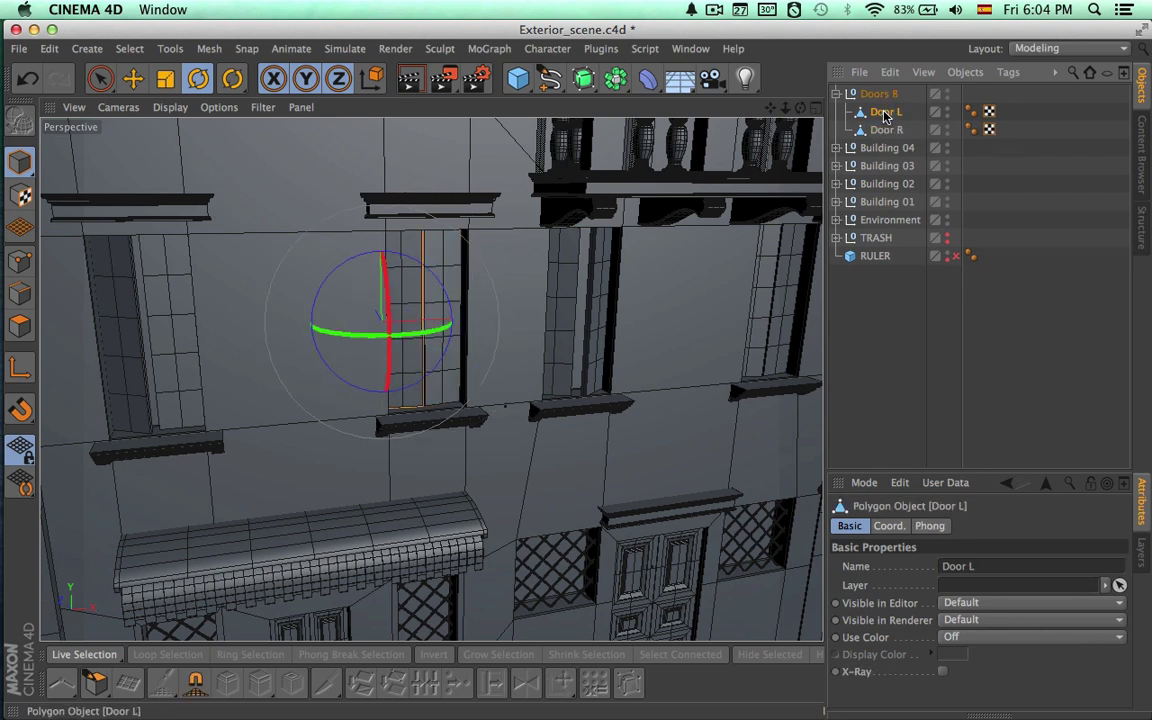
click(980, 713)
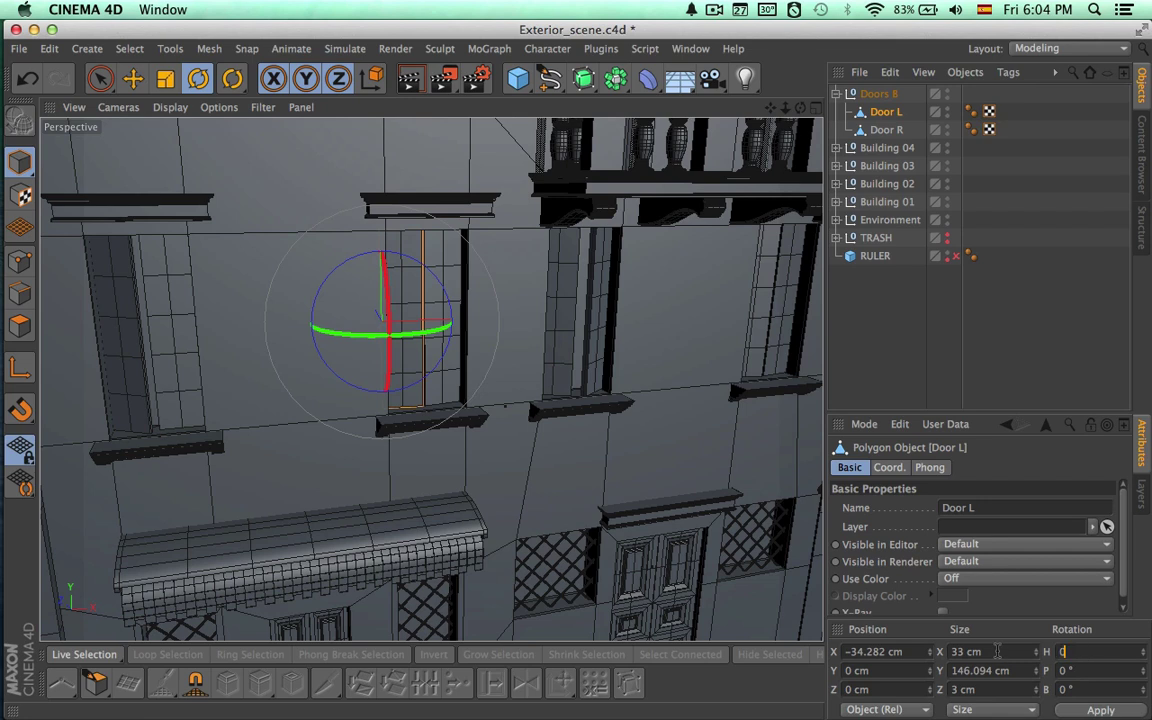
click(886, 129)
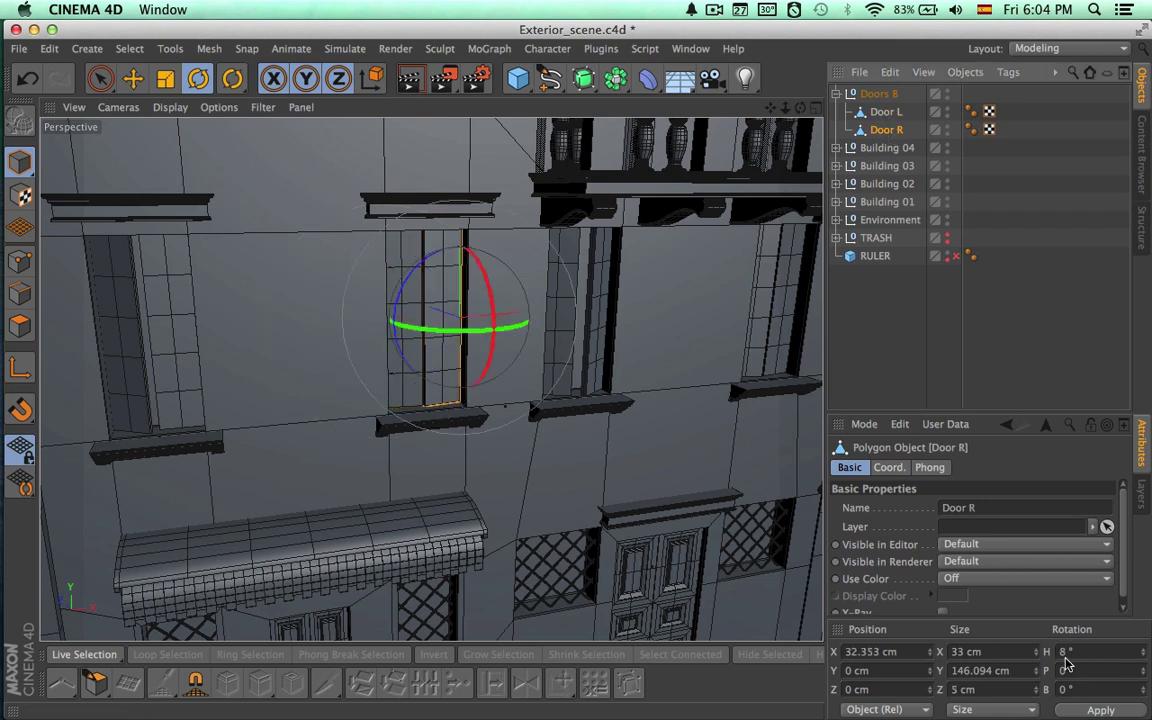
double_click(1103, 651)
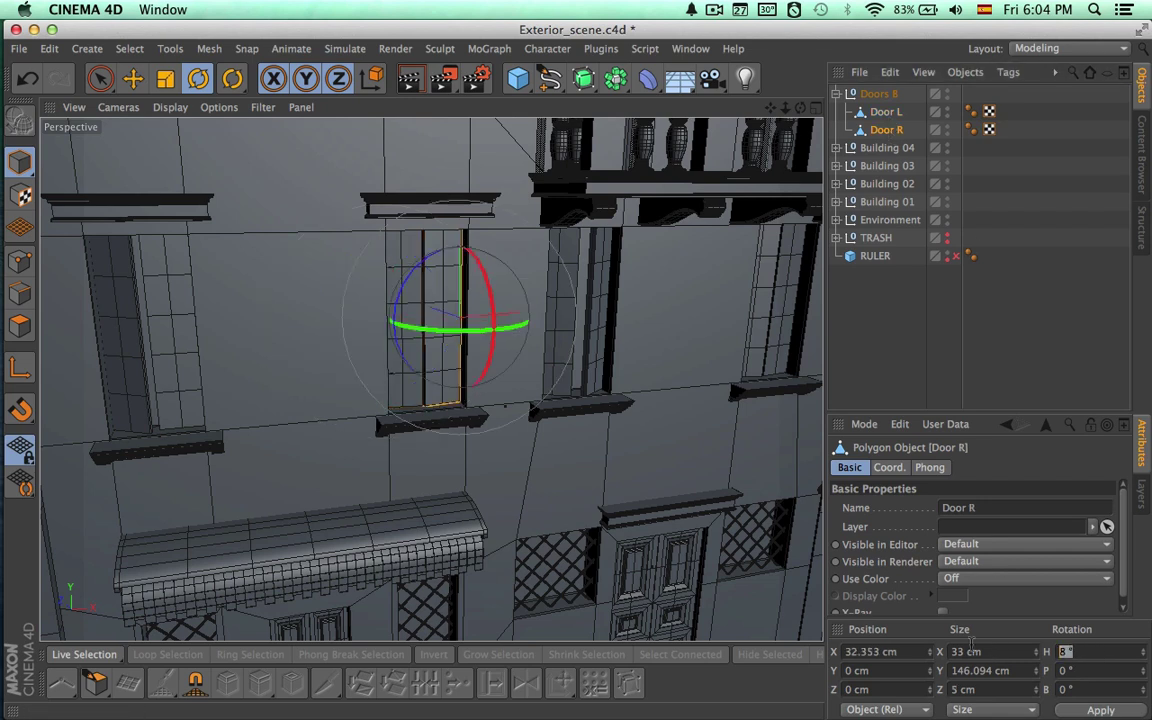
Move the duplicated Doors B group into Building 04's middle-floor window nearest Building 01, at about X -1025.241 cm and Y 393.722 cm.
click(878, 93)
click(837, 93)
key(space)
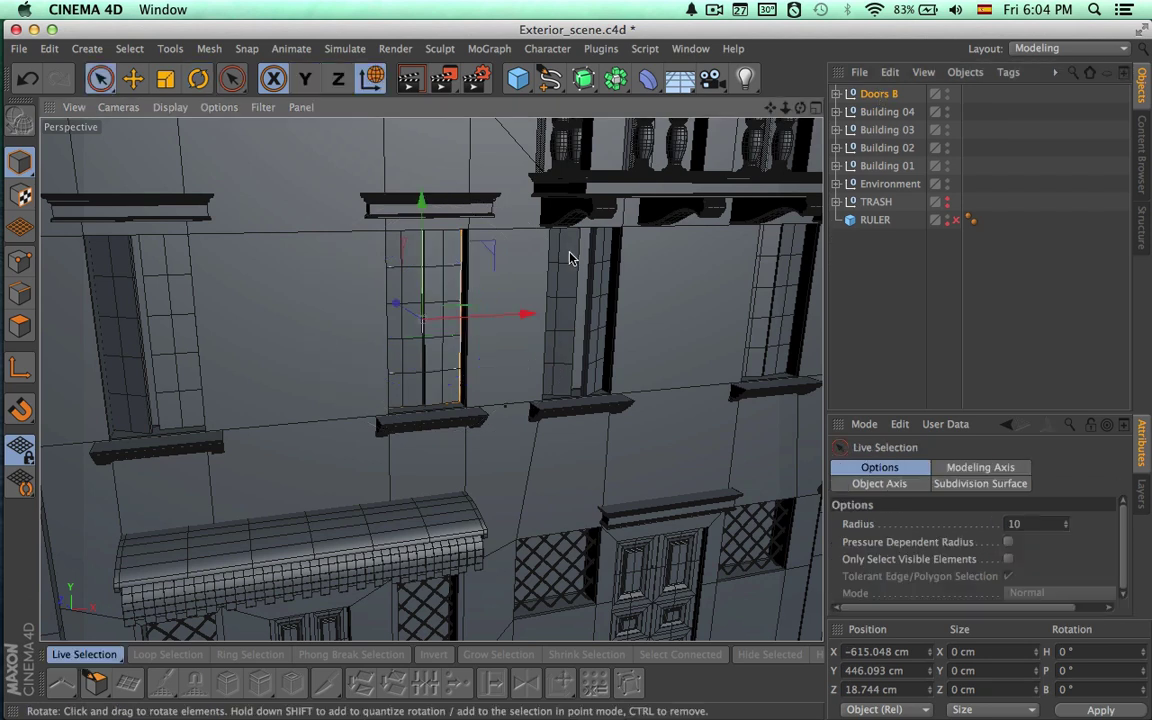
drag(536, 318, 379, 329)
alt+right_drag(260, 355, 30, 345)
alt+middle_drag(325, 352, 567, 355)
drag(566, 354, 539, 352)
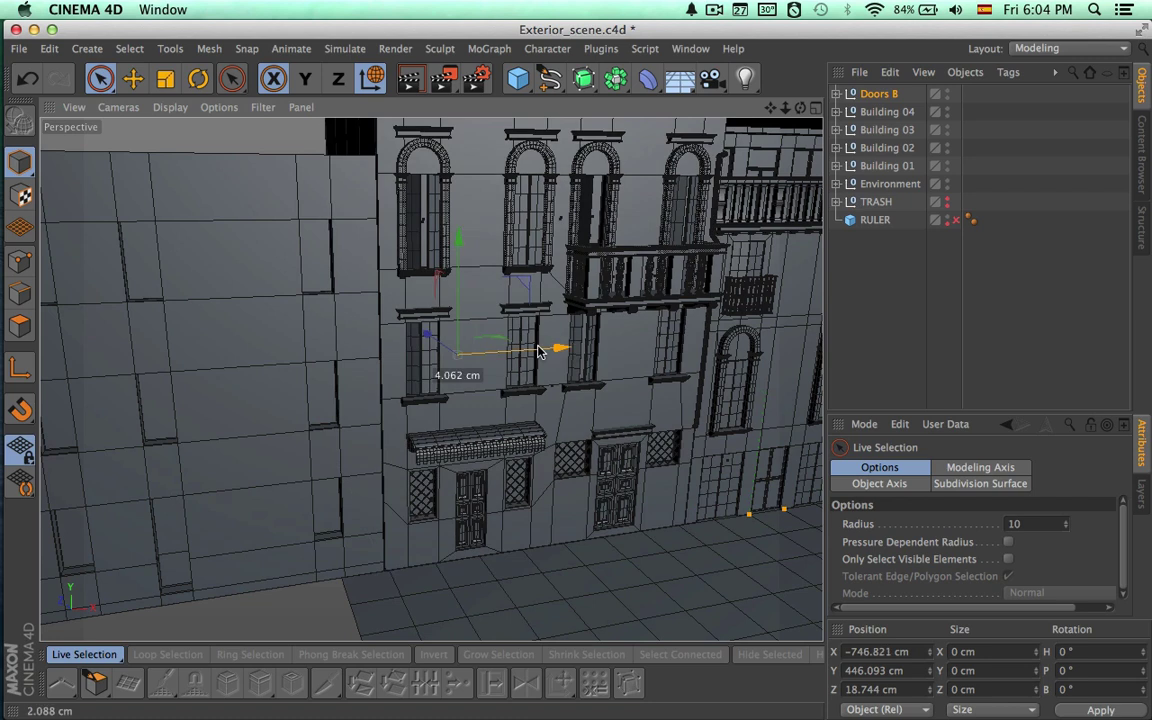
drag(431, 367, 432, 367)
alt+right_drag(314, 332, 657, 365)
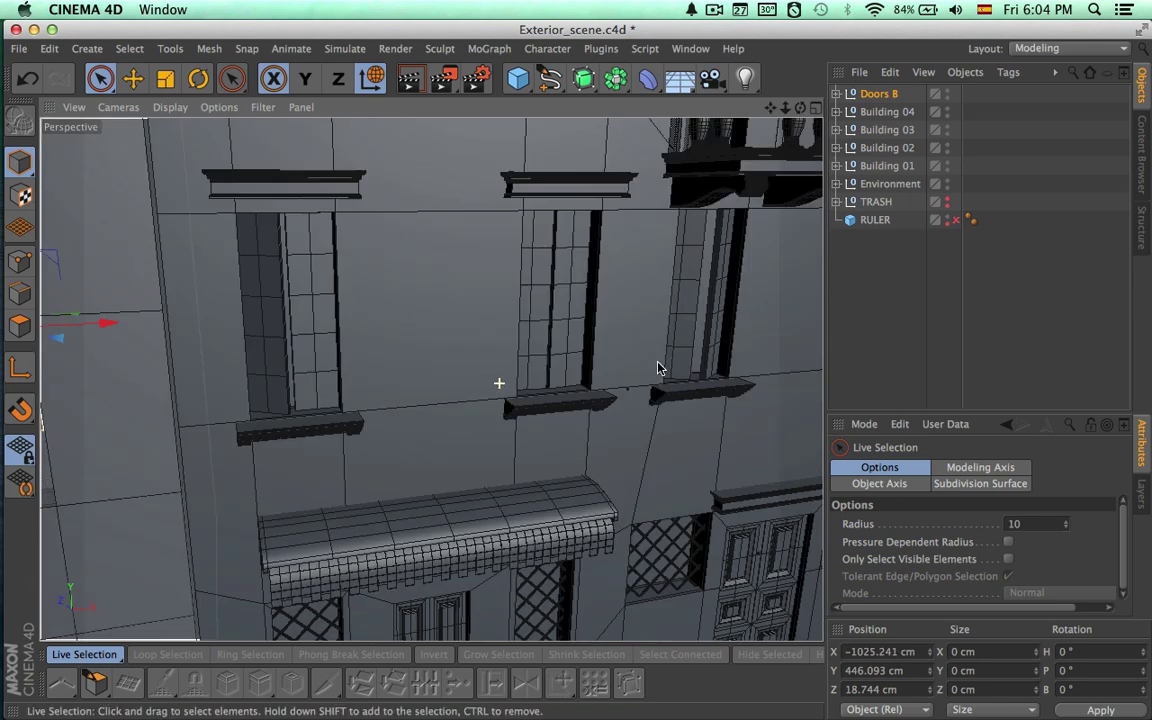
alt+middle_drag(92, 332, 432, 378)
drag(314, 287, 313, 363)
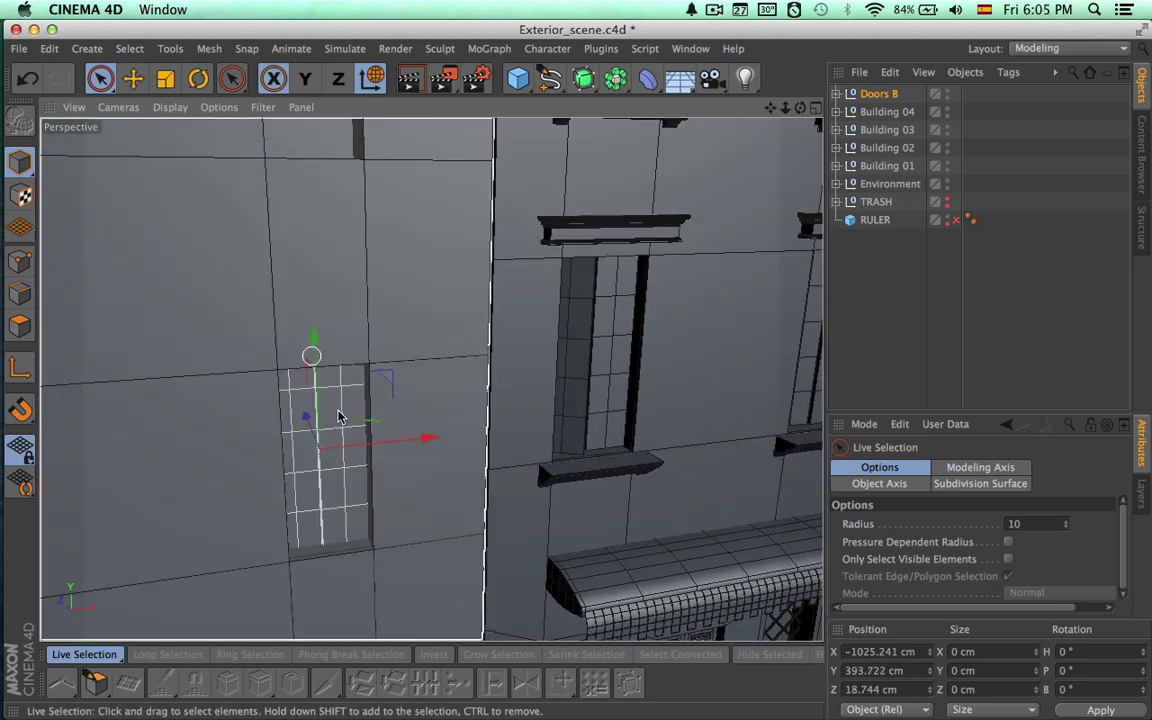
Examine up close how the Doors B group fits the edges of Building 04's window opening.
alt+drag(339, 416, 331, 540)
alt+middle_drag(361, 507, 455, 523)
alt+right_drag(455, 523, 511, 512)
alt+drag(485, 514, 476, 199)
alt+middle_drag(453, 200, 449, 246)
alt+right_drag(449, 246, 507, 246)
alt+drag(517, 280, 522, 546)
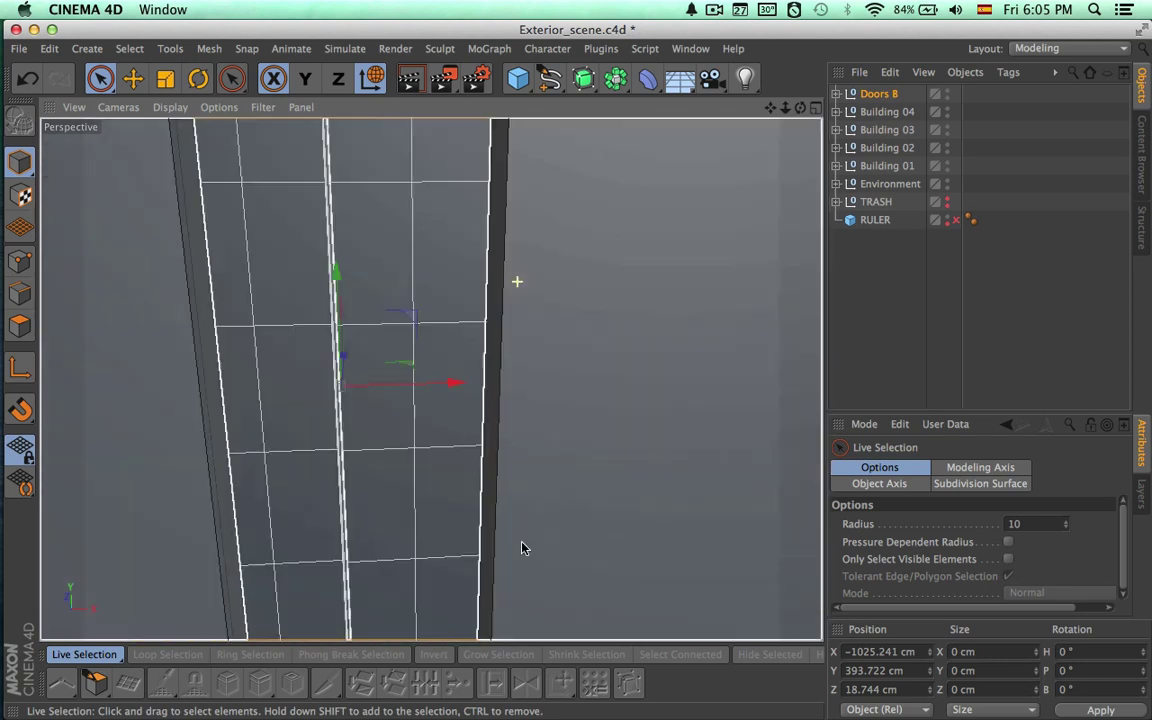
alt+right_drag(535, 545, 453, 549)
click(866, 376)
alt+drag(723, 478, 696, 576)
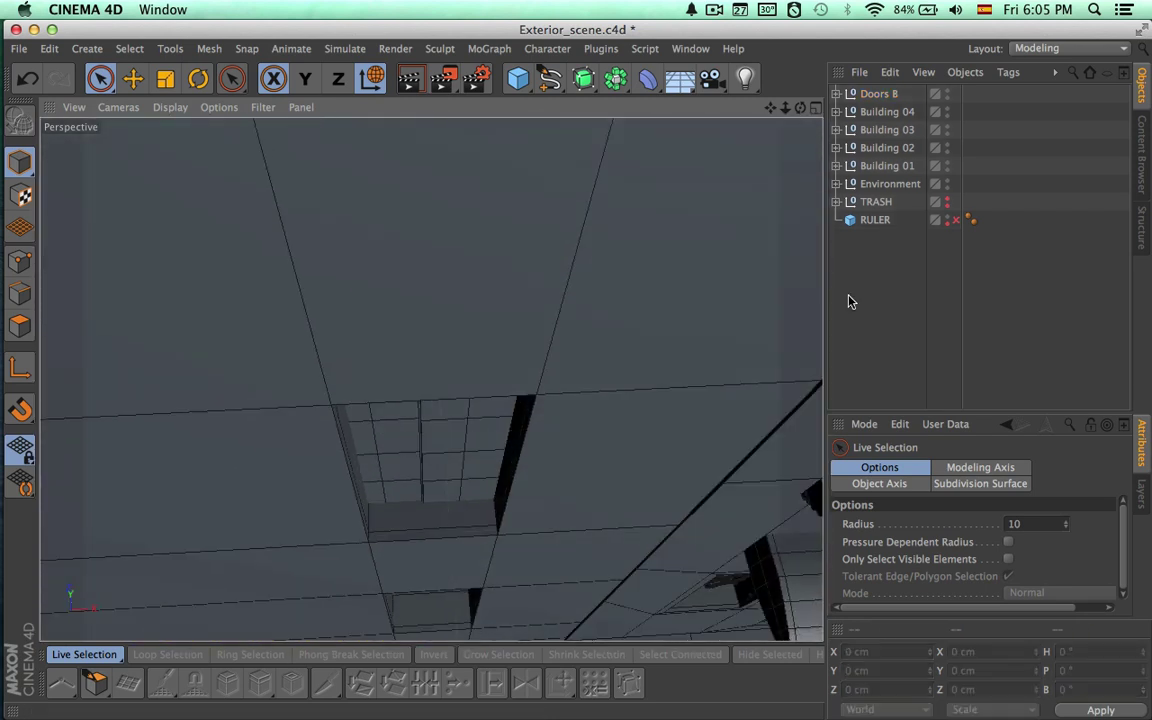
Inspect Door L and the gap between the two doors inside the window recess from several angles.
click(875, 94)
alt+right_drag(446, 470, 596, 470)
alt+drag(596, 470, 795, 270)
click(836, 94)
click(886, 112)
alt+right_drag(350, 406, 288, 409)
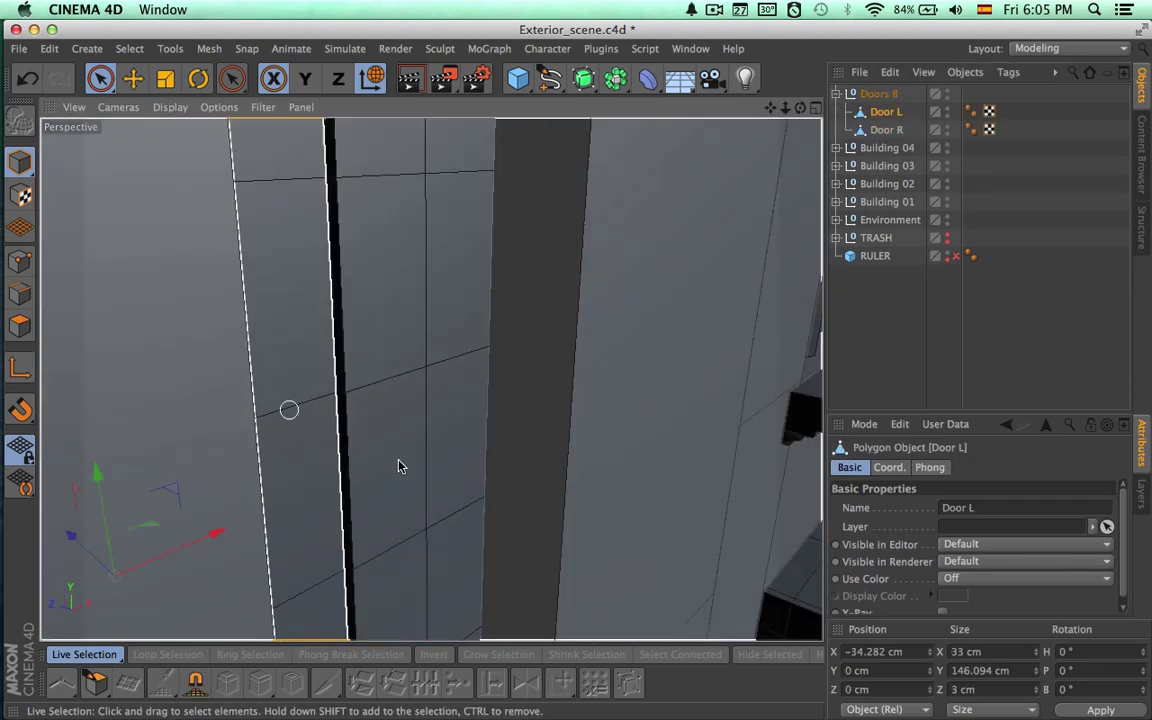
alt+drag(399, 465, 300, 430)
alt+drag(378, 406, 278, 413)
alt+right_drag(398, 406, 224, 388)
Move the whole Doors B group along X to Building 04's middle-floor window farthest from Building 01, at about -2464.015 cm.
click(880, 94)
alt+right_drag(434, 363, 168, 377)
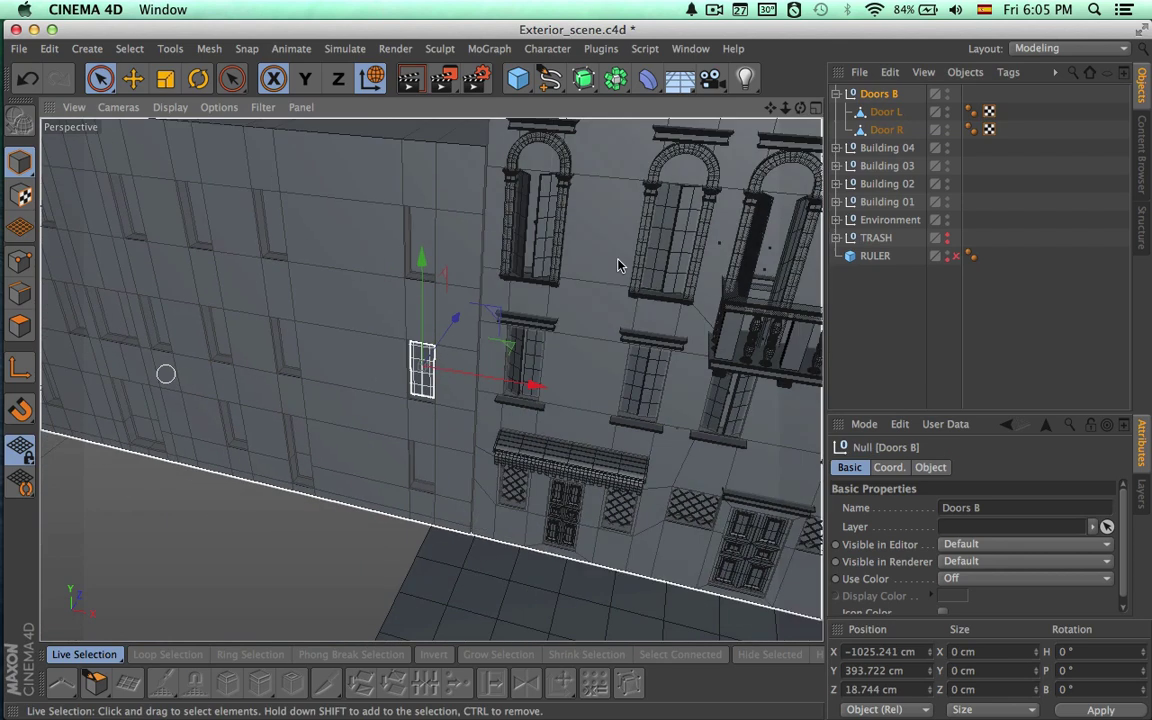
alt+drag(162, 373, 782, 437)
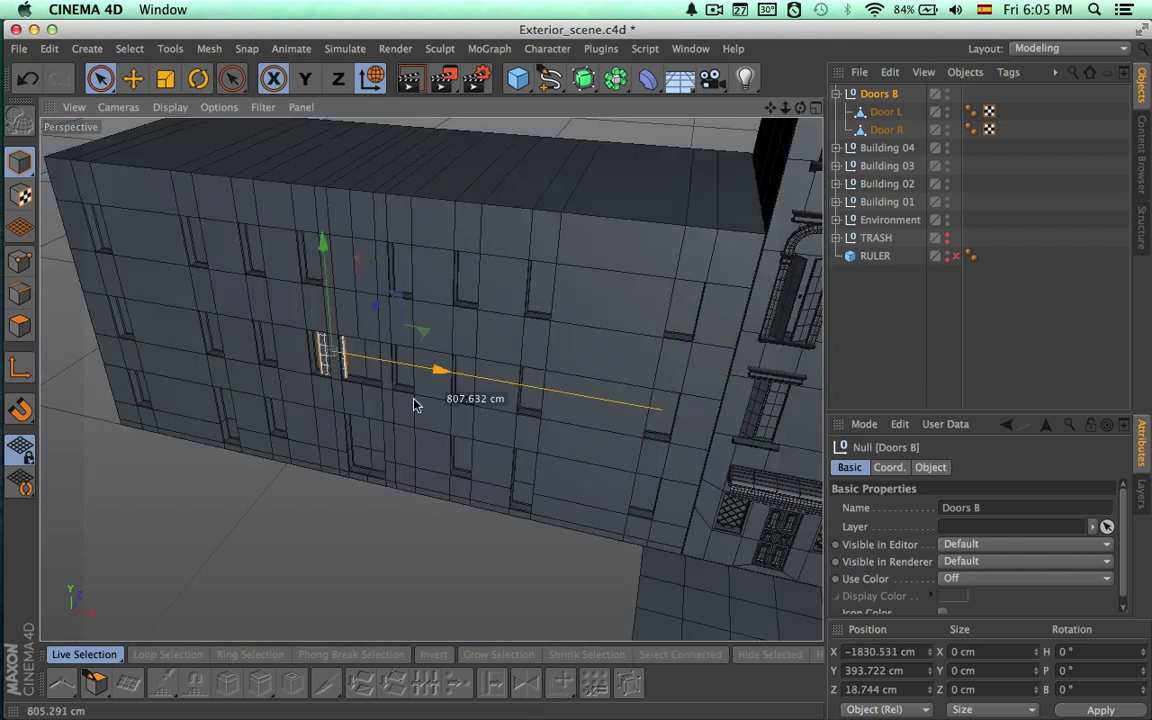
drag(230, 355, 219, 347)
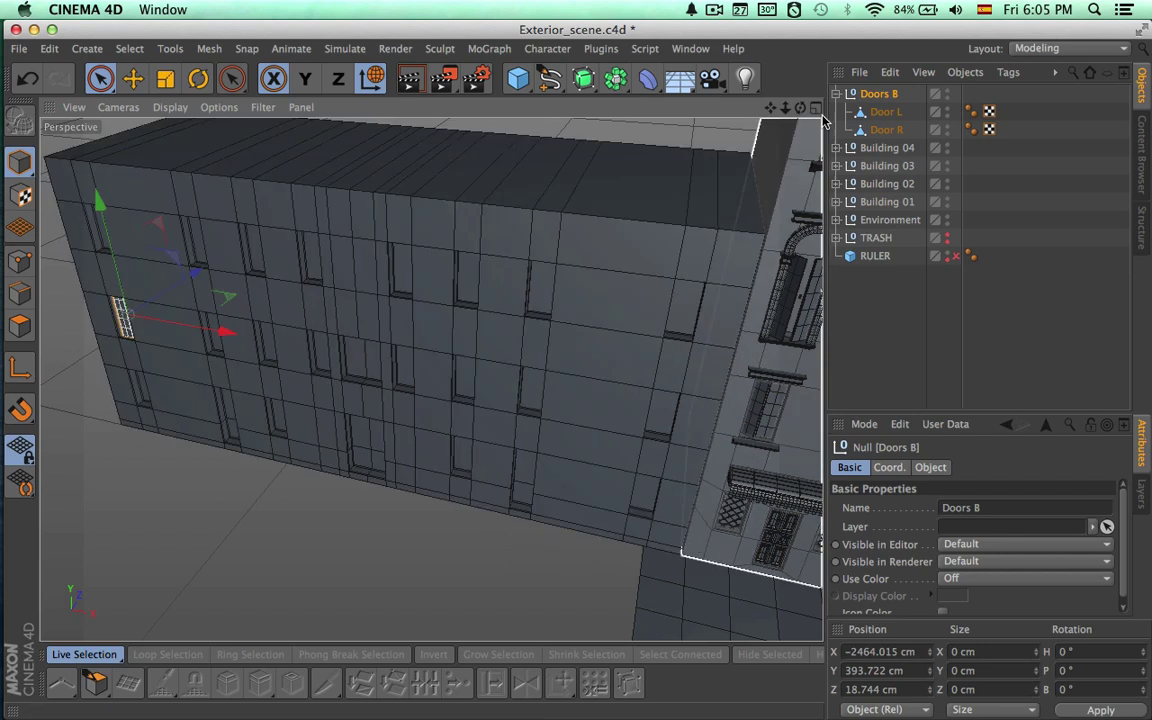
In the front view, move the Doors B group over Building 04's farthest middle-floor window opening, at about X -2475 cm and Y 389 cm.
click(815, 108)
click(815, 398)
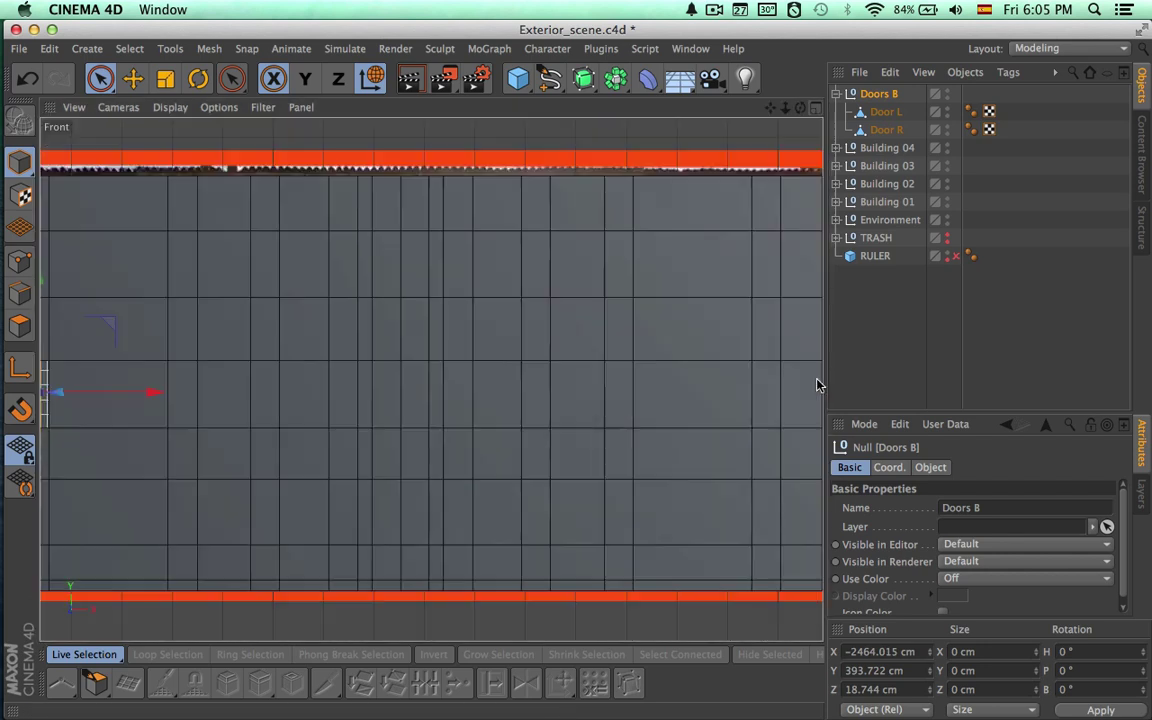
scroll(486, 433, left, 5)
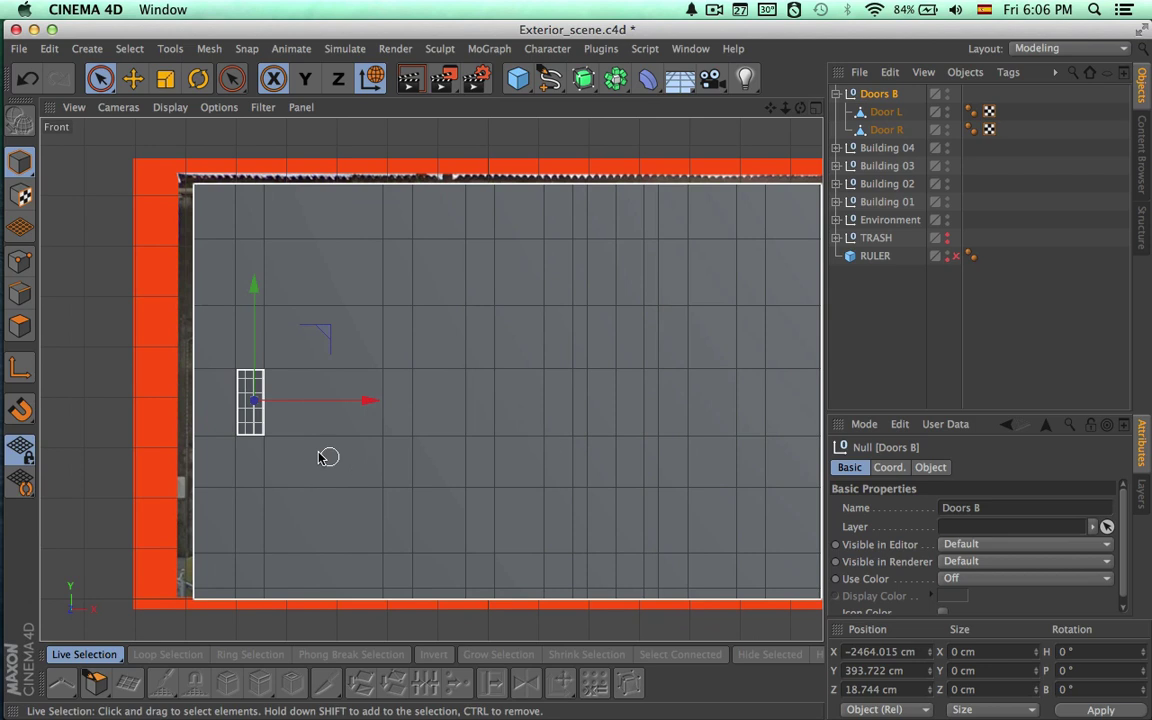
scroll(328, 457, left, 3)
scroll(620, 424, up, 8)
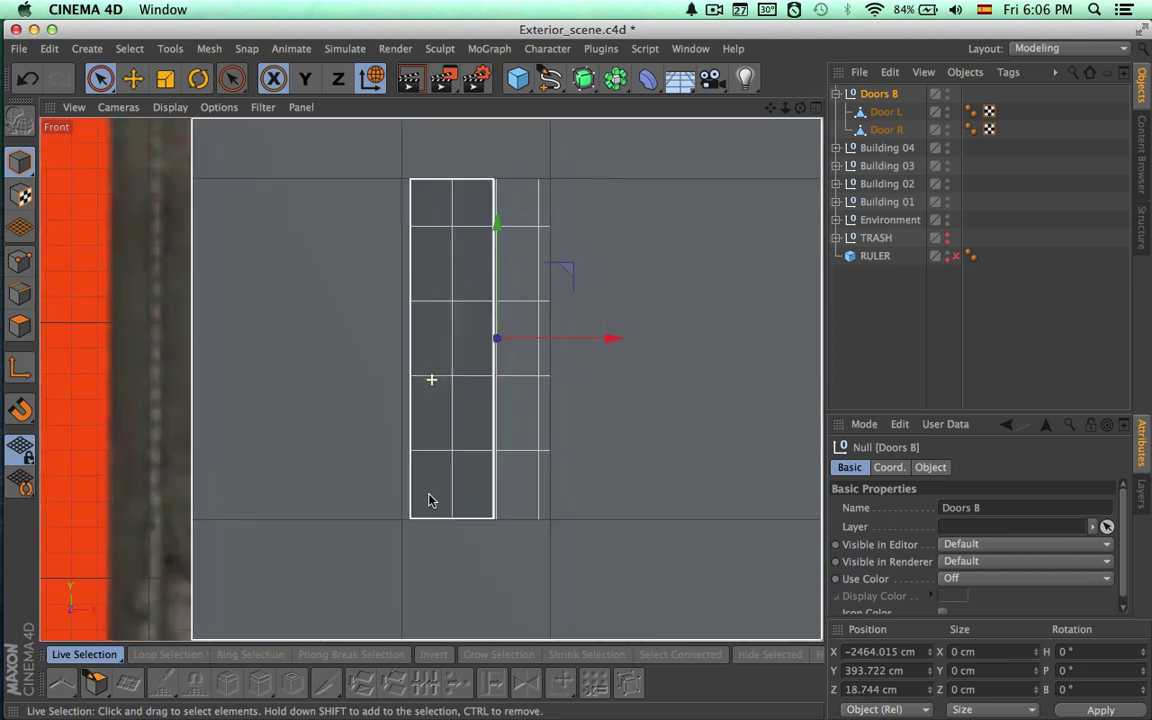
scroll(410, 507, right, 3)
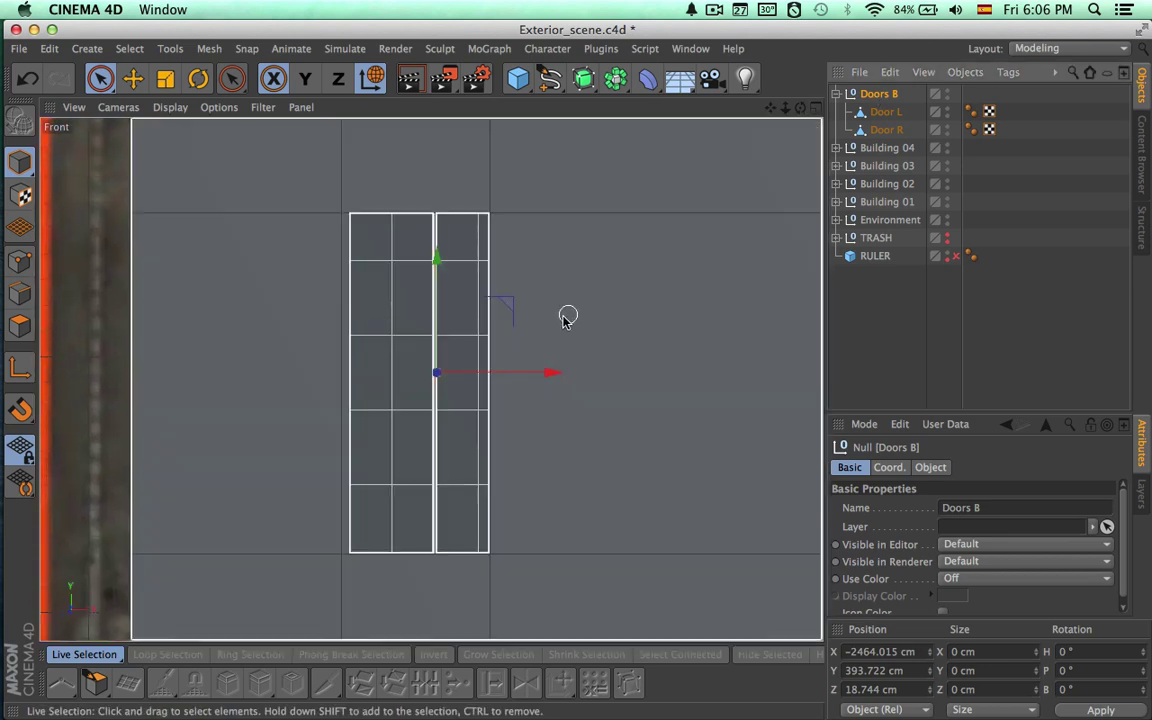
key(t)
mouse_move(488, 296)
mouse_down()
mouse_move(506, 307)
mouse_move(483, 310)
mouse_move(509, 303)
mouse_move(481, 320)
mouse_up()
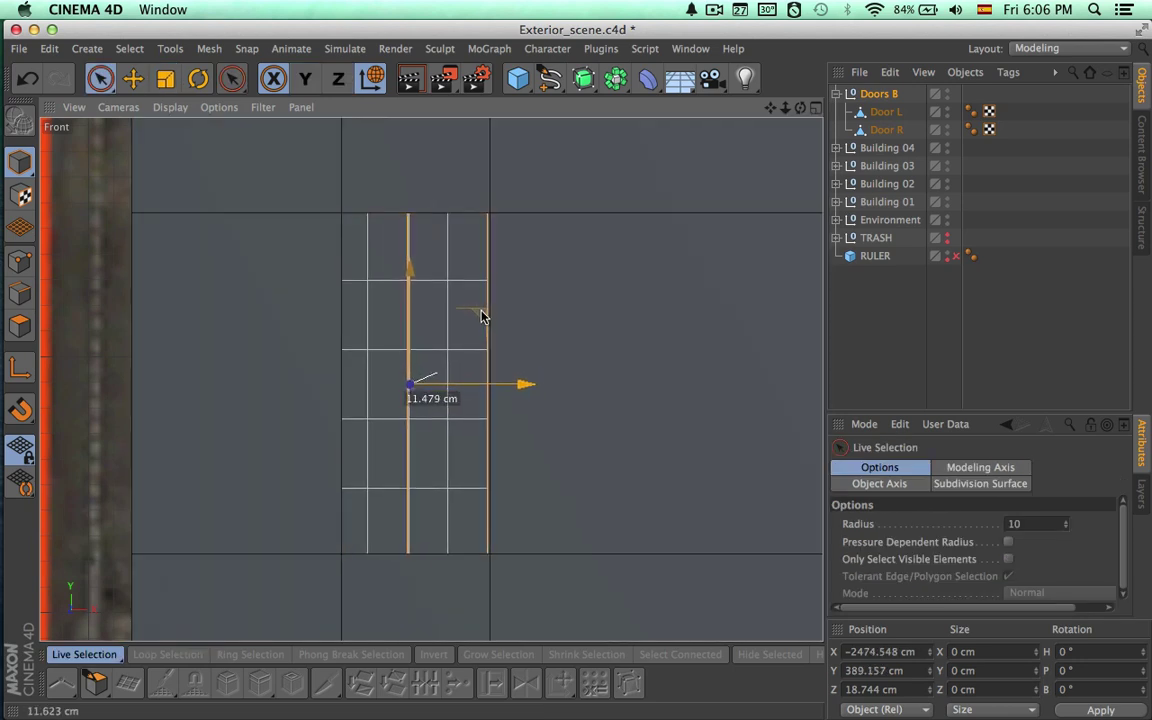
Scale the Doors B group in height and width to fit the window opening and centre it at about X -2471.388 cm.
key(t)
drag(411, 265, 411, 275)
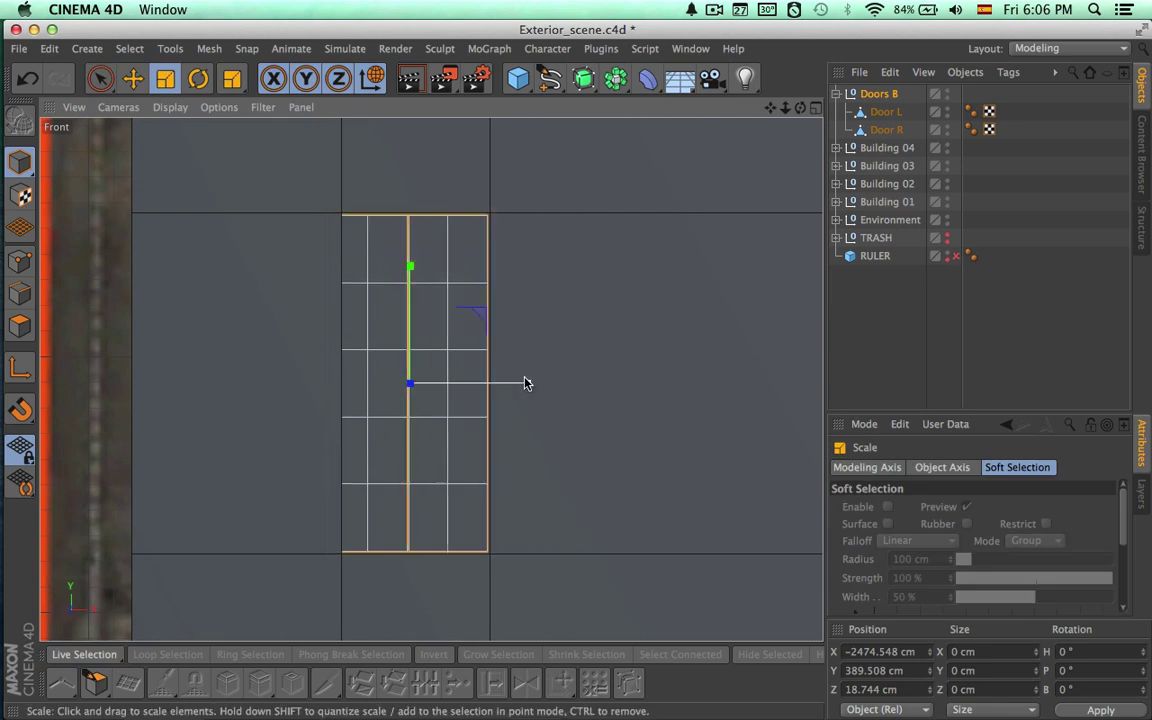
drag(525, 383, 509, 388)
scroll(527, 400, down, 5)
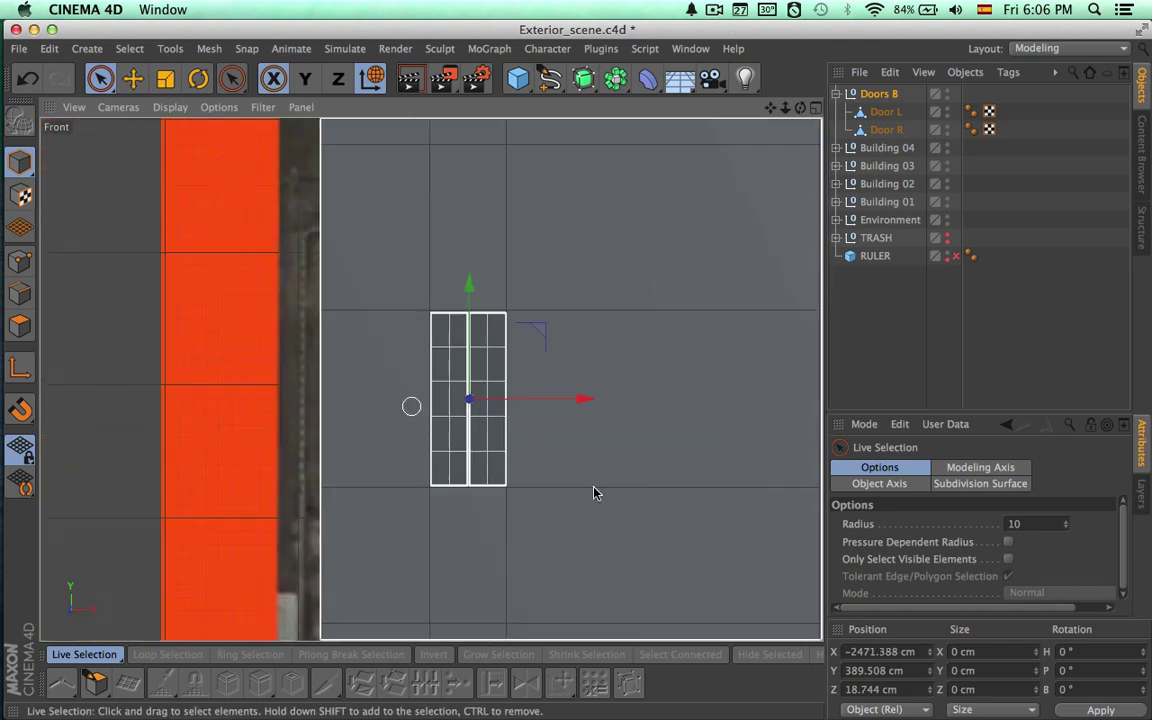
alt+middle_drag(596, 491, 410, 490)
scroll(621, 397, down, 3)
alt+middle_drag(584, 406, 502, 406)
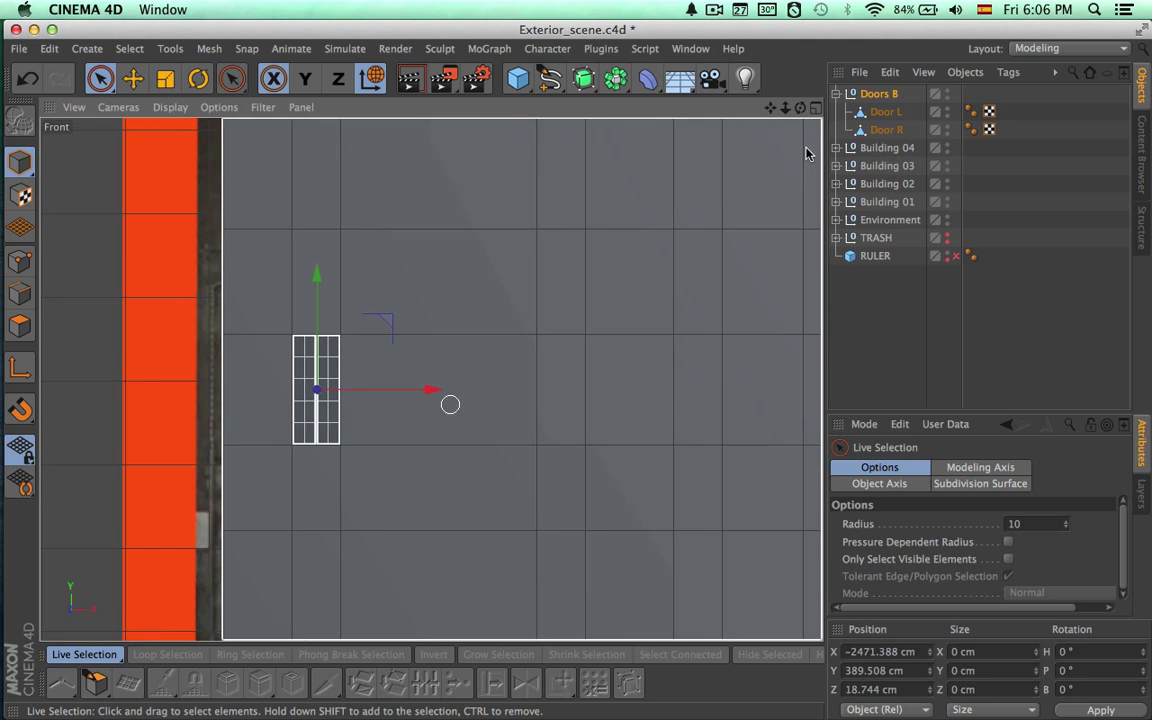
Collapse the Doors B group and rename it Doors A.
click(836, 94)
double_click(879, 94)
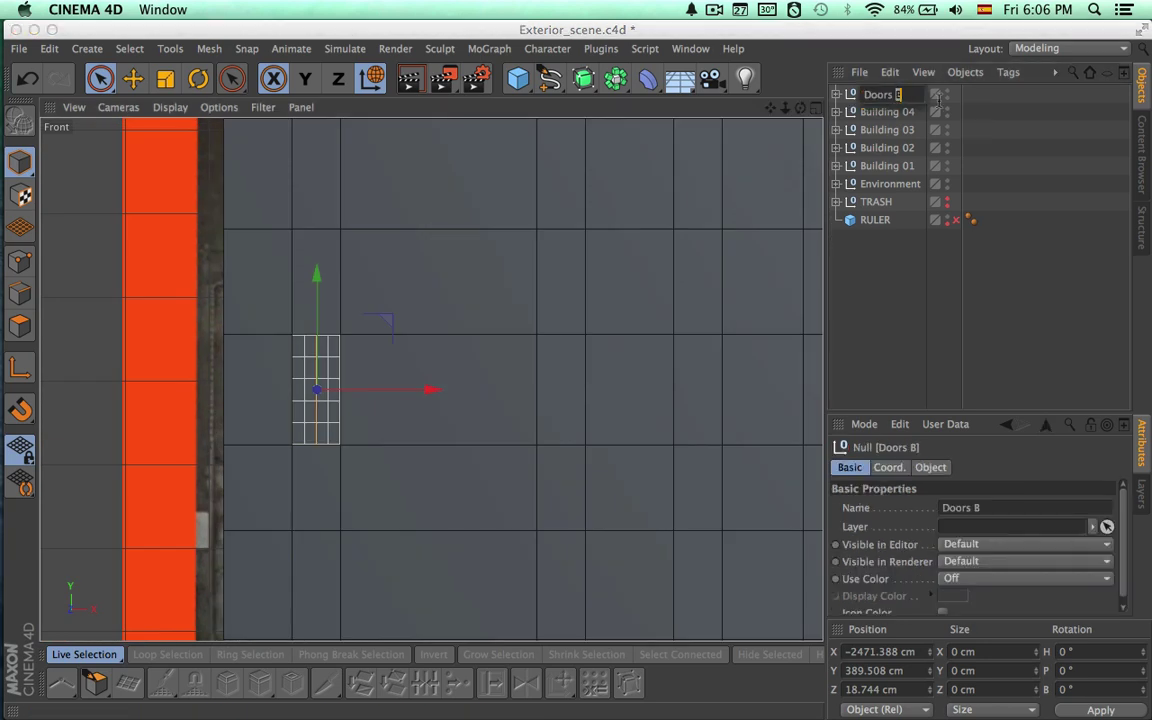
key(Return)
Duplicate the Doors A group and fit the copy into the second middle-floor window, at about X -2178.544 cm.
key(ctrl+v)
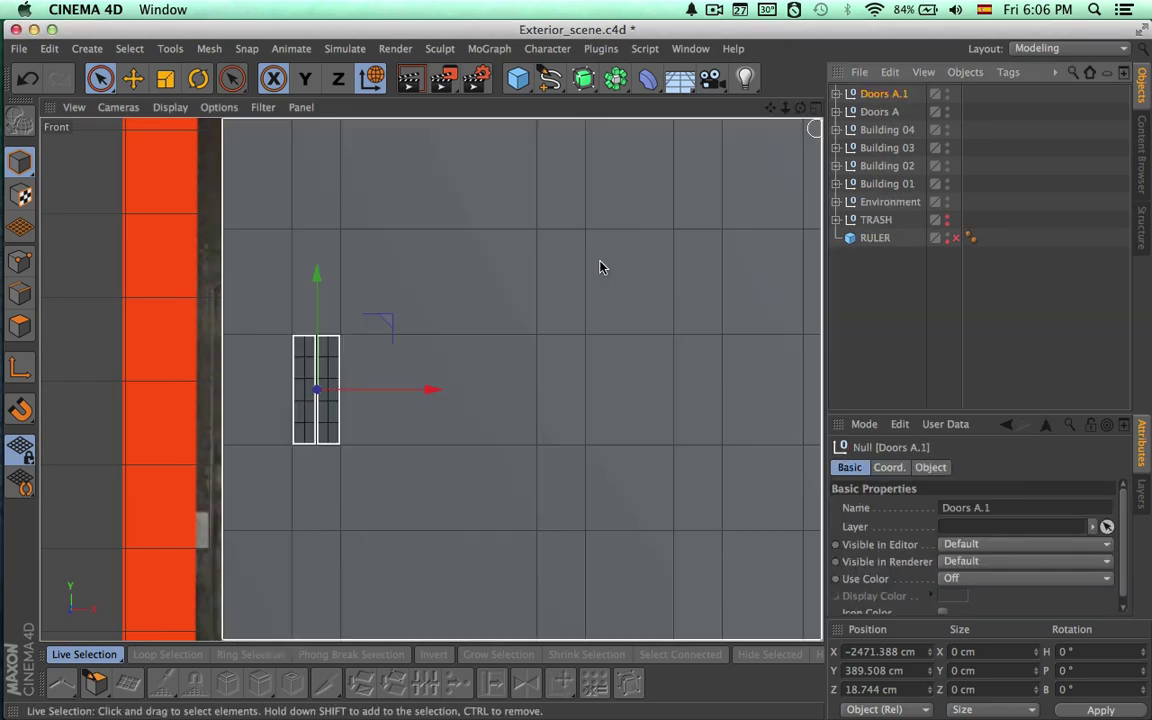
drag(428, 389, 455, 390)
drag(669, 389, 599, 419)
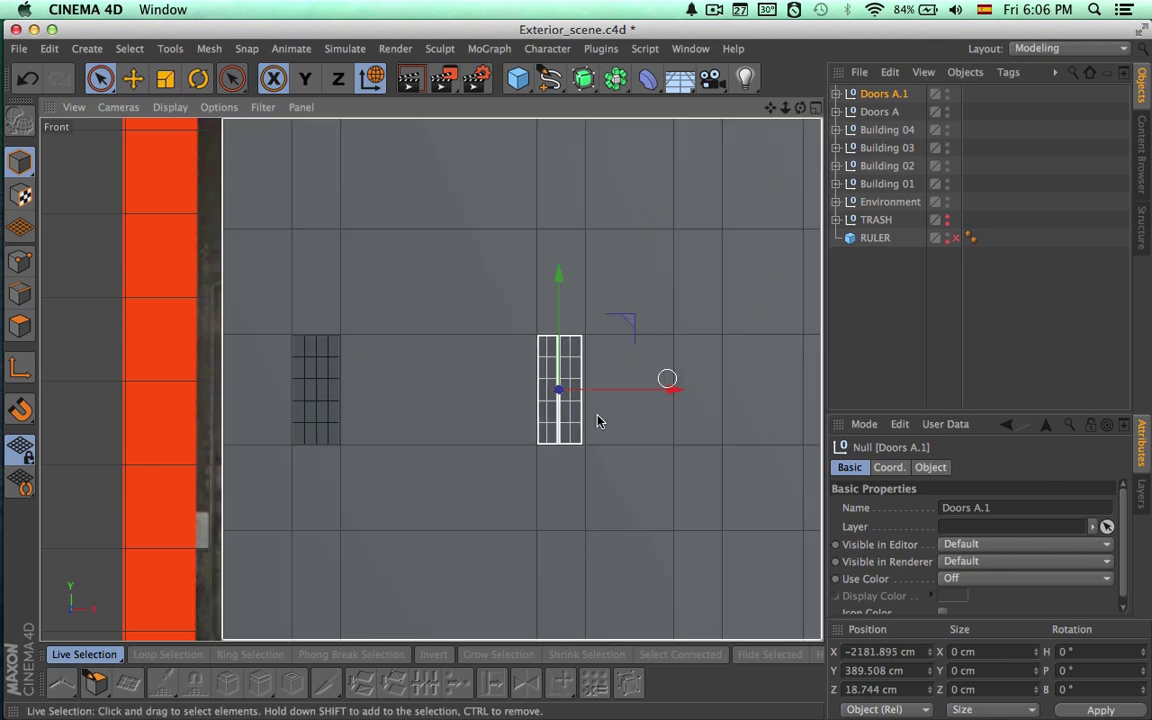
scroll(599, 419, up, 6)
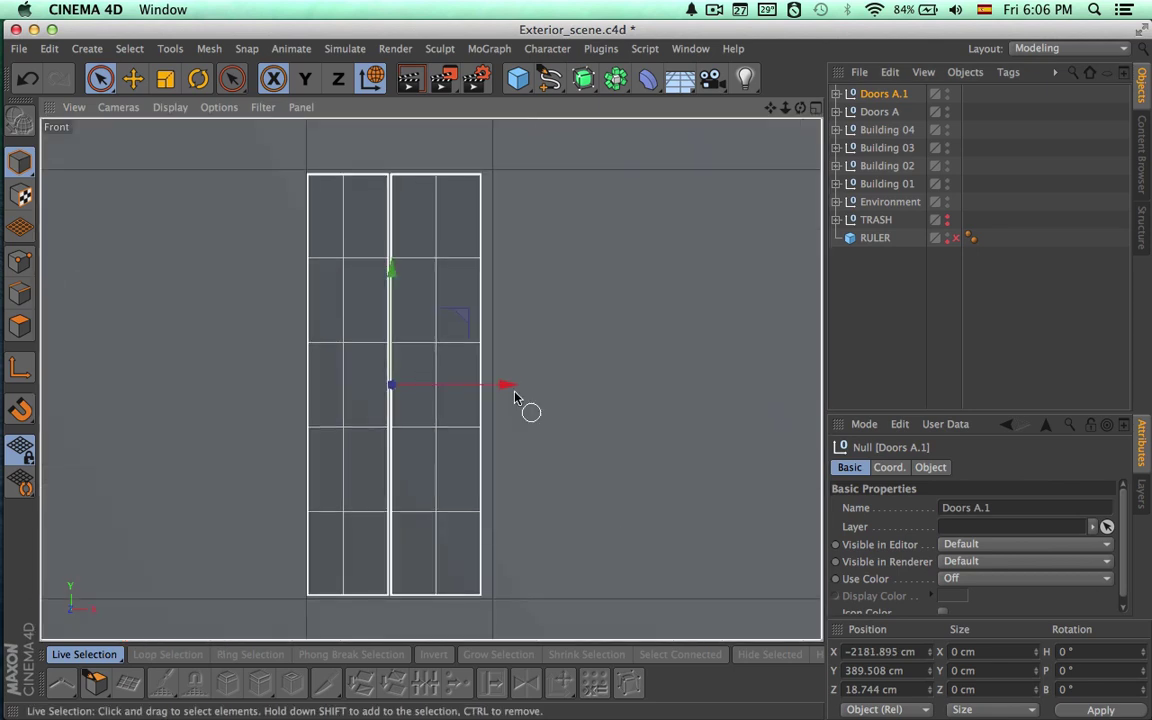
drag(514, 397, 525, 397)
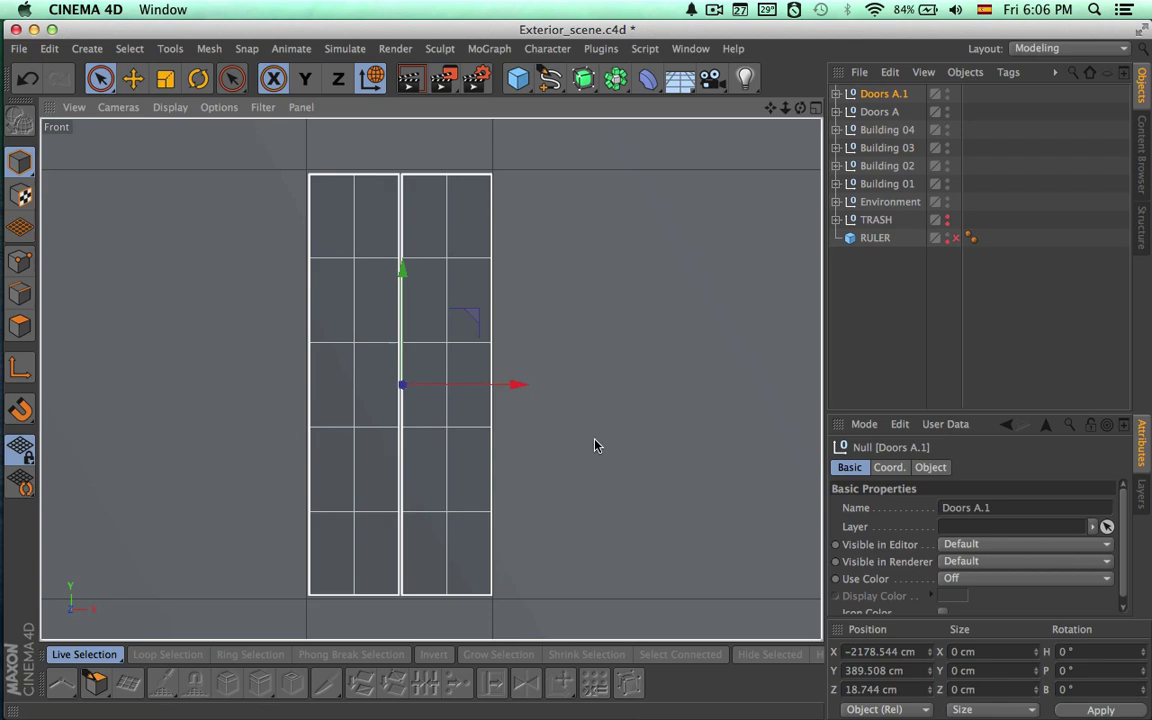
Duplicate the second window's doors and move the copy along X into the third middle-floor window, at about -2014.768 cm.
scroll(596, 442, down, 3)
alt+middle_drag(597, 442, 325, 422)
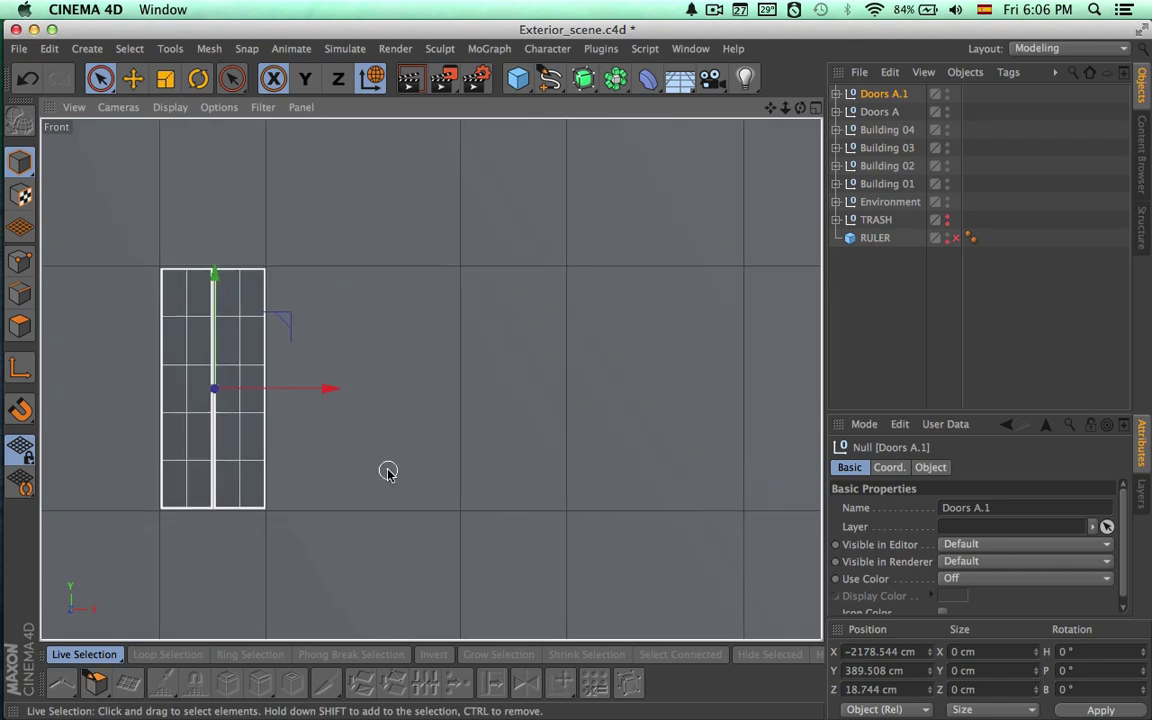
key(super+c)
key(super+v)
drag(333, 390, 623, 390)
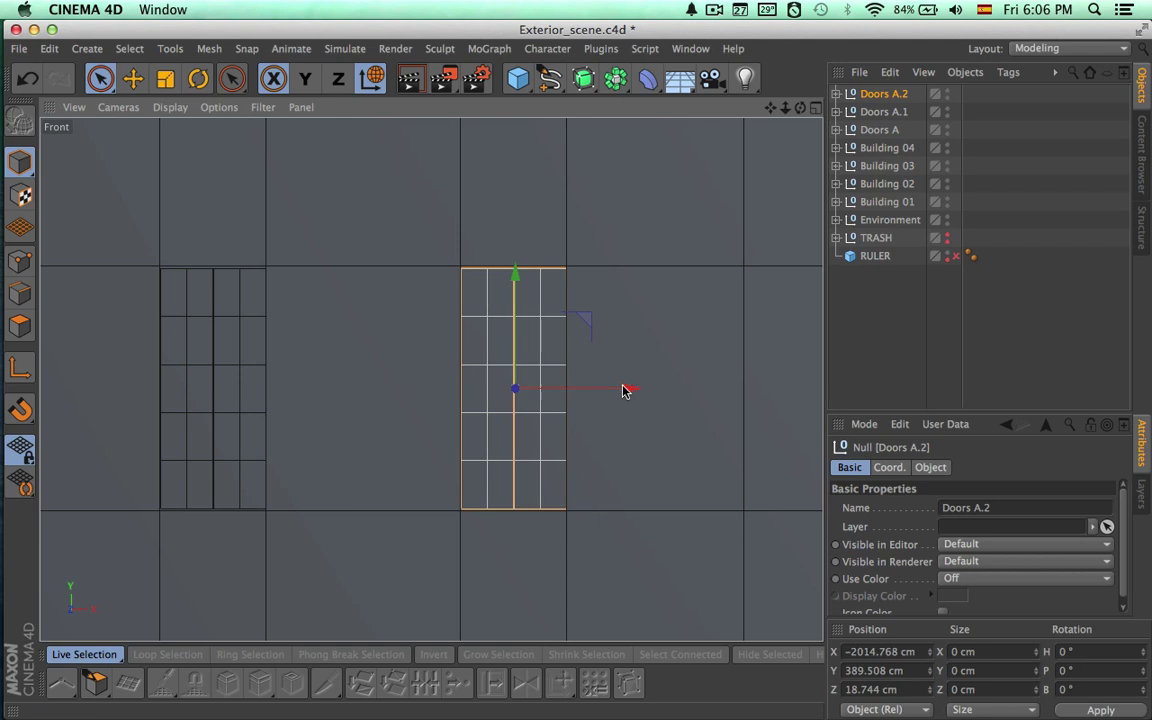
Duplicate the third window's doors and move the copy along X into the fourth middle-floor window, at about -1860.309 cm.
alt+middle_drag(622, 390, 447, 390)
key(super+c)
key(super+v)
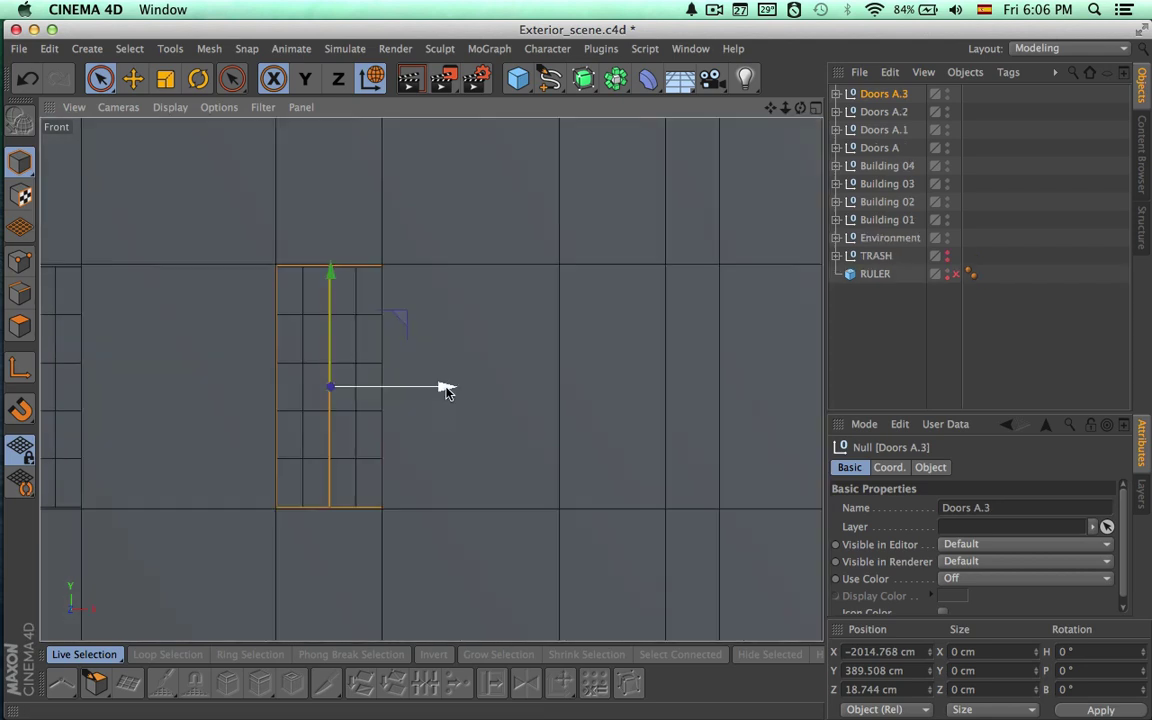
drag(447, 390, 729, 381)
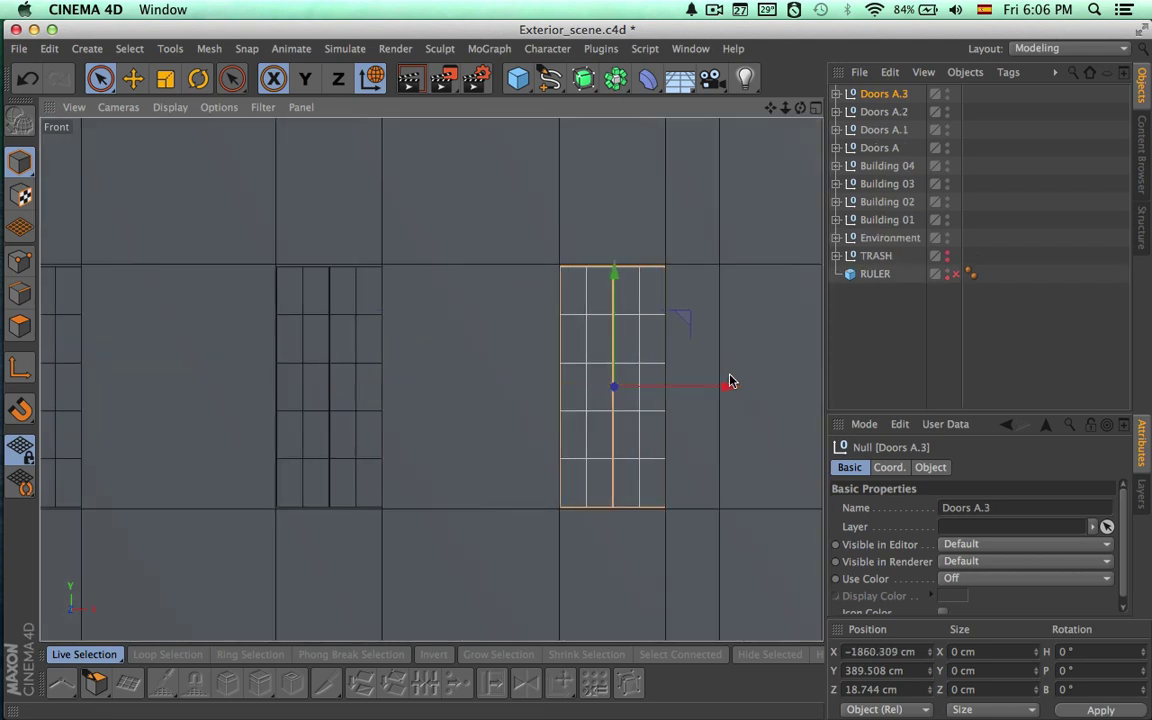
Duplicate the fourth window's doors, move the copy to about X -1745.568 cm and scale it wider to fill the double-width window opening.
alt+middle_drag(729, 381, 422, 427)
key(super+c)
key(super+v)
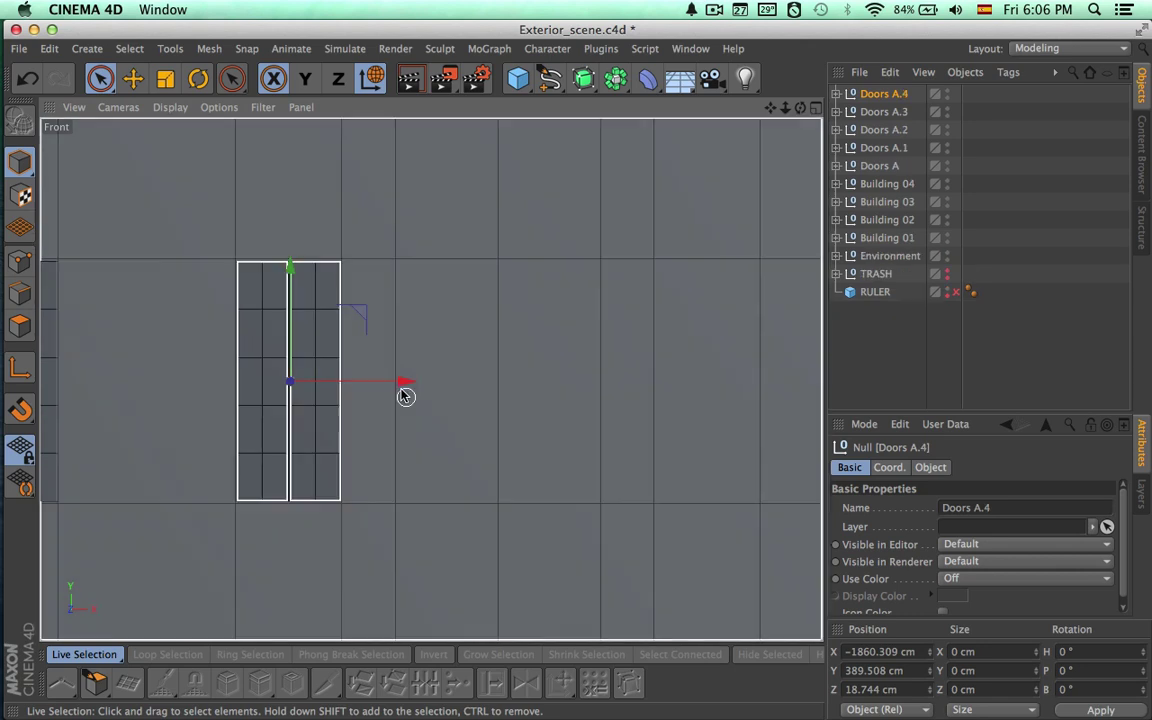
mouse_move(403, 390)
mouse_down()
mouse_move(720, 379)
mouse_move(612, 381)
mouse_up()
key(t)
key(space)
key(t)
key(space)
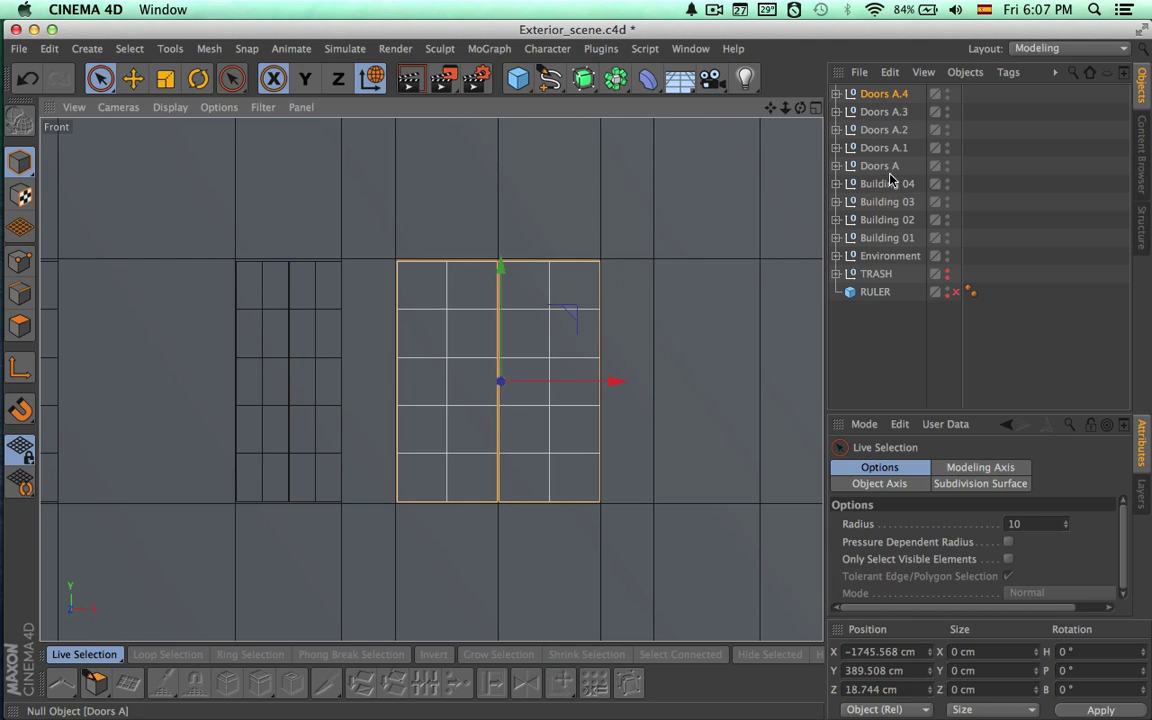
Rename the four door copies Doors B, Doors C, Doors D and Doors E, in order along the facade from Doors A.
double_click(887, 148)
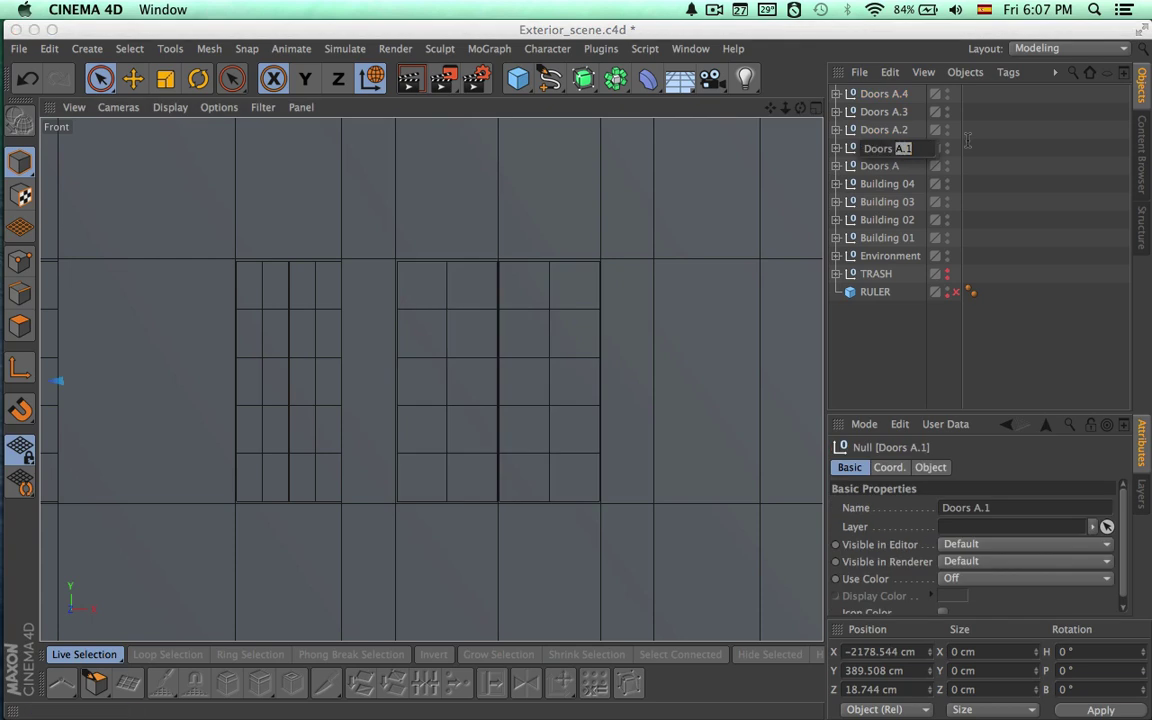
click(967, 147)
double_click(884, 129)
text(Doors C)
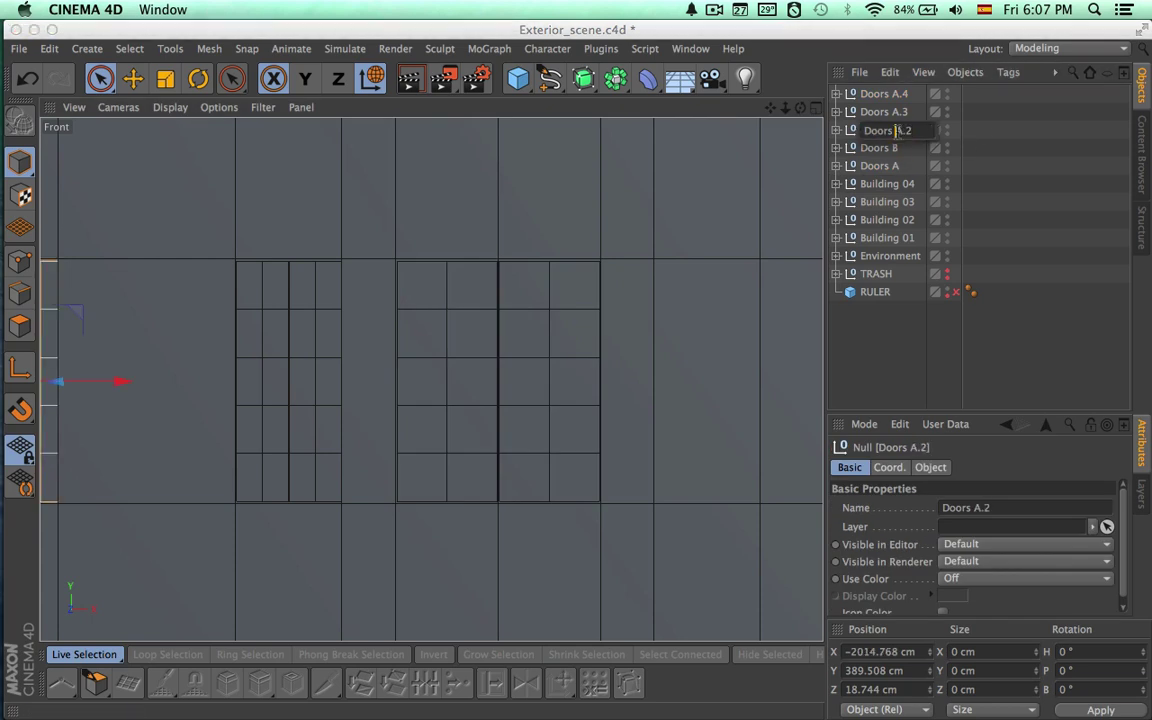
click(995, 135)
double_click(895, 113)
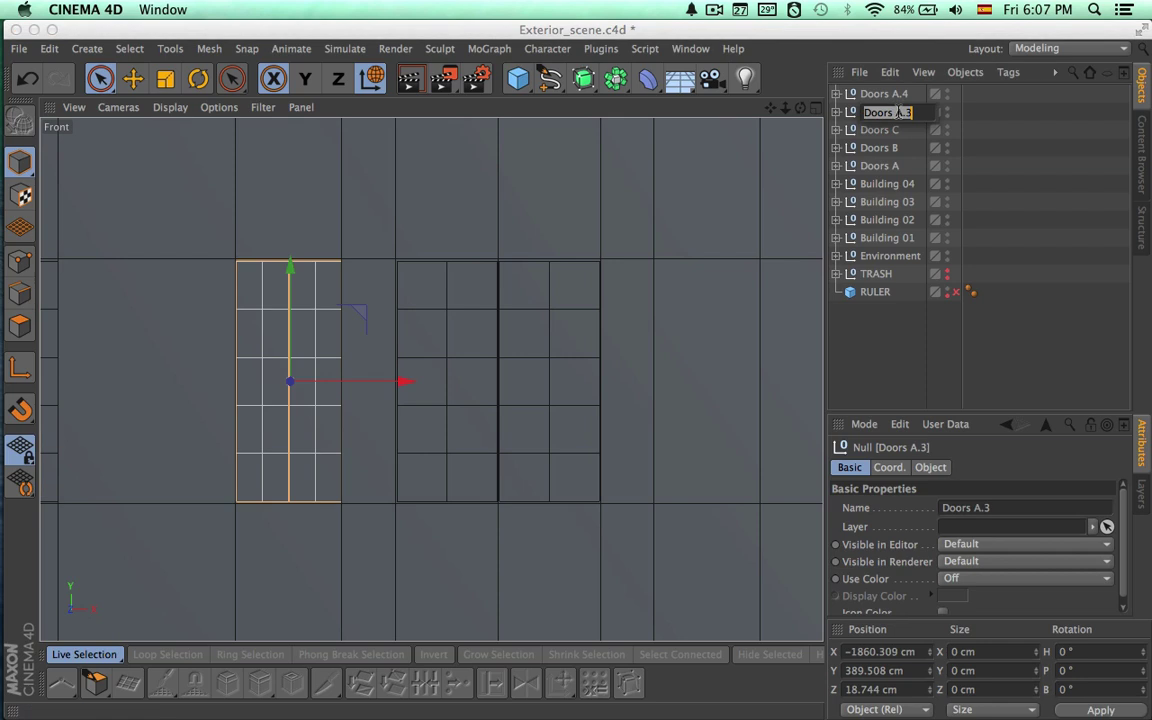
text(Doors D)
click(991, 110)
double_click(884, 93)
text(Doors E)
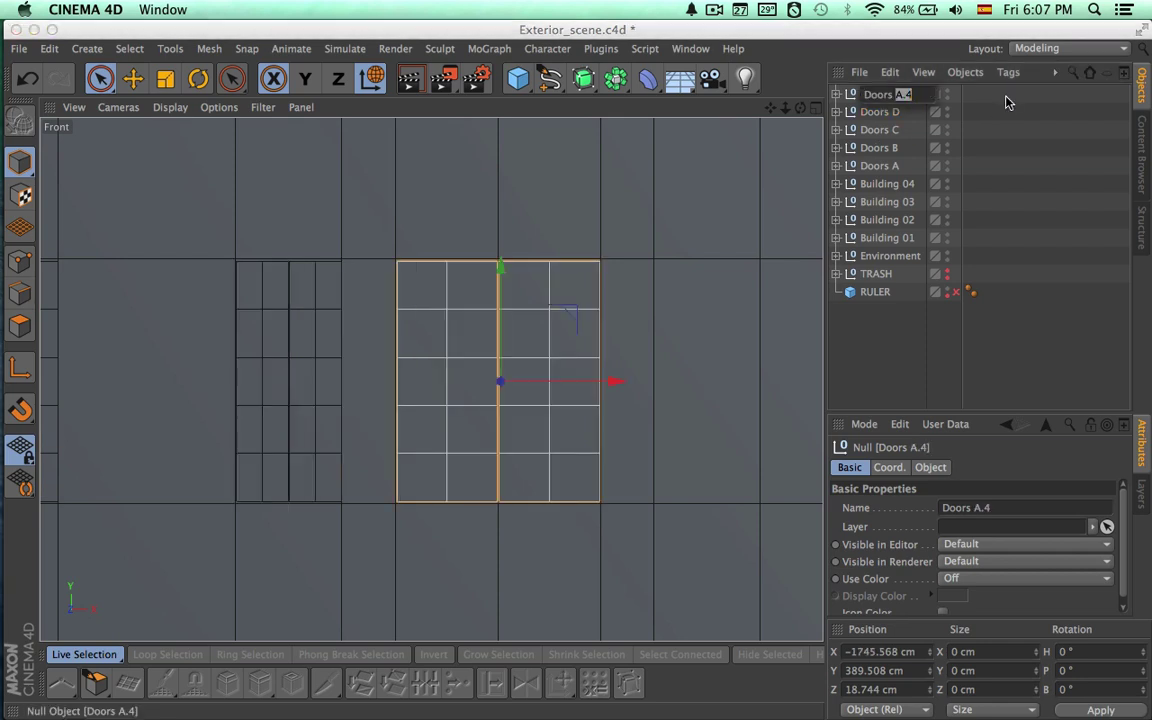
click(1005, 104)
Duplicate Doors D as Doors F and move it along X into the window just past the double-width one, at about -1632.789 cm.
click(880, 111)
key(super+c)
key(super+v)
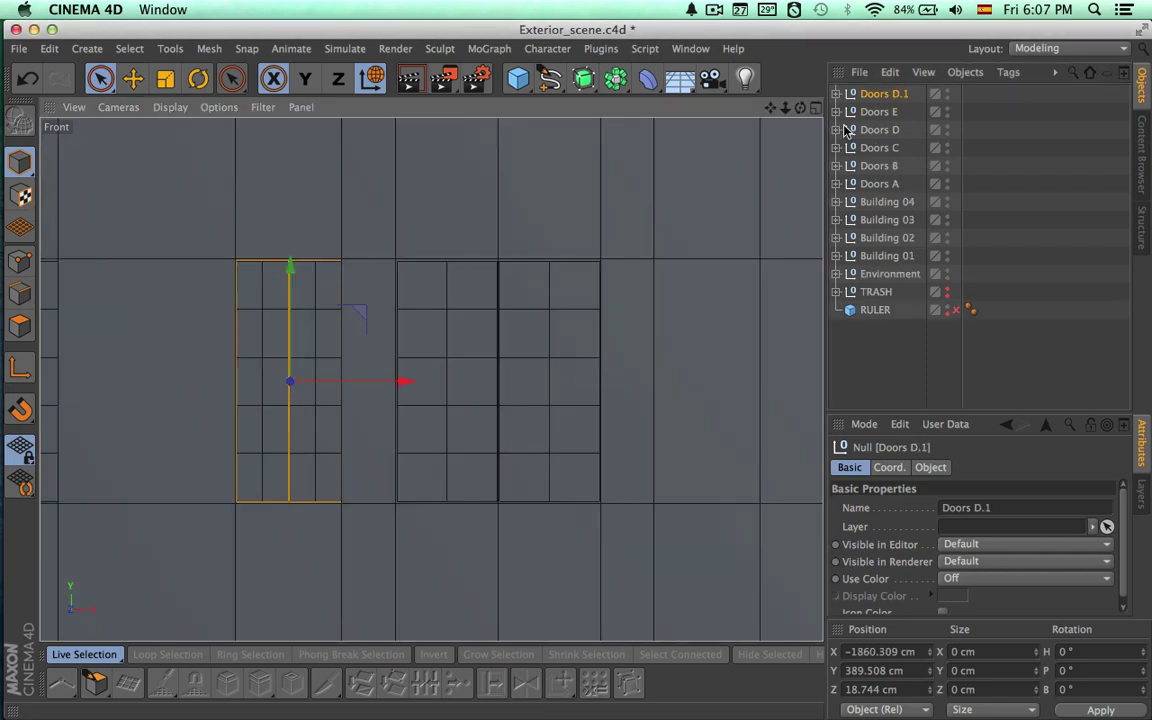
double_click(886, 94)
text(F)
key(Return)
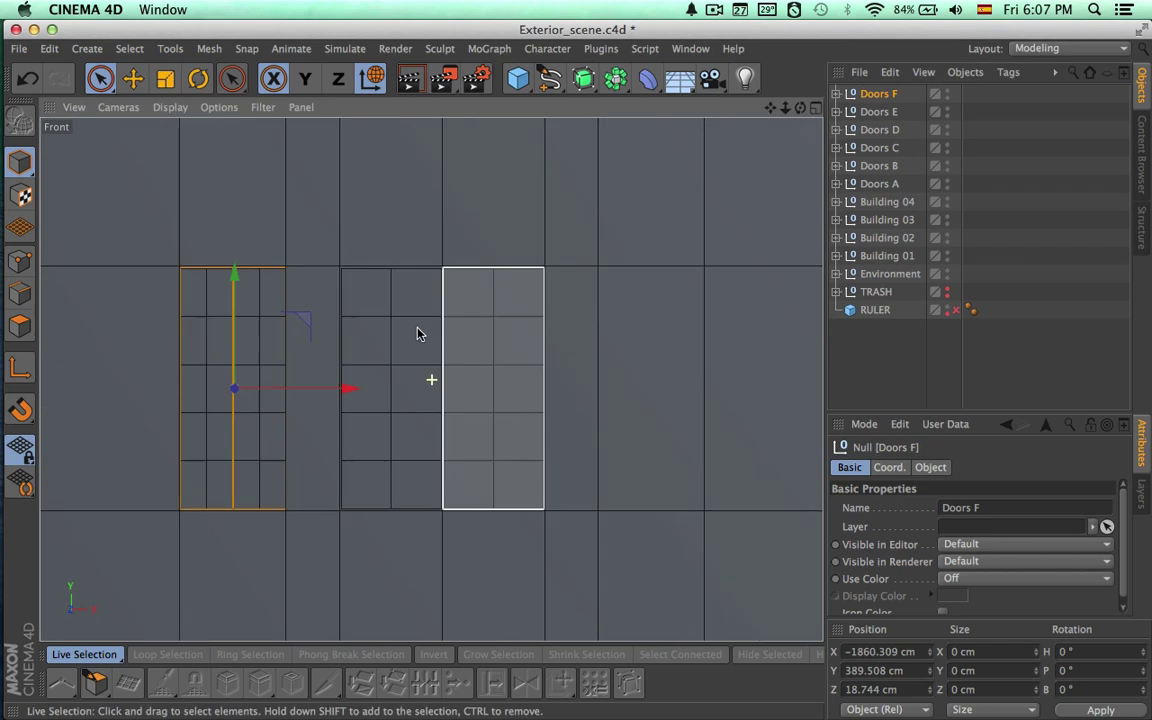
alt+middle_drag(441, 368, 380, 378)
drag(362, 391, 760, 387)
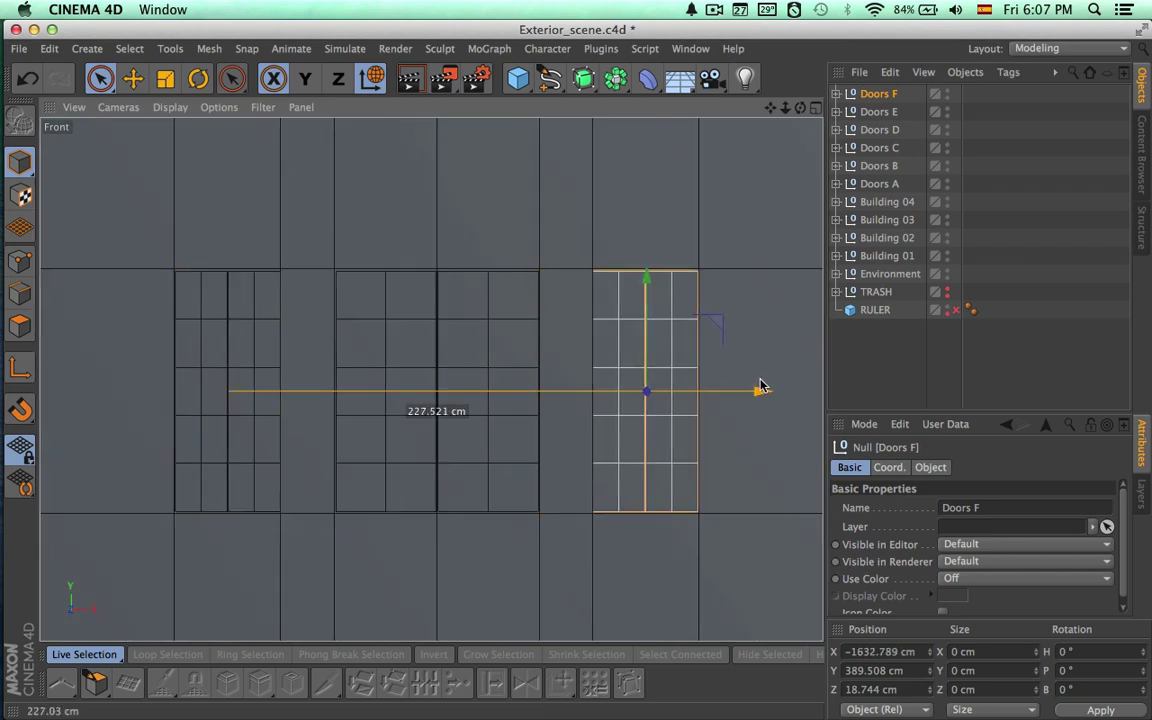
Duplicate Doors F and move the copy along X into the seventh middle-floor window, at about -1478.33 cm.
key(super+c)
key(super+v)
alt+middle_drag(504, 400, 135, 394)
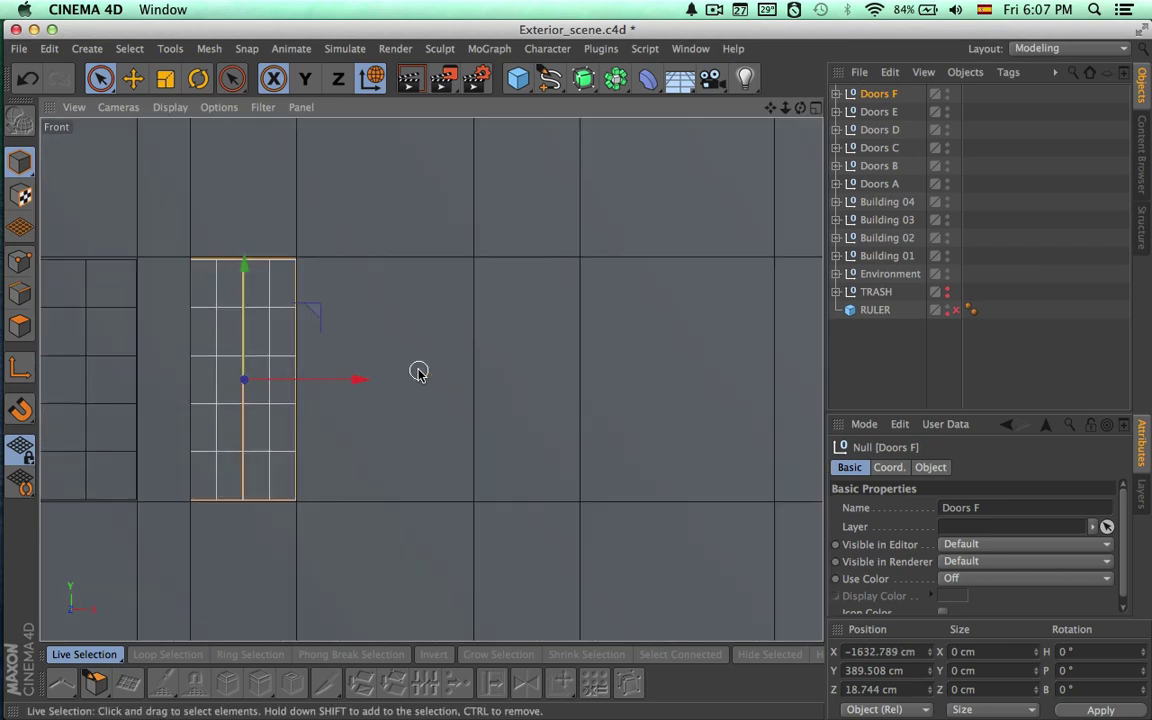
drag(357, 384, 641, 374)
Duplicate the seventh window's doors and move the copy along X into the eighth middle-floor window, at about -1314.411 cm.
alt+middle_drag(654, 440, 509, 442)
scroll(656, 440, down, 3)
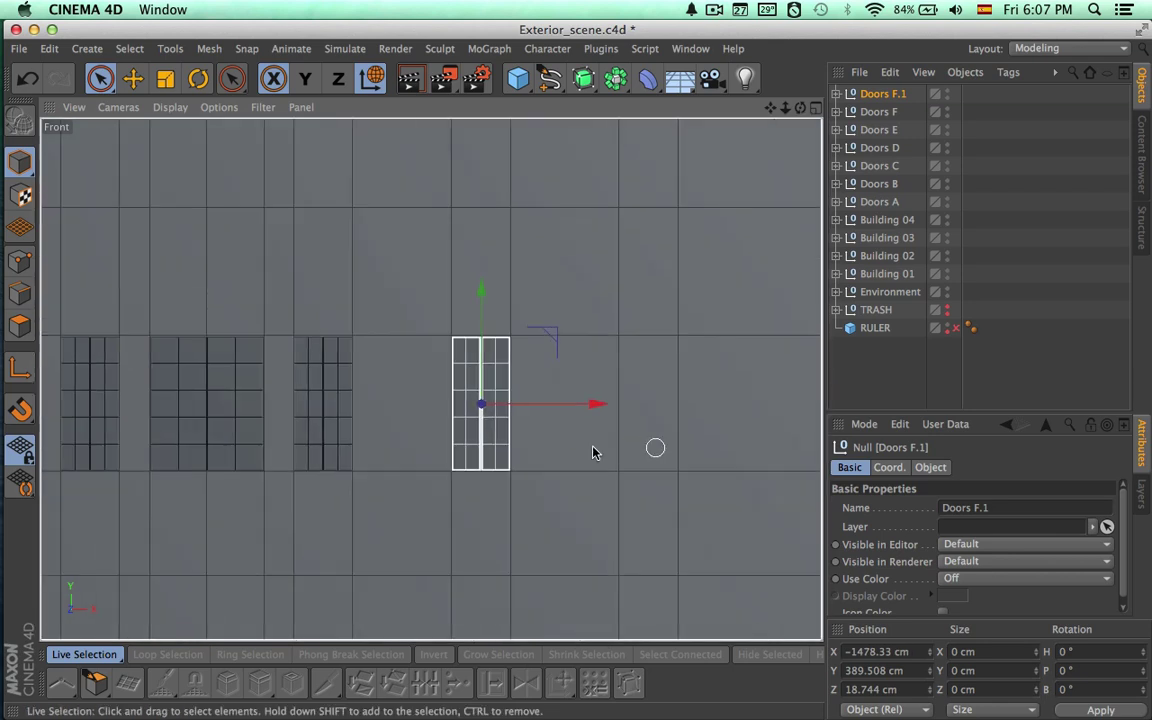
alt+middle_drag(656, 447, 441, 438)
key(super+c)
key(super+v)
scroll(610, 437, up, 3)
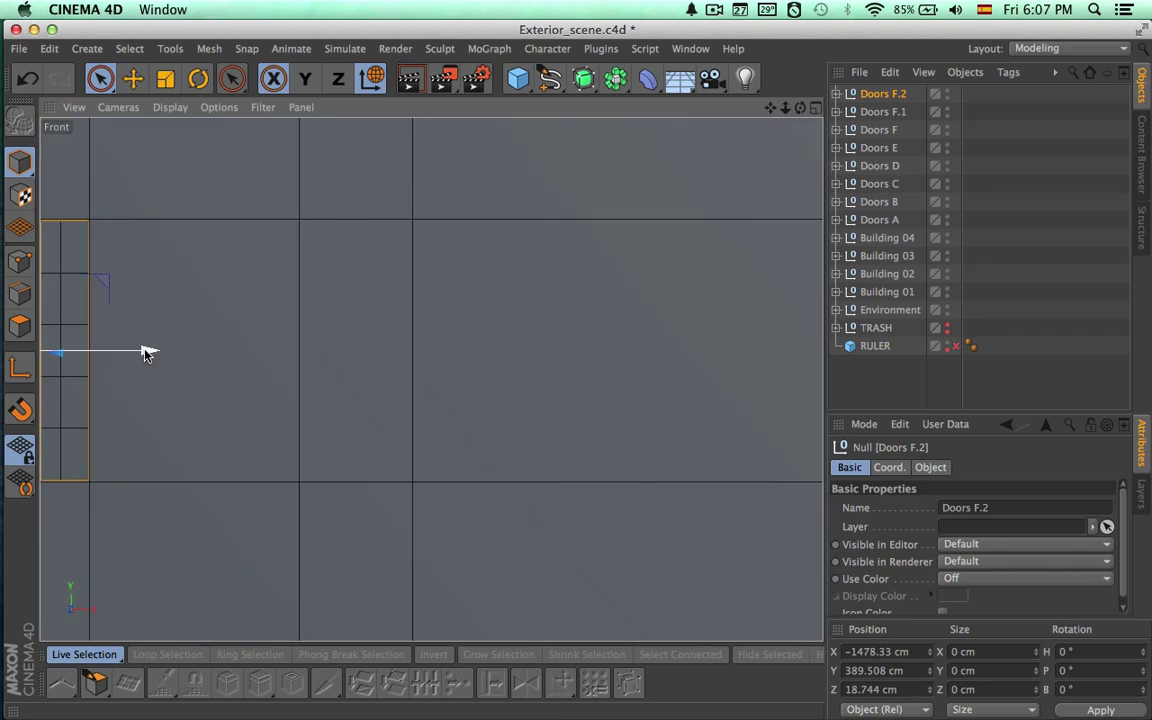
drag(145, 353, 472, 358)
Duplicate the eighth window's doors and move the copy along X into the last window beside Building 01, at about -1021.179 cm.
alt+middle_drag(472, 358, 298, 391)
scroll(265, 391, down, 2)
key(super+c)
key(super+v)
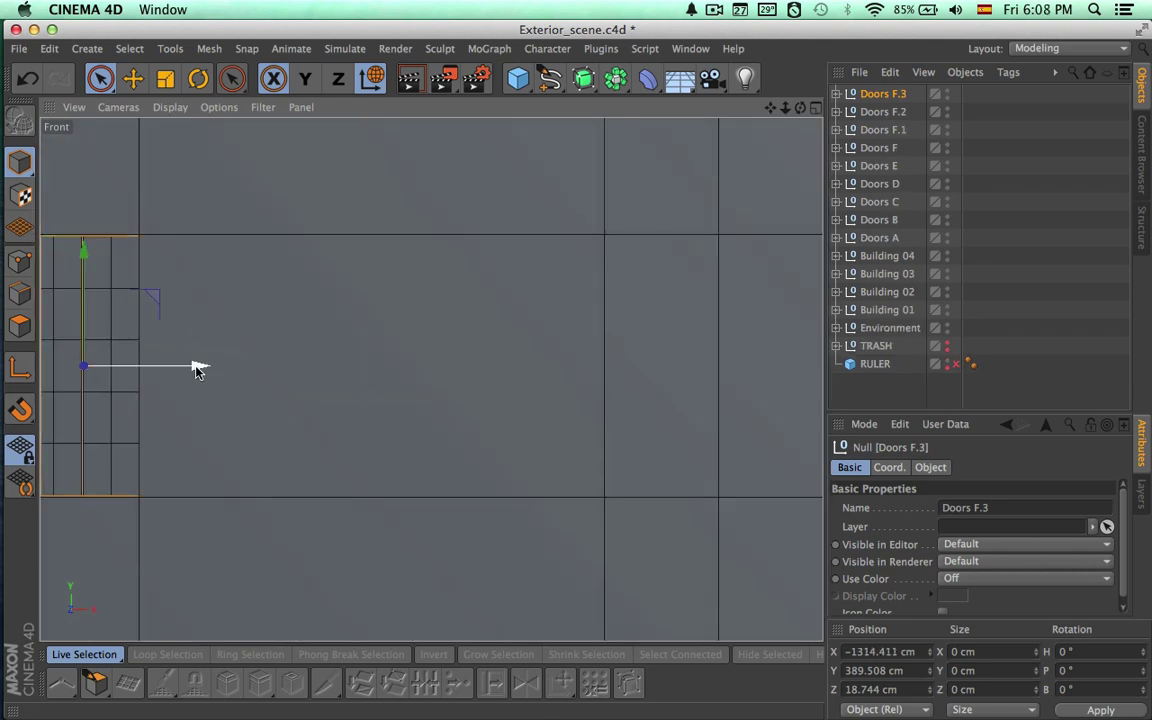
drag(195, 367, 775, 363)
Rename the three Doors F copies Doors G, Doors H and Doors I, in order along the facade towards Building 01.
alt+middle_drag(580, 400, 320, 410)
scroll(320, 410, down, 3)
scroll(470, 427, up, 1)
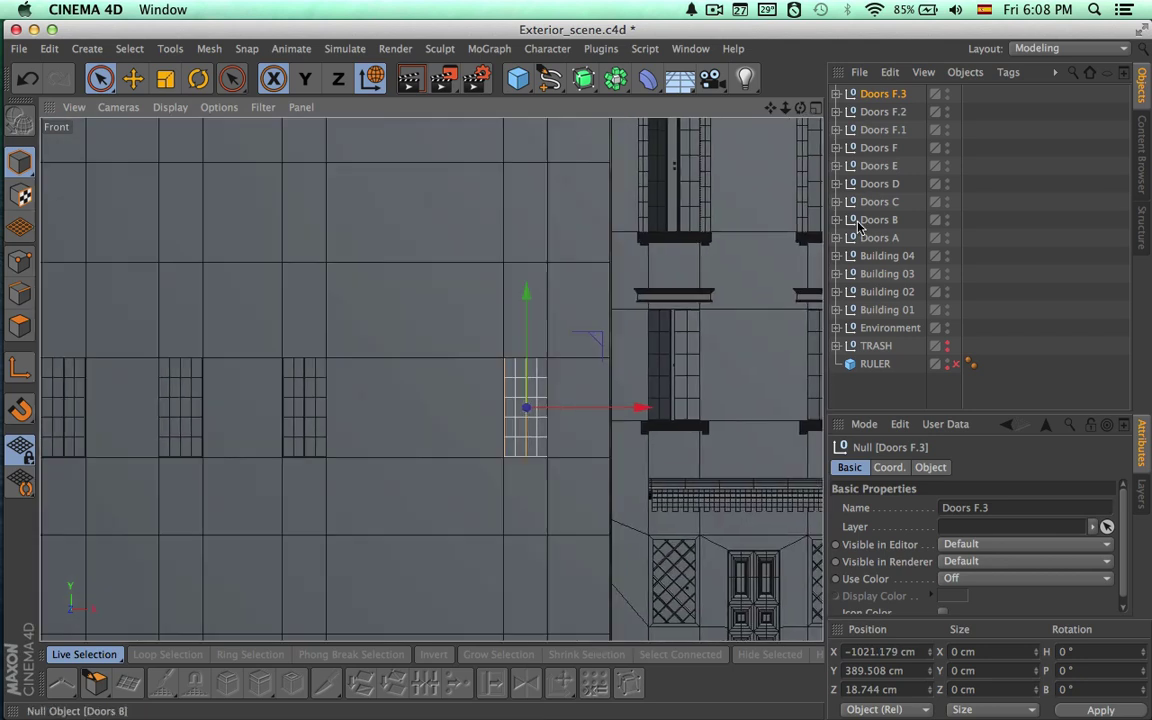
click(885, 131)
double_click(885, 131)
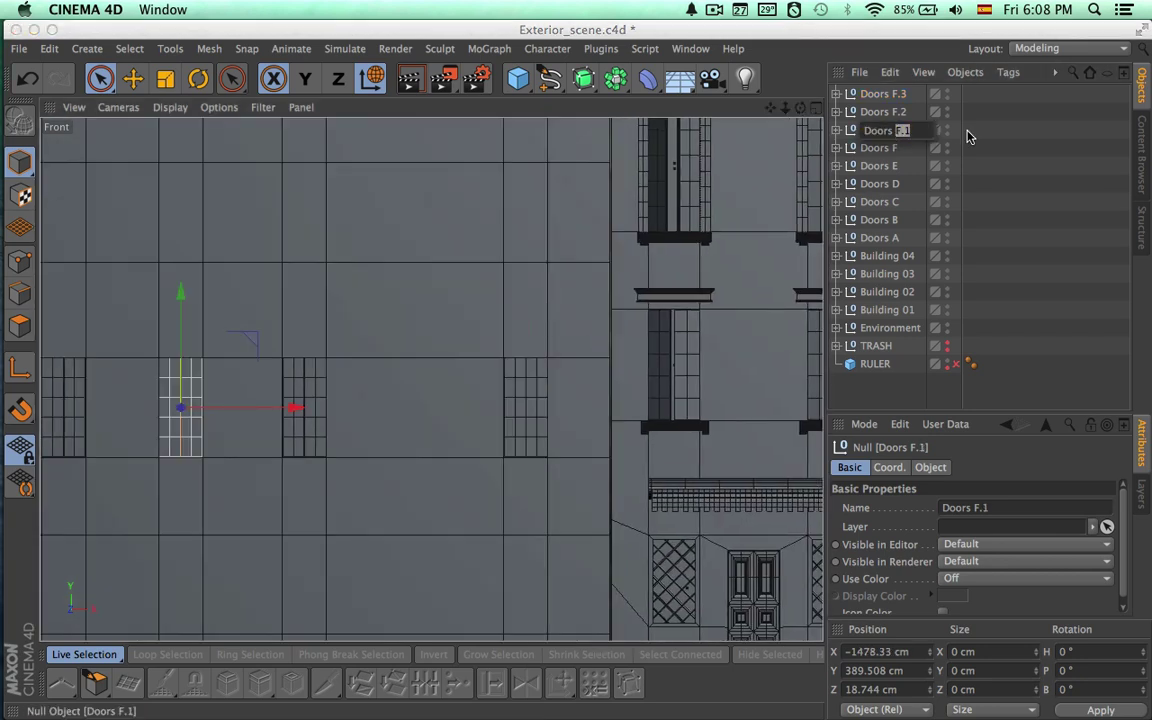
text(G)
key(Return)
double_click(885, 112)
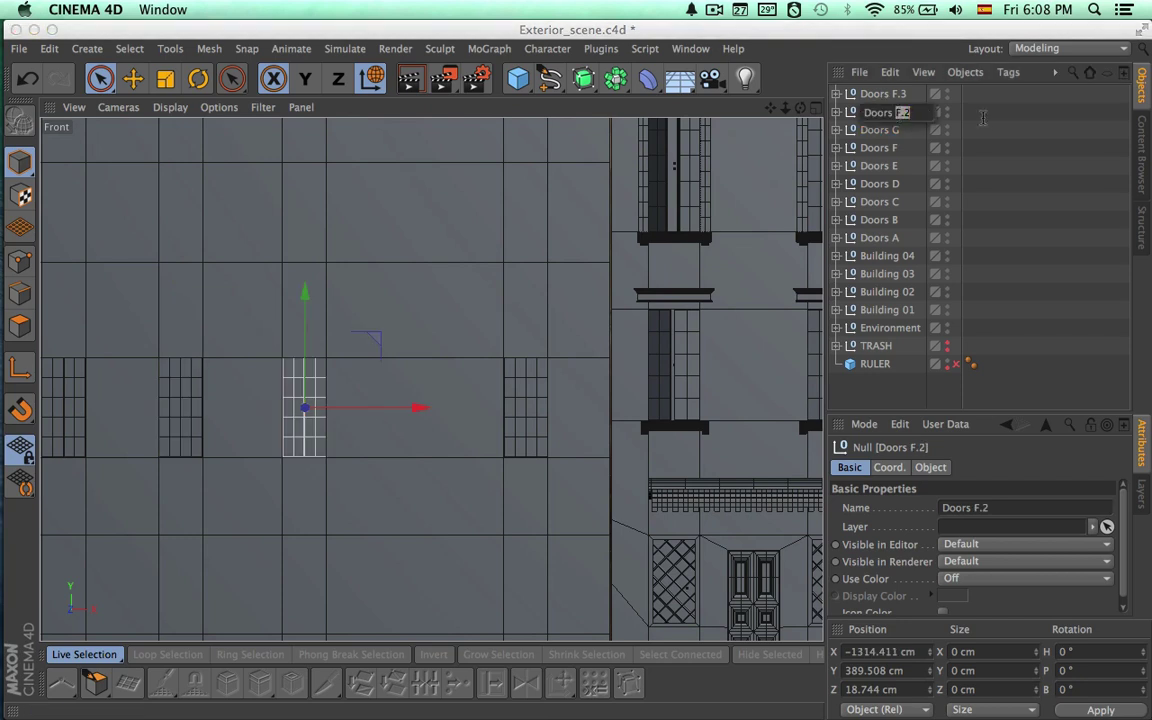
key(Return)
double_click(883, 94)
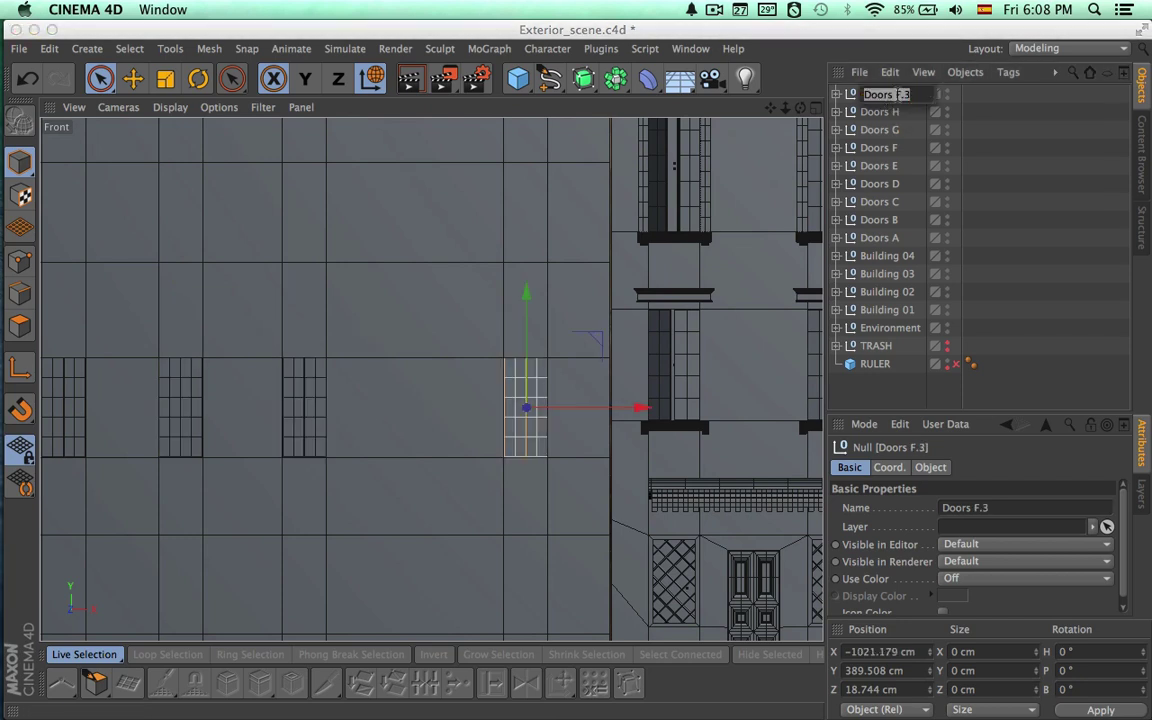
text(I)
key(Return)
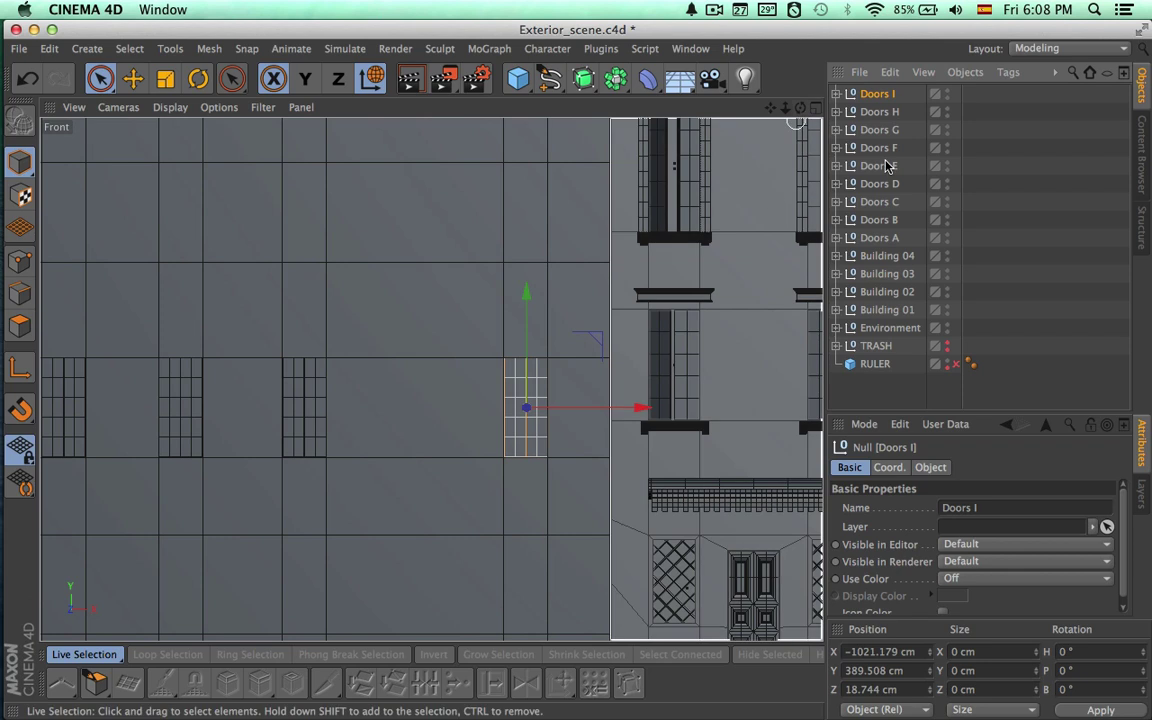
Group Doors A through Doors I under one null and name it 2nd Floor.
shift+click(876, 238)
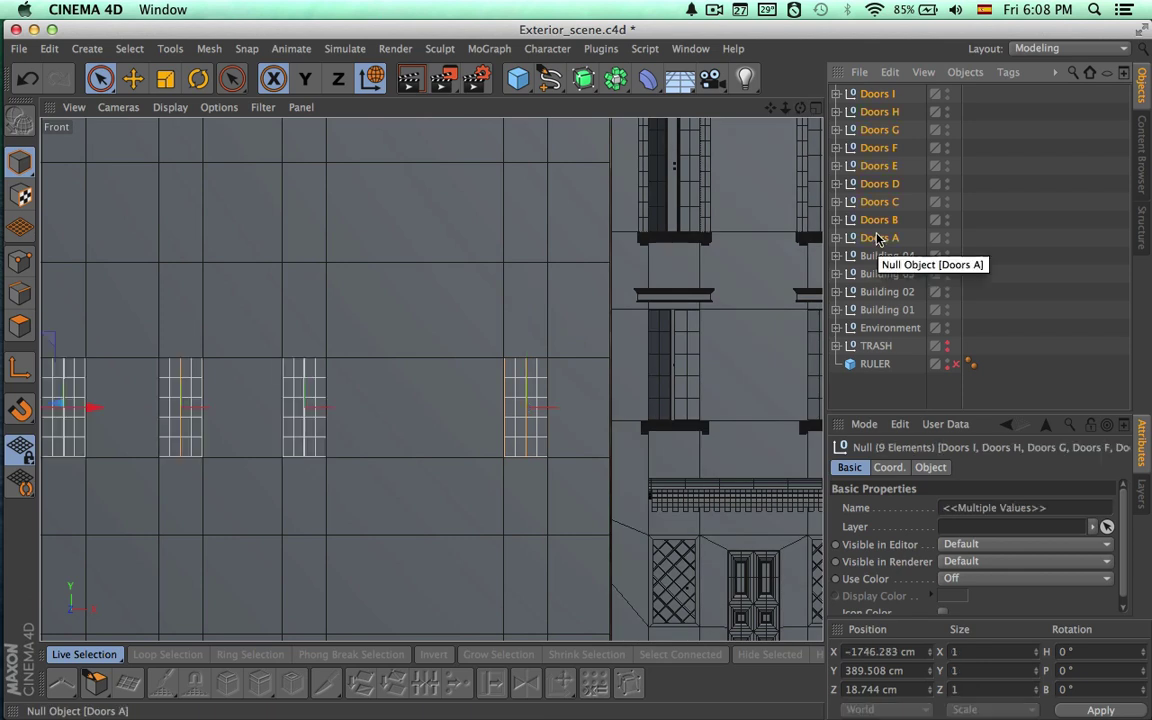
key(alt+g)
scroll(536, 310, down, 4)
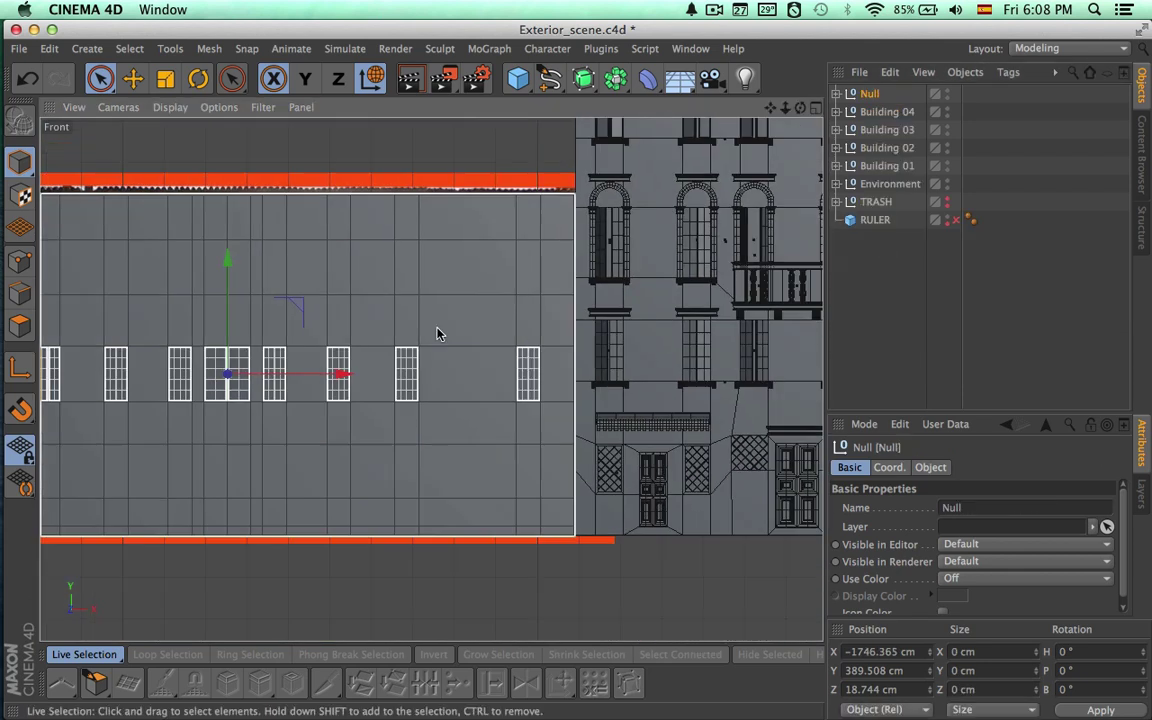
alt+middle_drag(420, 334, 553, 337)
alt+right_drag(527, 410, 465, 399)
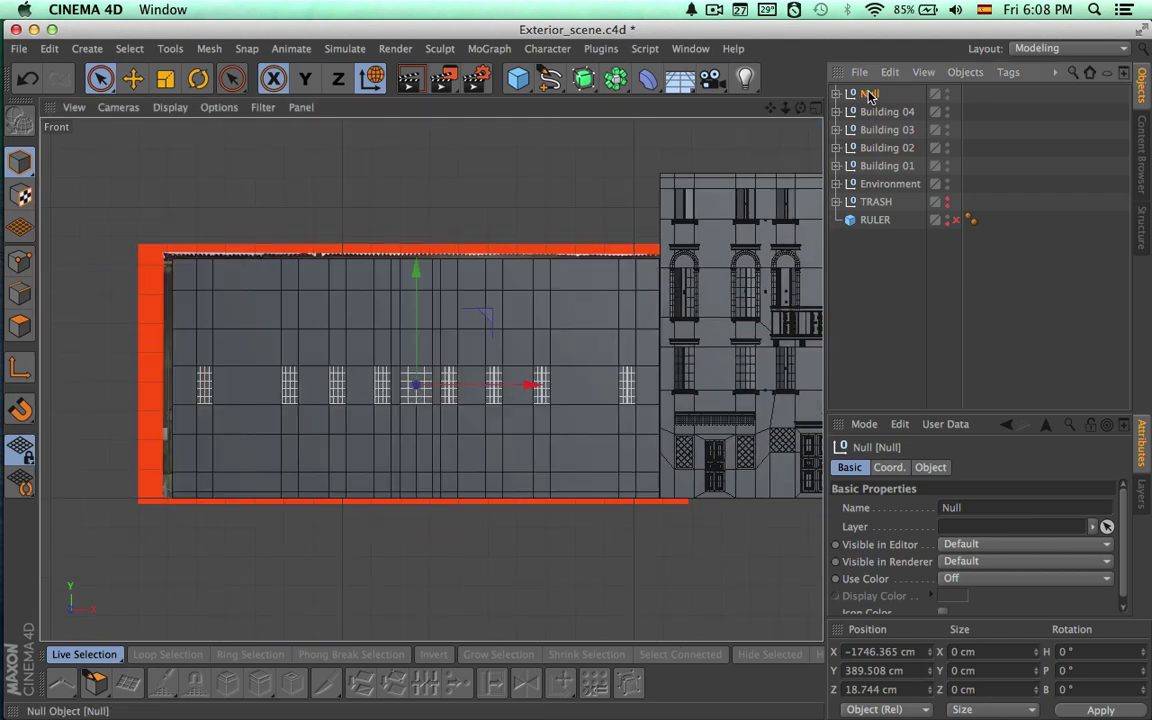
double_click(869, 95)
text(2nd Floor)
key(Return)
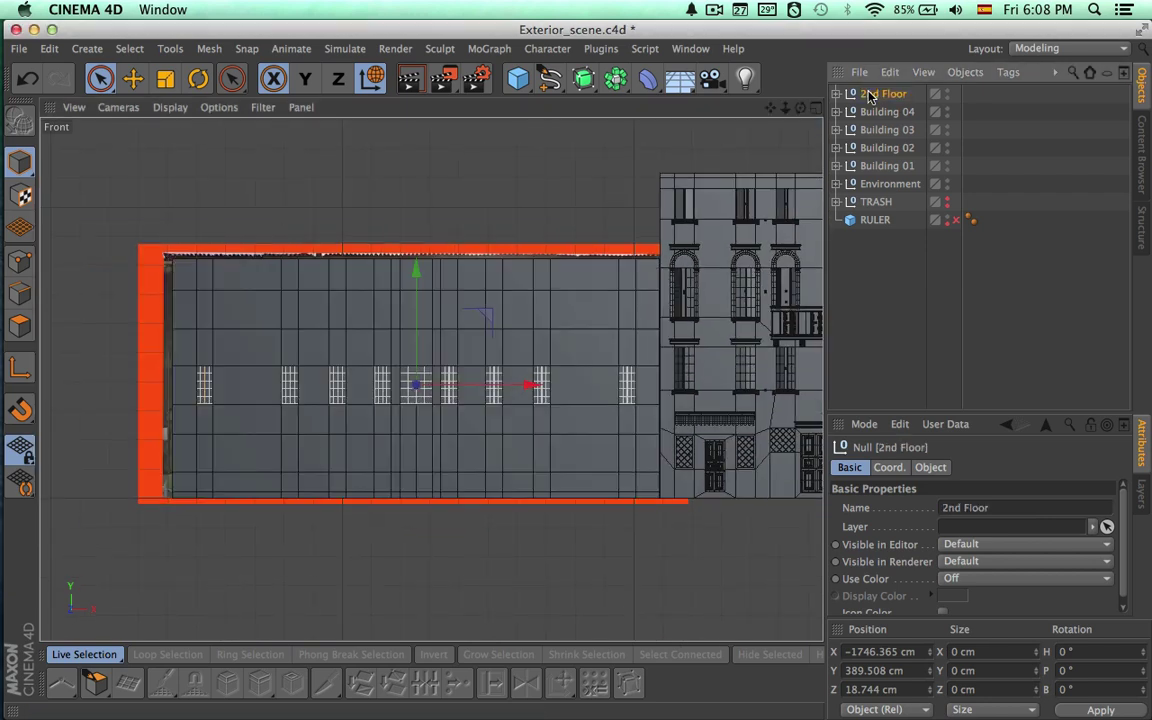
Duplicate the 2nd Floor group and rename the copy 3rd Floor.
key(super+c)
key(super+v)
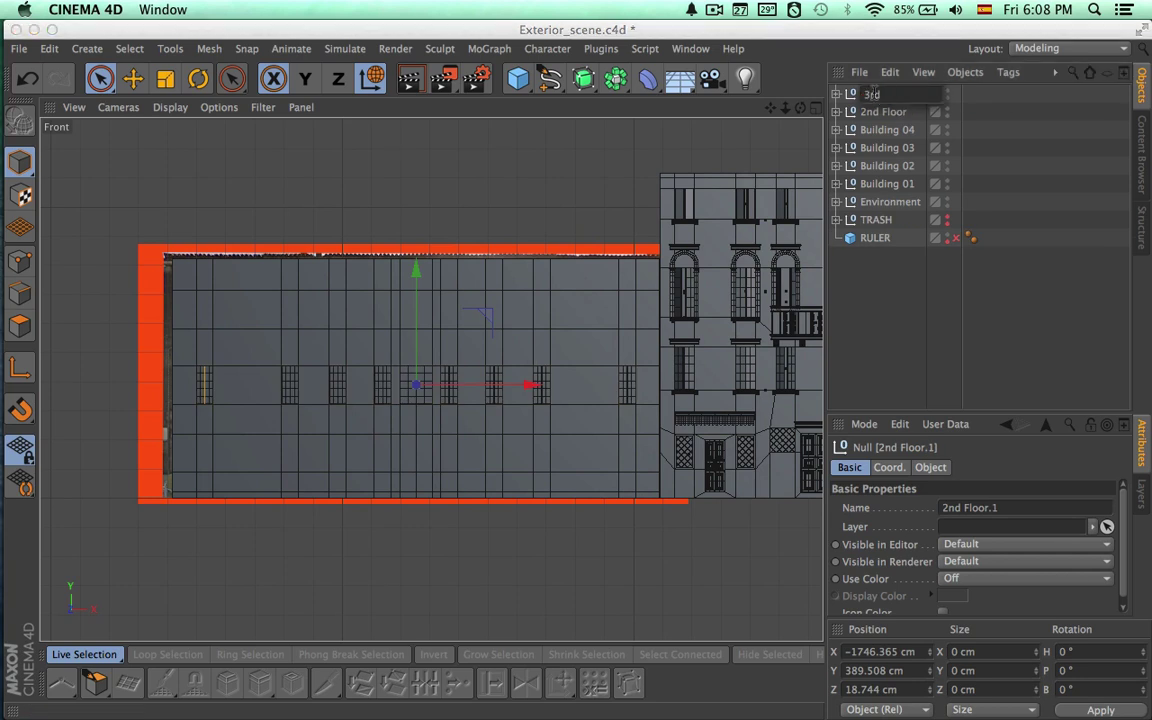
text(or)
key(Return)
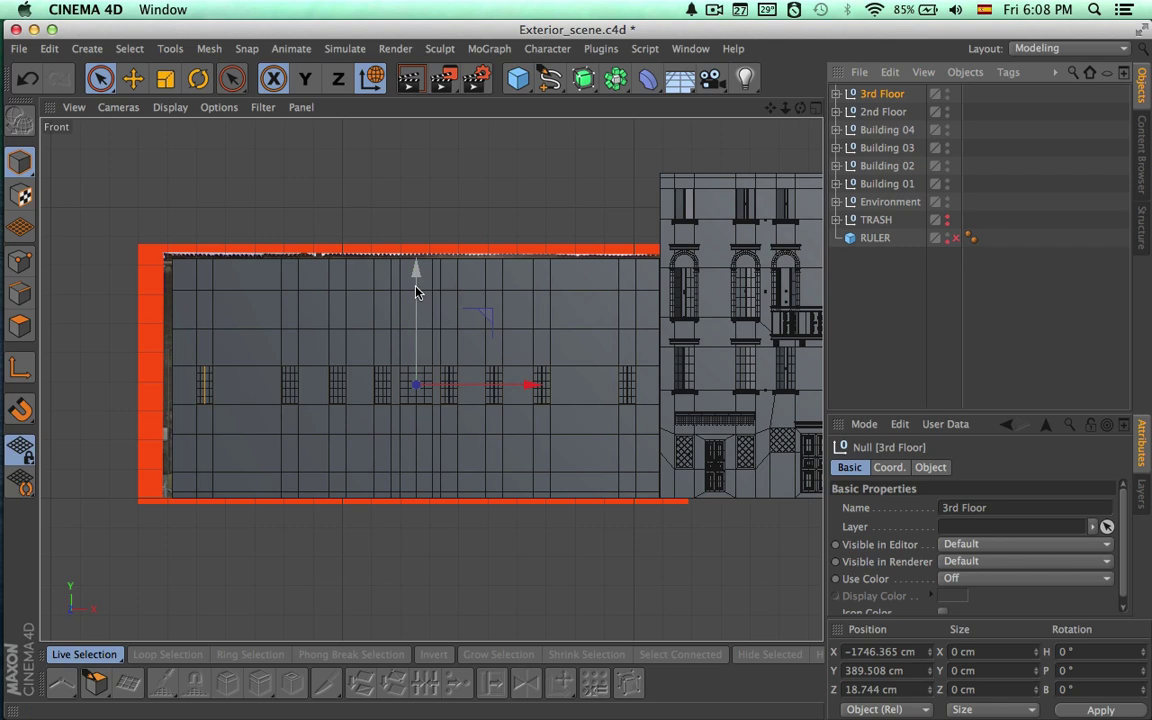
Move the 3rd Floor group up along Y to fit the top-row window openings, at about 647.218 cm.
drag(416, 270, 420, 218)
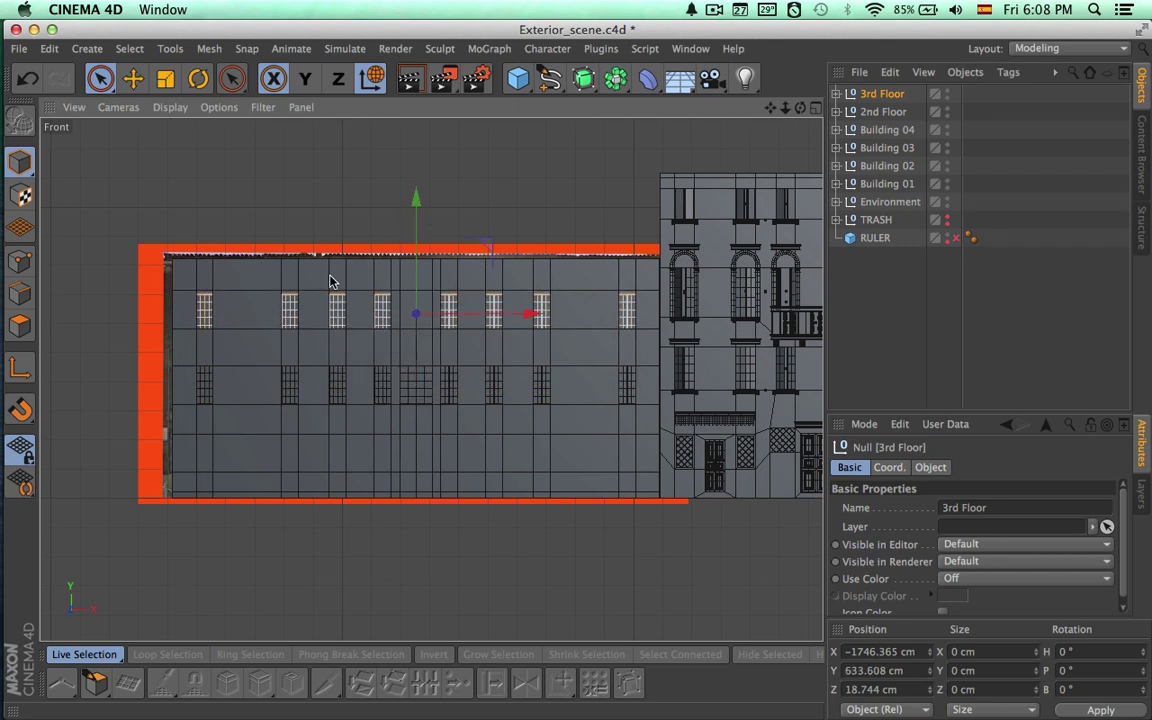
scroll(543, 288, up, 10)
alt+middle_drag(541, 409, 718, 372)
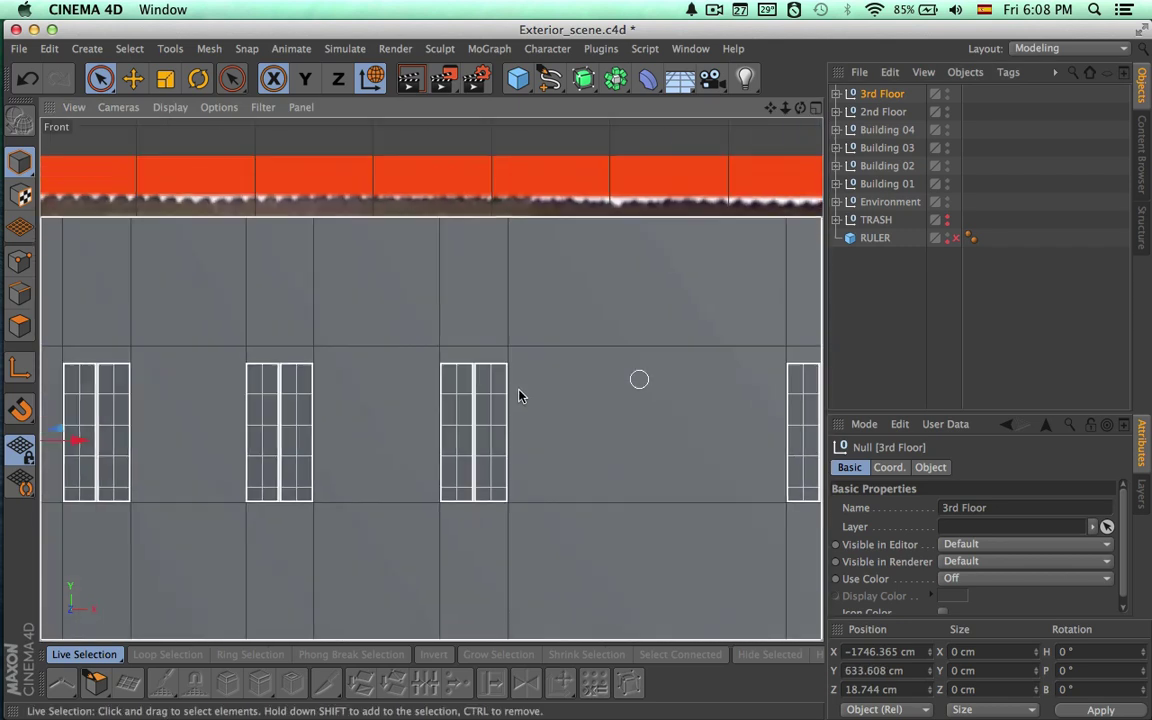
alt+middle_drag(500, 399, 757, 392)
alt+right_drag(480, 381, 622, 388)
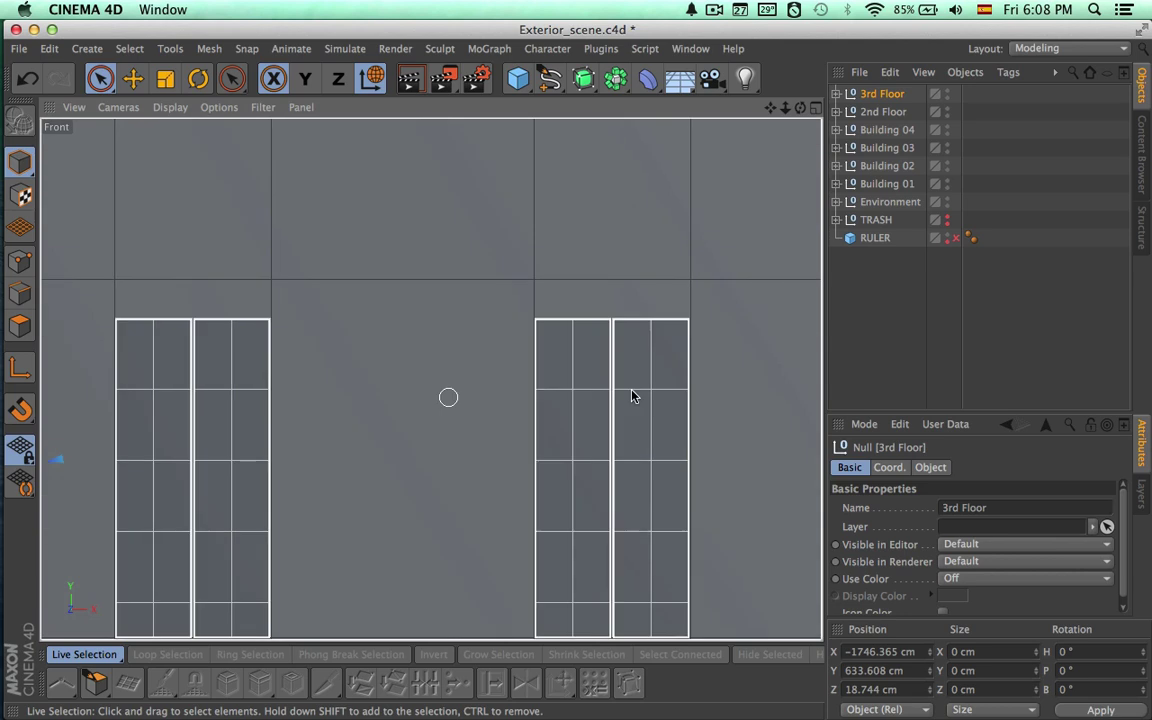
alt+middle_drag(612, 393, 803, 341)
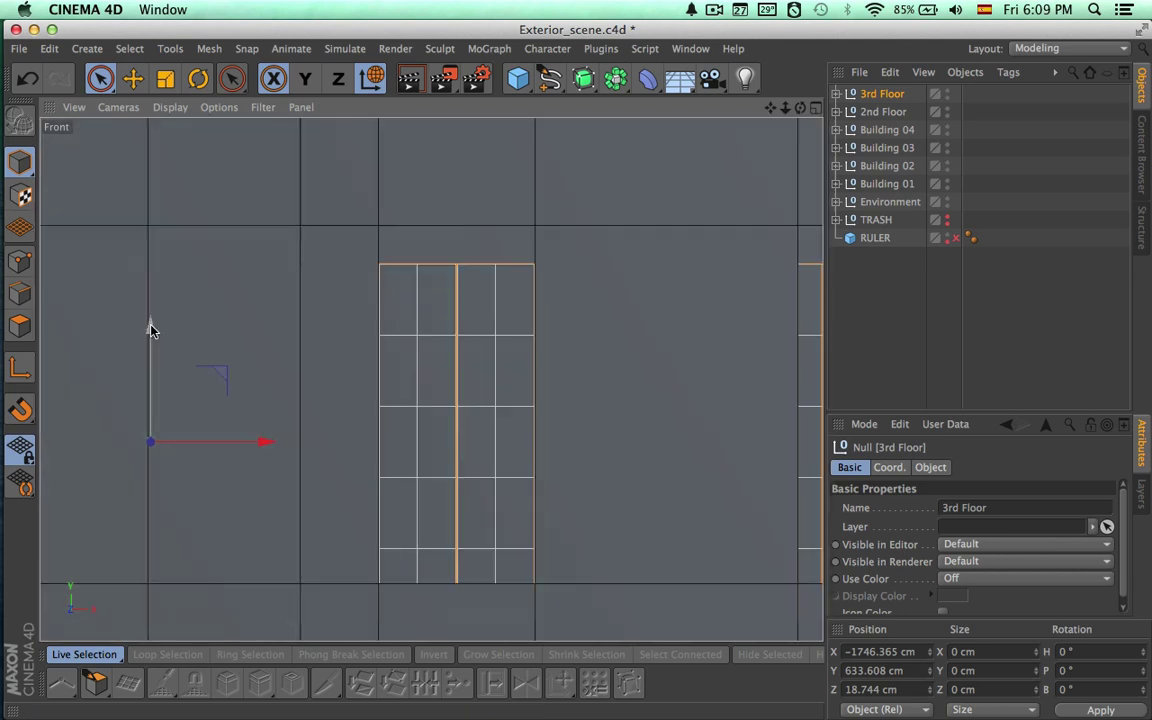
drag(150, 327, 160, 292)
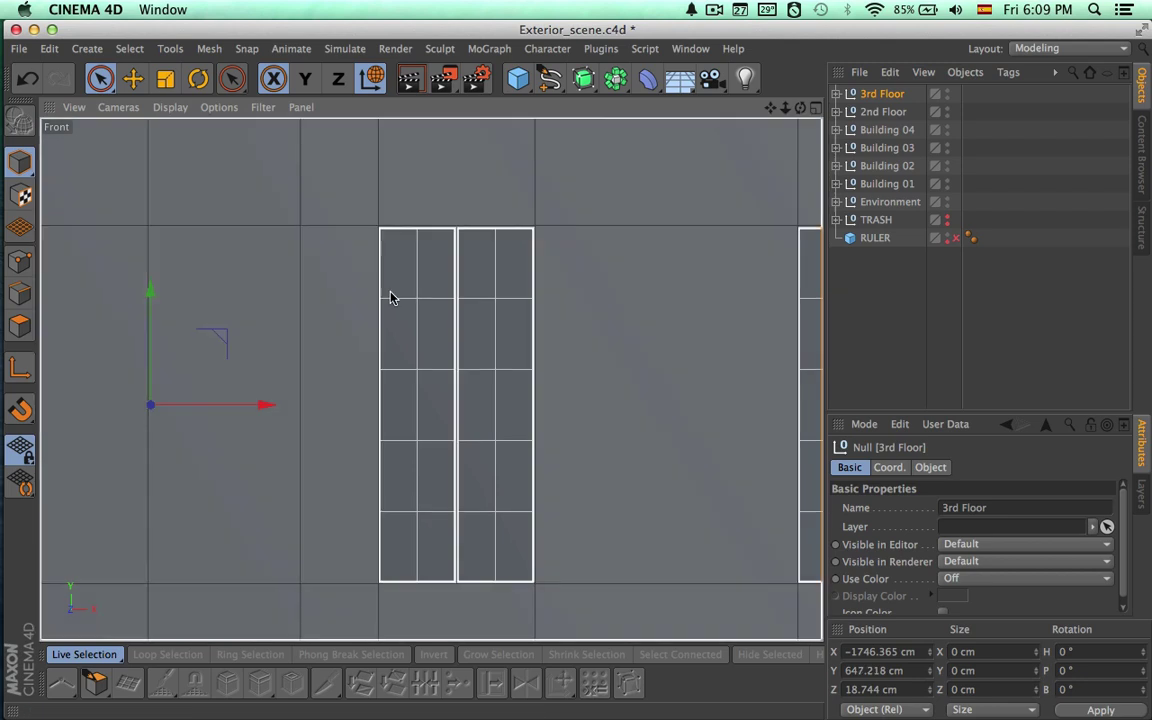
alt+right_drag(332, 293, 176, 285)
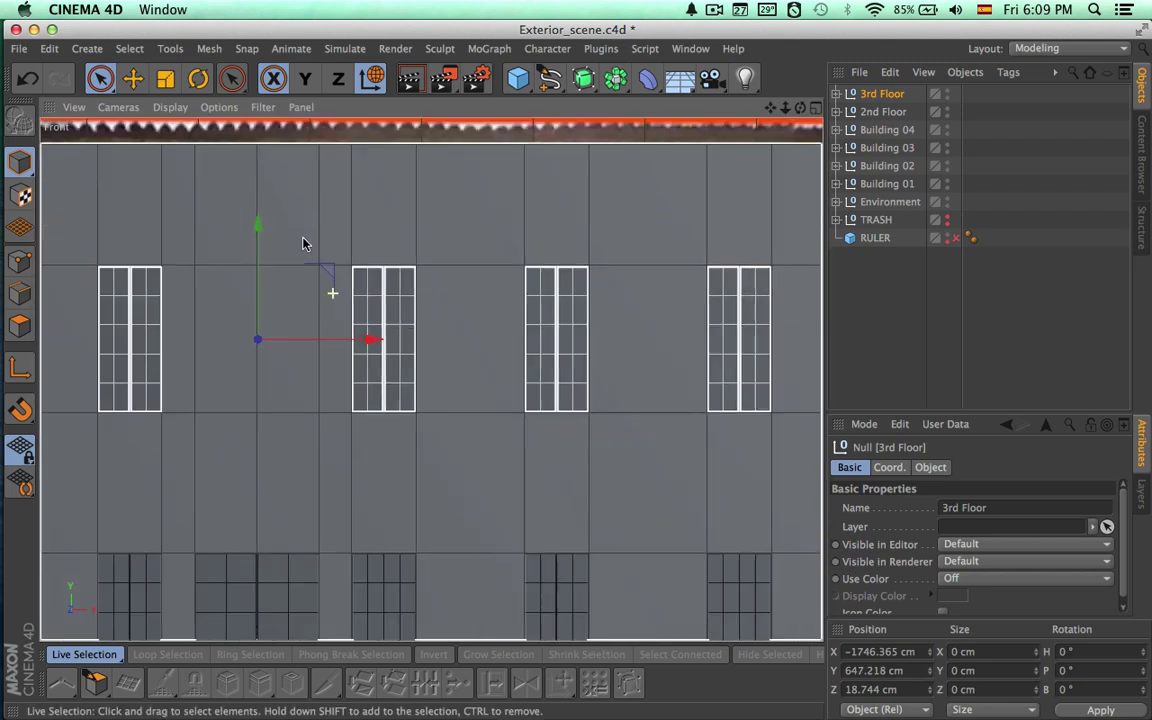
Hide Doors E of the 3rd Floor group in both the editor and the renderer.
click(837, 94)
click(890, 165)
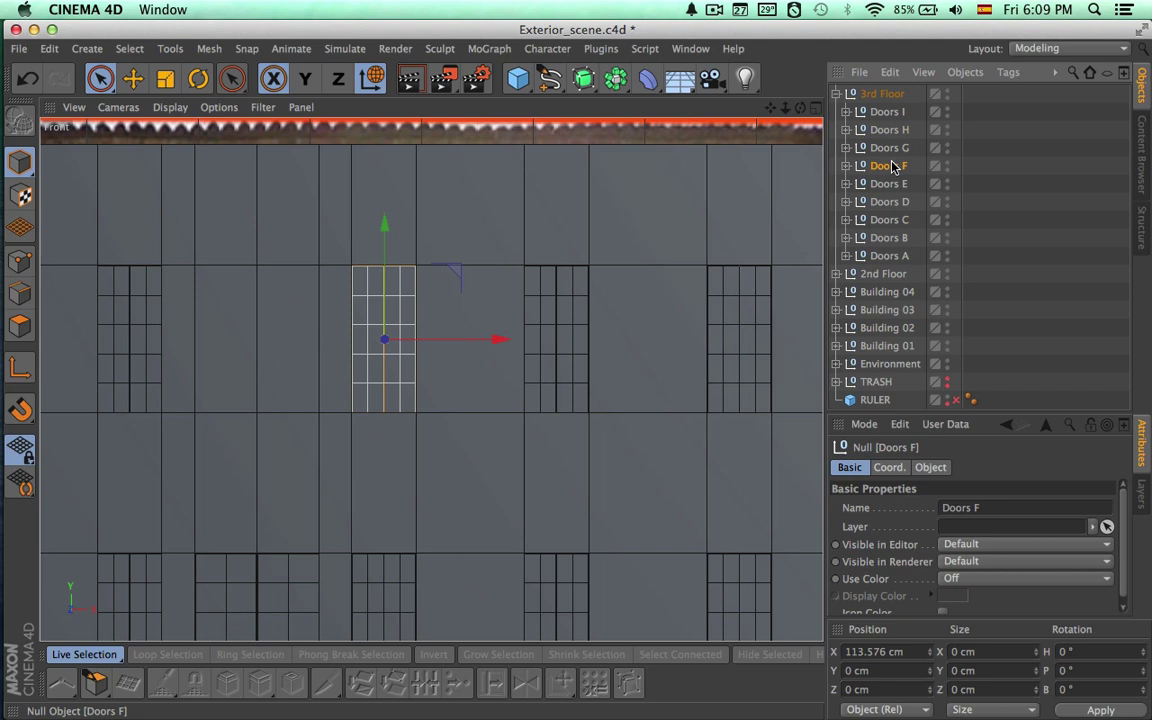
click(892, 201)
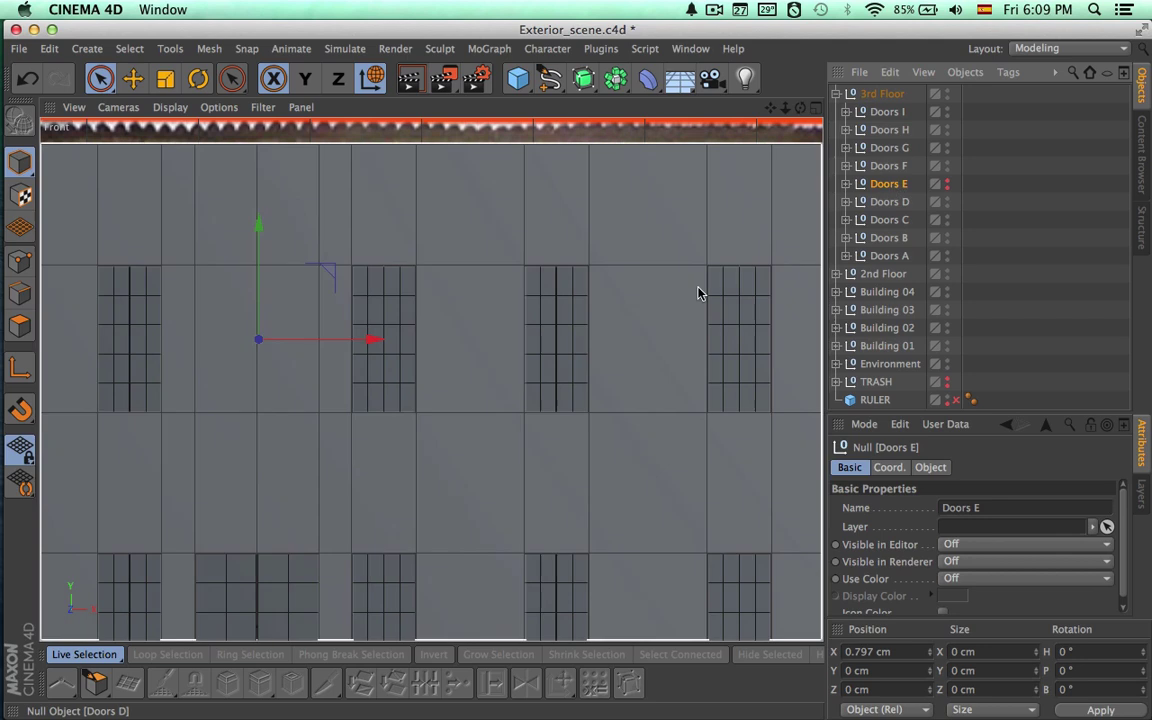
alt+right_drag(684, 290, 618, 292)
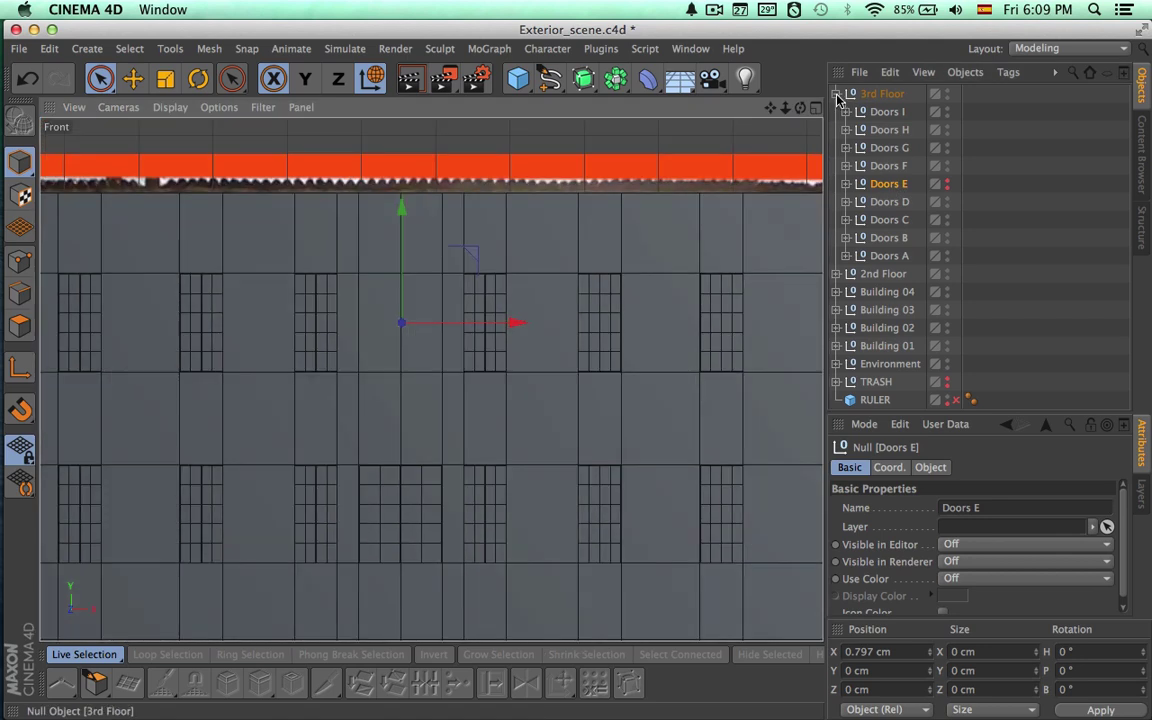
click(837, 94)
Move the 3rd Floor and 2nd Floor groups together along Z within the window recesses, to about 13.431 cm.
click(873, 96)
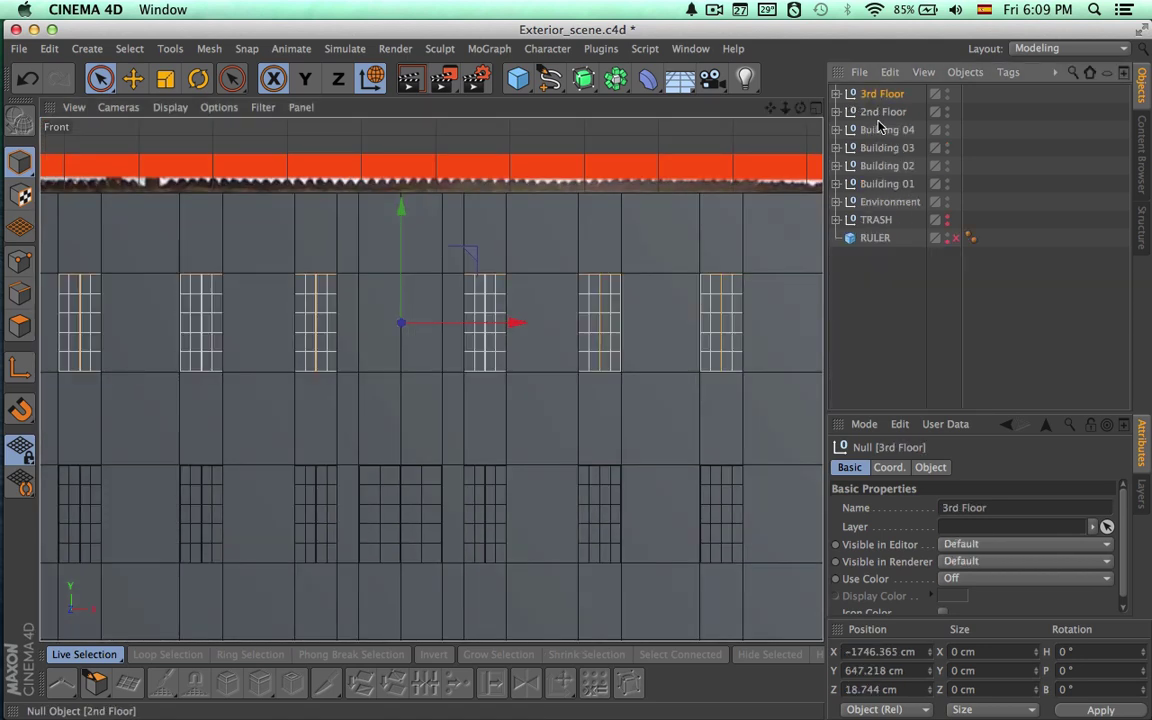
shift+click(880, 112)
key(F5)
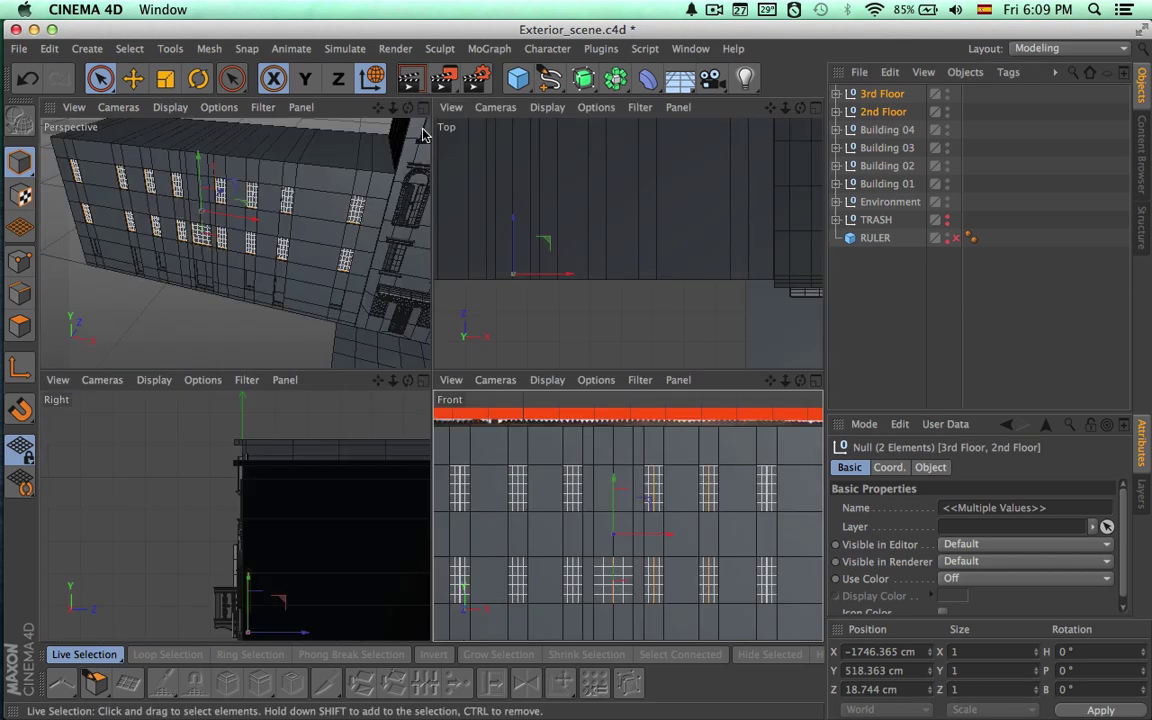
click(423, 108)
alt+drag(352, 332, 285, 361)
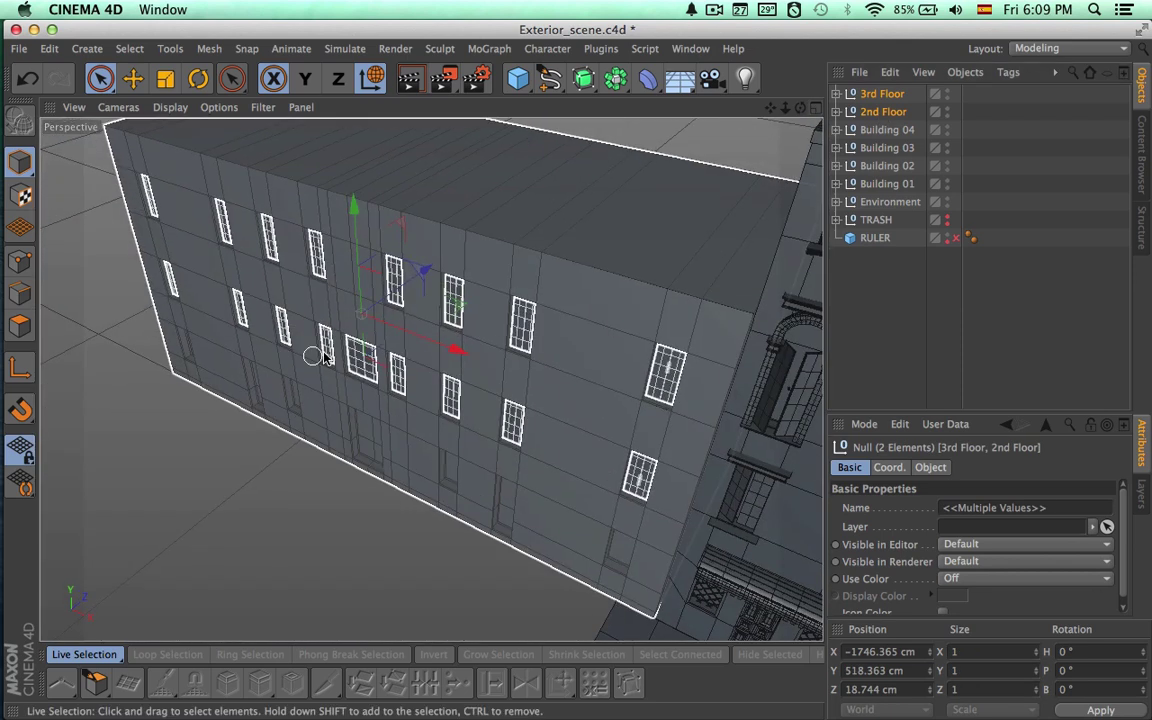
alt+right_drag(488, 345, 623, 311)
alt+drag(623, 316, 505, 430)
drag(548, 224, 536, 322)
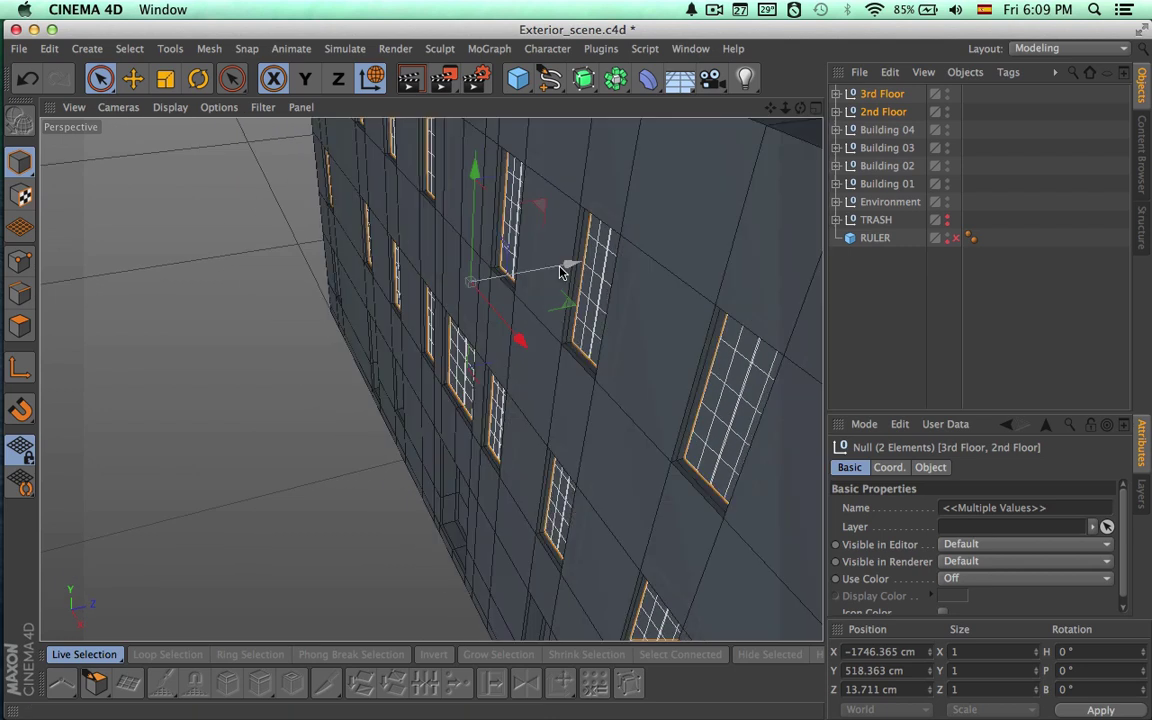
mouse_move(560, 270)
alt+mouse_down()
mouse_move(504, 360)
mouse_move(339, 334)
mouse_move(453, 404)
mouse_move(466, 341)
mouse_move(560, 470)
mouse_move(666, 470)
mouse_move(638, 420)
mouse_move(564, 435)
alt+mouse_up()
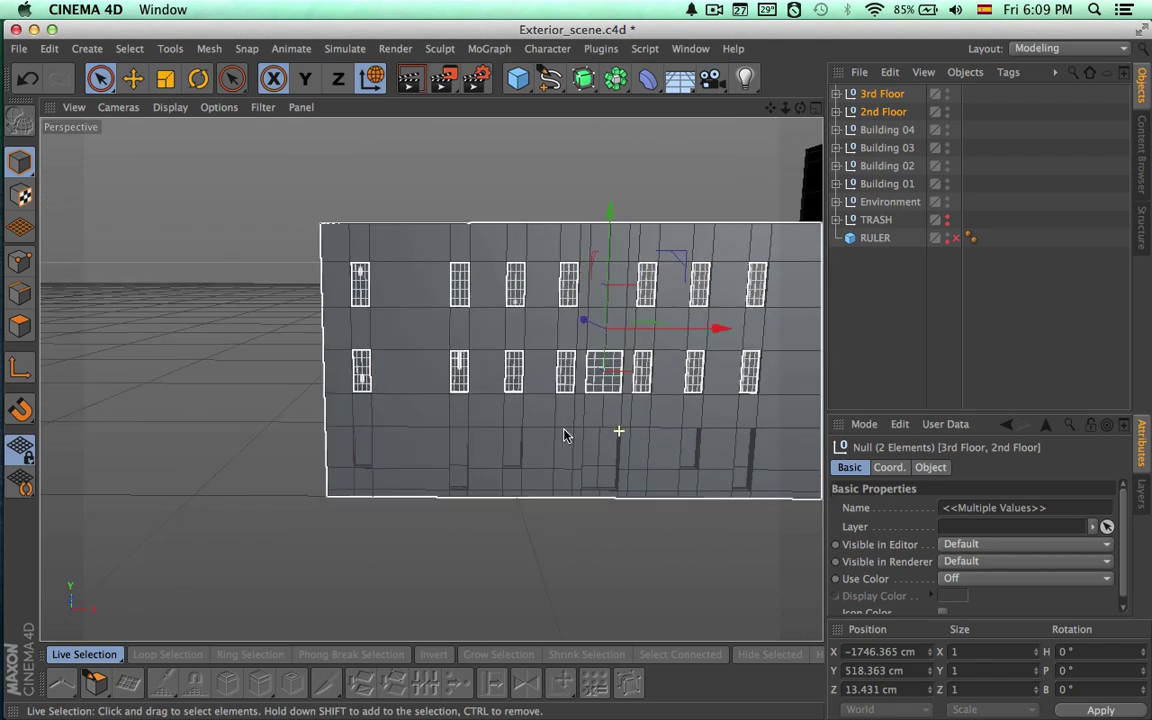
Duplicate the 2nd Floor group as 1st Floor and move it down along Y into the ground-floor openings, at about 150.977 cm.
click(882, 112)
key(super+c)
key(super+v)
double_click(880, 94)
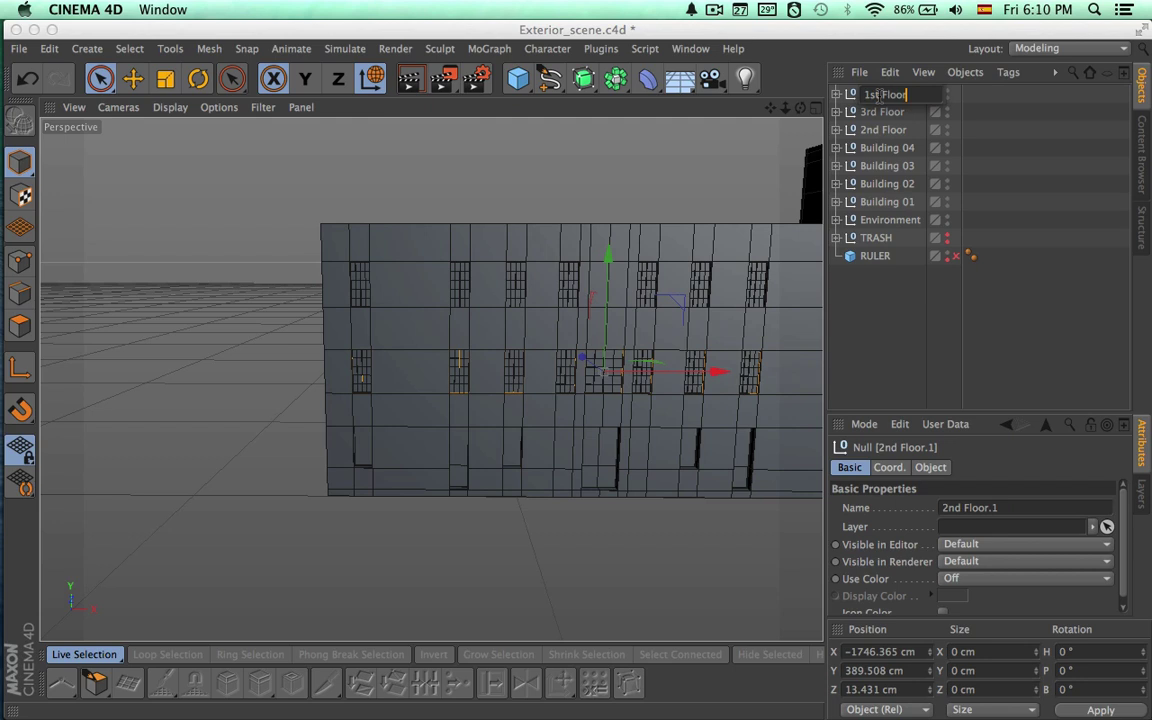
key(Return)
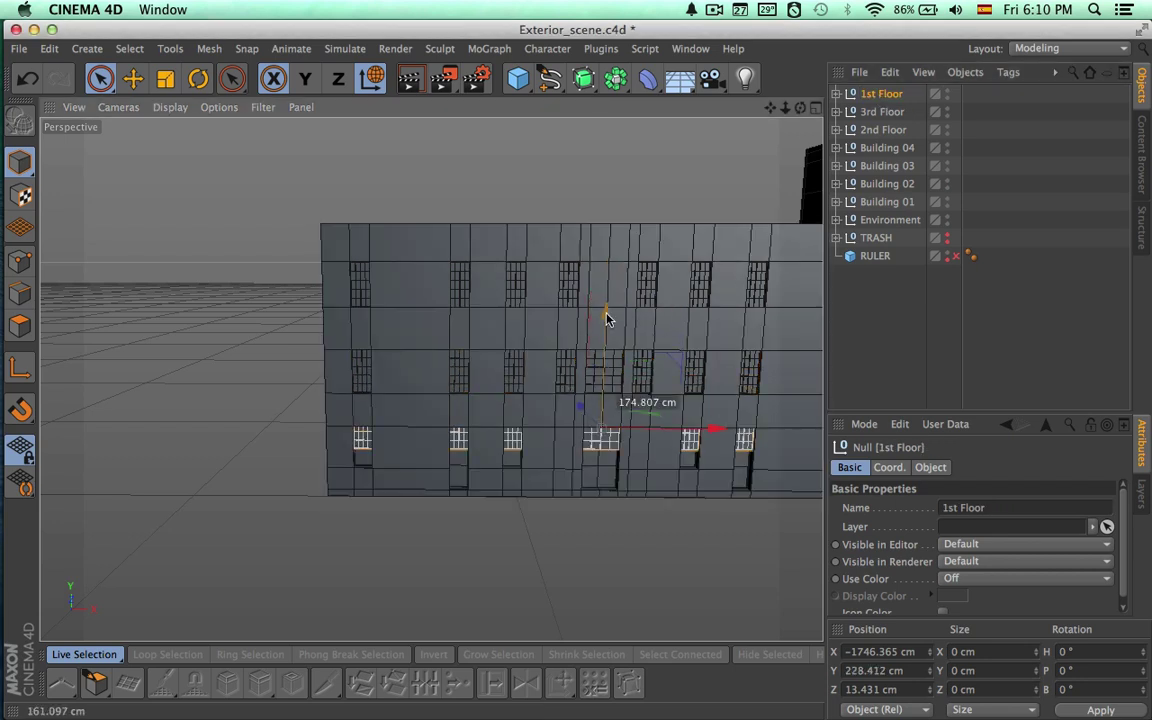
drag(602, 333, 602, 337)
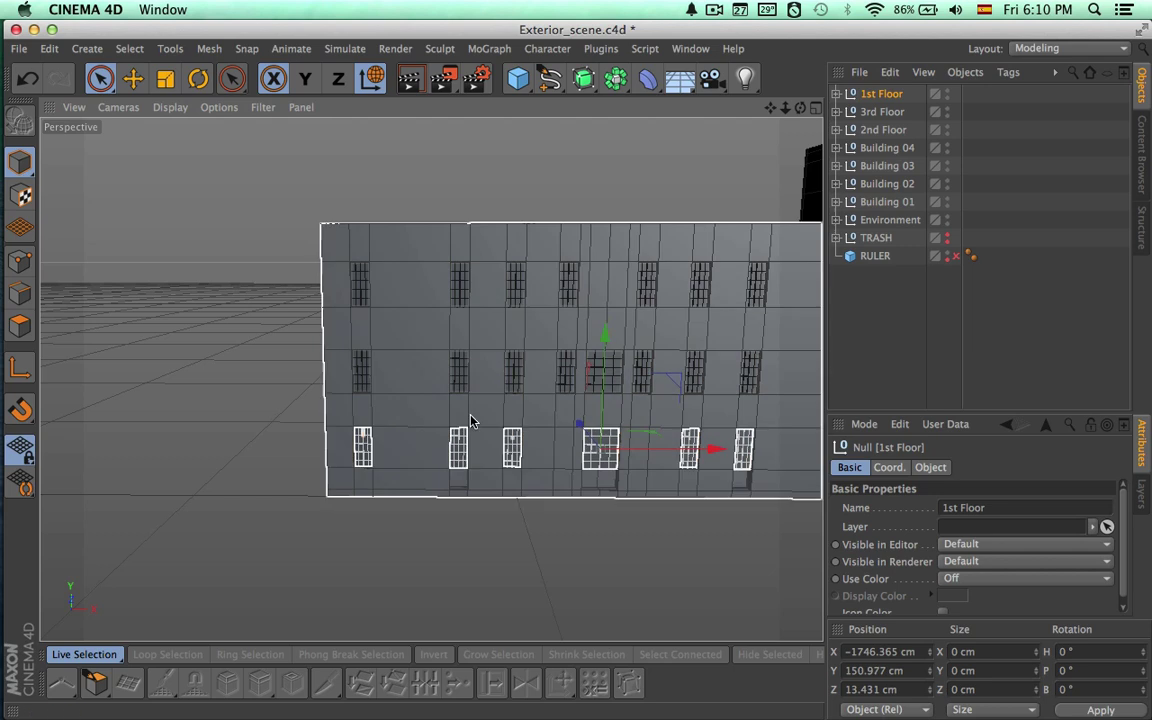
Delete Doors B, Doors D and Doors E from the 1st Floor group.
alt+right_drag(509, 430, 585, 433)
click(836, 94)
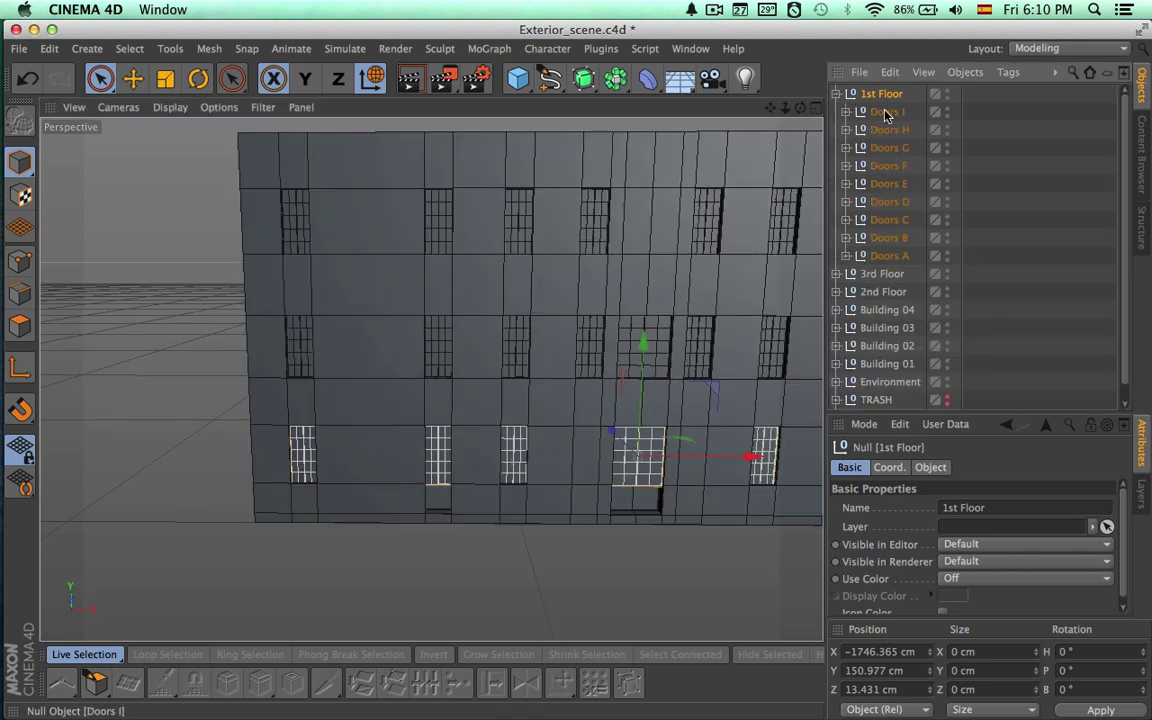
click(886, 112)
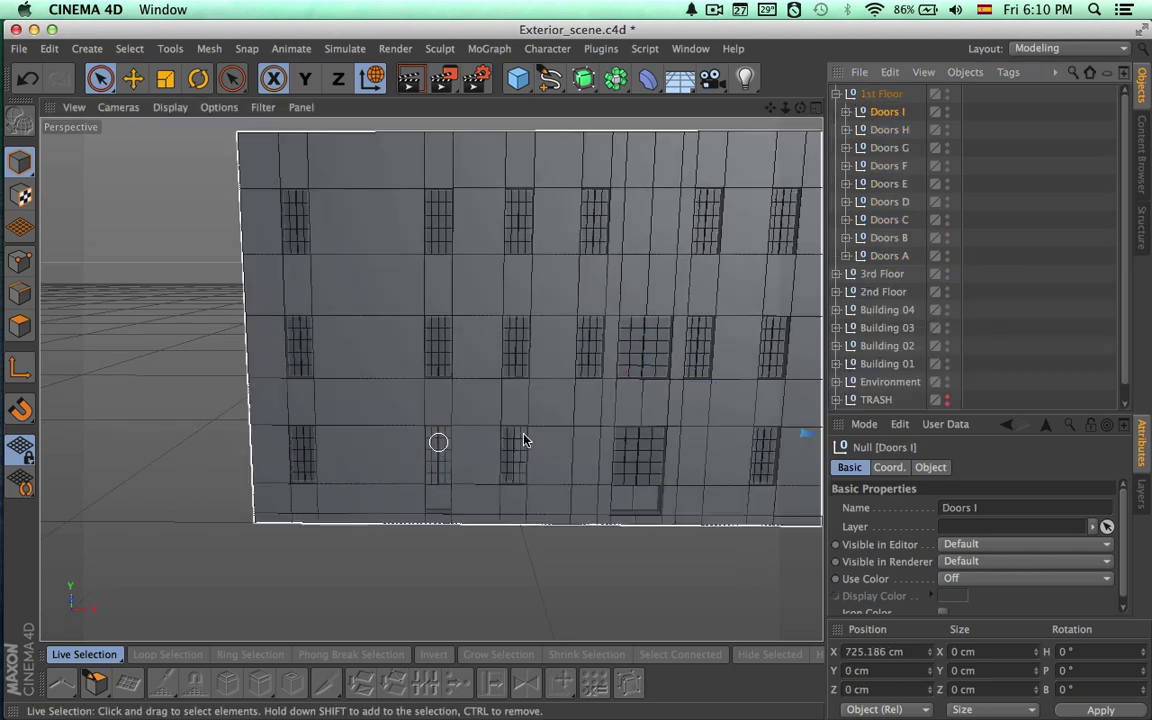
shift+click(884, 221)
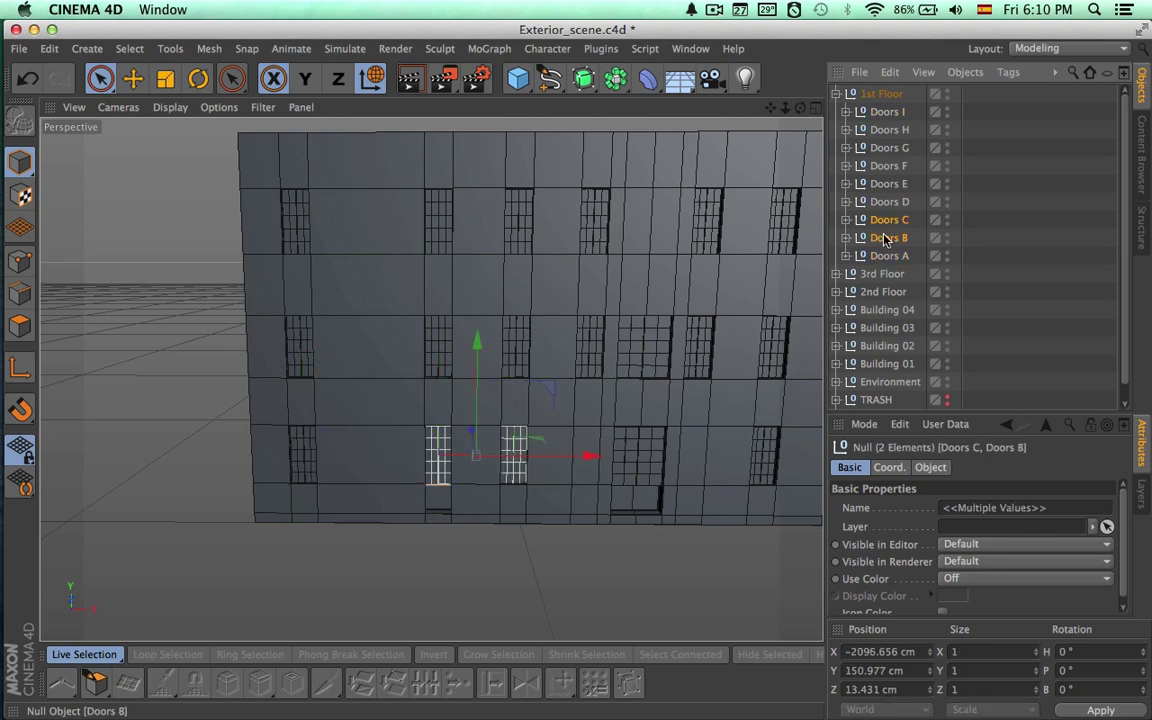
click(887, 240)
key(Delete)
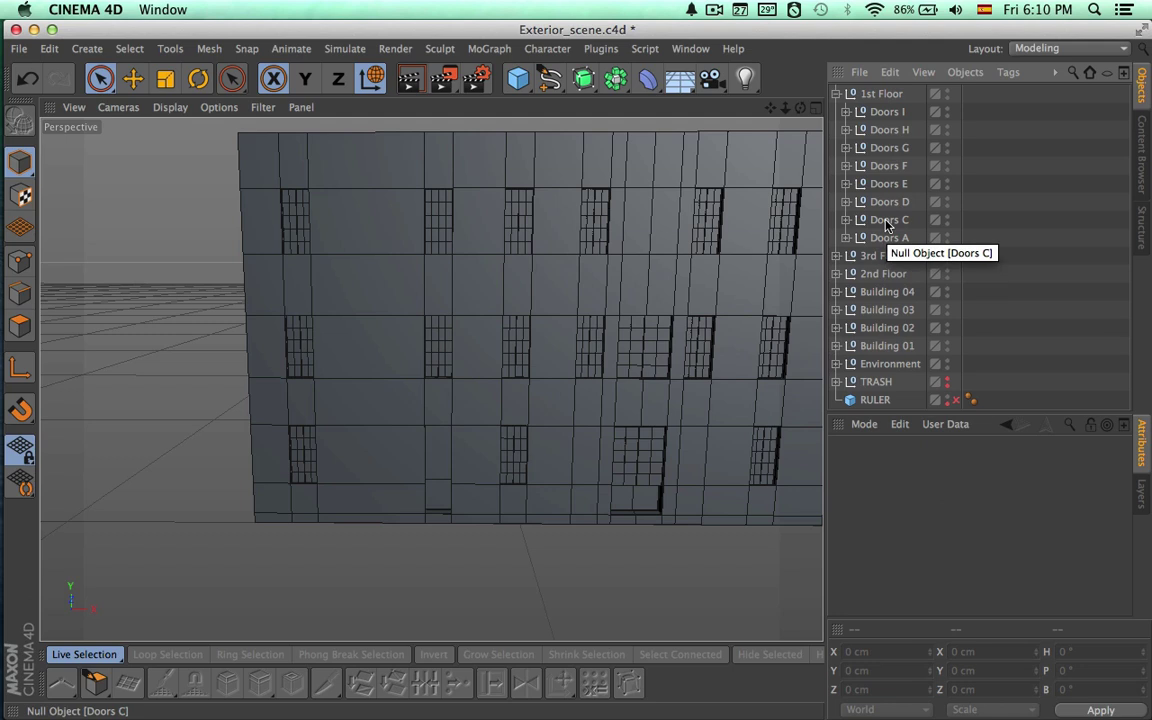
click(886, 222)
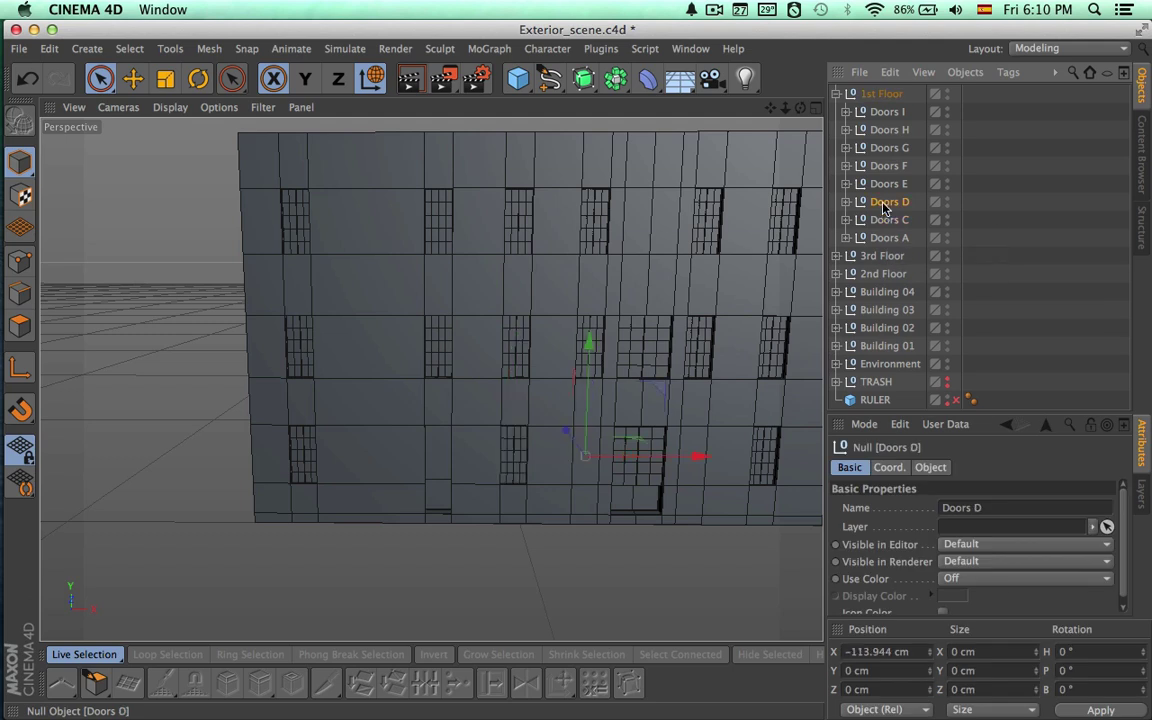
key(Delete)
click(886, 185)
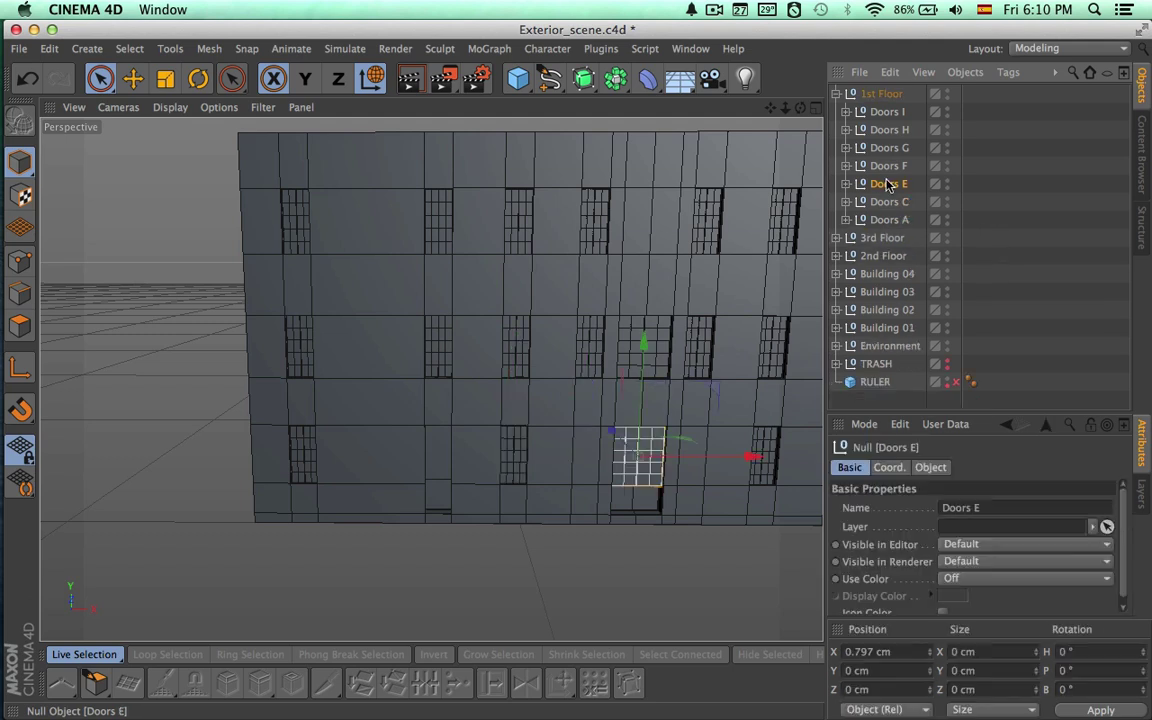
key(Delete)
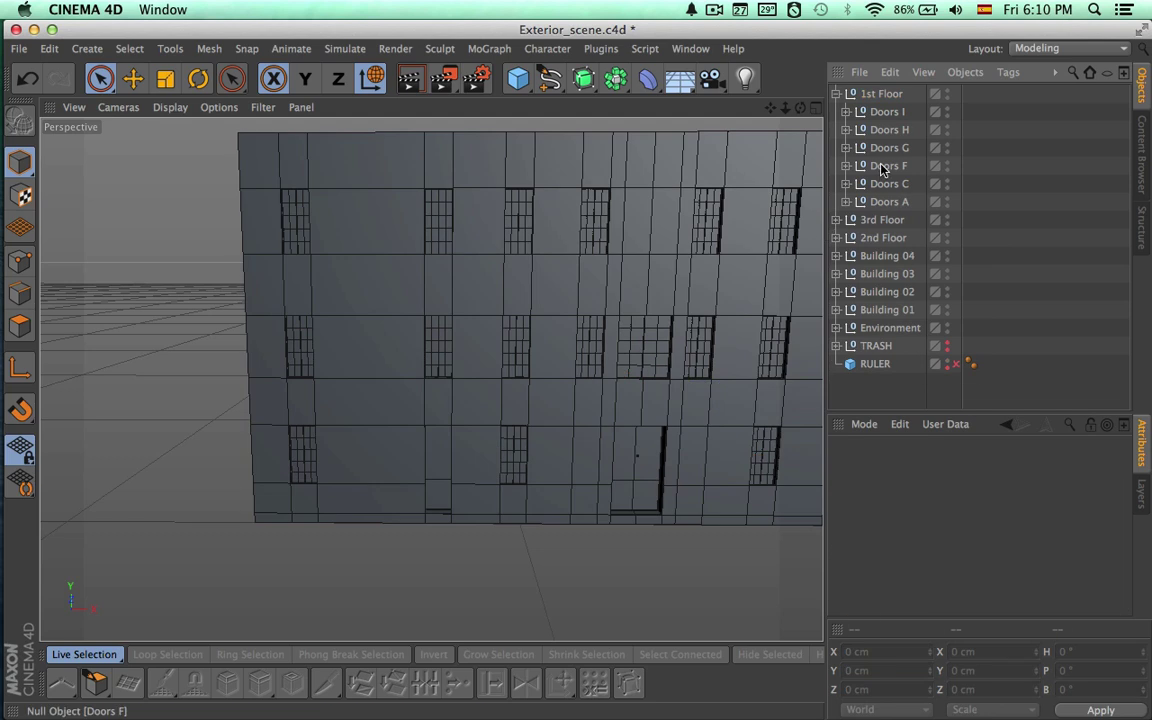
Delete Doors F and Doors H from the 1st Floor group.
click(882, 170)
scroll(553, 306, up, 3)
key(Delete)
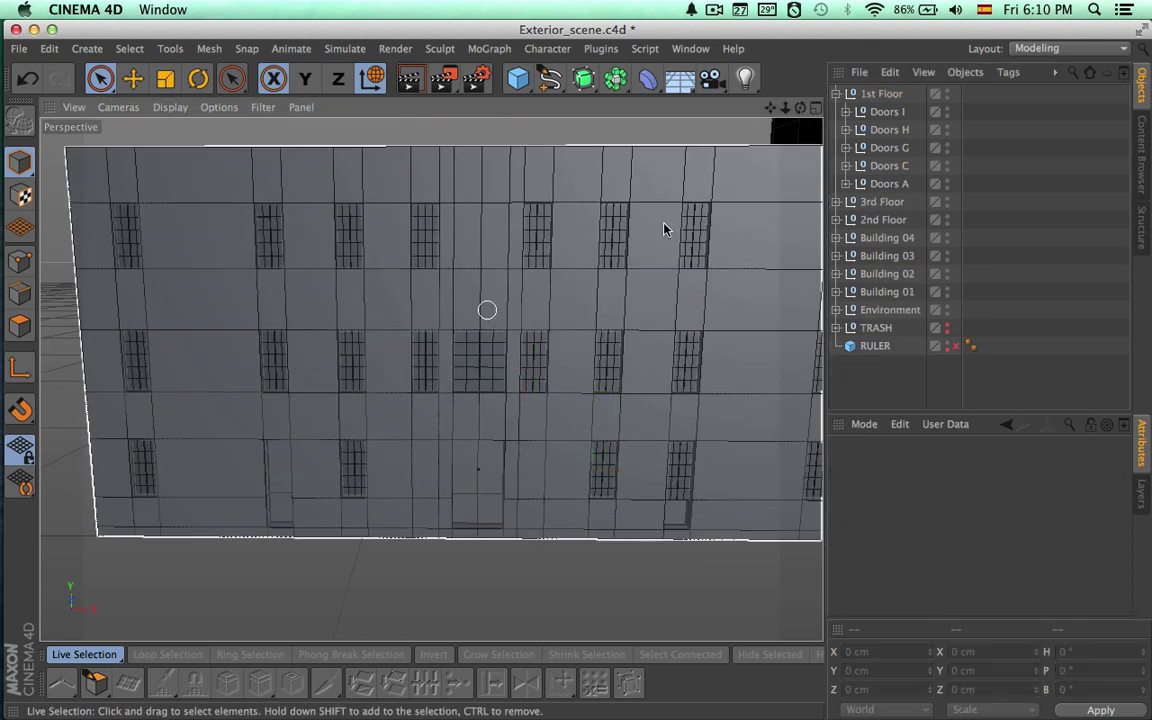
click(889, 147)
scroll(740, 265, down, 3)
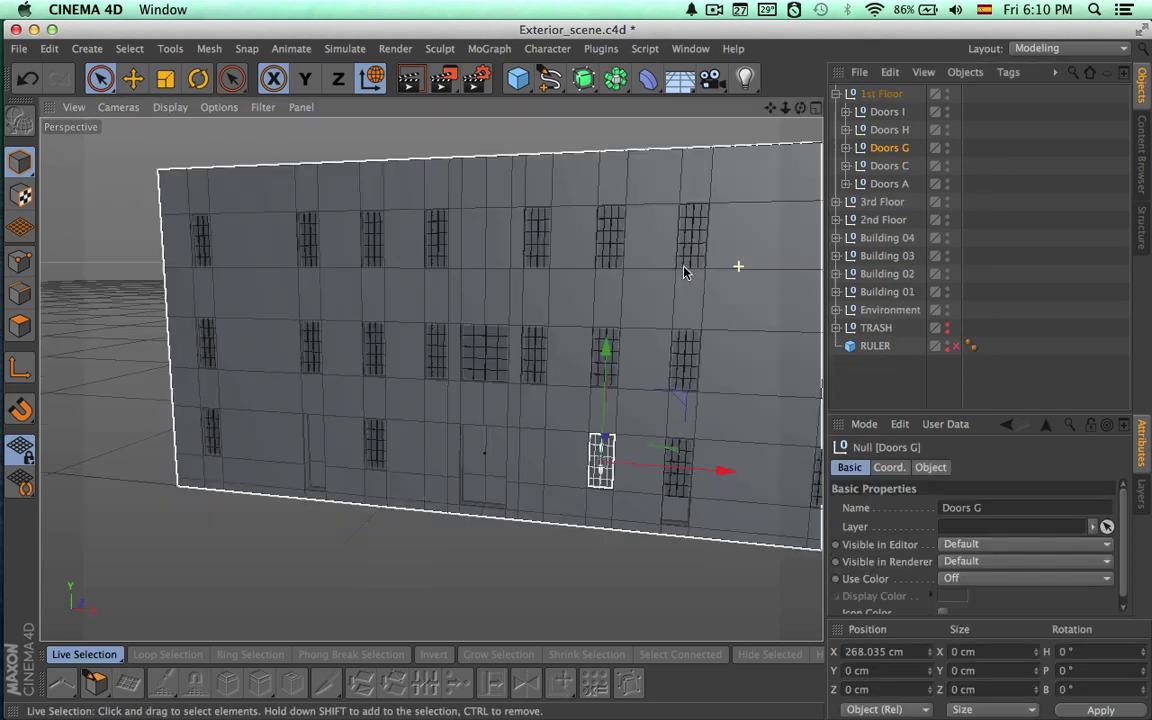
alt+drag(685, 271, 575, 263)
click(887, 129)
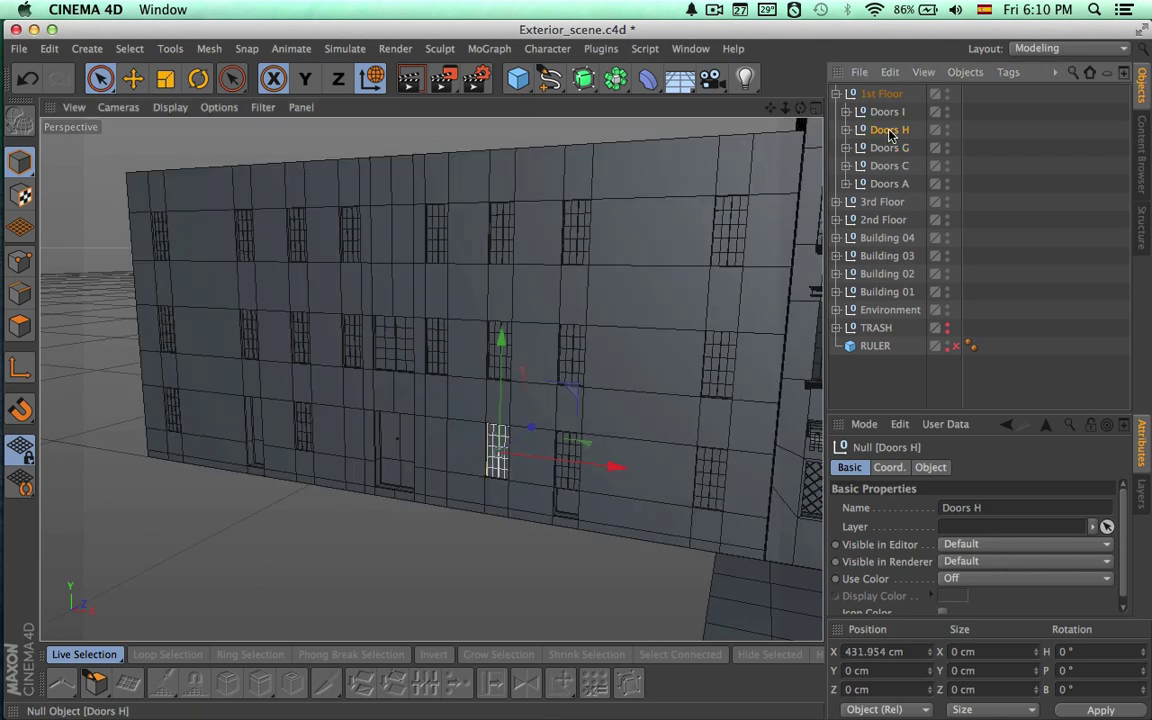
key(Delete)
Rename the 1st Floor group's Doors C, Doors G and Doors I as Doors B, Doors C and Doors D.
click(888, 112)
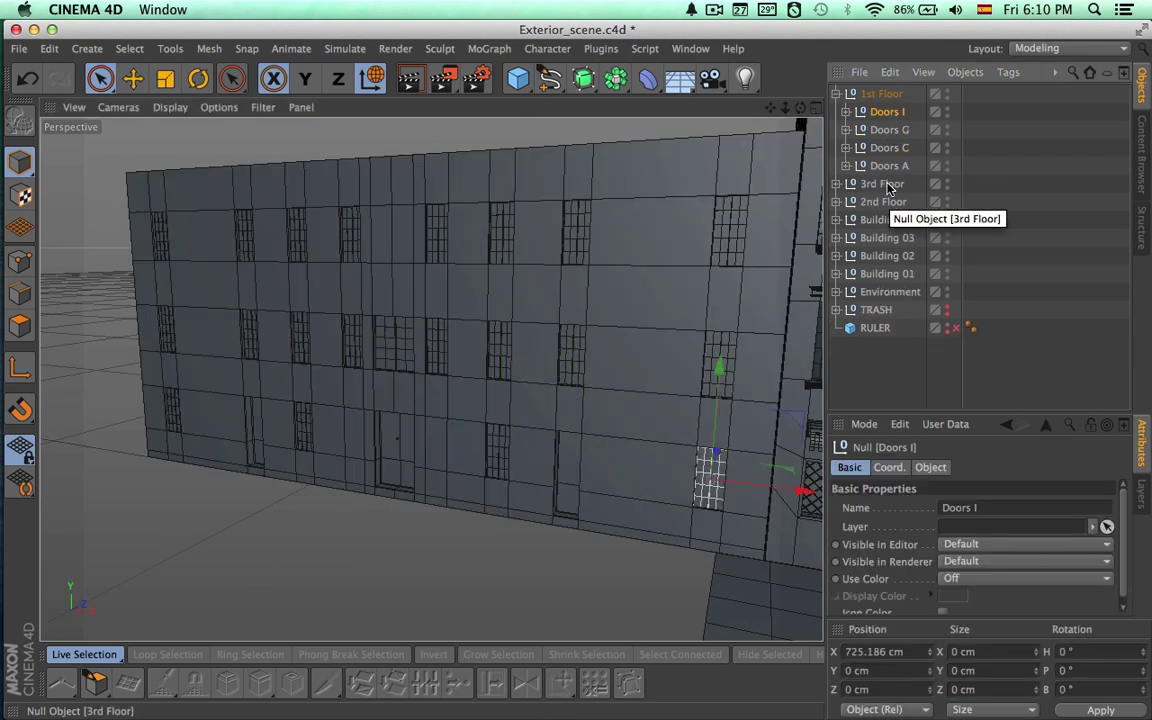
double_click(889, 166)
double_click(890, 148)
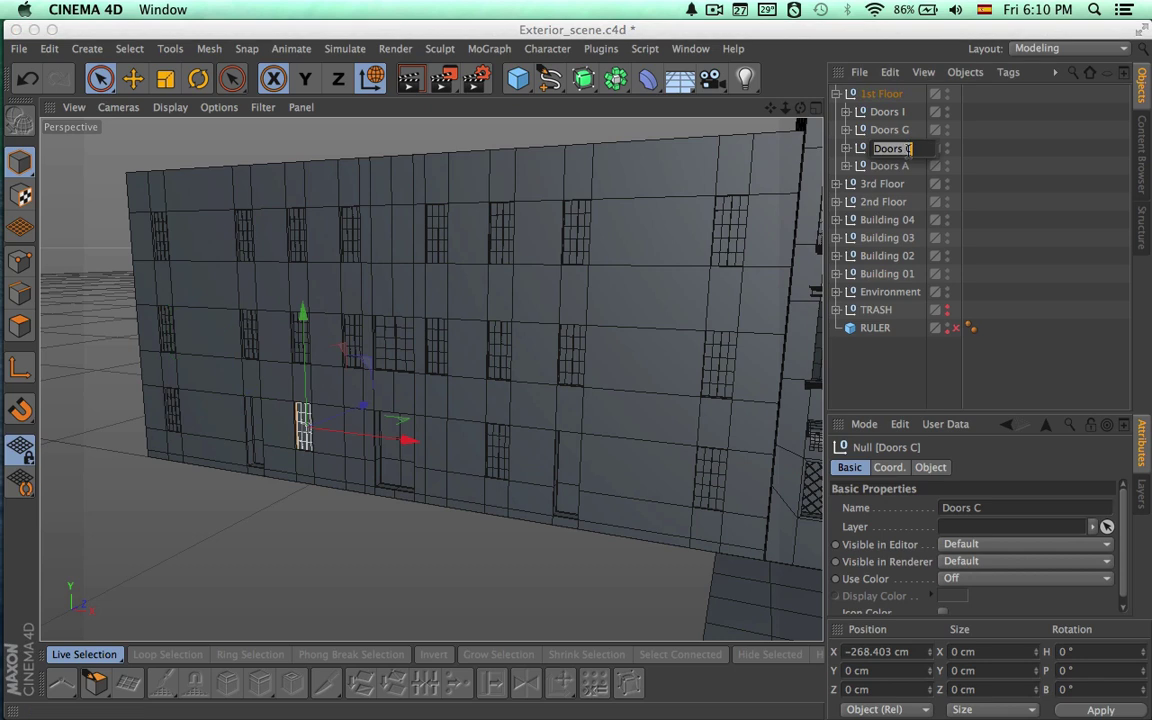
text(B)
key(Return)
double_click(905, 131)
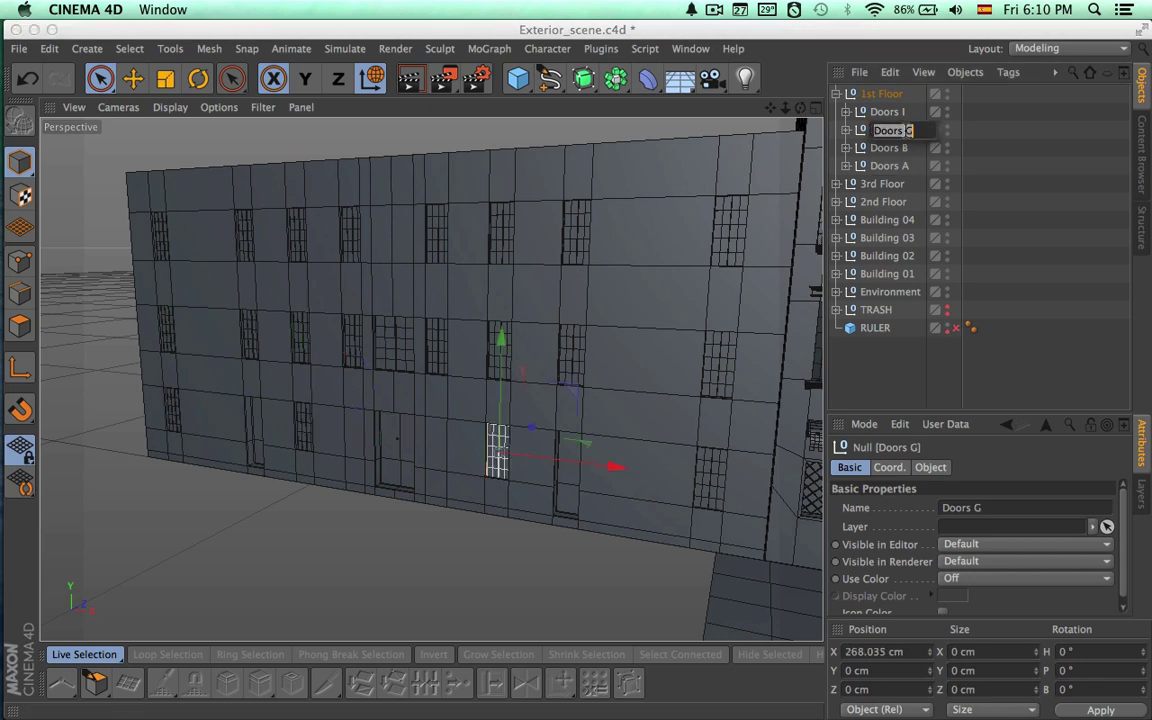
text(C)
key(Return)
double_click(888, 112)
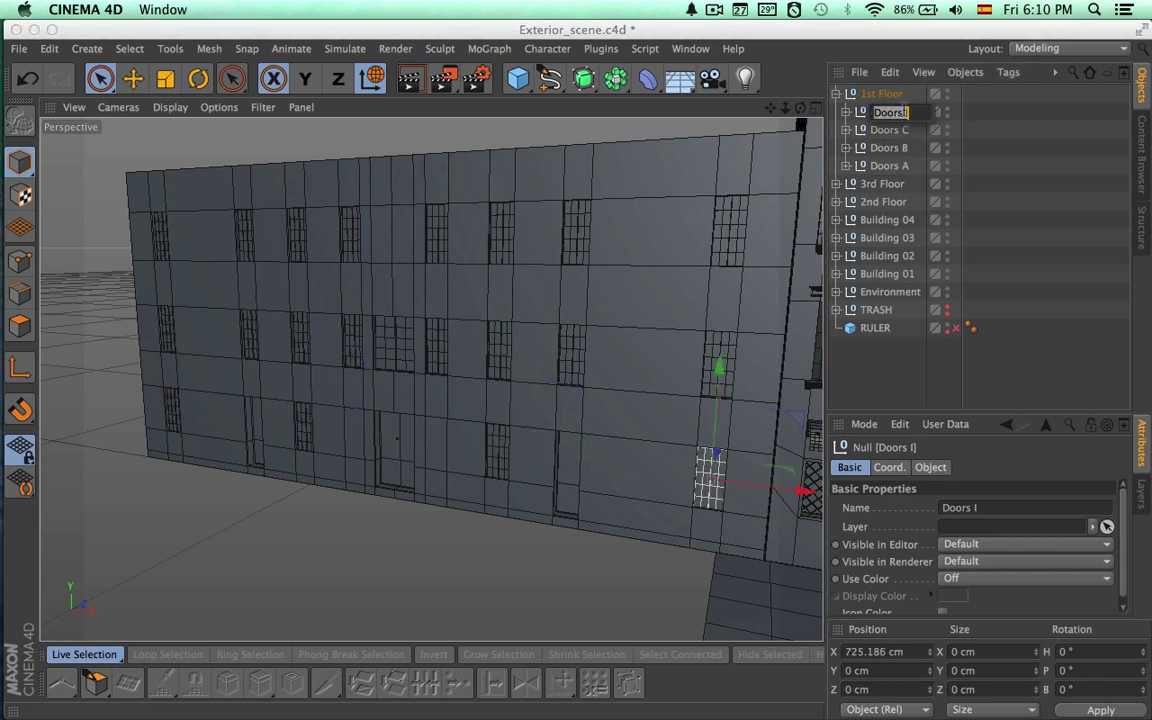
text(D)
key(Return)
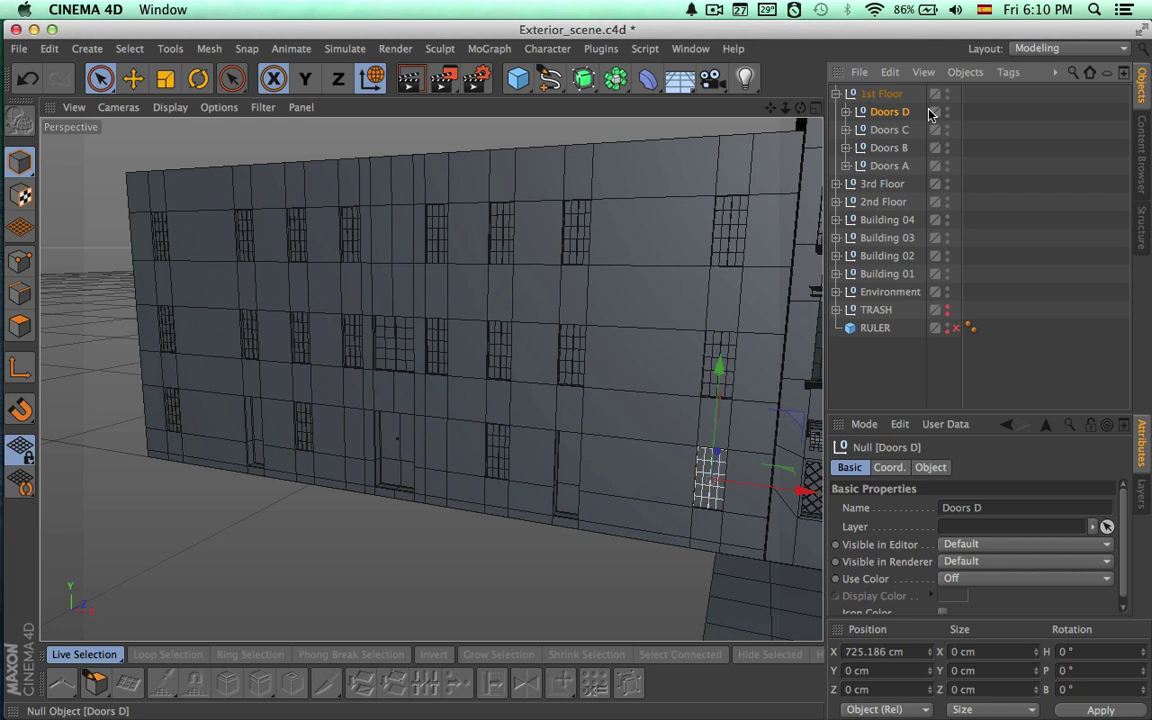
Move the 1st Floor group up along Y in the front view to fit its window openings, to about 156.012 cm.
click(815, 107)
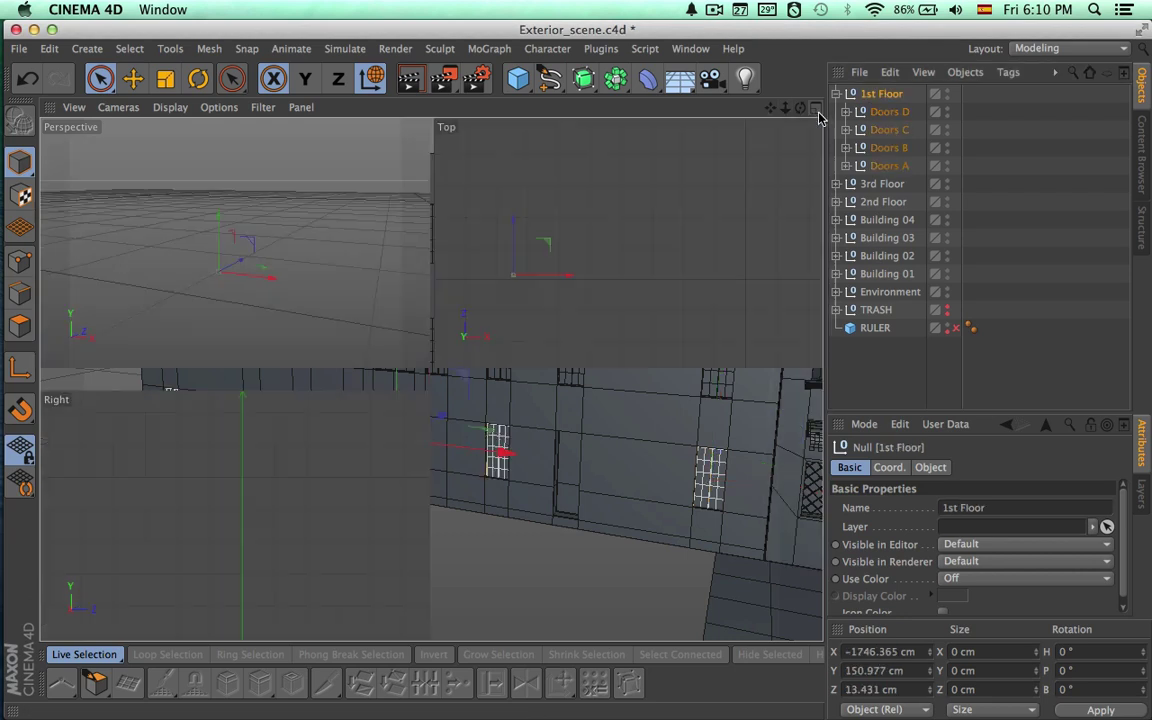
click(815, 380)
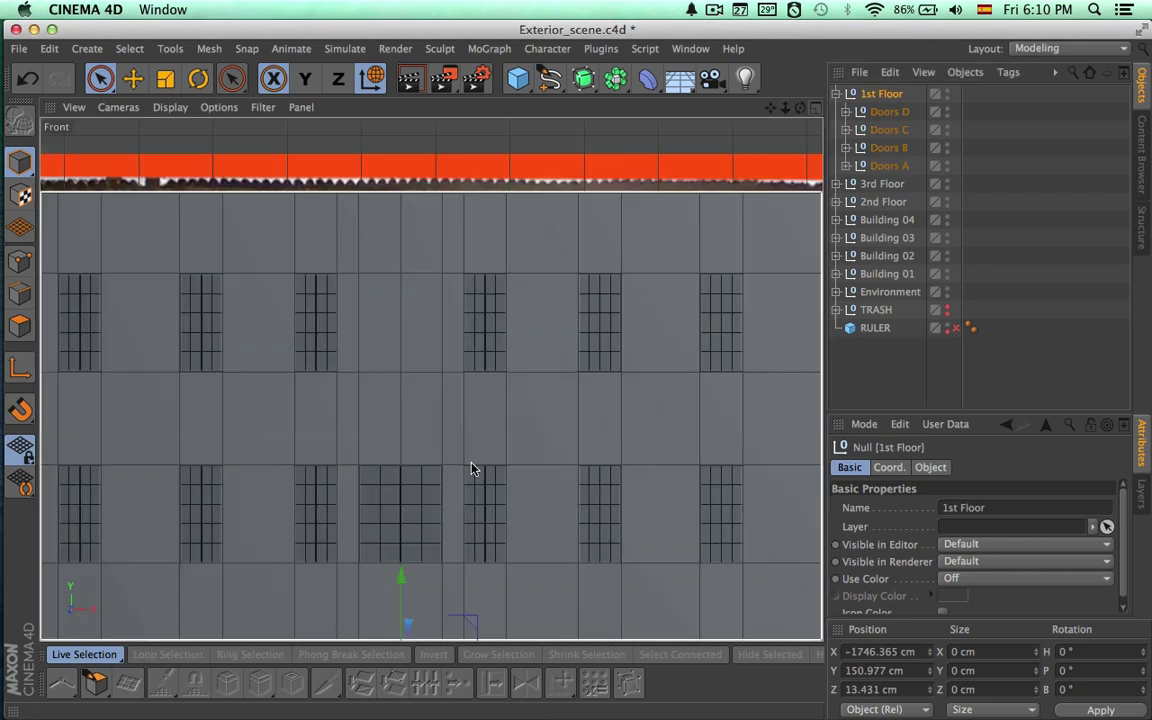
scroll(586, 194, up, 5)
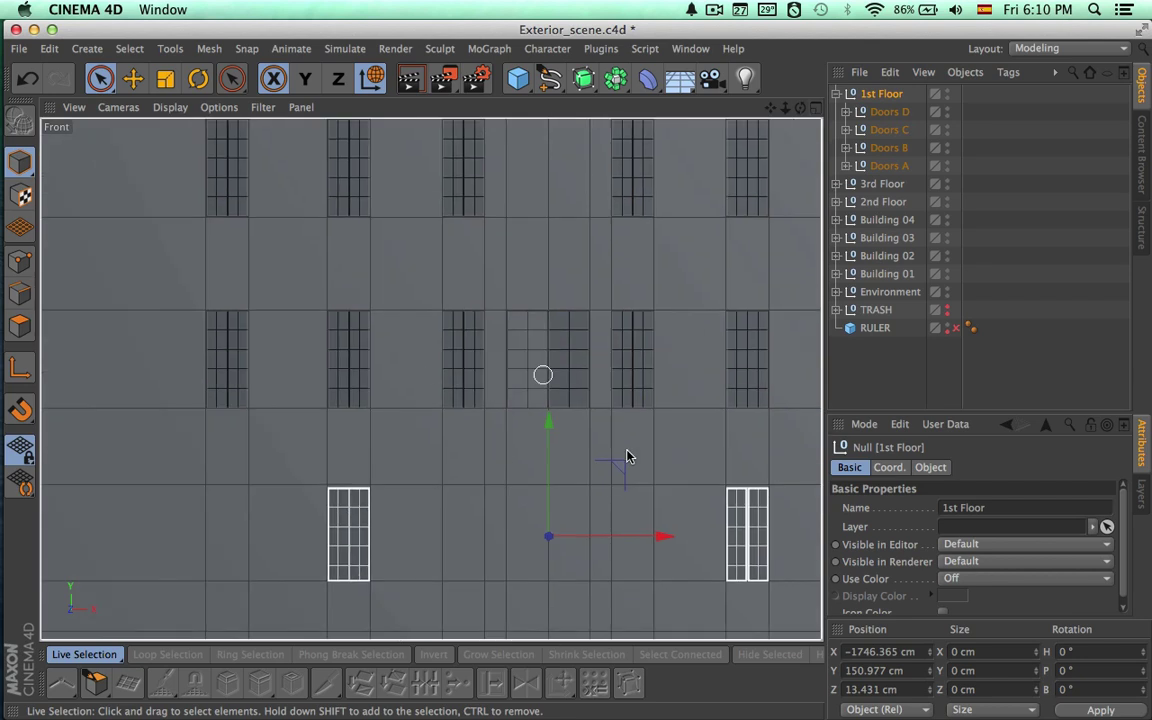
alt+middle_drag(586, 447, 790, 250)
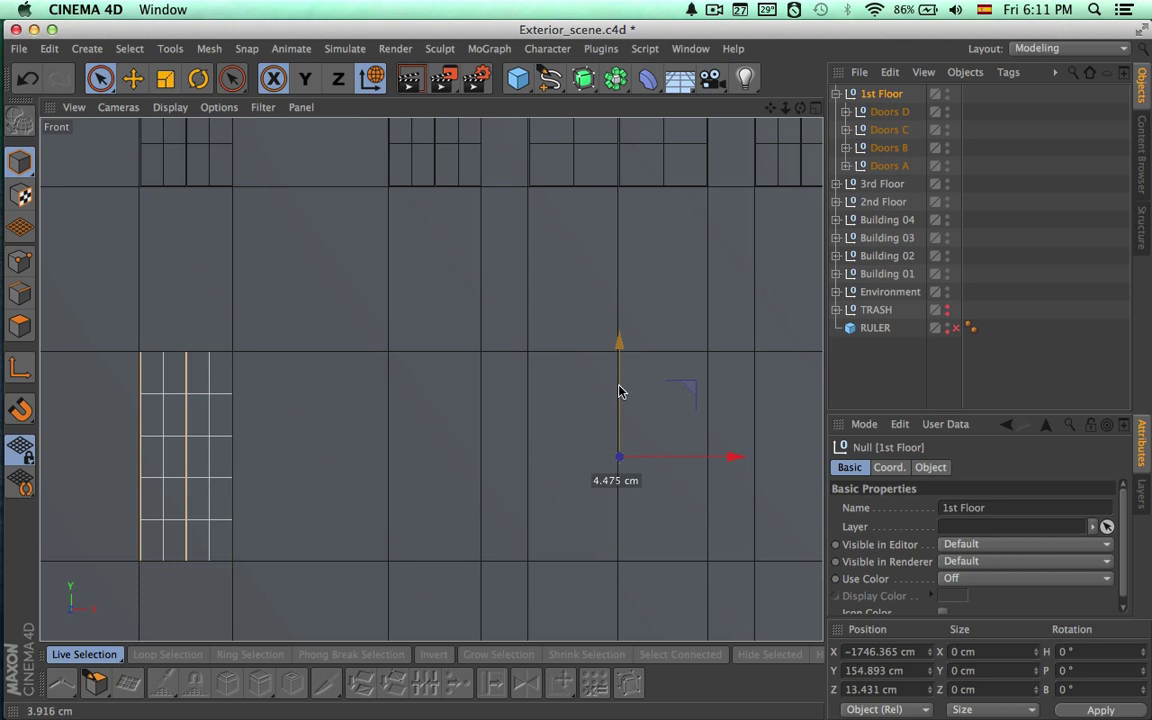
drag(620, 389, 620, 391)
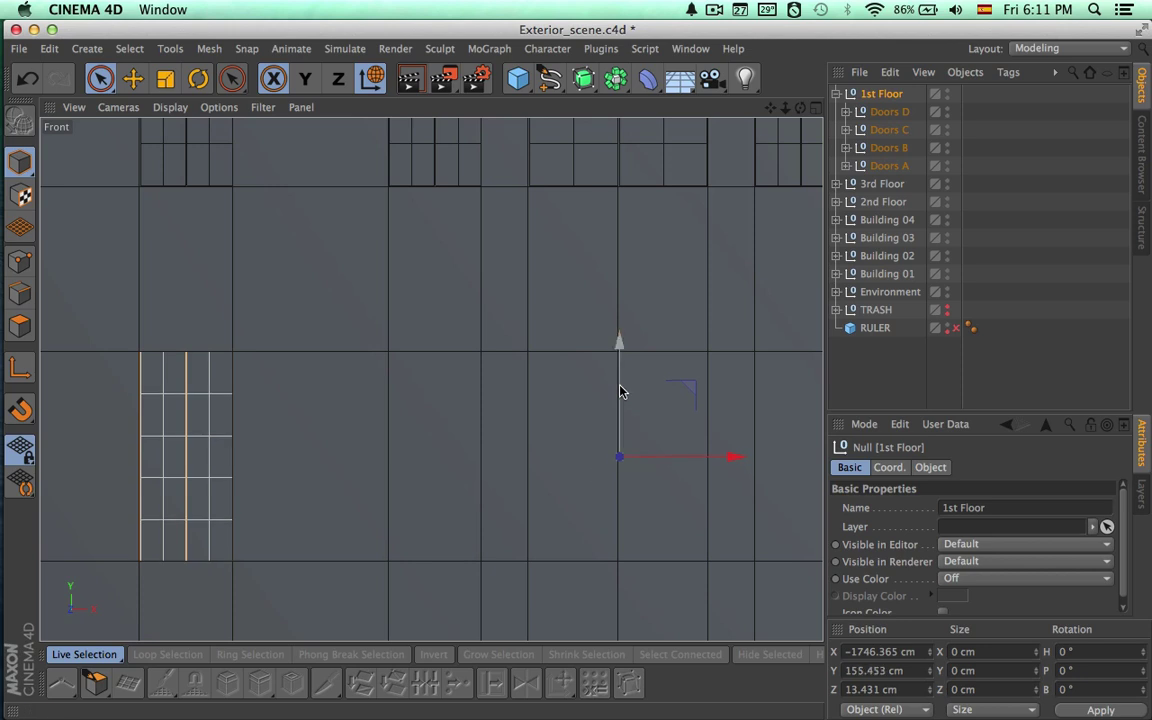
key(t)
drag(620, 338, 619, 361)
key(space)
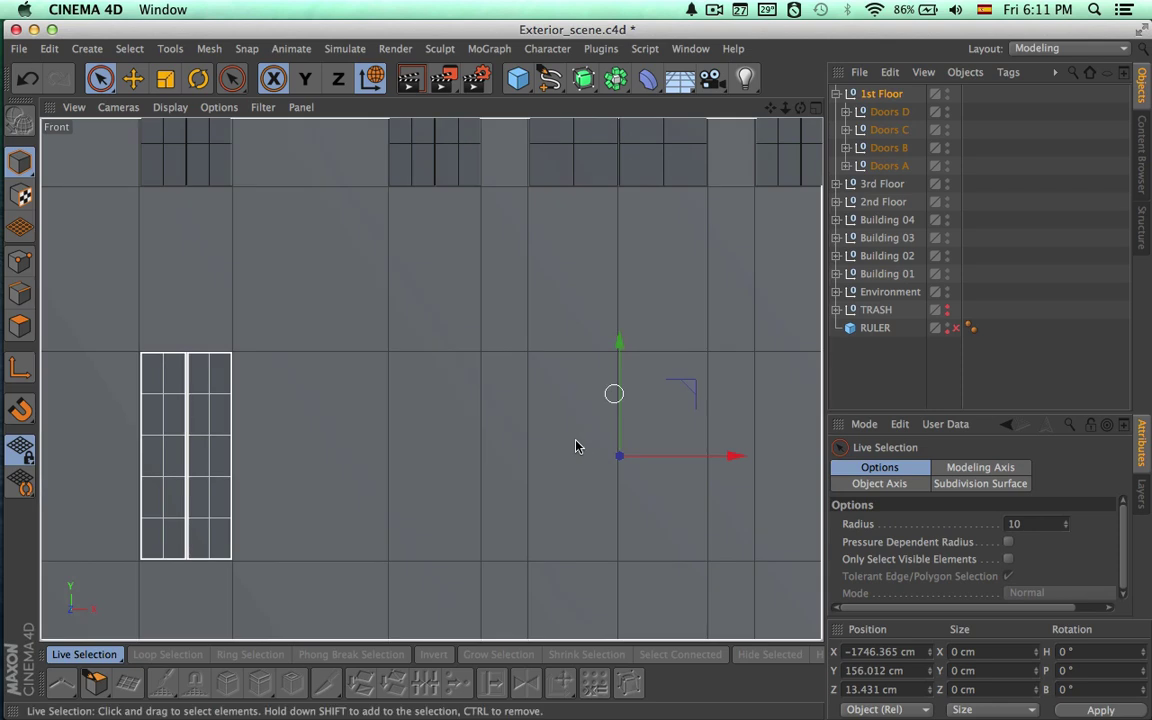
alt+right_drag(512, 443, 350, 431)
alt+middle_drag(438, 461, 278, 425)
alt+right_drag(431, 481, 360, 470)
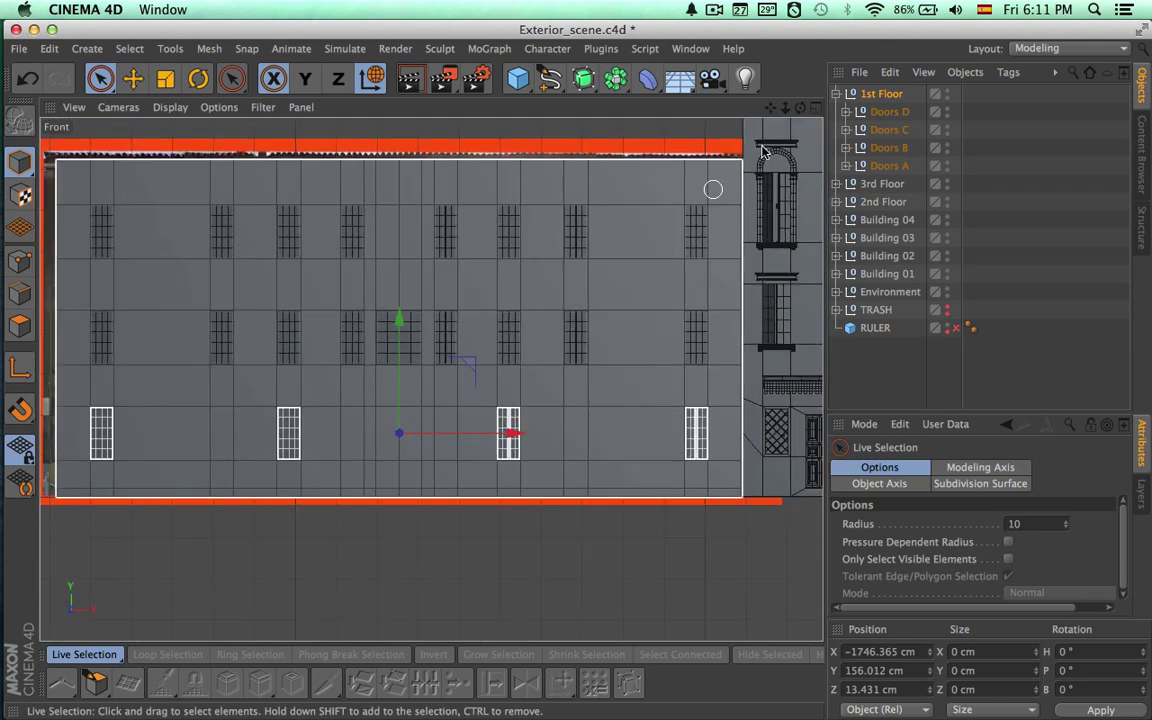
Nest the 1st Floor, 2nd Floor and 3rd Floor groups inside the Building 04 group, ordered from first to third.
middle_click(379, 143)
click(379, 143)
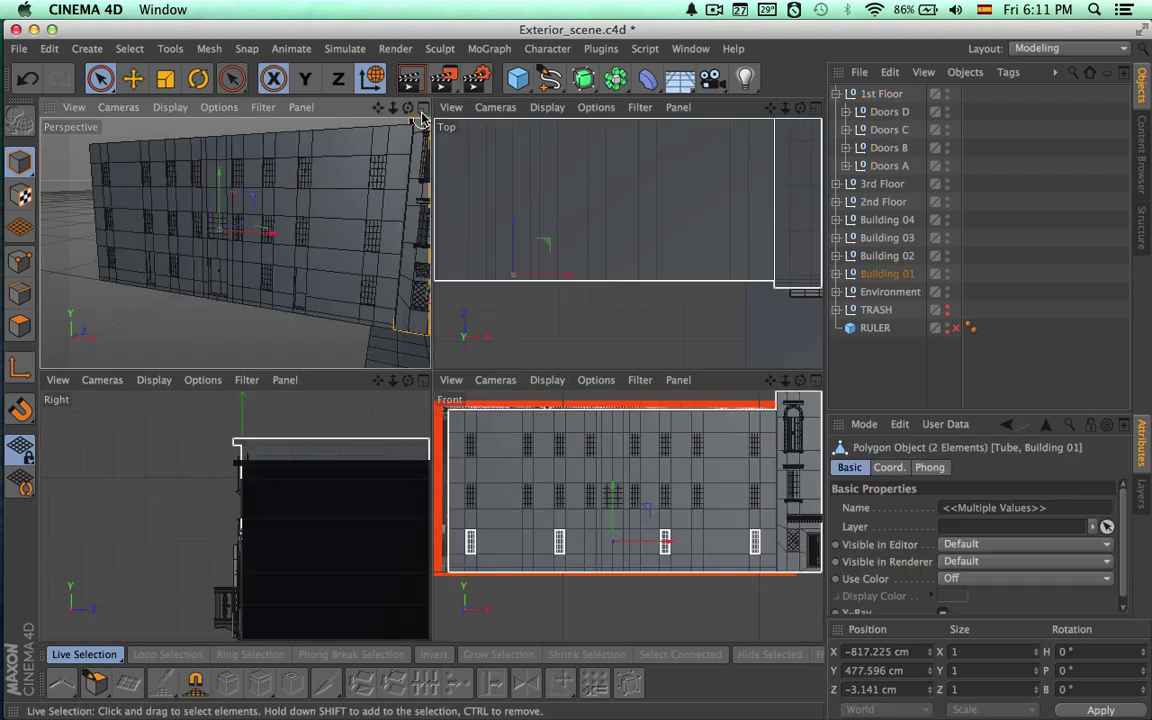
middle_click(415, 124)
click(957, 262)
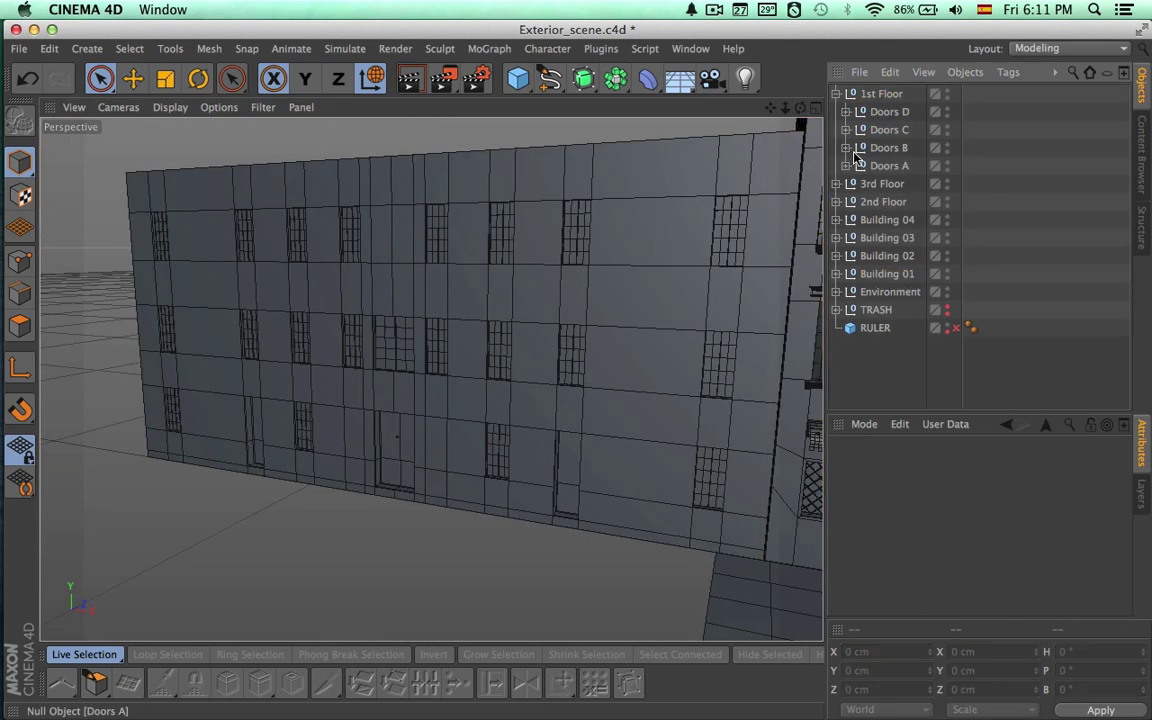
click(837, 94)
click(878, 95)
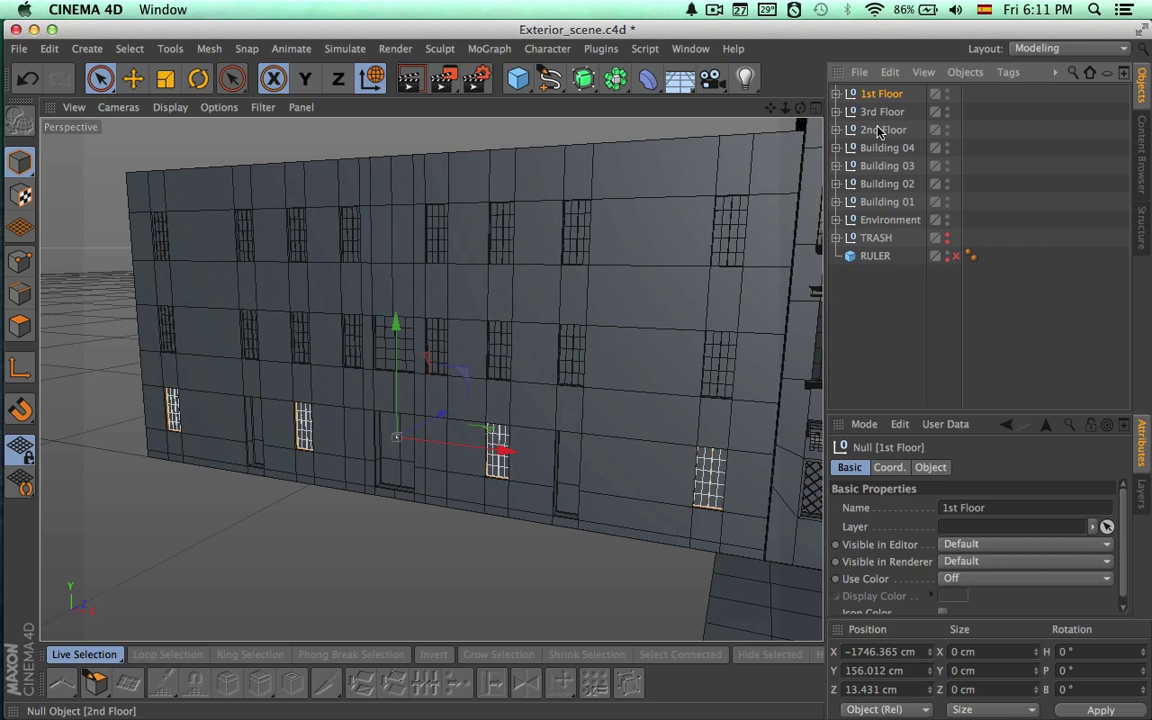
shift+click(878, 131)
click(836, 147)
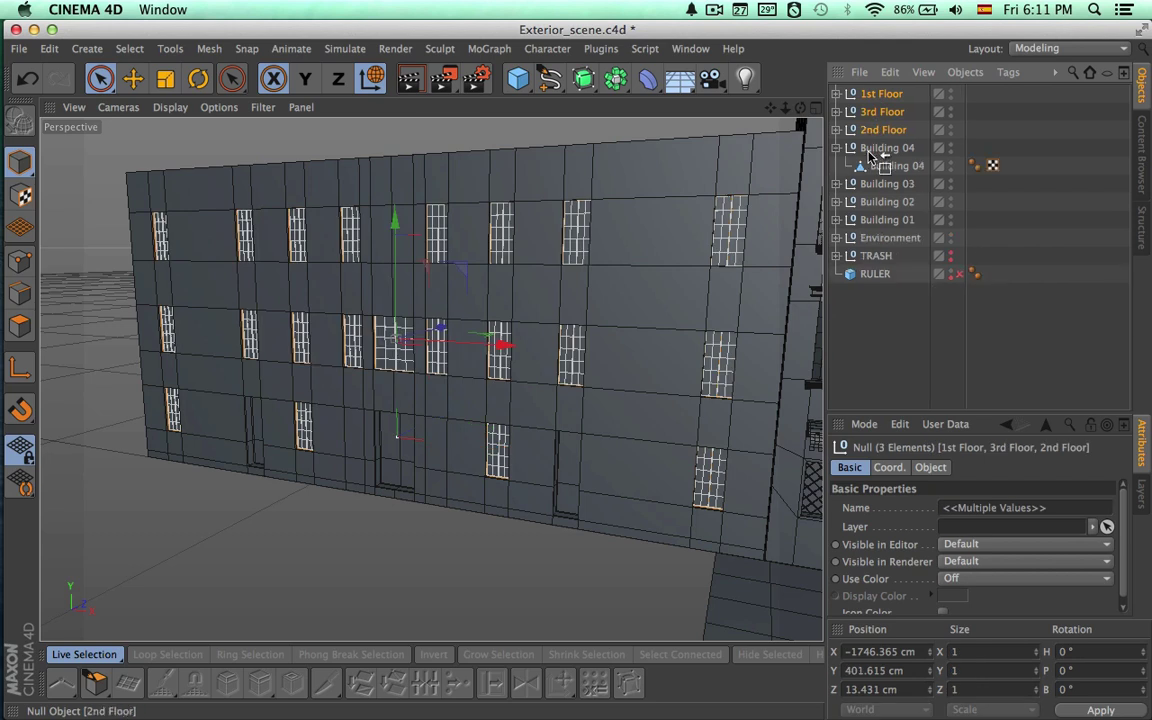
click(838, 184)
click(838, 184)
click(900, 148)
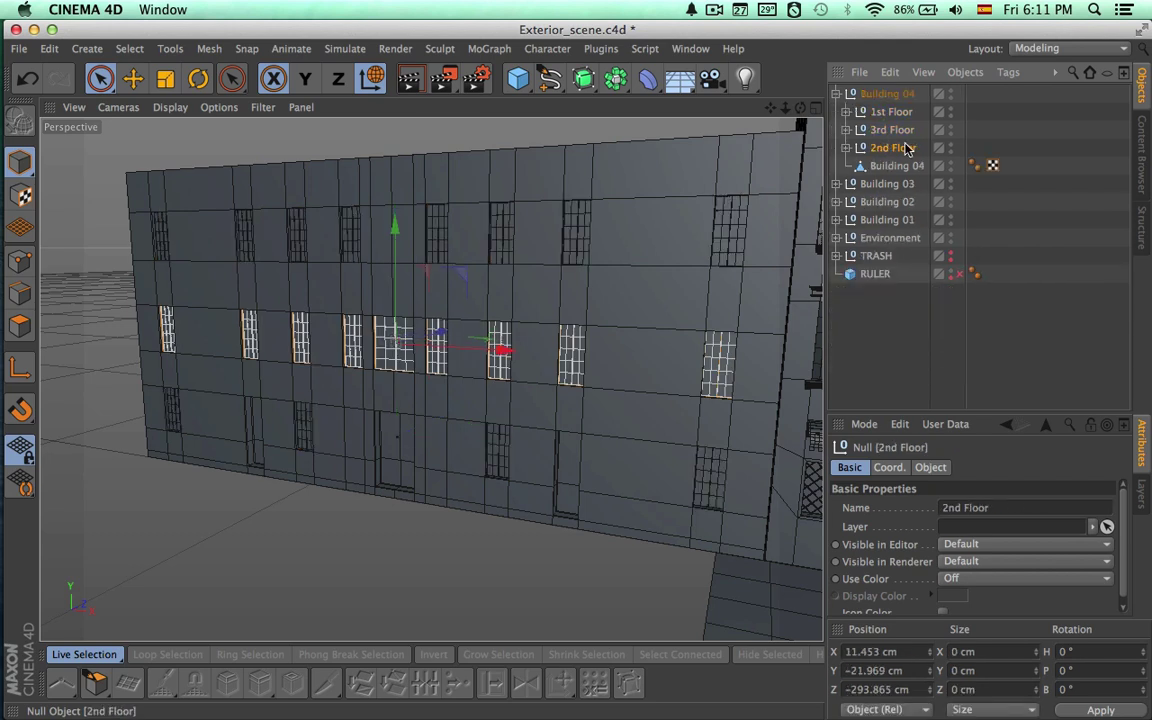
Render a preview of Building 04 in the perspective view to check the doors in their recesses.
click(884, 94)
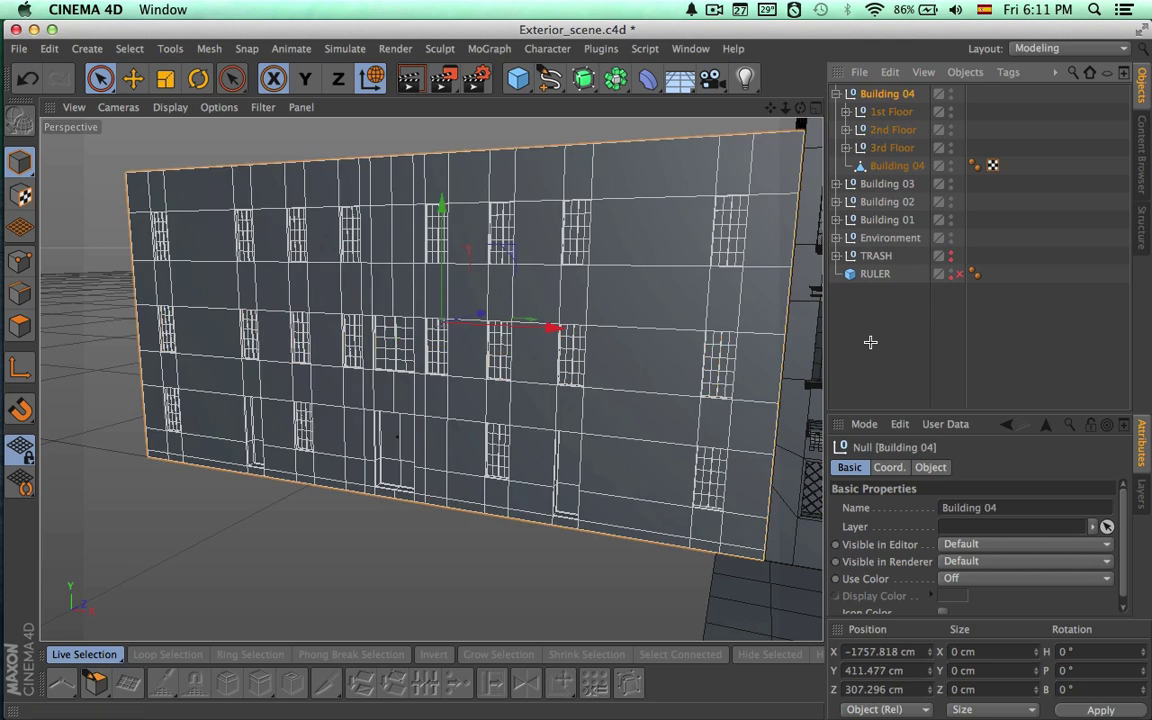
scroll(722, 378, up, 3)
scroll(722, 378, down, 3)
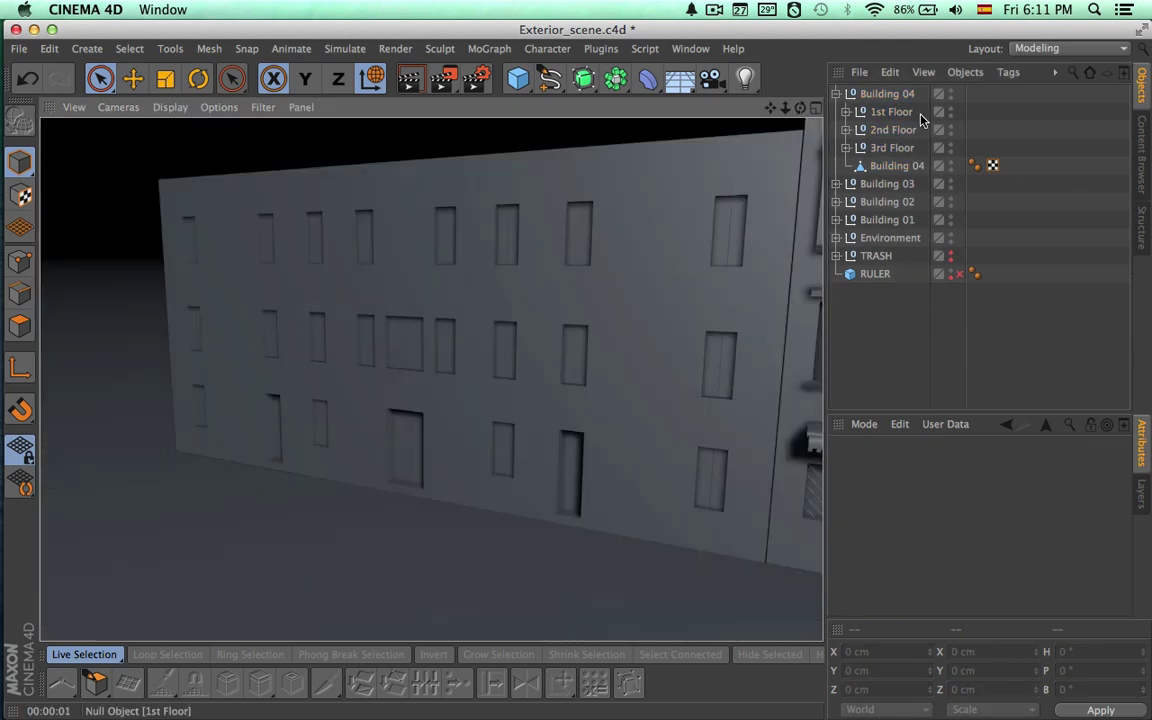
click(896, 95)
alt+drag(648, 213, 550, 360)
Move the 1st, 2nd and 3rd Floor groups together along Z within the window recesses, to about 9.729 cm.
click(881, 114)
shift+click(886, 149)
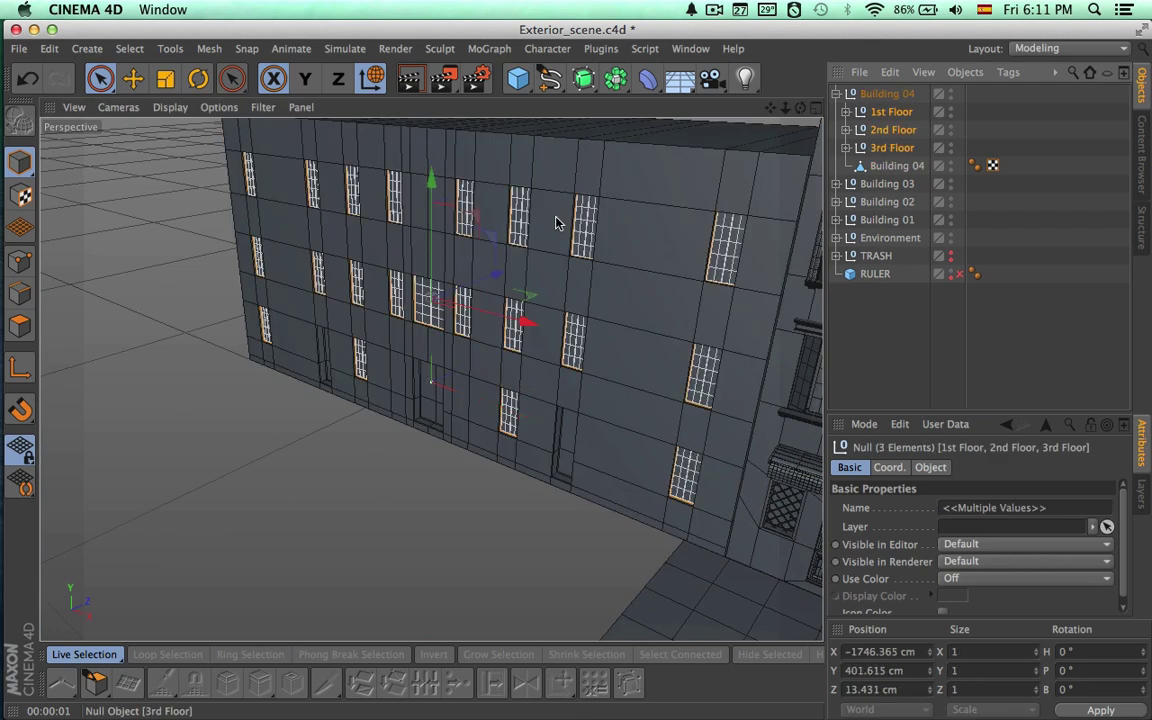
drag(498, 276, 496, 276)
alt+right_drag(529, 214, 694, 211)
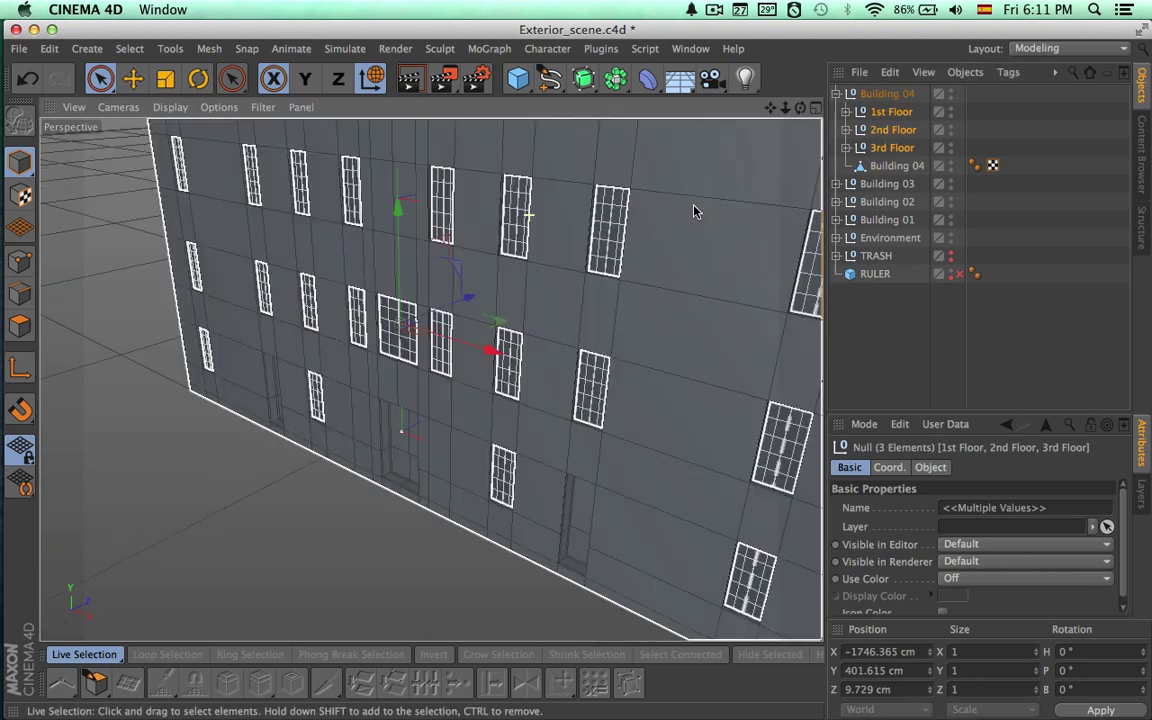
alt+drag(694, 211, 560, 340)
Rotate Door L and Door R of the 3rd Floor's Doors A slightly open, with Door R's heading at about 5.551°.
click(286, 285)
key(r)
mouse_move(297, 297)
mouse_down()
mouse_move(276, 303)
mouse_move(326, 298)
mouse_move(316, 299)
mouse_up()
click(896, 292)
click(904, 328)
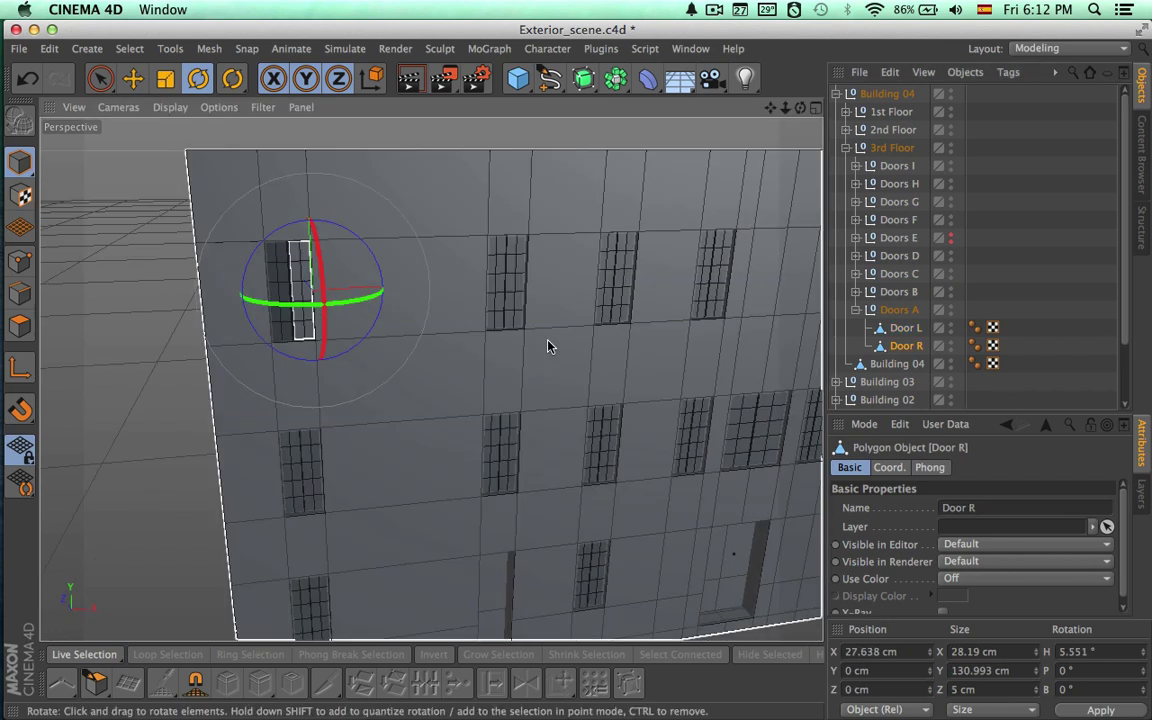
key(ctrl+r)
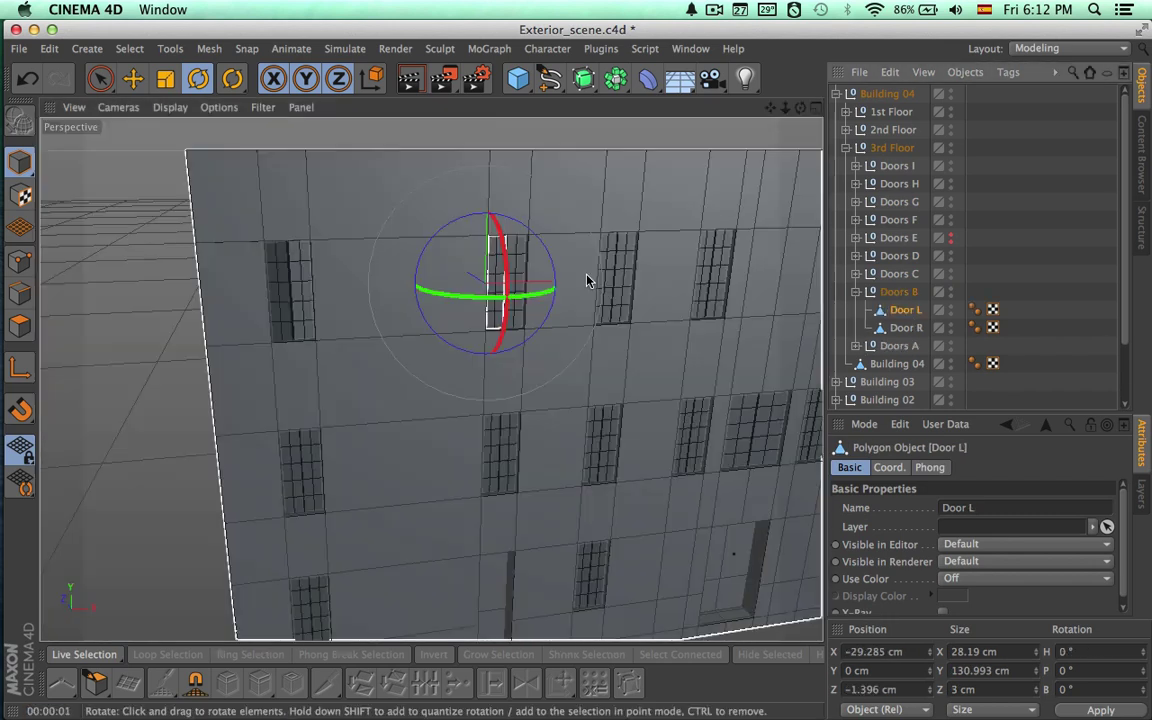
Rotate the 3rd Floor's Doors B slightly open, with headings of about -6° for Door L and 7.207° for Door R.
drag(586, 278, 487, 352)
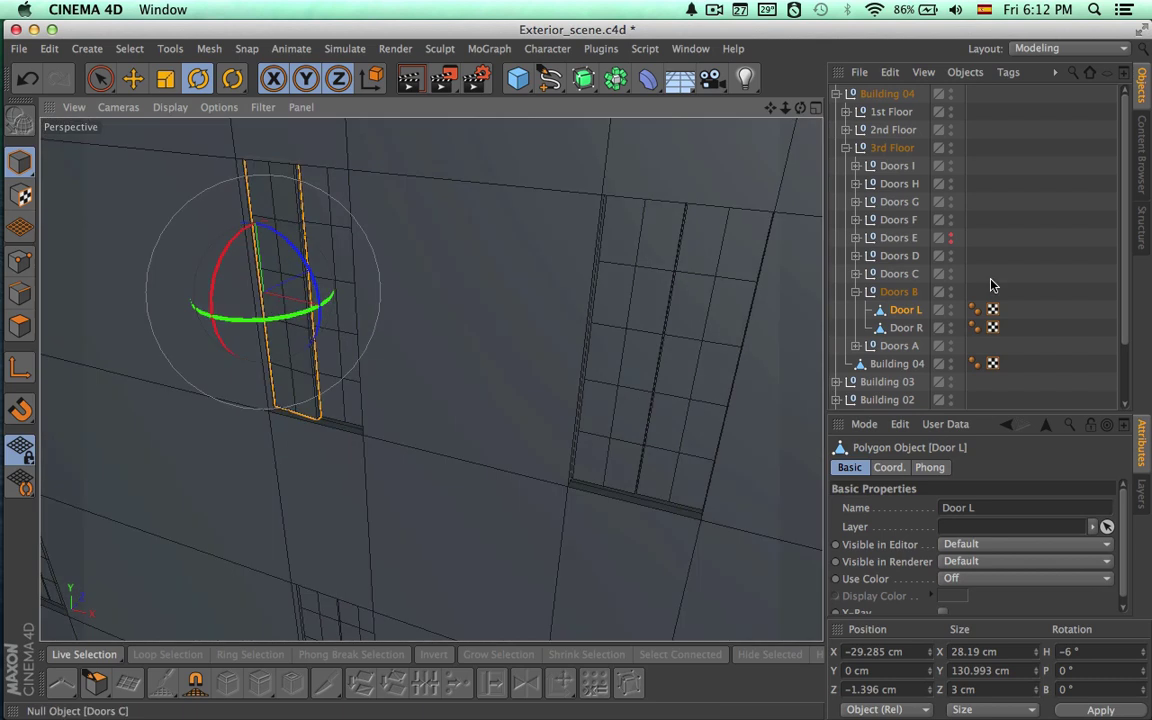
click(386, 334)
click(855, 292)
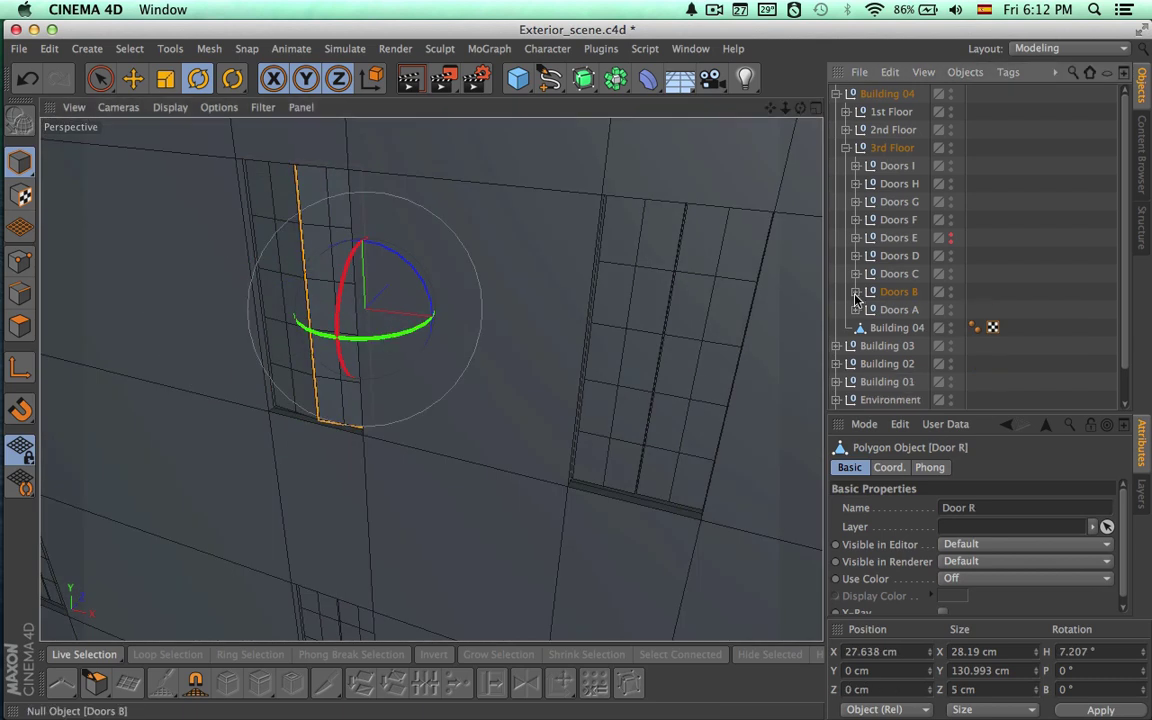
Rotate the left and right leaves of Doors C and Doors D on the 3rd Floor open by varying amounts.
click(628, 378)
drag(628, 378, 605, 364)
click(735, 360)
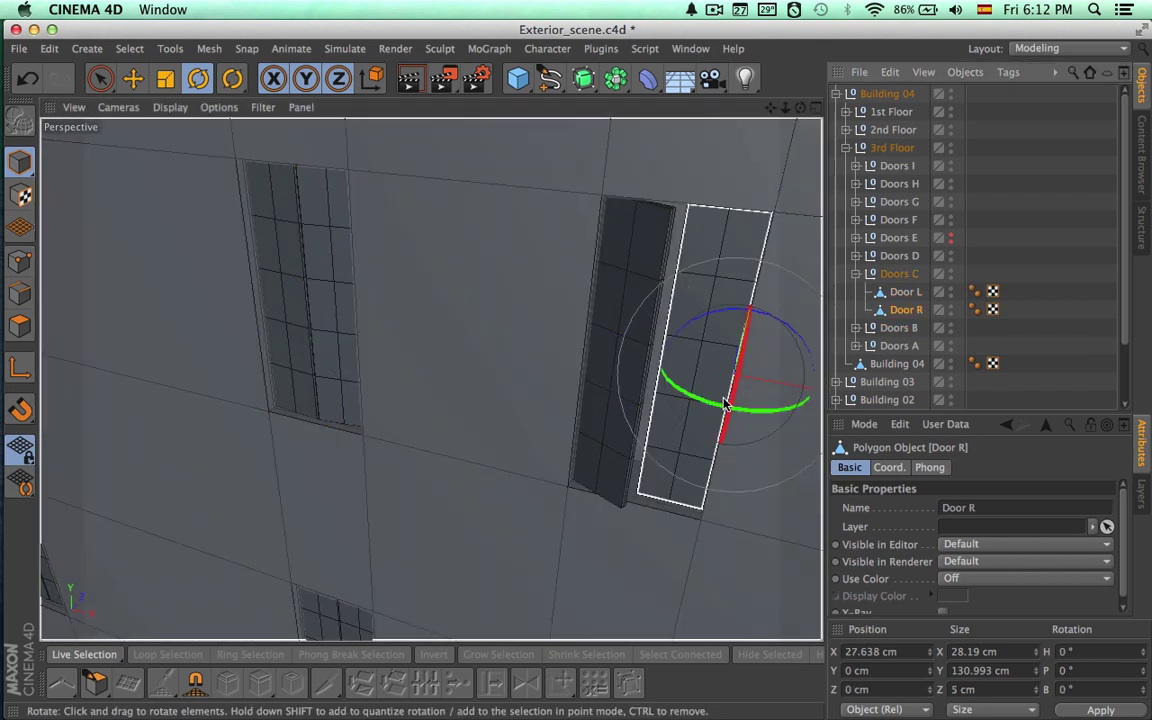
drag(738, 388, 447, 368)
click(206, 352)
click(568, 368)
drag(615, 394, 631, 399)
alt+middle_drag(645, 404, 50, 335)
Rotate Door L and Door R of the 3rd Floor's Doors F open, with Door R's heading at about 10.991°.
click(855, 256)
click(855, 274)
click(855, 238)
click(905, 257)
click(856, 238)
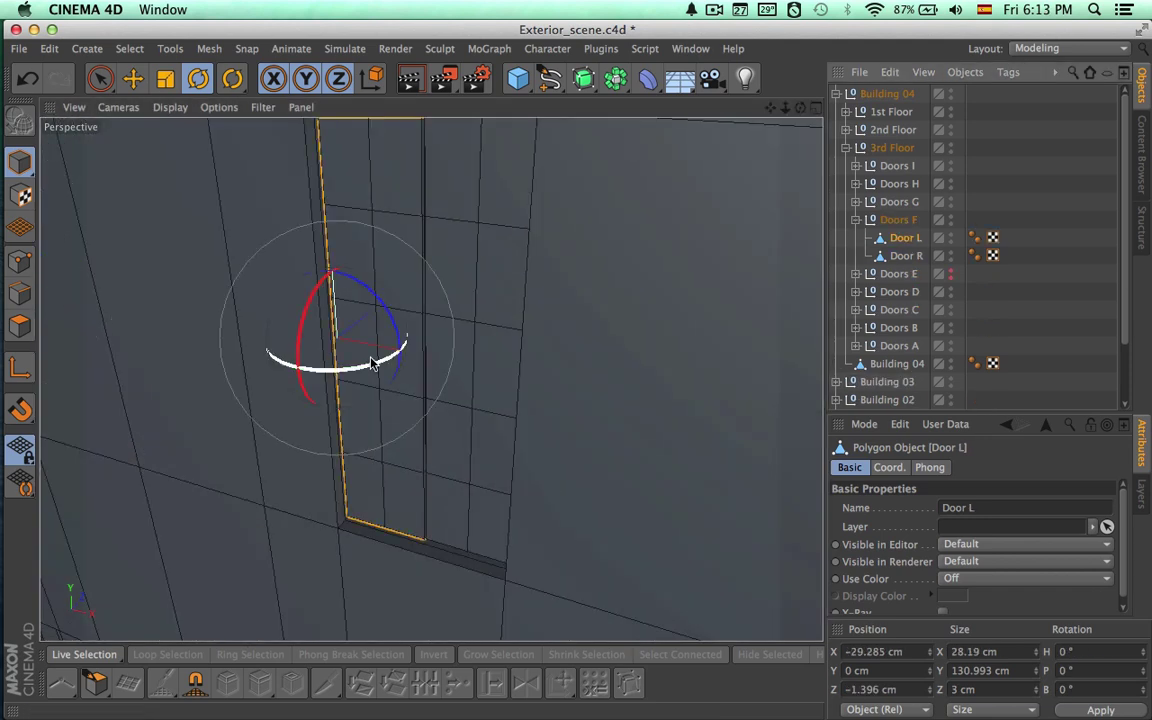
drag(372, 363, 352, 368)
click(880, 257)
drag(538, 408, 552, 409)
click(855, 220)
Rotate Door L and Door R of the 3rd Floor's Doors G wide open, with Door R's heading at about 46.953°.
click(855, 202)
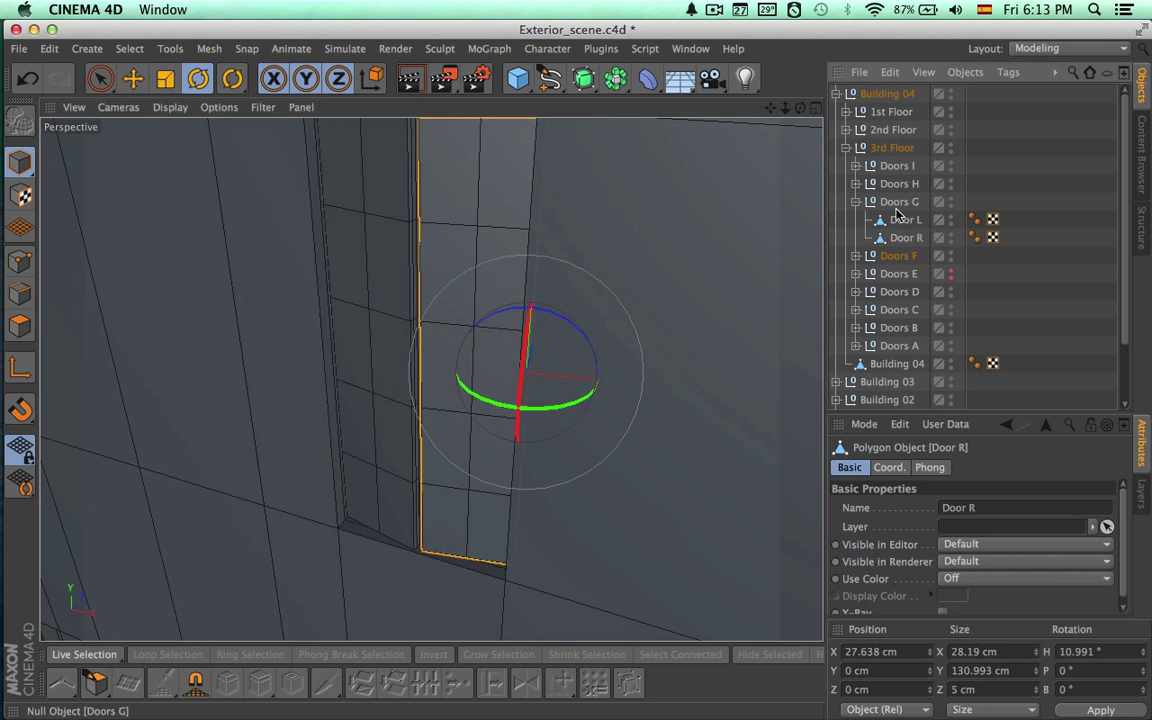
click(905, 220)
drag(314, 388, 268, 408)
click(906, 238)
drag(598, 482, 690, 486)
alt+drag(707, 489, 735, 447)
alt+right_drag(735, 447, 147, 347)
alt+drag(530, 426, 615, 405)
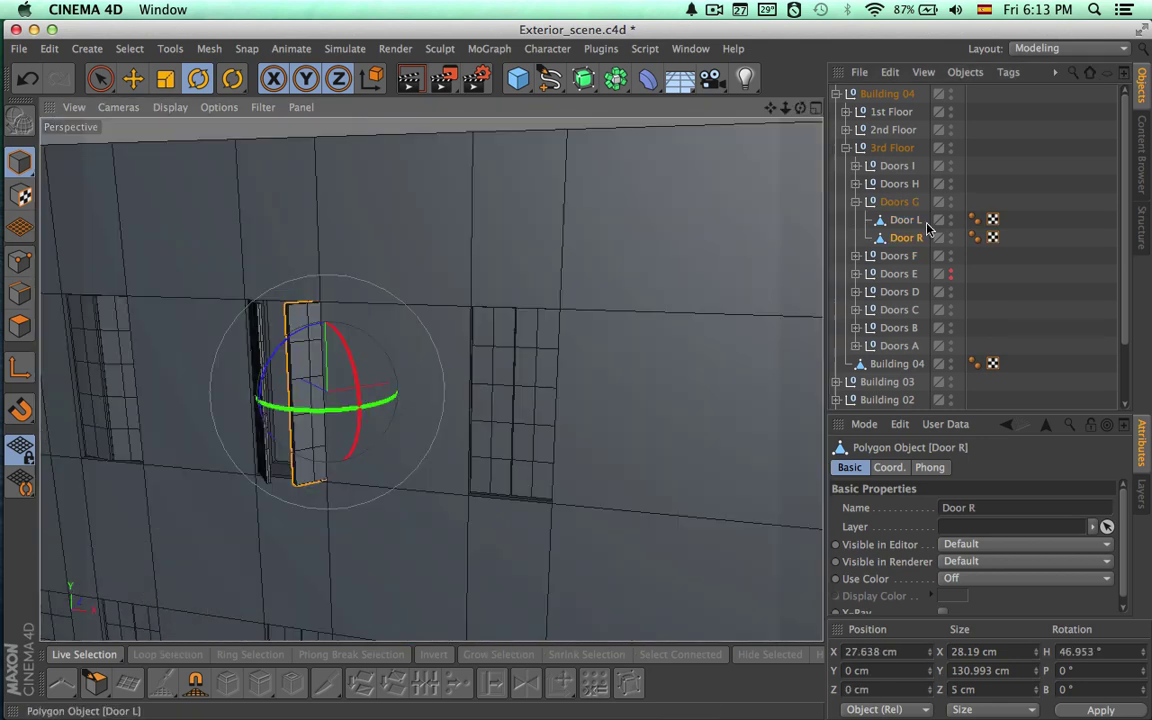
Rotate Door L and Door R of the 3rd Floor's Doors H slightly open, with Door R's heading at about 10.959°.
key(super+z)
key(super+z)
key(super+z)
key(super+z)
key(super+z)
key(super+z)
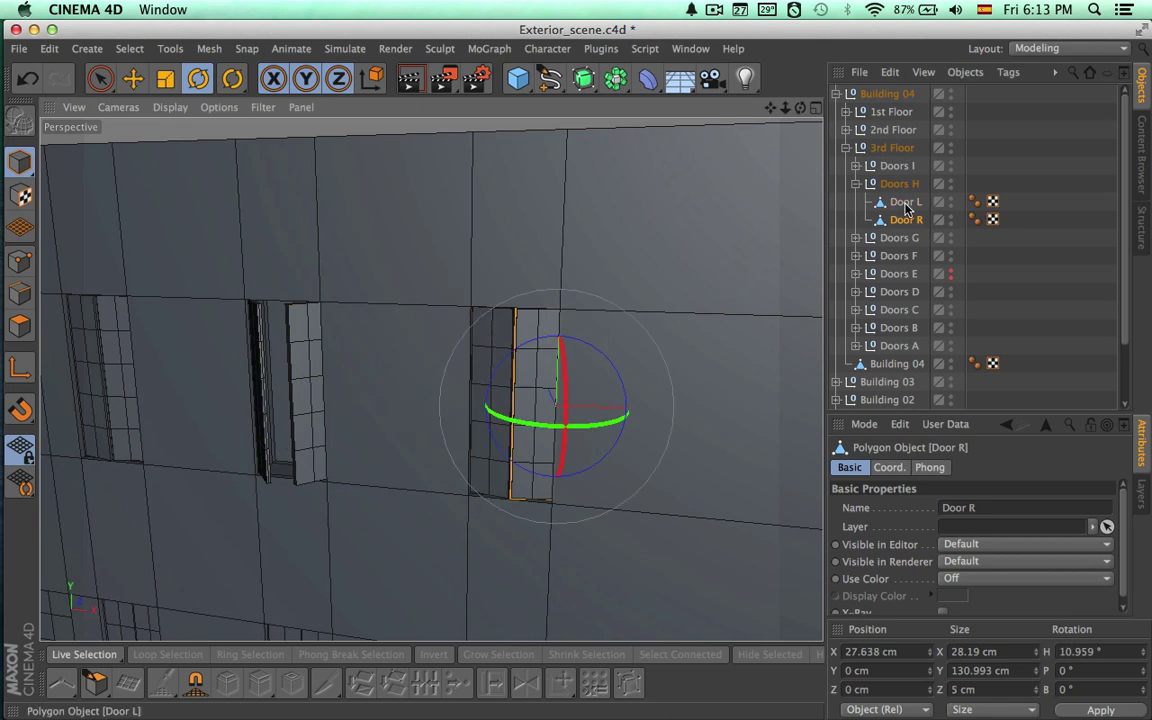
click(905, 203)
alt+drag(700, 420, 245, 225)
click(856, 184)
Rotate Door L and Door R of the 3rd Floor's Doors I slightly open.
click(856, 166)
click(905, 184)
drag(483, 388, 459, 390)
click(906, 202)
drag(540, 455, 553, 456)
alt+drag(430, 378, 658, 226)
click(856, 166)
Collapse the 3rd Floor group and render a preview of the facade to check its opened doors.
click(846, 148)
click(846, 148)
click(846, 148)
click(892, 148)
alt+drag(547, 365, 470, 330)
key(super+r)
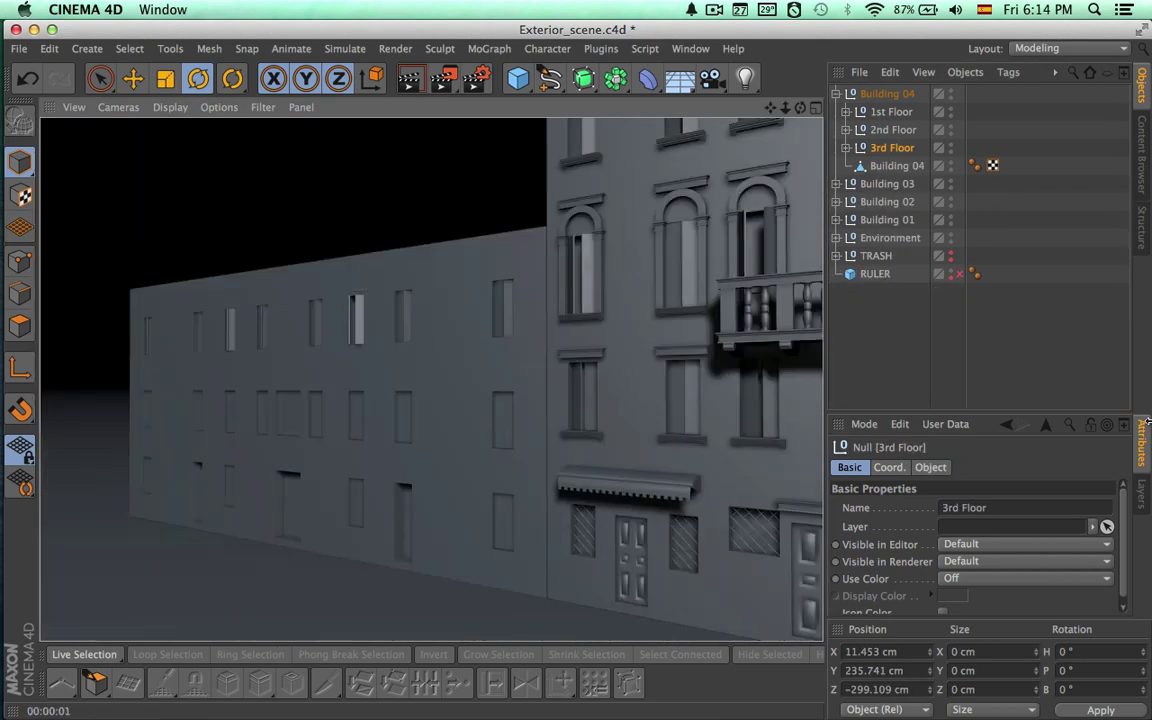
Rotate Door L and Door R of the 2nd Floor's Doors A open.
alt+drag(253, 448, 558, 435)
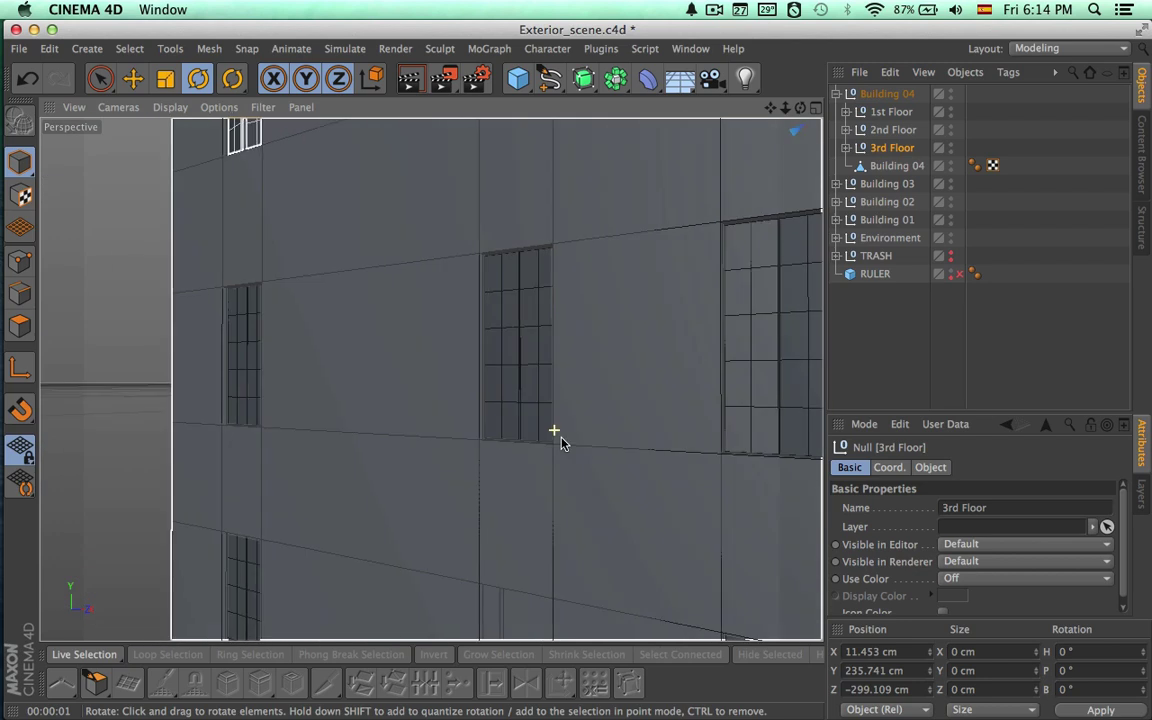
click(846, 130)
click(899, 292)
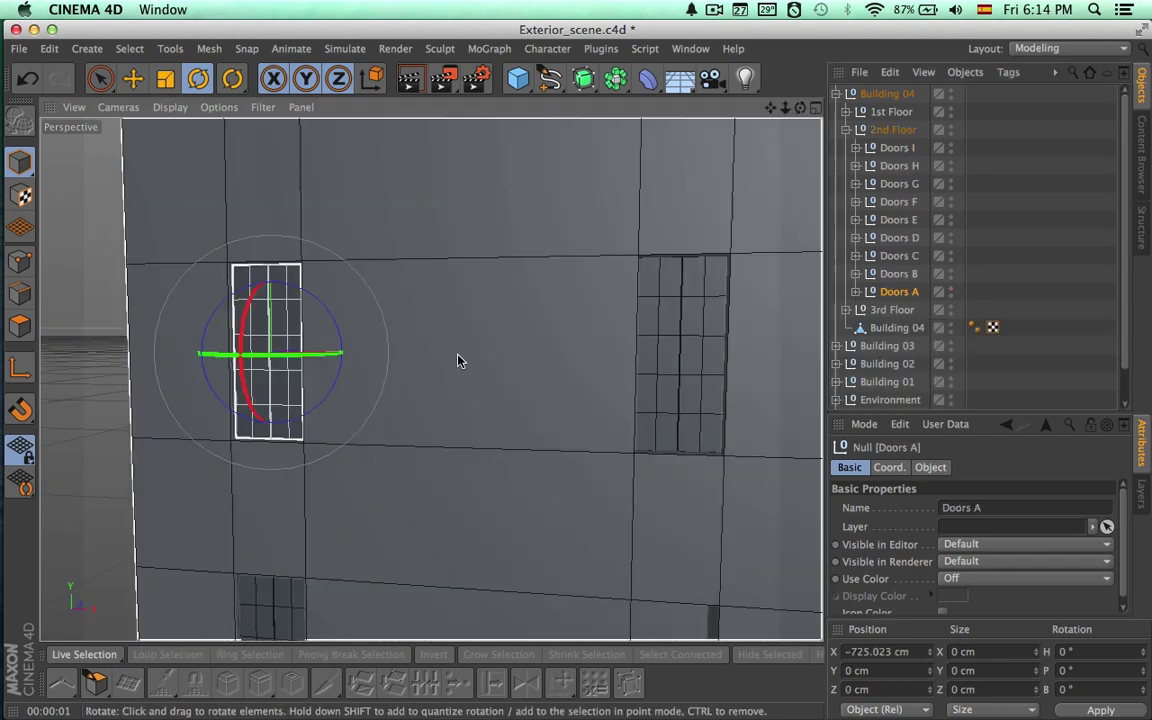
alt+drag(460, 357, 520, 330)
click(856, 292)
click(905, 309)
click(906, 327)
alt+drag(430, 360, 560, 340)
Rotate Door L and Door R of the 2nd Floor's Doors B slightly open about their vertical axes.
click(856, 274)
click(880, 292)
drag(396, 332, 383, 332)
click(882, 310)
drag(486, 333, 500, 334)
alt+middle_drag(560, 354, 404, 334)
Rotate Door L and Door R of the 2nd Floor's Doors C wider open about their vertical axes.
click(856, 256)
click(880, 272)
drag(404, 334, 450, 330)
click(906, 291)
drag(548, 330, 591, 326)
alt+middle_drag(591, 326, 172, 344)
Rotate the leaves of the 2nd Floor's Doors D slightly open, with Door R's heading at about 6.4°.
click(856, 238)
click(905, 256)
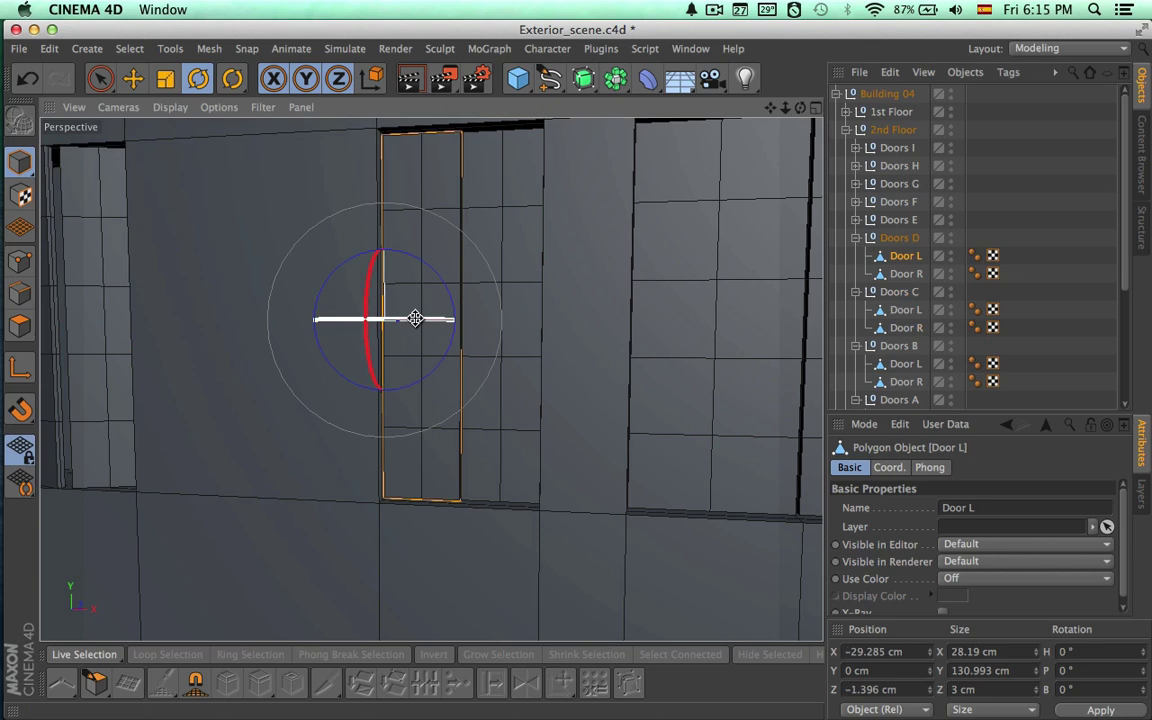
click(882, 274)
drag(535, 318, 514, 316)
alt+middle_drag(514, 316, 116, 318)
click(856, 238)
Rotate Door L and Door R of the 2nd Floor's Doors E open, with Door R's heading at about 9.6°.
click(856, 220)
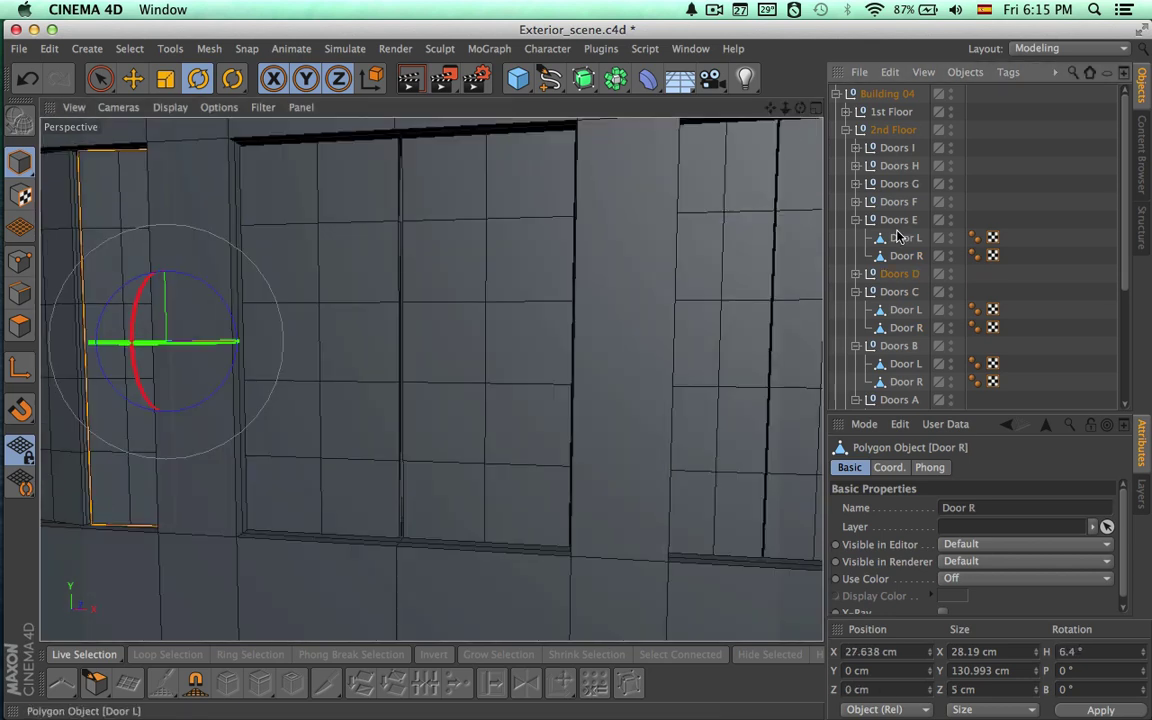
click(905, 238)
drag(281, 341, 260, 341)
click(906, 256)
drag(442, 342, 462, 342)
Rotate Door L and Door R of the 2nd Floor's Doors F open, with Door R's heading at about 8°.
alt+middle_drag(602, 419, 390, 419)
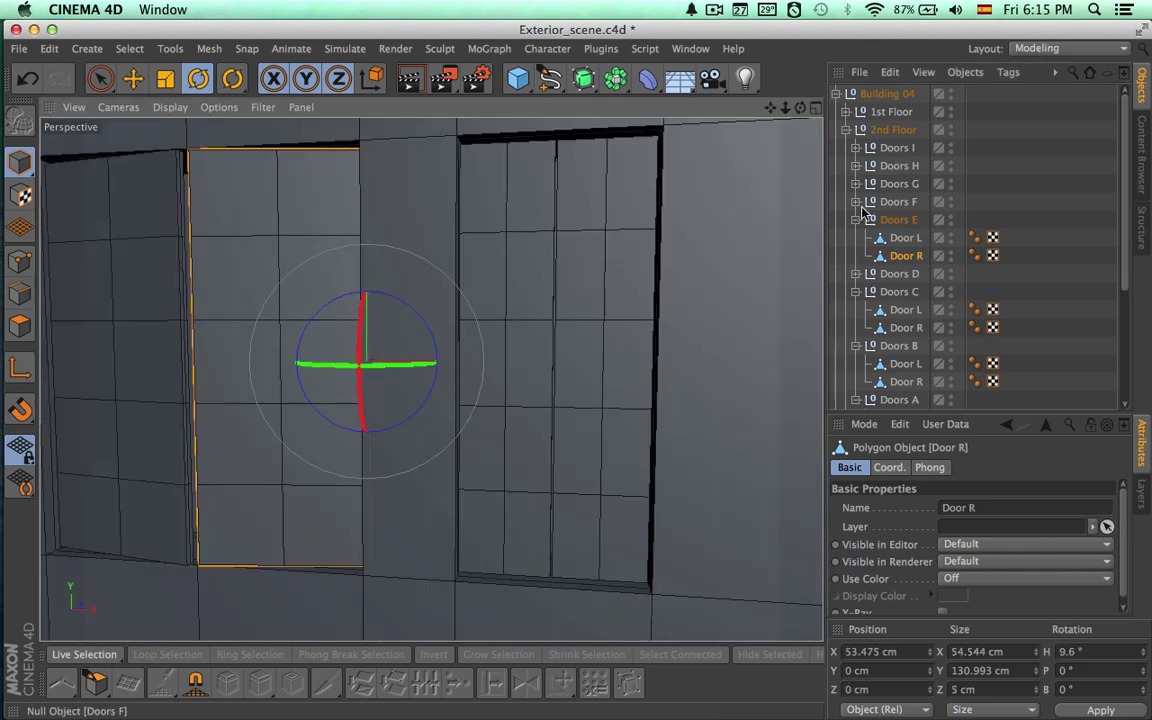
click(856, 220)
click(856, 256)
click(898, 201)
click(856, 202)
click(905, 220)
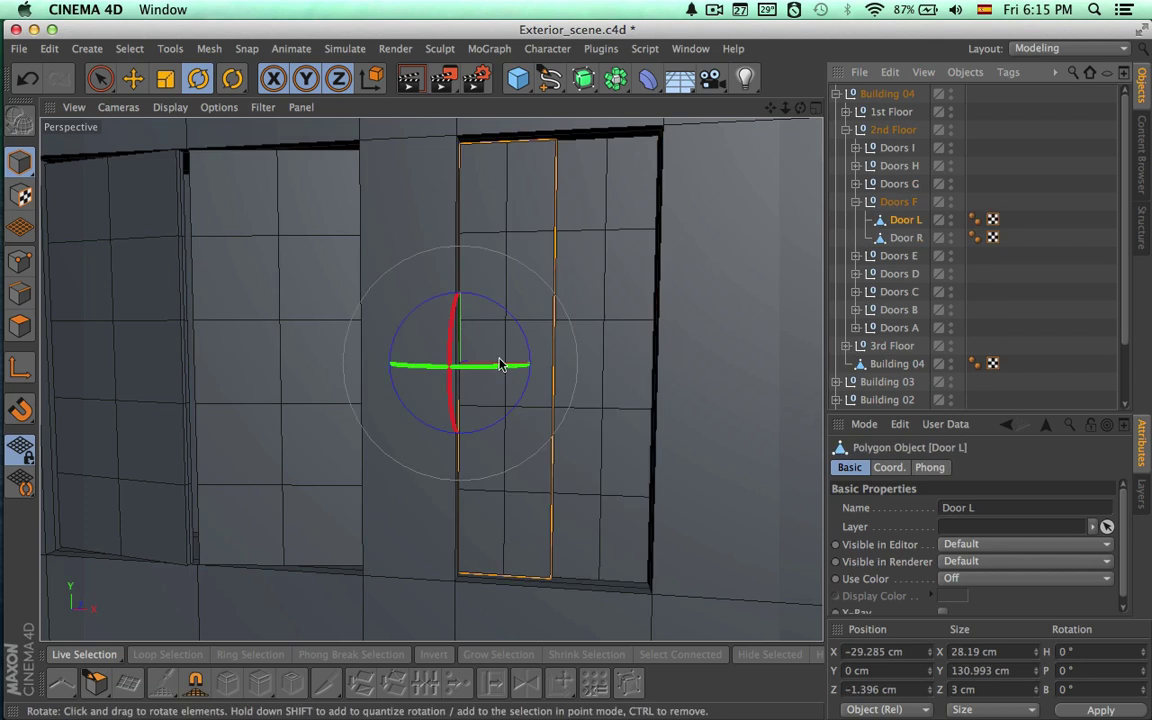
drag(504, 362, 520, 362)
click(906, 238)
drag(622, 365, 656, 366)
Rotate both leaves of the 2nd Floor's Doors G slightly open, with Door R's heading at about 6.4°.
alt+middle_drag(433, 372, 198, 398)
scroll(198, 398, down, 5)
alt+middle_drag(577, 388, 388, 391)
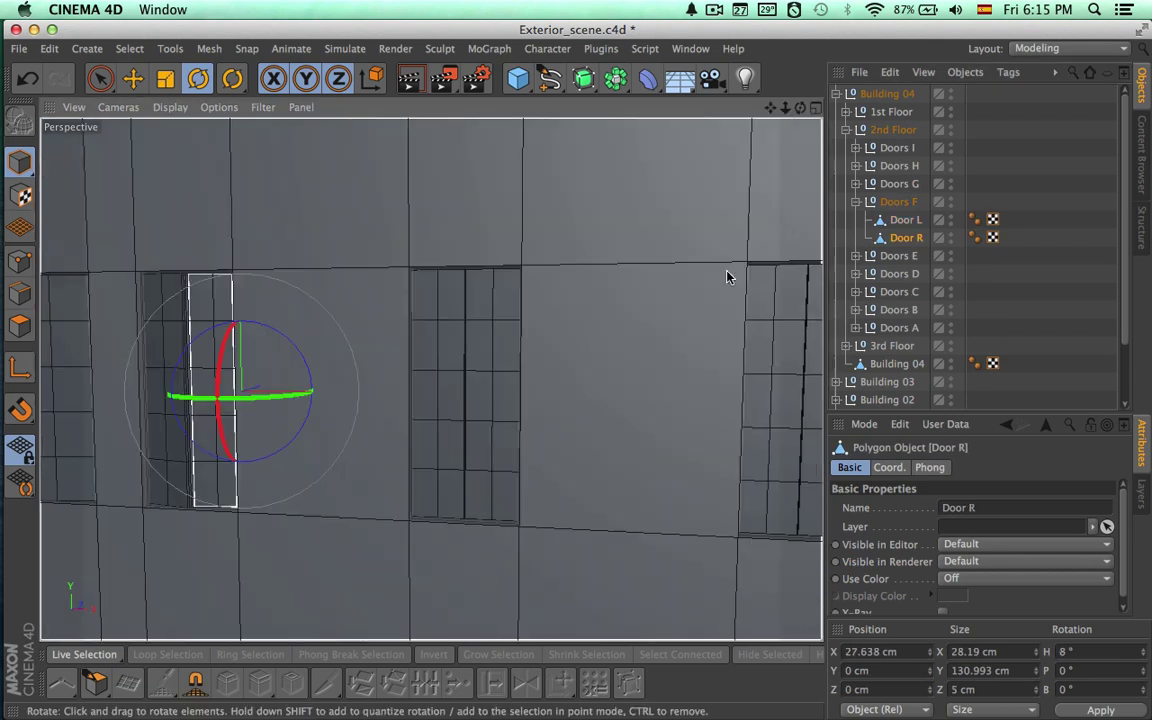
click(856, 202)
click(856, 184)
click(905, 202)
drag(446, 399, 421, 399)
click(906, 220)
drag(558, 402, 581, 410)
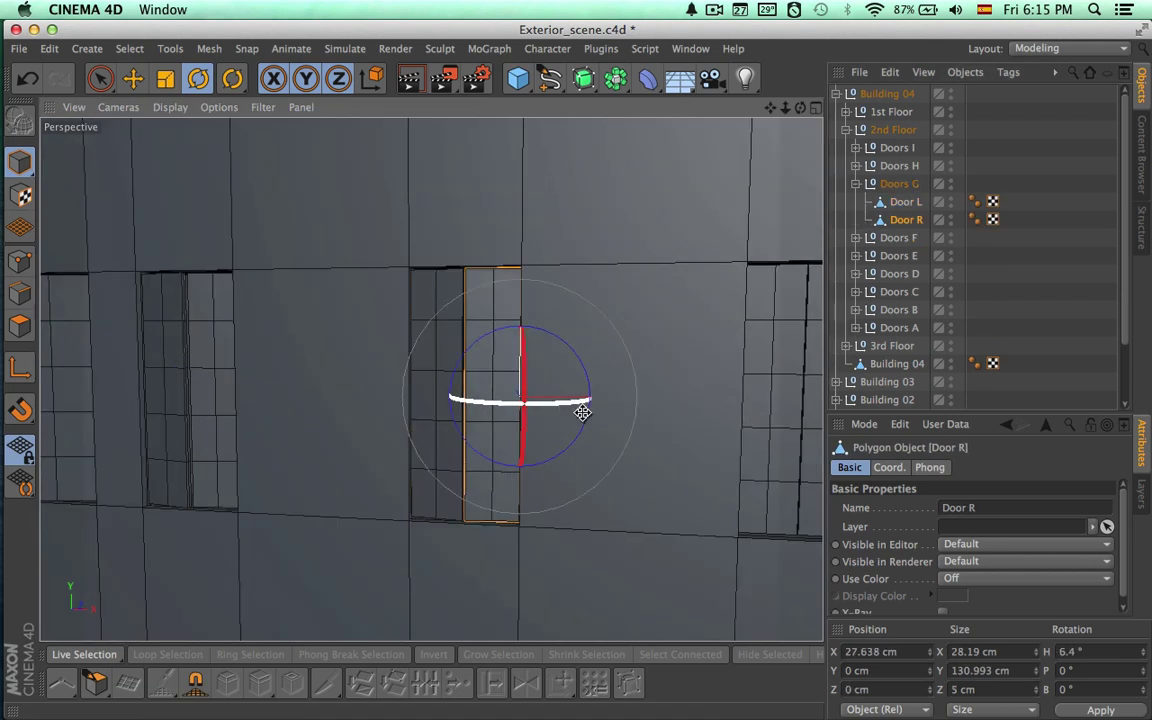
Rotate both leaves of the 2nd Floor's Doors H open, with Door R's heading at about 9.2°.
alt+middle_drag(585, 411, 268, 377)
click(856, 184)
click(856, 166)
click(906, 184)
drag(427, 378, 390, 378)
click(906, 202)
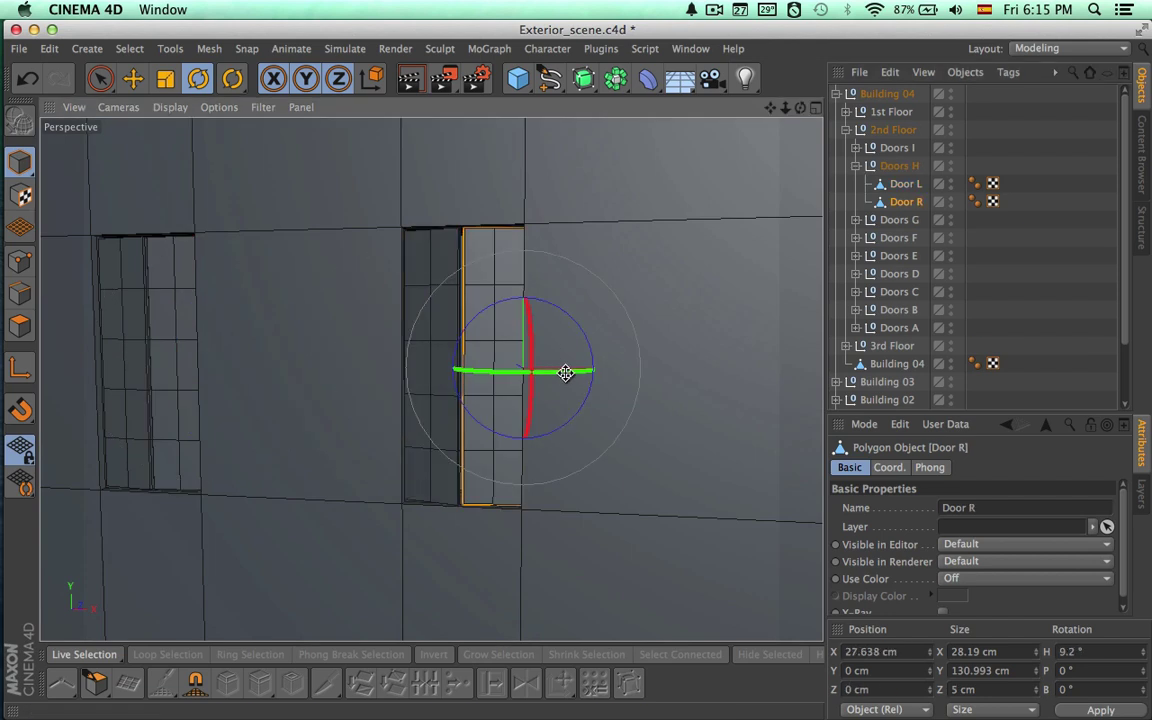
Rotate both leaves of the 2nd Floor's Doors I open, with Door R's heading at about 10.8°.
alt+middle_drag(566, 373, 133, 365)
click(906, 184)
click(856, 166)
click(856, 148)
click(906, 166)
drag(510, 358, 478, 345)
click(906, 184)
drag(578, 375, 600, 376)
Deselect everything and render the whole facade of Building 04 in the viewport to check the 2nd Floor's shutters.
alt+middle_drag(600, 376, 313, 423)
alt+right_drag(314, 423, 230, 427)
alt+middle_drag(355, 433, 486, 483)
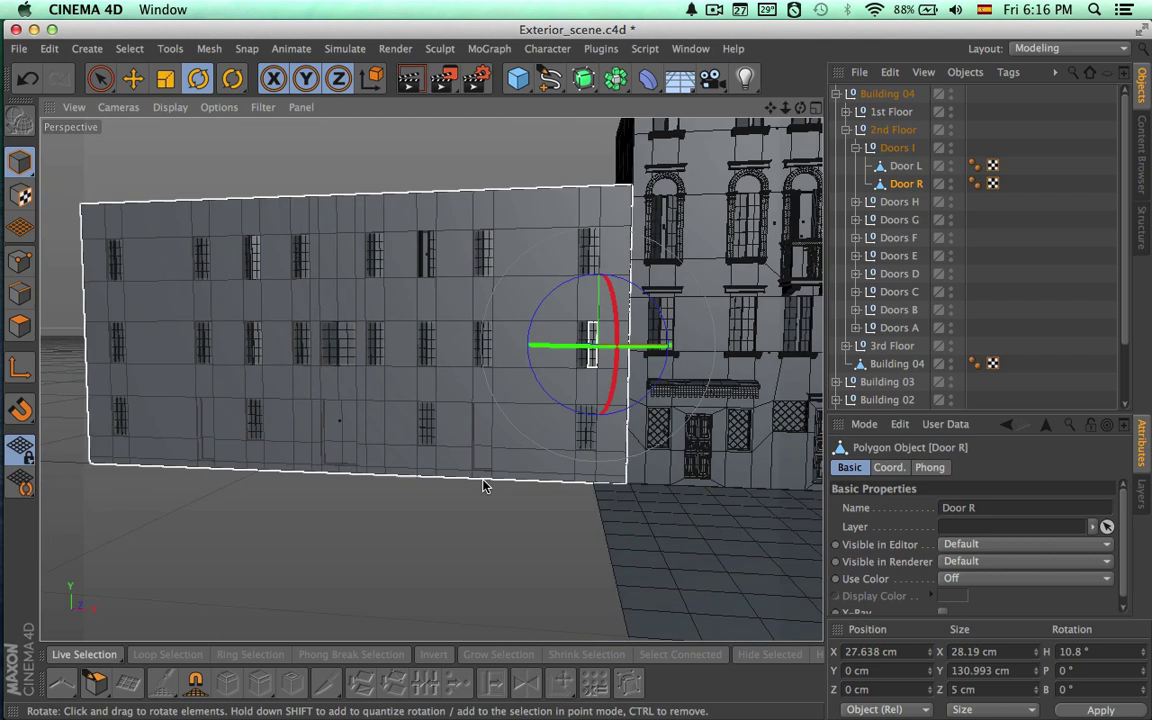
alt+right_drag(486, 483, 355, 499)
click(355, 499)
alt+drag(355, 499, 506, 469)
key(ctrl+r)
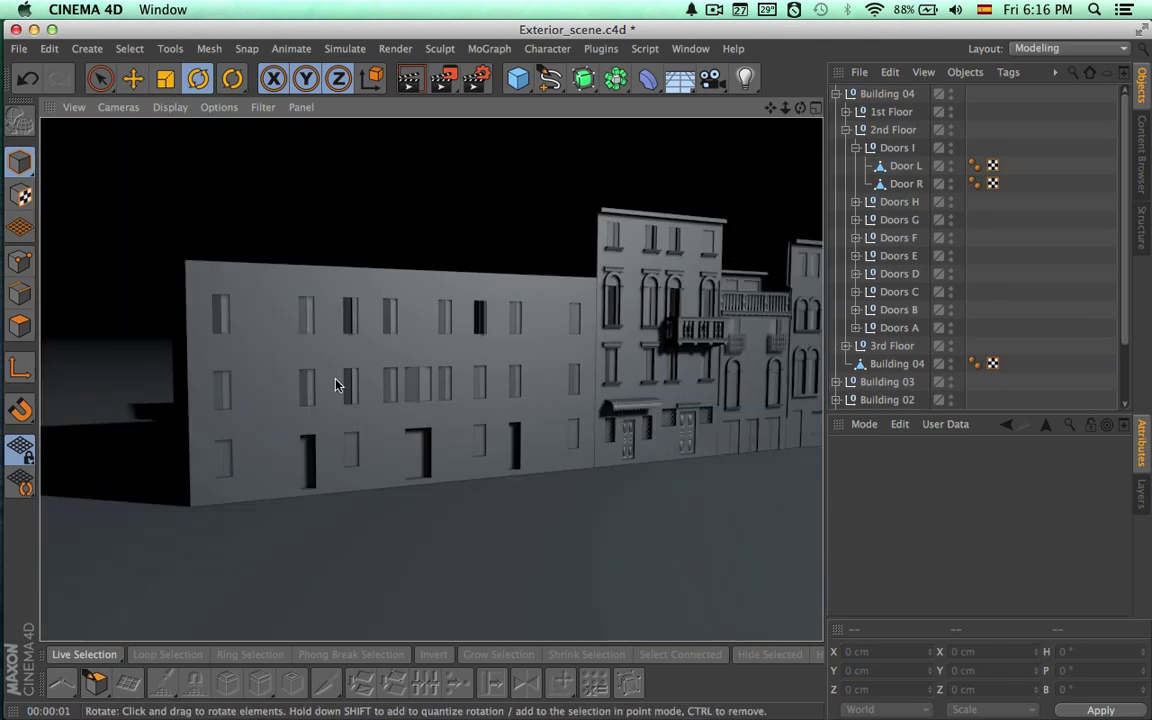
Collapse the 2nd Floor group, expand the 3rd Floor, and readjust the rotation of the leaves in its Doors G.
click(856, 147)
click(897, 147)
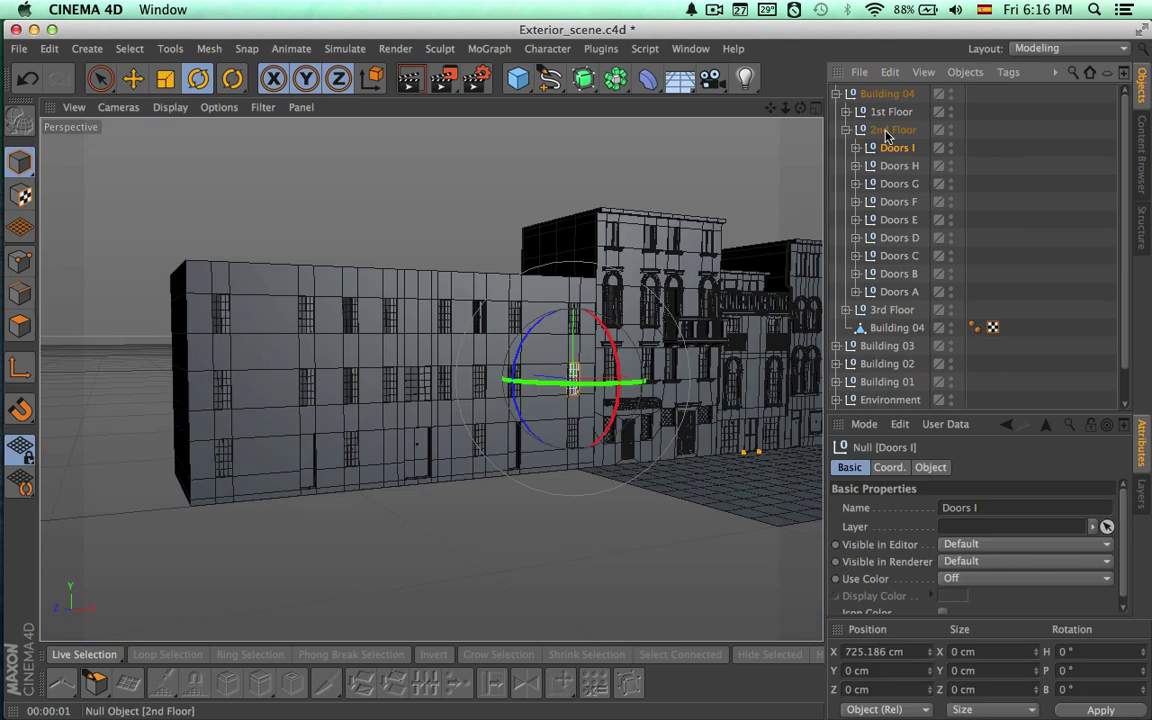
click(846, 129)
click(892, 147)
click(846, 147)
click(900, 201)
mouse_move(432, 381)
alt+mouse_down()
mouse_move(470, 390)
mouse_move(432, 381)
alt+mouse_up()
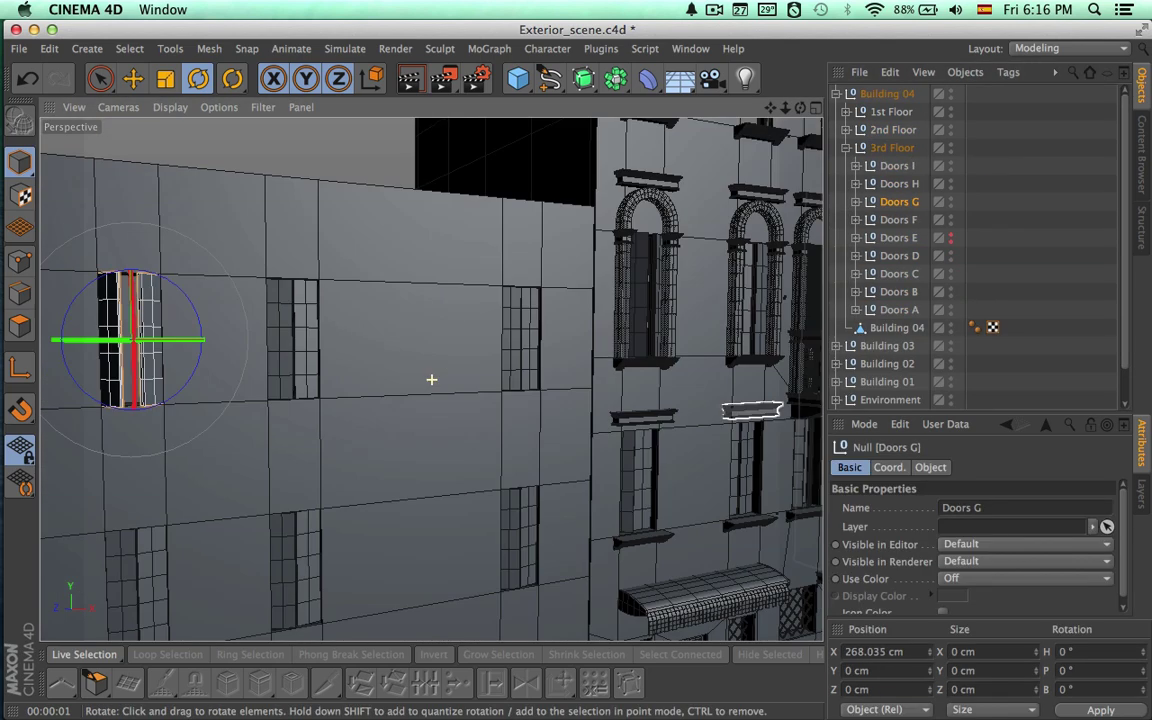
click(123, 320)
alt+drag(294, 352, 285, 459)
drag(115, 392, 169, 379)
click(897, 239)
Clear the selection and render the viewport to review the readjusted 3rd Floor shutters beside the neighbouring buildings.
alt+right_drag(375, 425, 349, 422)
alt+drag(602, 373, 550, 244)
key(super+shift+a)
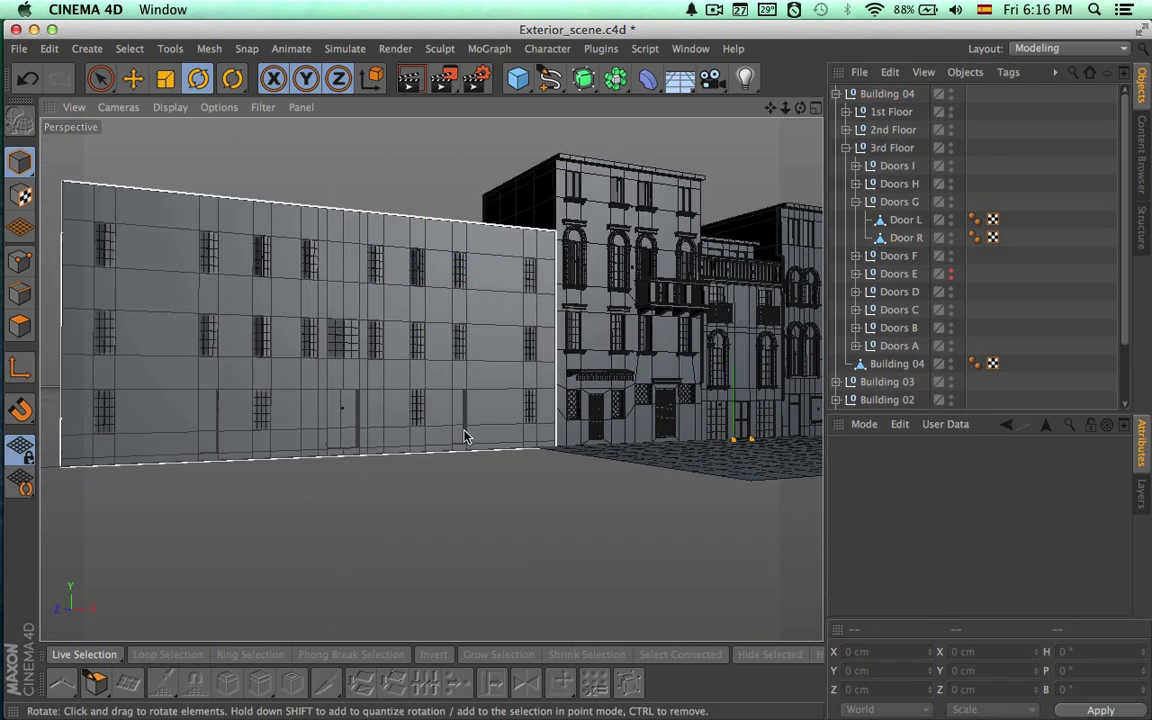
key(super+r)
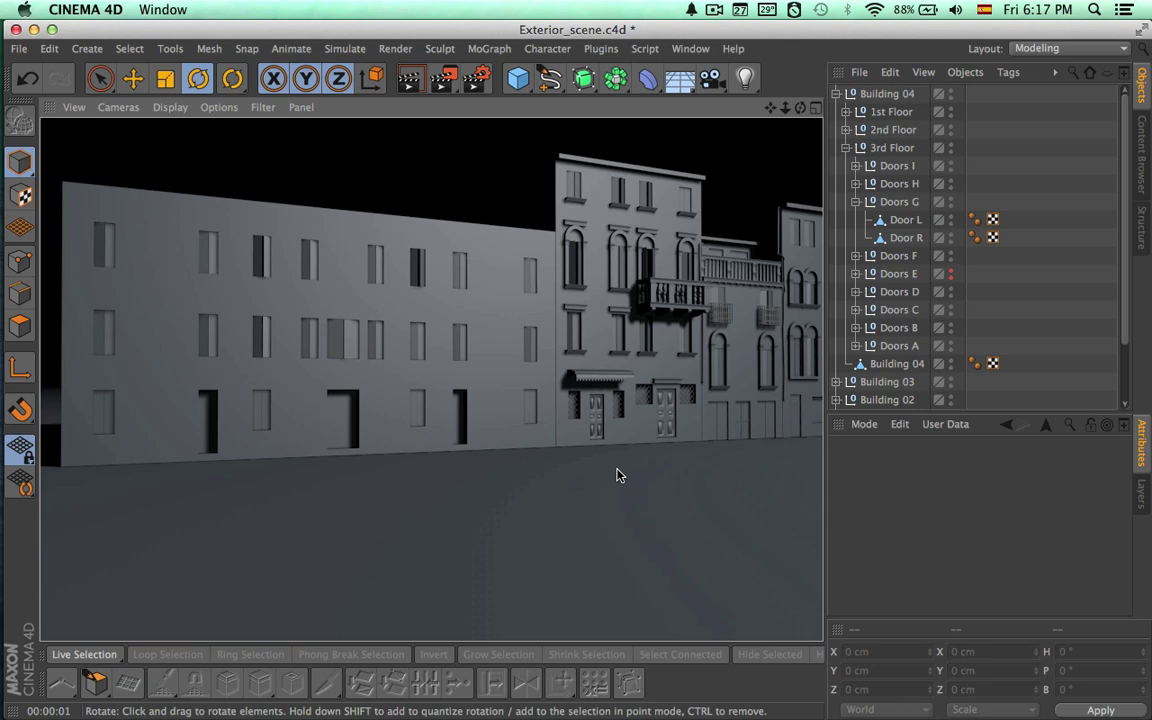
Enlarge the object list's area and collapse the 3rd Floor and Building 04 groups.
alt+drag(617, 475, 470, 368)
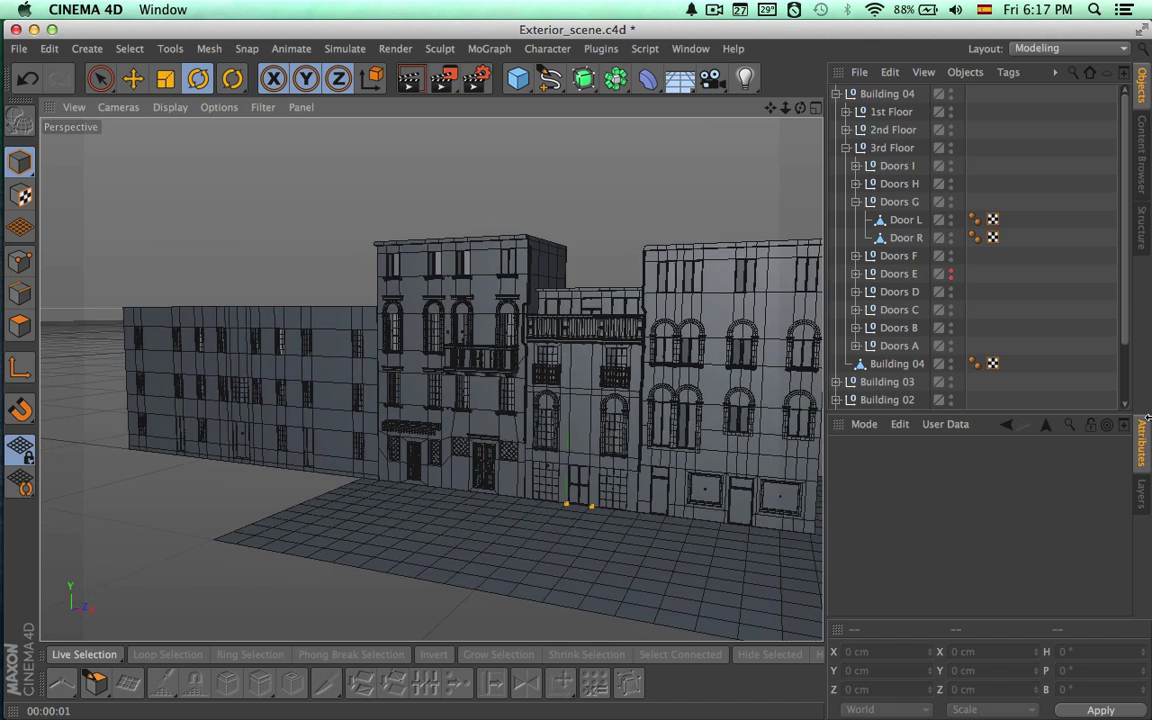
drag(1147, 418, 1147, 480)
click(846, 147)
click(836, 93)
Rotate the door leaves of the 1st Floor's Doors D open in Building 04.
scroll(465, 479, up, 5)
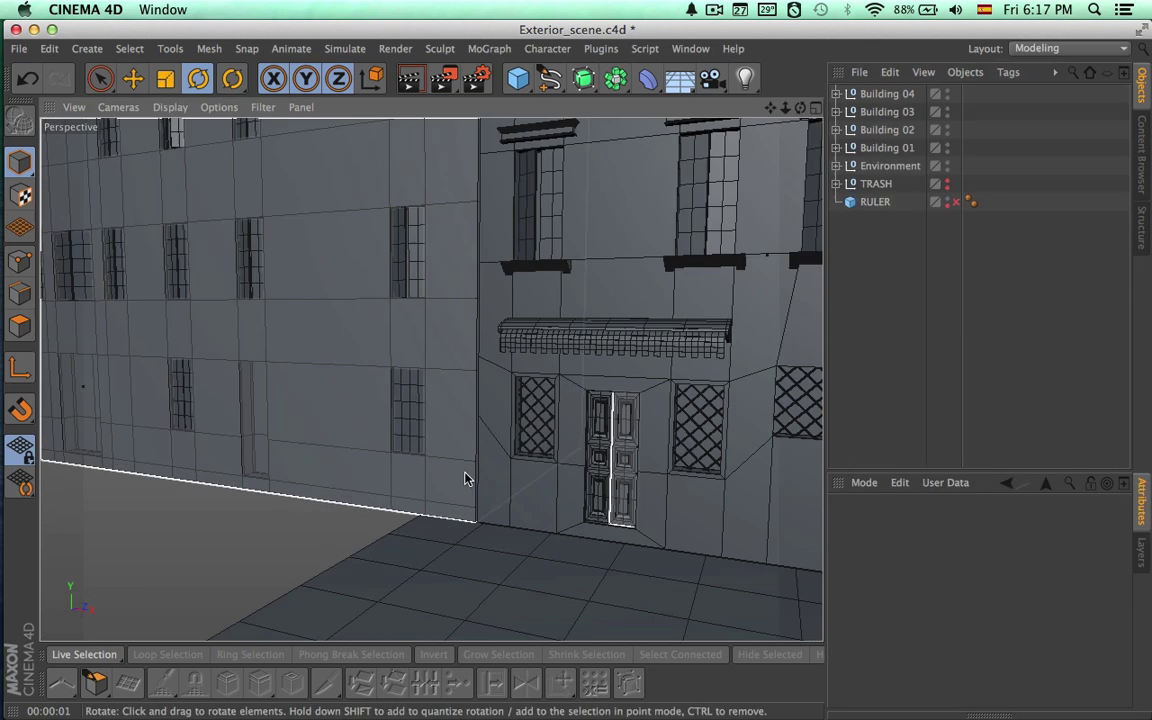
alt+drag(465, 479, 540, 470)
click(637, 430)
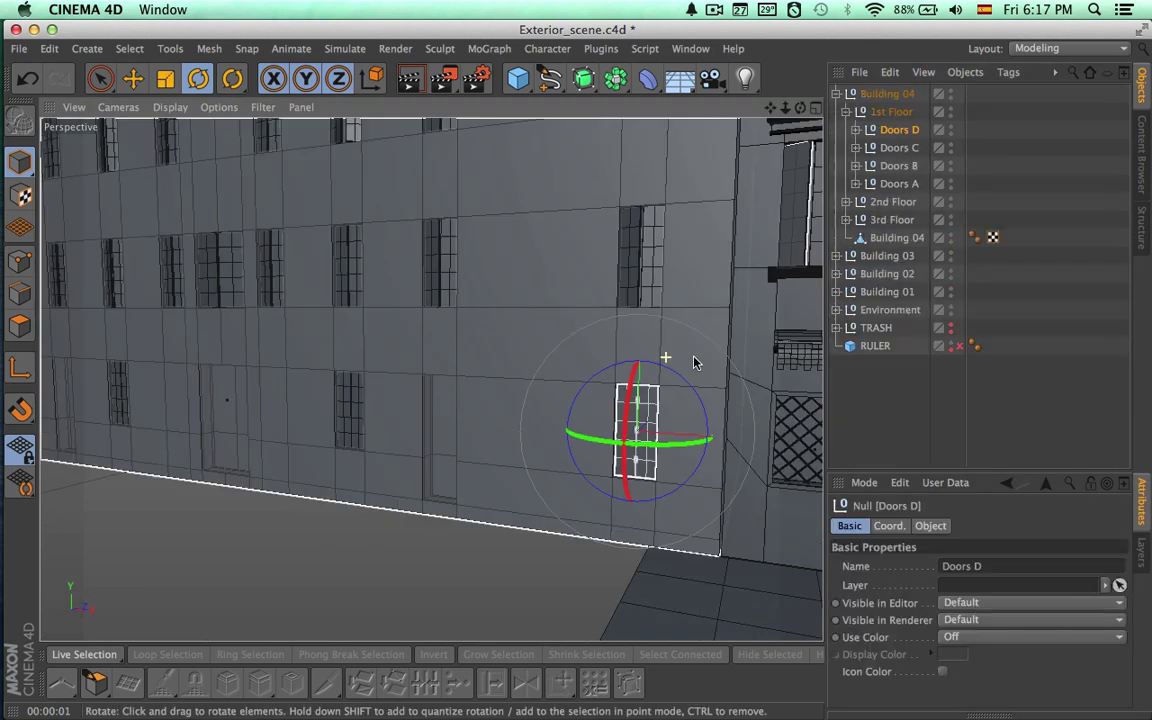
alt+right_drag(694, 357, 765, 362)
click(856, 130)
click(905, 148)
drag(583, 512, 760, 330)
click(906, 166)
Rotate the leaves of the 1st Floor's Doors C and Doors B open by different amounts.
click(448, 437)
click(461, 457)
click(681, 338)
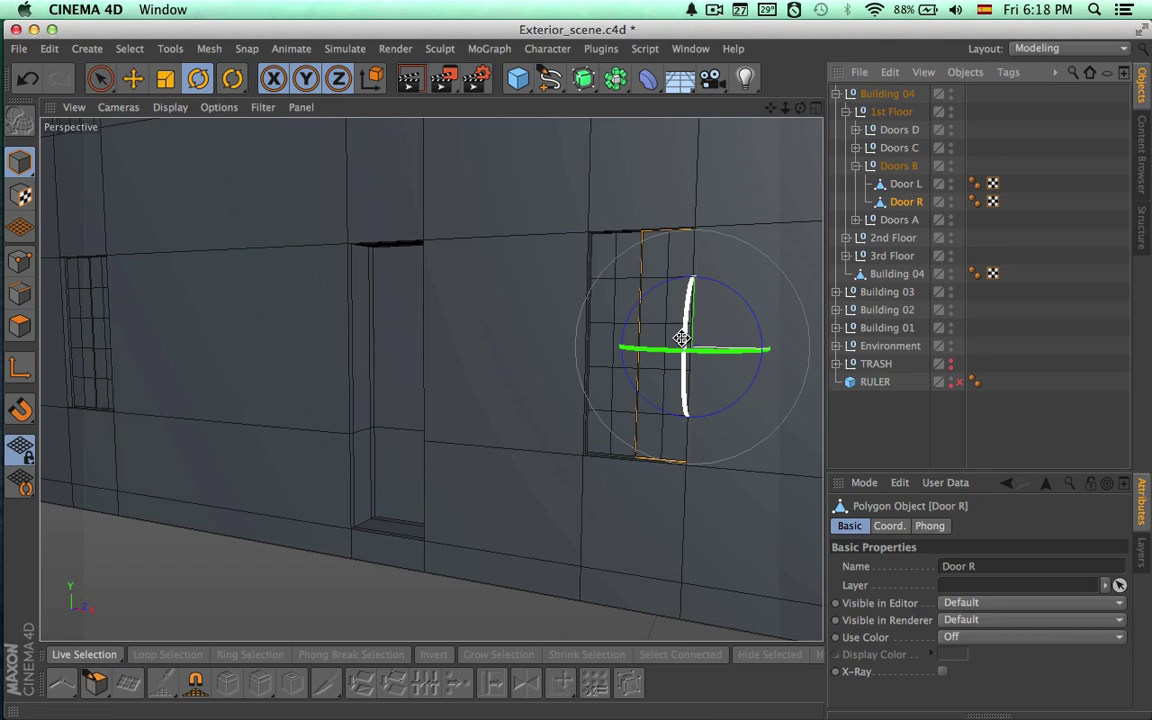
drag(681, 338, 700, 360)
Rotate the leaves of the 1st Floor's Doors A open.
click(602, 342)
drag(602, 342, 480, 370)
click(905, 201)
click(563, 358)
Deselect everything, collapse the Building 04 group, and render the viewport to check all the building's shutters.
alt+drag(480, 370, 640, 432)
click(908, 442)
click(836, 93)
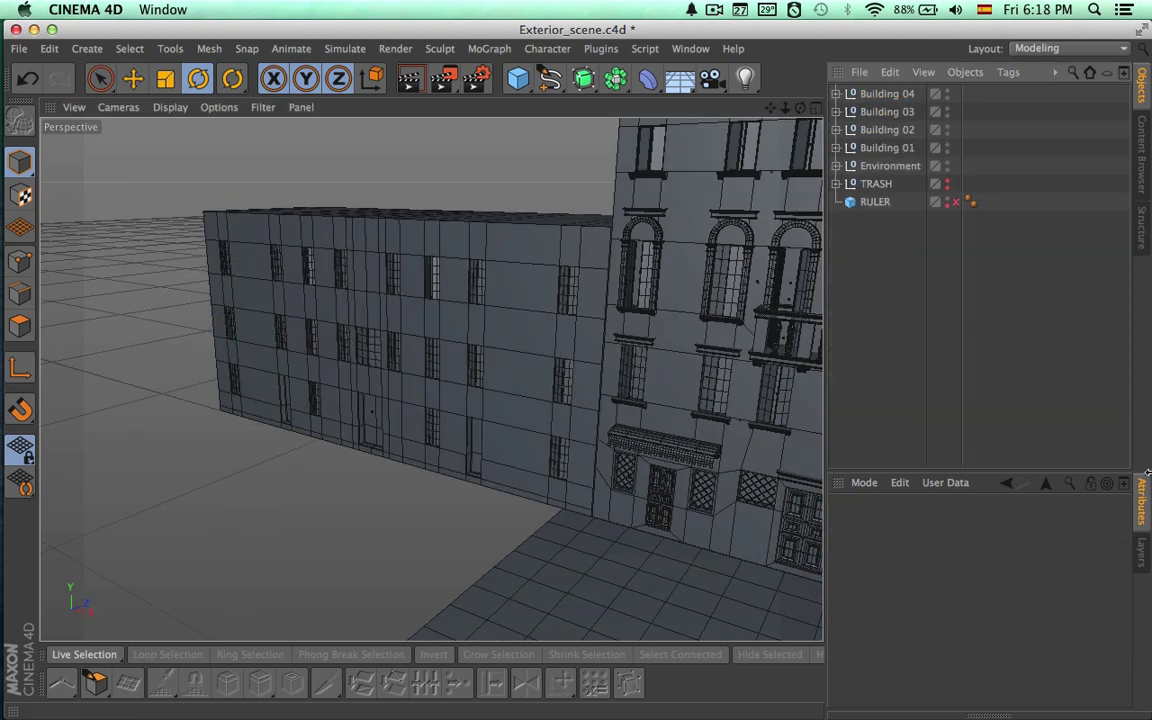
key(super+r)
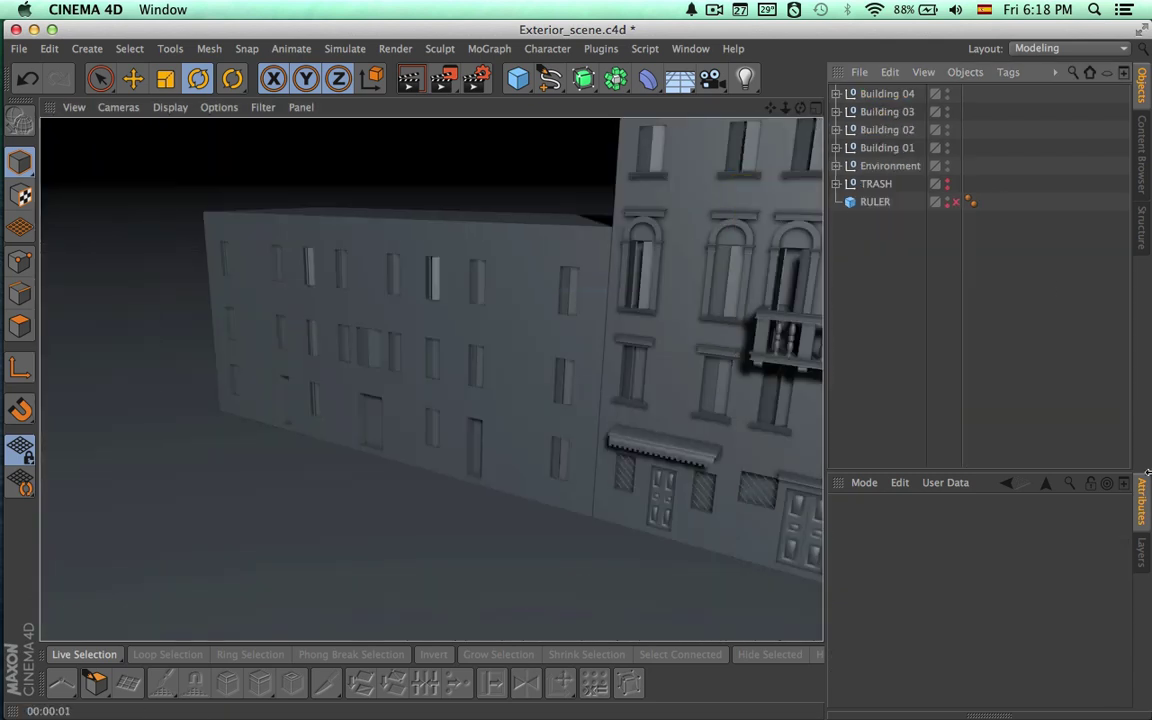